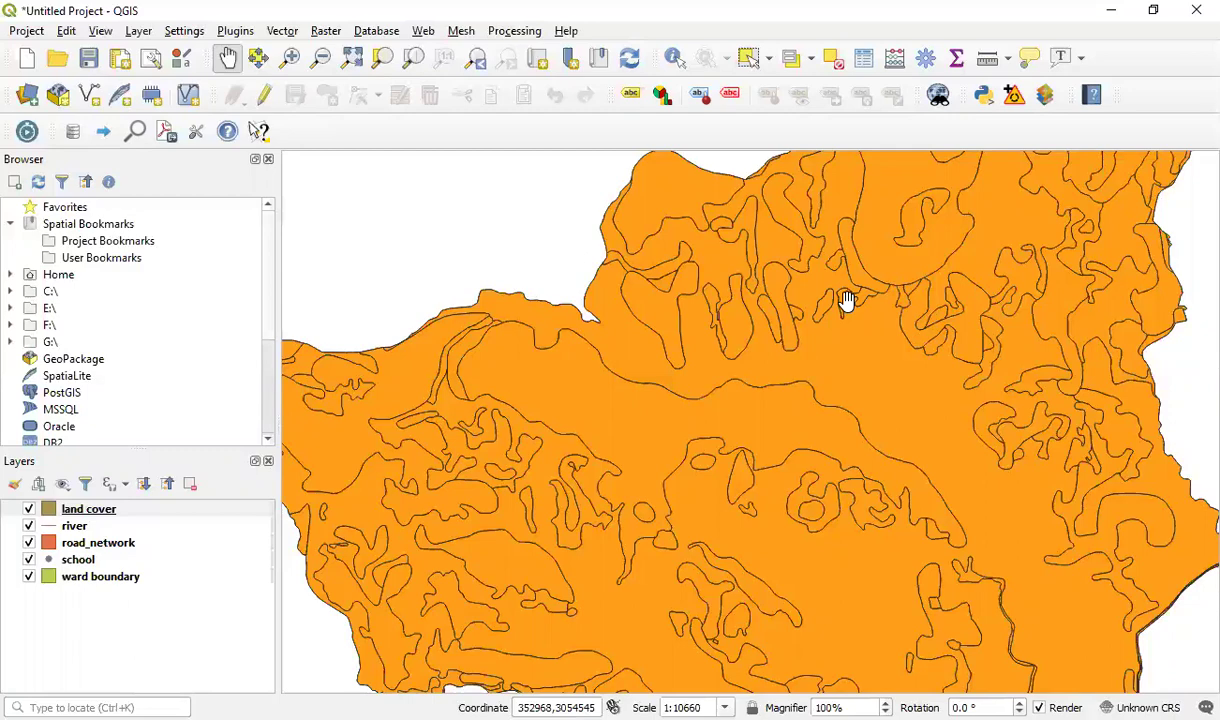
pyautogui.scroll(1, 817, 289)
pyautogui.scroll(-1, 817, 290)
pyautogui.moveTo(839, 289); pyautogui.dragTo(754, 370)
pyautogui.scroll(1, 746, 348)
pyautogui.scroll(-1, 746, 347)
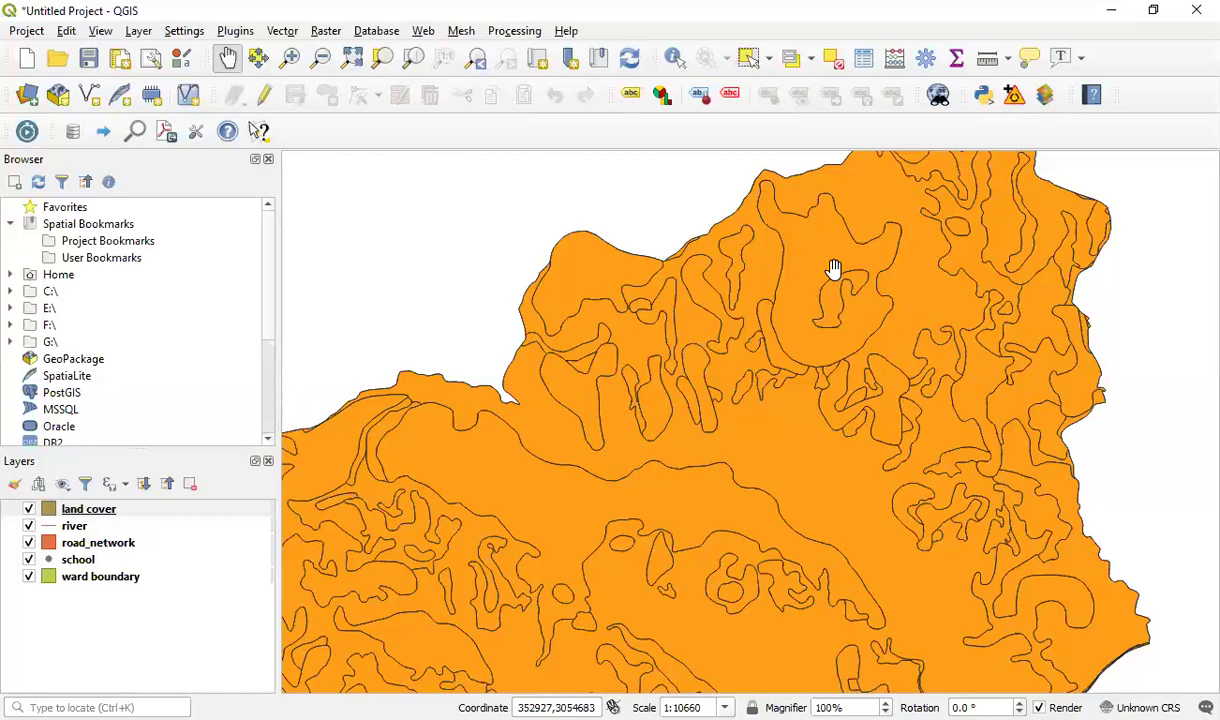
pyautogui.moveTo(601, 440); pyautogui.dragTo(607, 388)
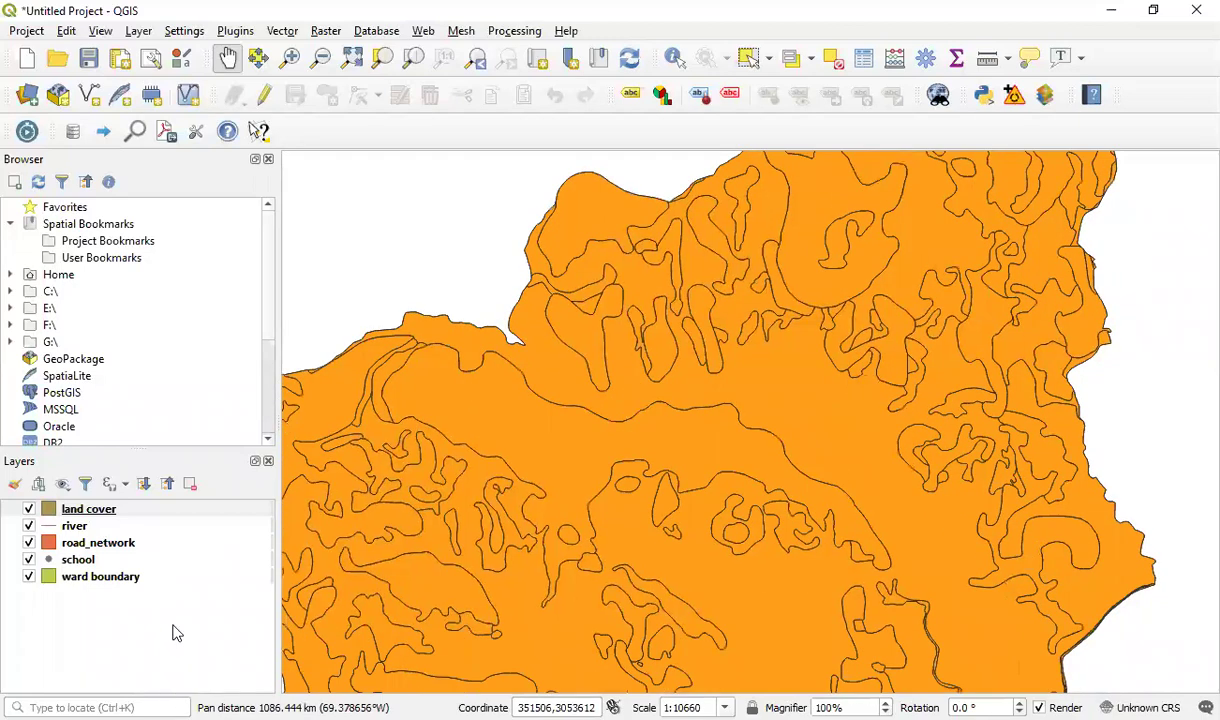
# Remove the land cover, river, road_network, school and ward boundary layers from the project.
pyautogui.click(147, 602)
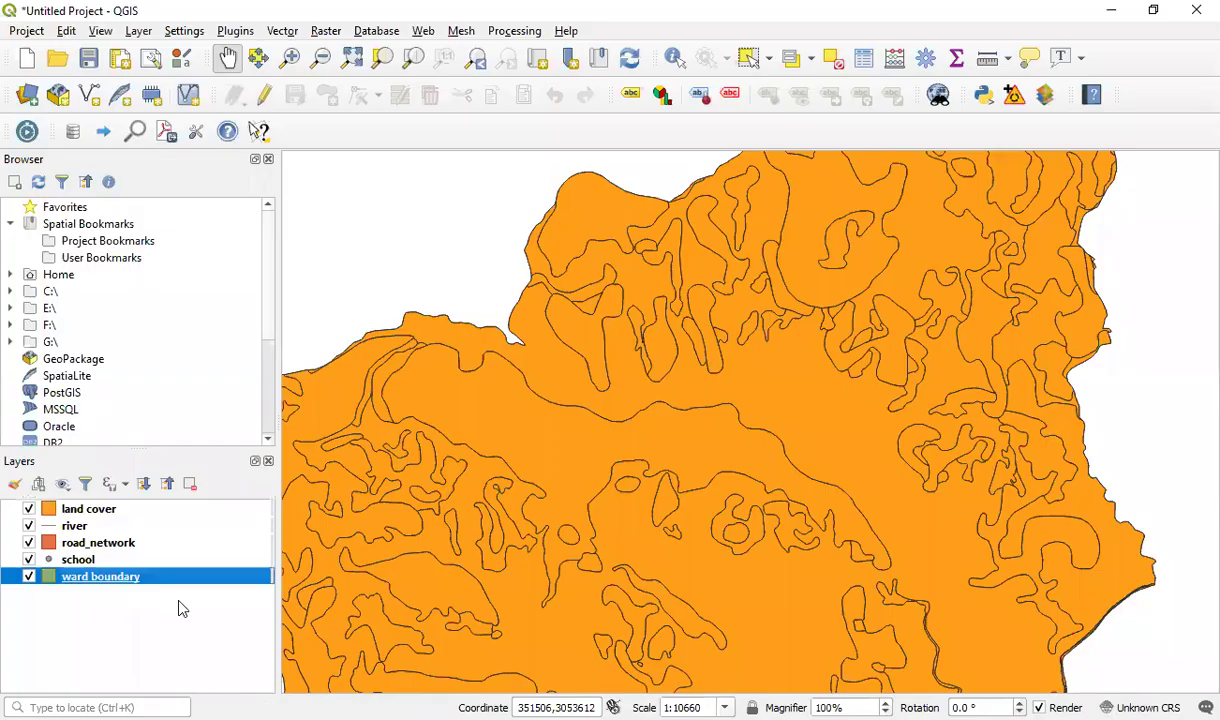
pyautogui.hotkey('shift', 'Up')
pyautogui.hotkey('shift', 'Up')
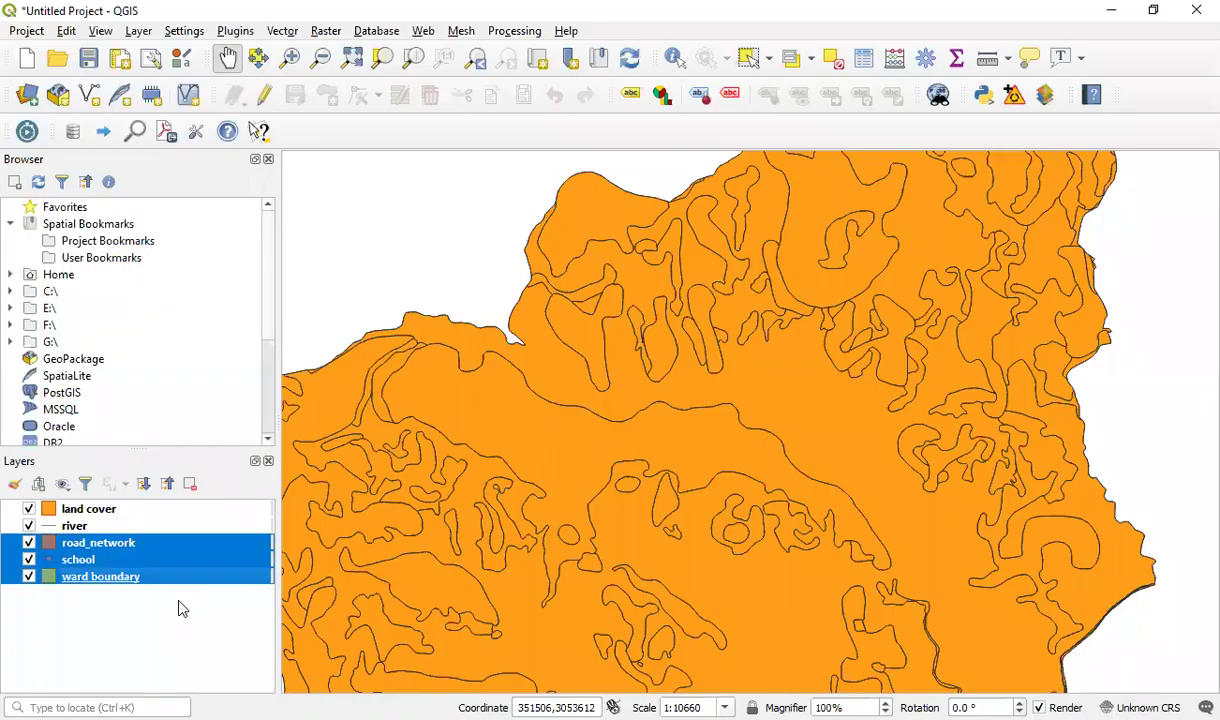
pyautogui.rightClick(165, 586)
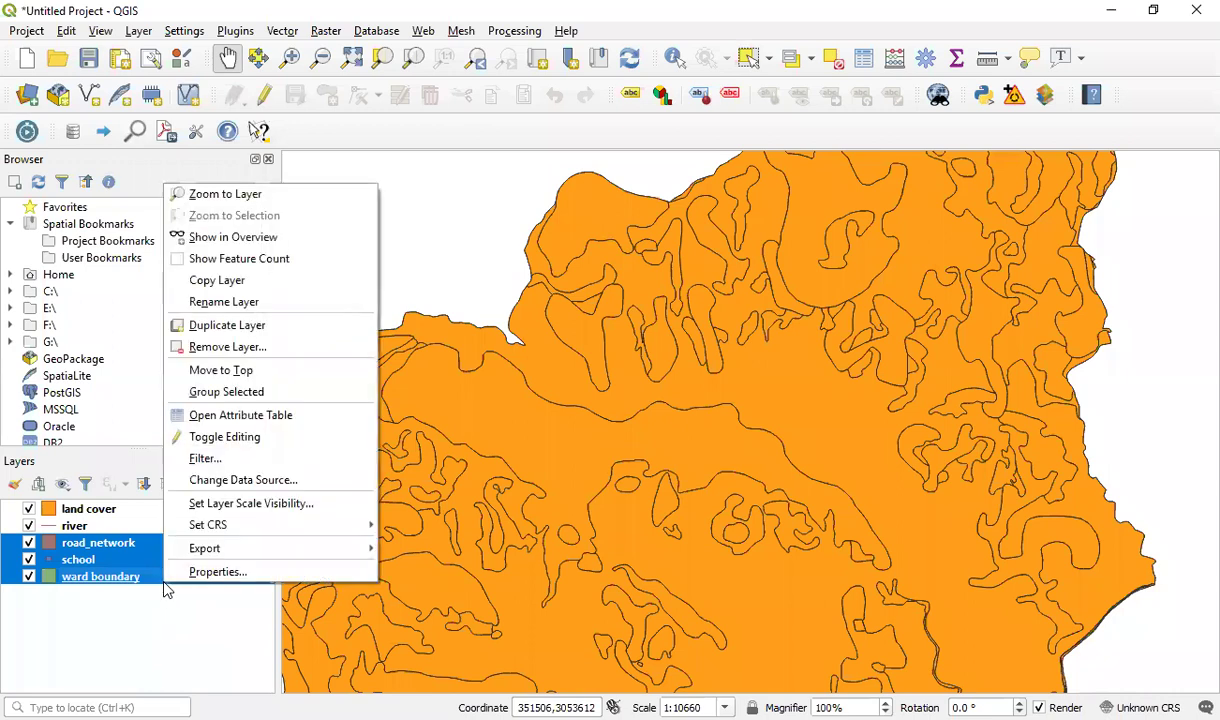
pyautogui.click(268, 347)
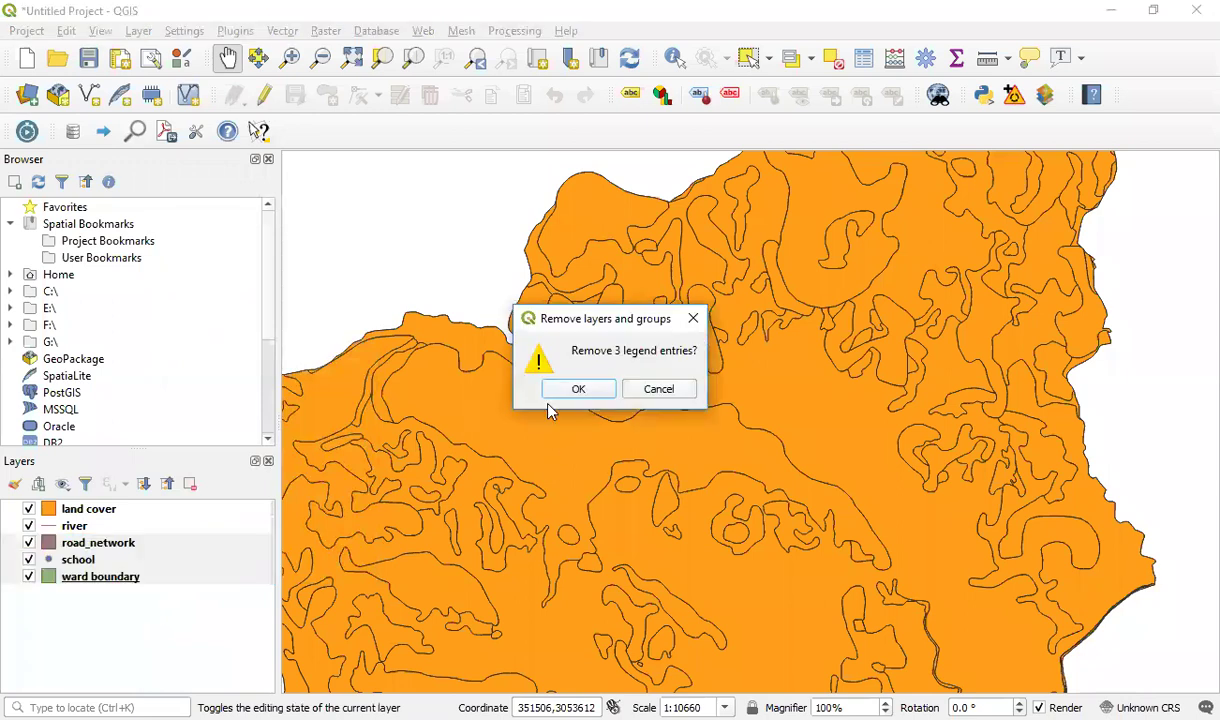
pyautogui.click(578, 389)
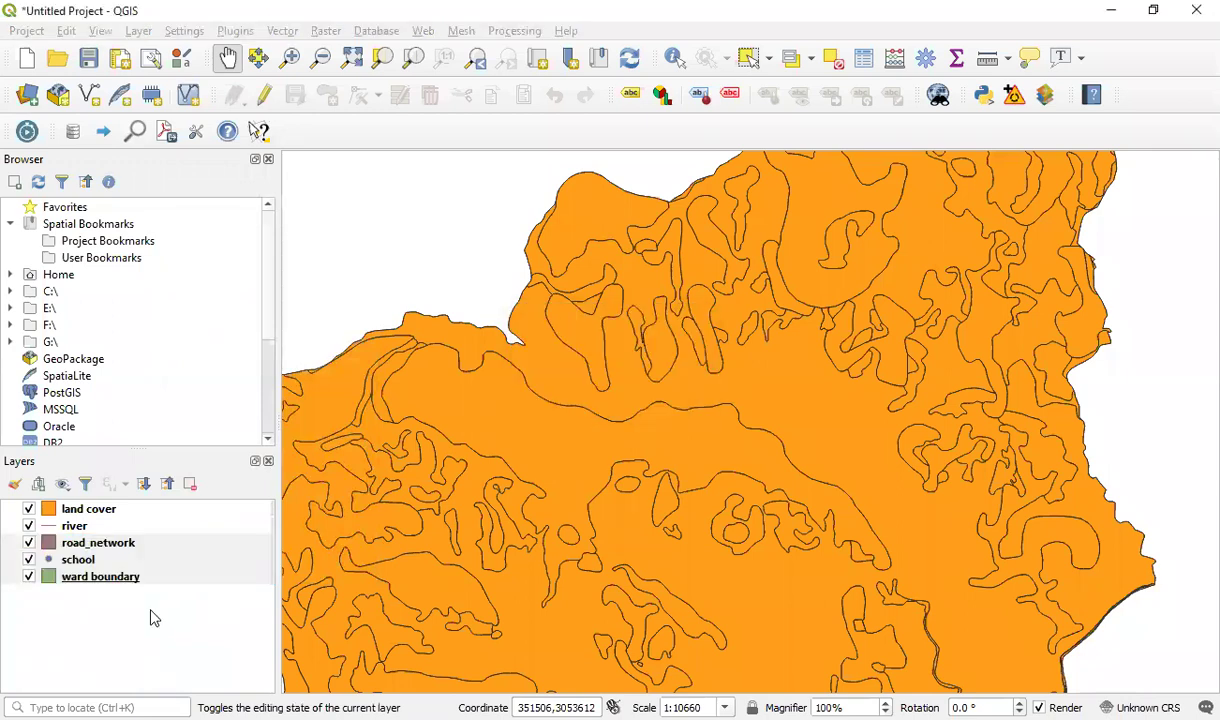
pyautogui.rightClick(100, 512)
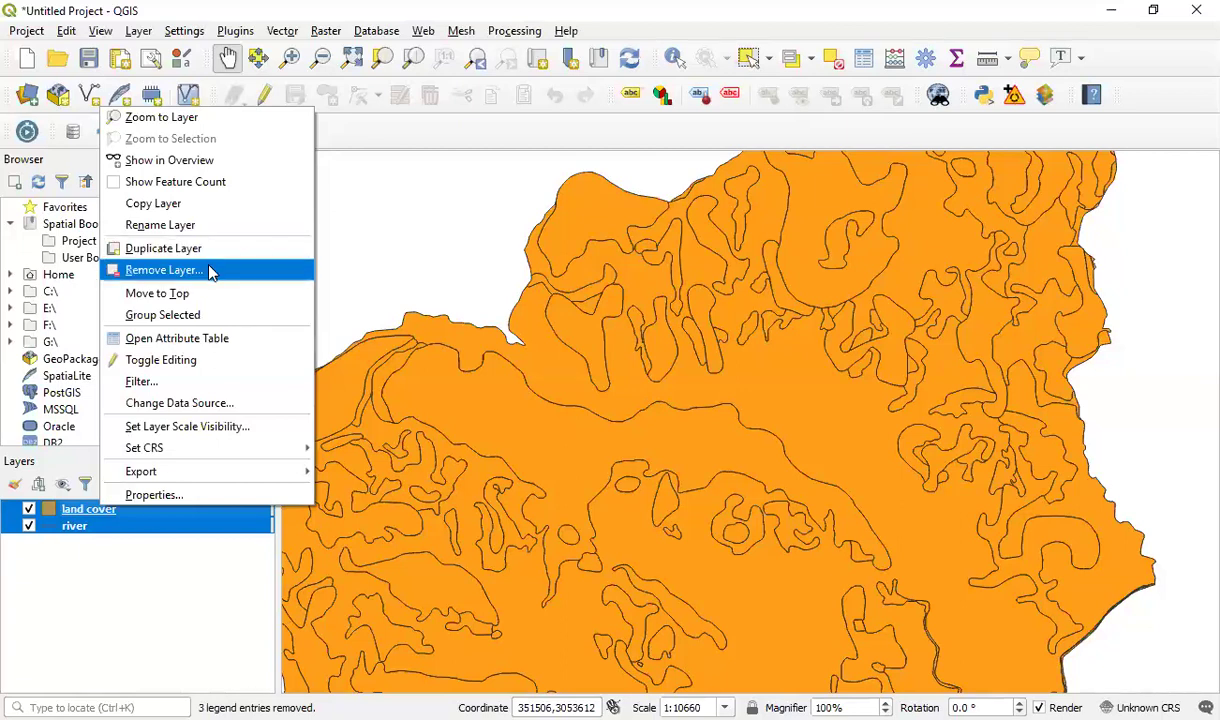
pyautogui.click(163, 270)
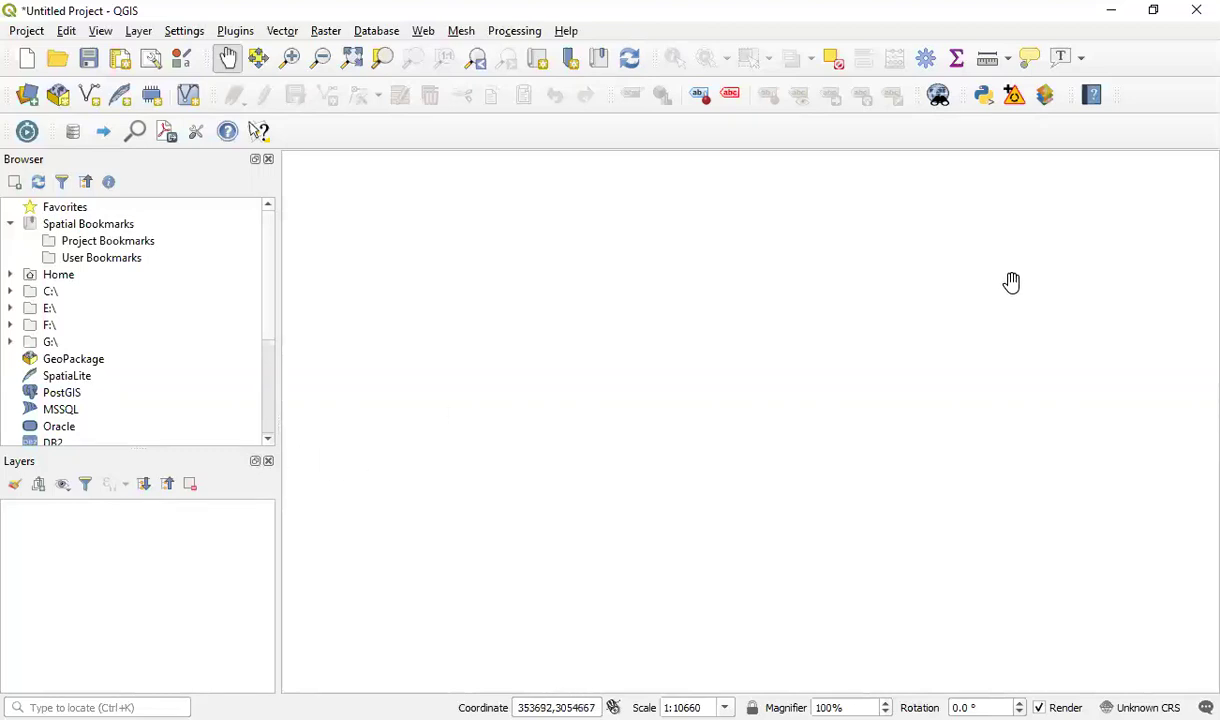
# Add the land cover, river, road_network, school and ward boundary shapefiles from the QGIS data folder as vector layers.
pyautogui.scroll(1, 805, 385)
pyautogui.click(138, 33)
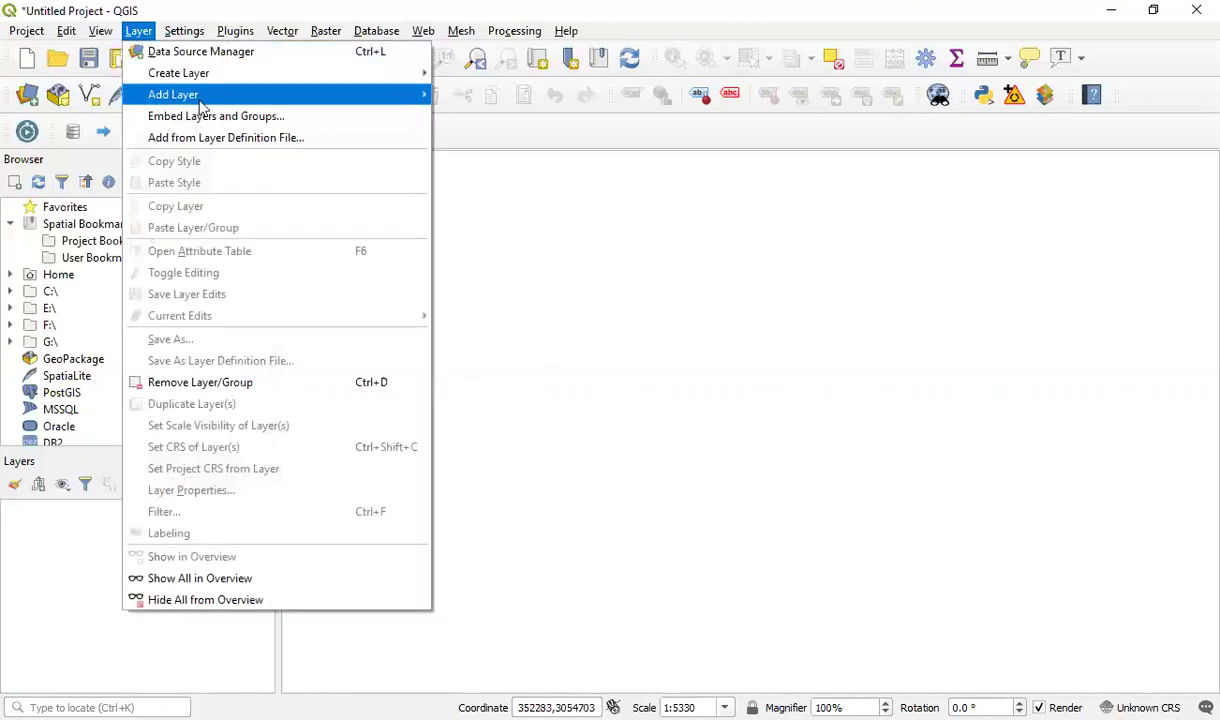
pyautogui.moveTo(199, 100)
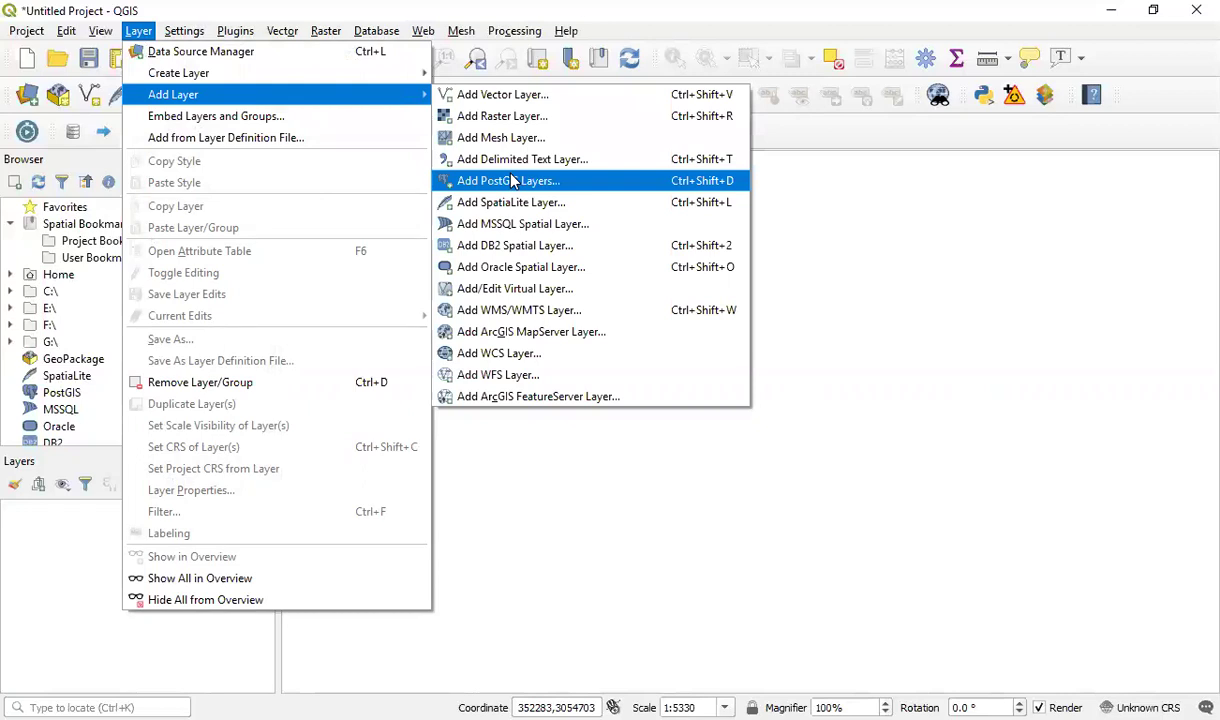
pyautogui.click(535, 101)
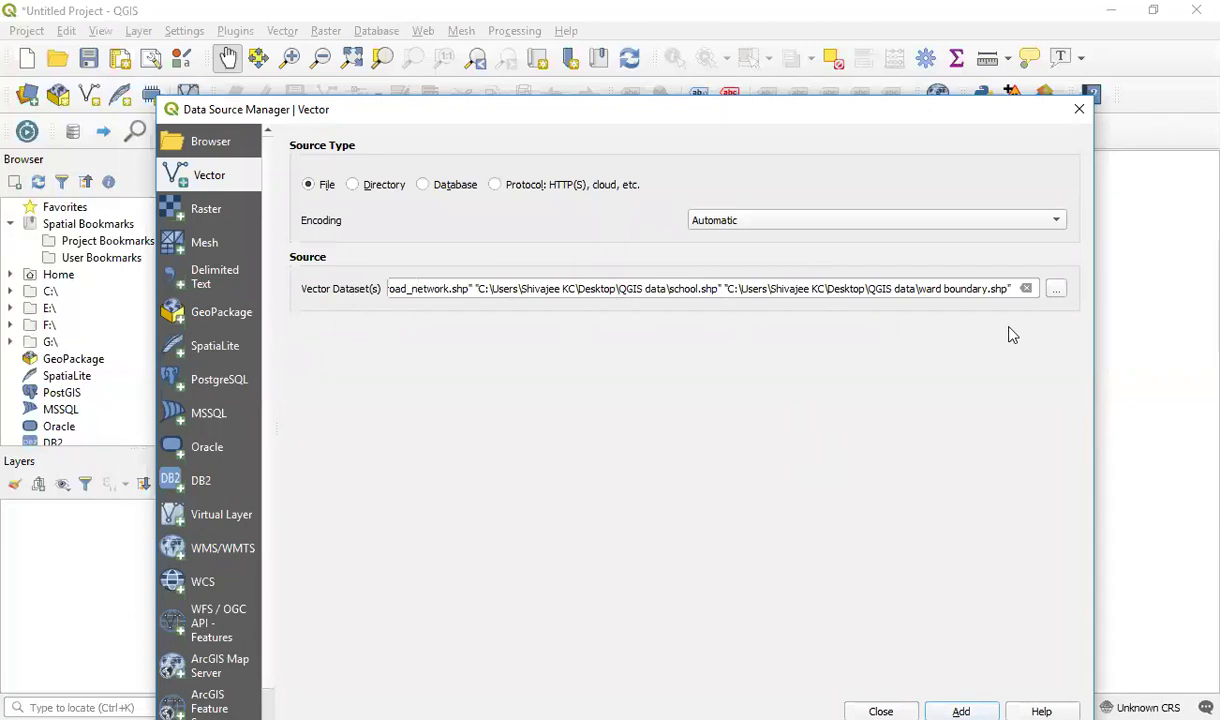
pyautogui.click(1058, 290)
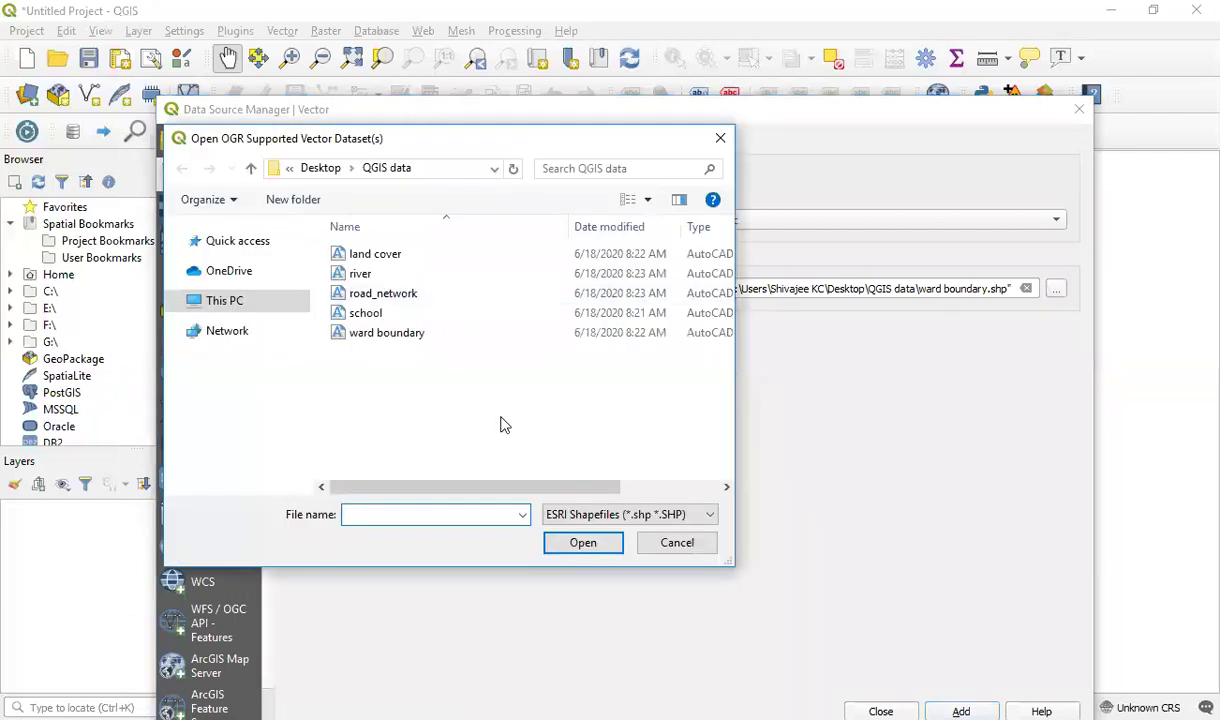
pyautogui.moveTo(440, 400); pyautogui.dragTo(392, 272)
pyautogui.moveTo(458, 413); pyautogui.dragTo(354, 251)
pyautogui.click(560, 542)
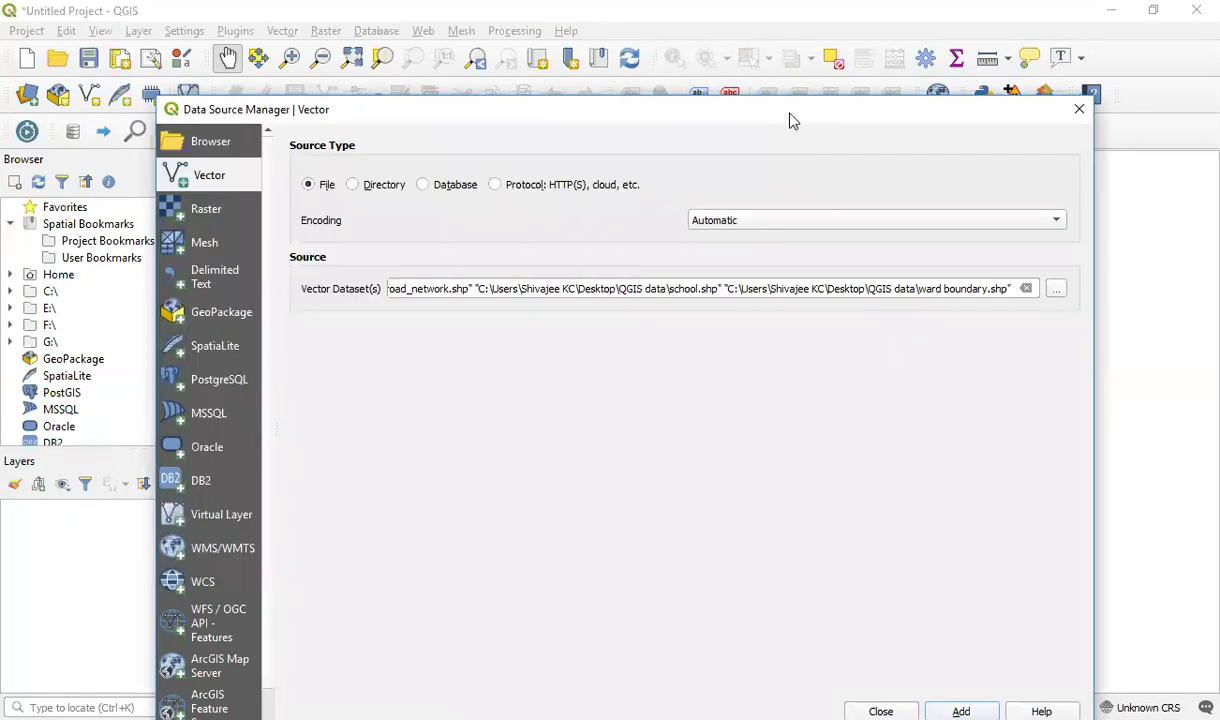
pyautogui.moveTo(790, 120); pyautogui.dragTo(766, 32)
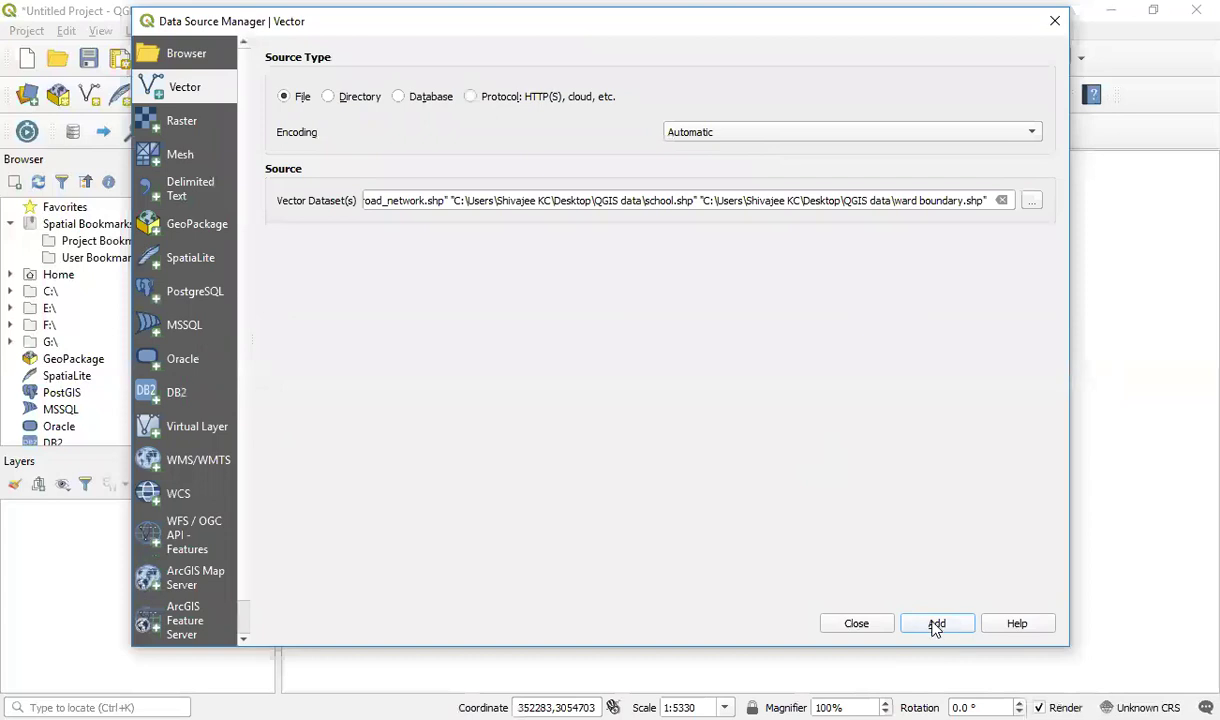
pyautogui.click(936, 624)
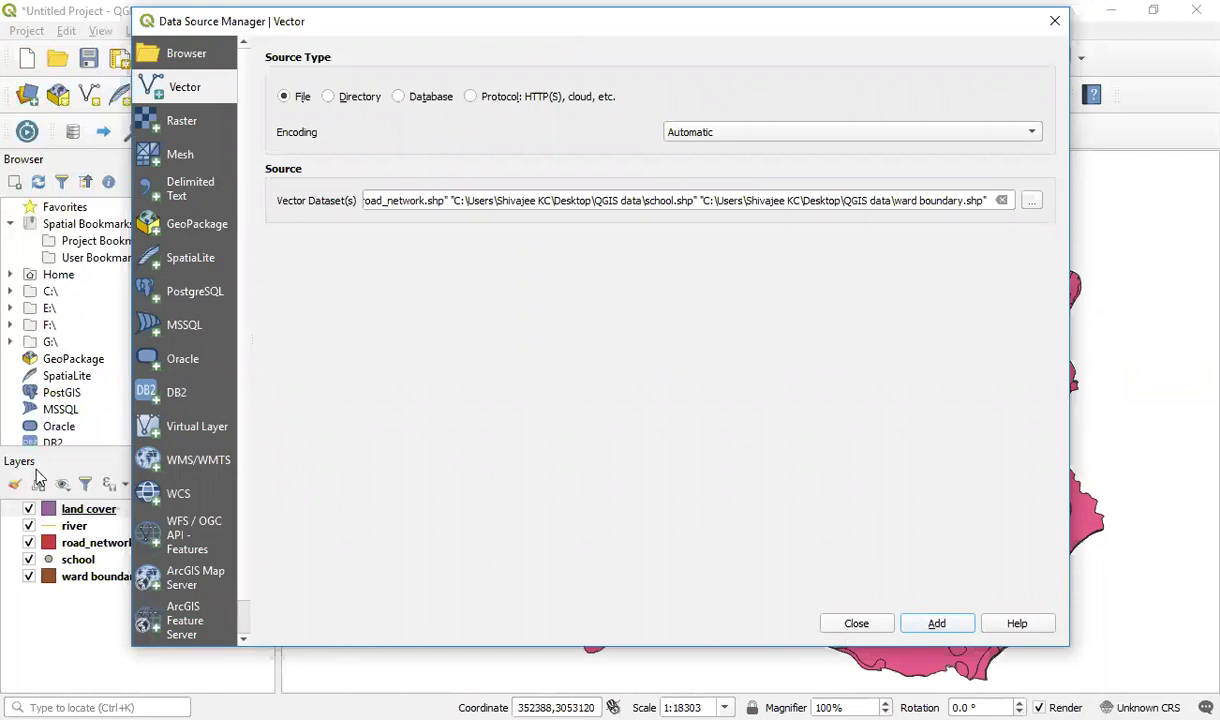
pyautogui.click(855, 624)
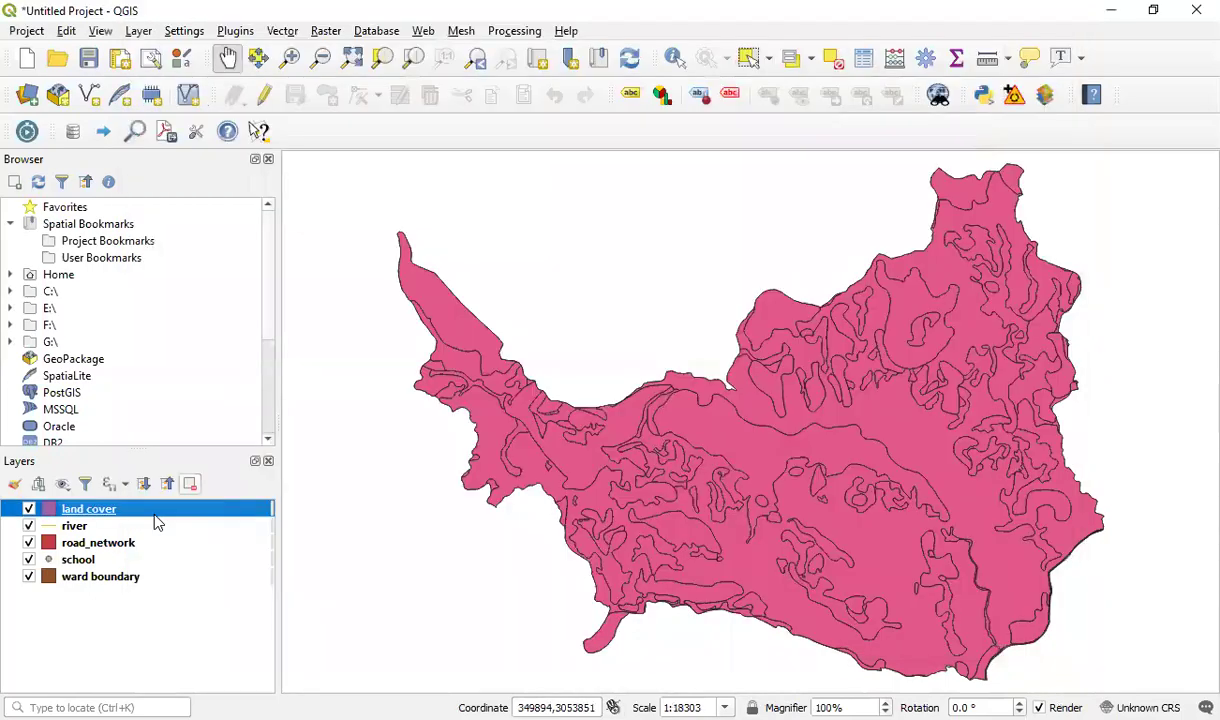
pyautogui.scroll(-2, 763, 428)
pyautogui.scroll(5, 763, 428)
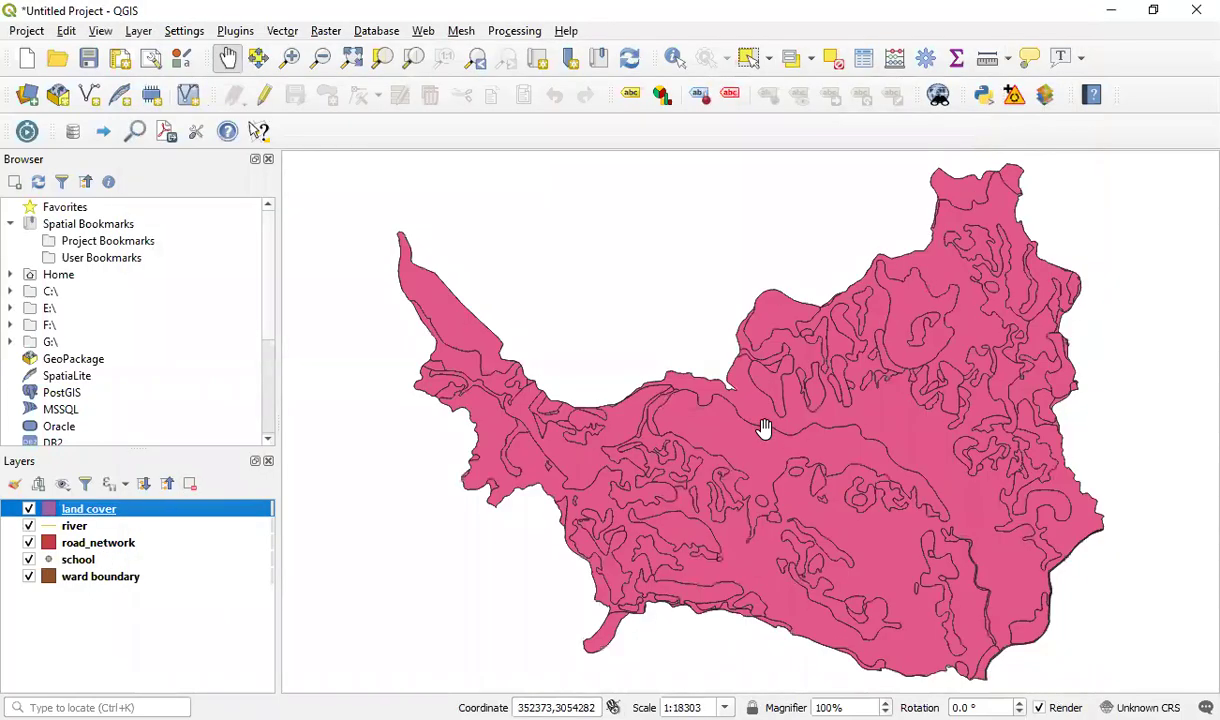
pyautogui.scroll(-2, 763, 428)
pyautogui.scroll(-1, 763, 428)
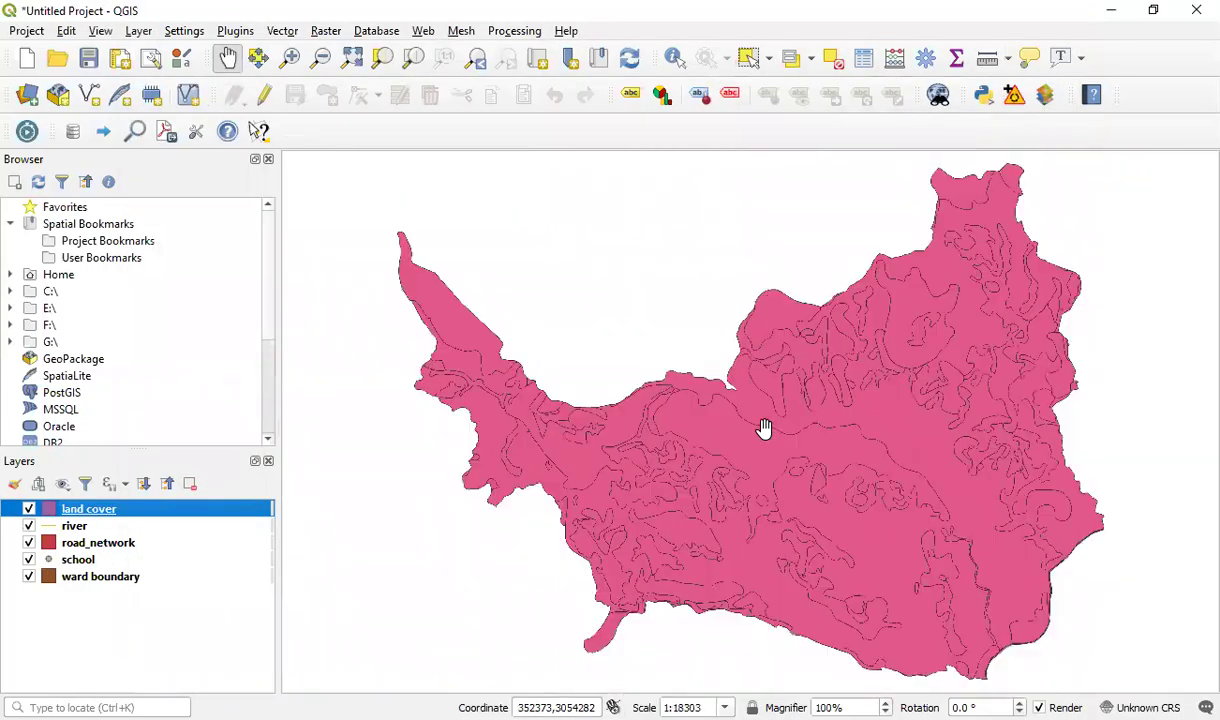
pyautogui.moveTo(795, 463); pyautogui.dragTo(629, 455)
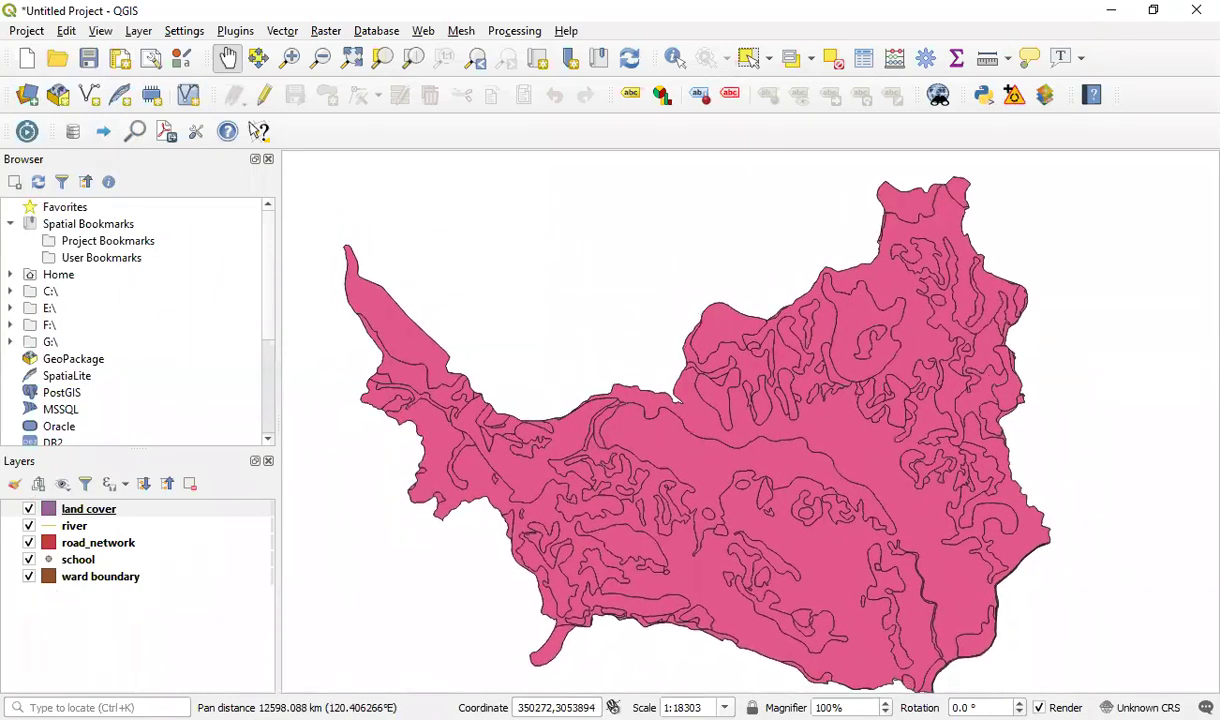
# Hide all five layers, from land cover down to ward boundary, on the map.
pyautogui.click(29, 509)
pyautogui.click(29, 526)
pyautogui.click(29, 543)
pyautogui.click(29, 560)
pyautogui.click(29, 577)
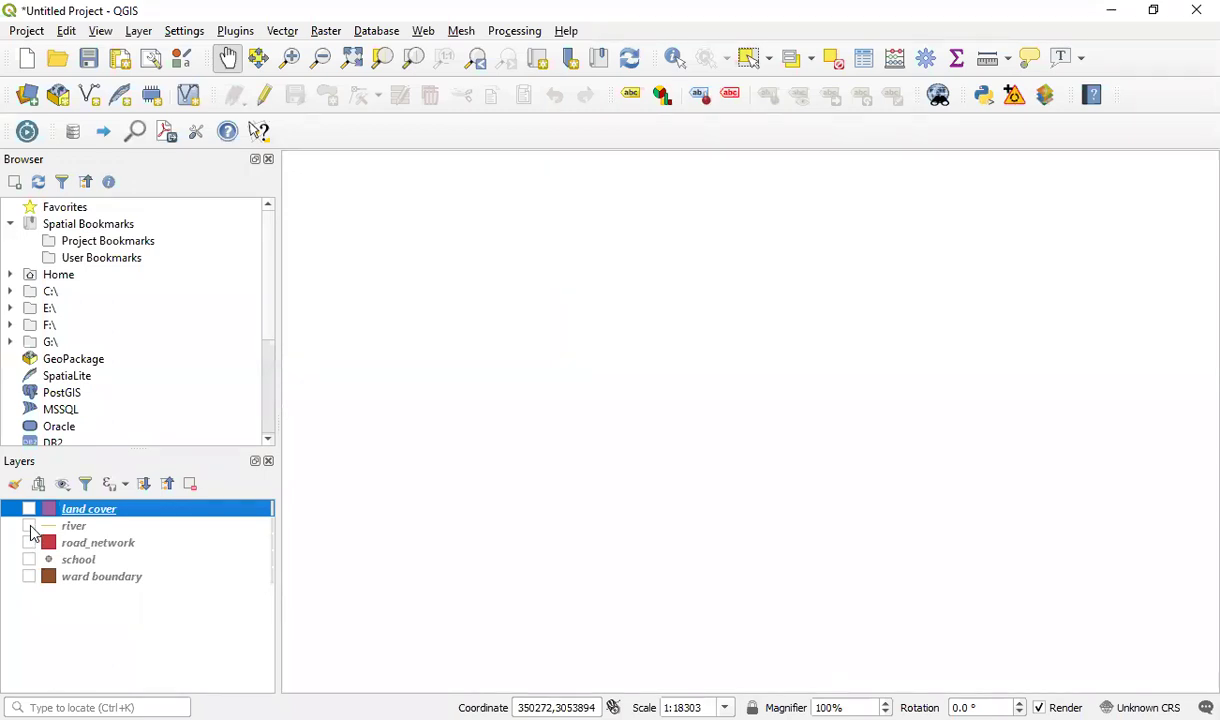
# Make only the land cover and ward boundary layers visible on the map again.
pyautogui.doubleClick(89, 509)
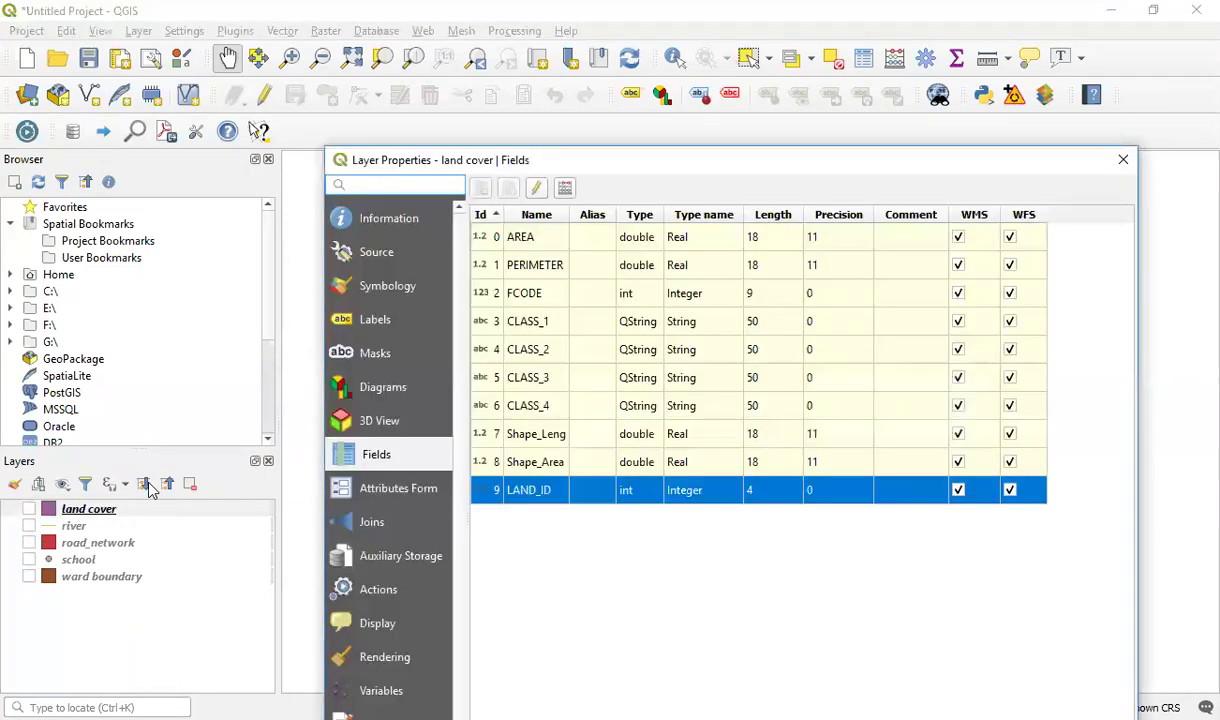
pyautogui.click(1122, 161)
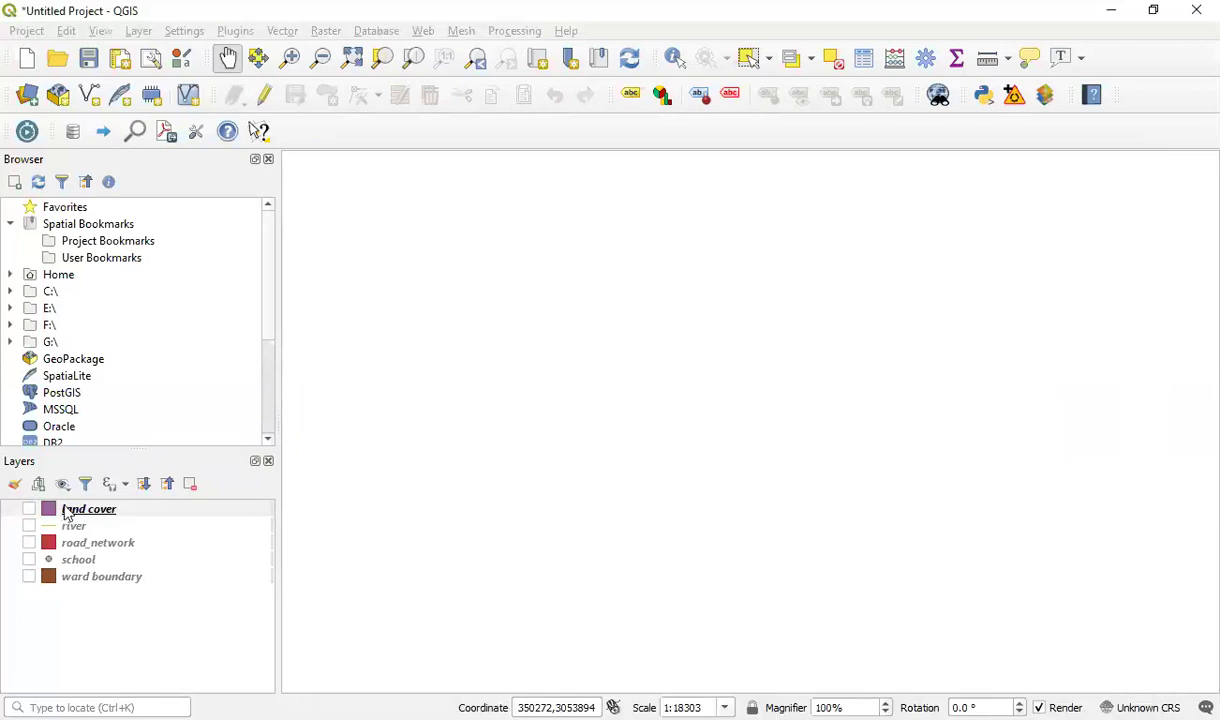
pyautogui.click(29, 577)
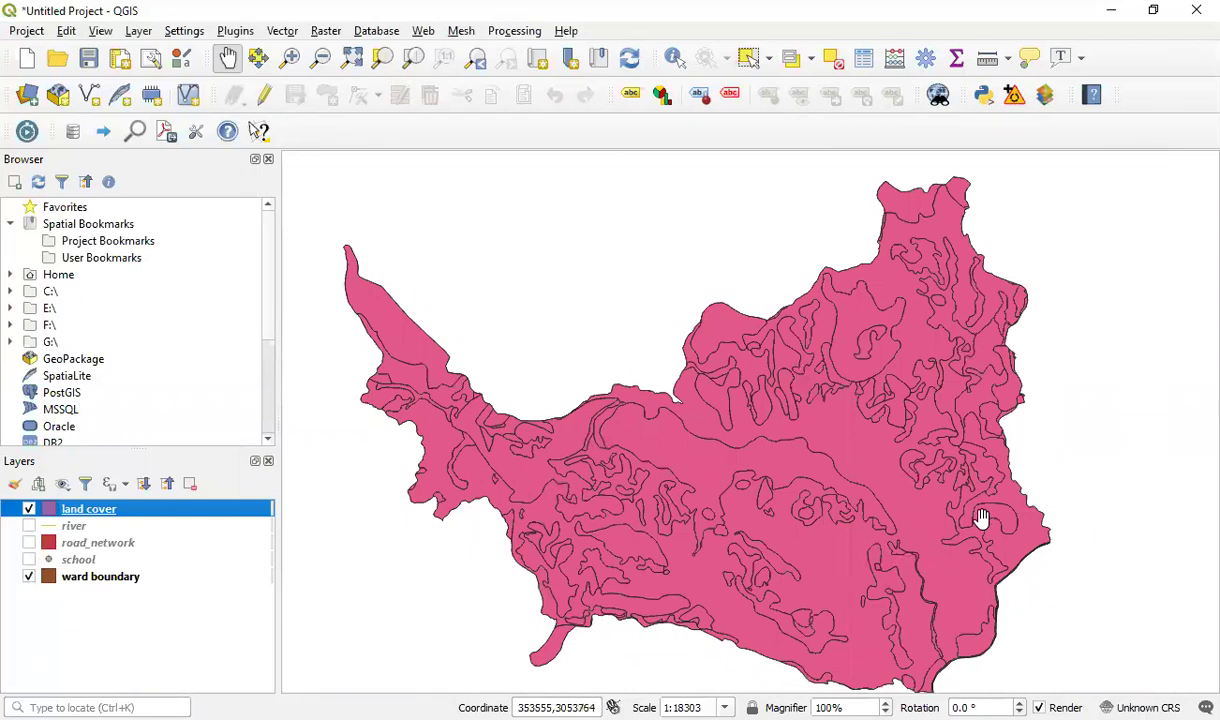
# Examine the land cover map at different positions and zoom levels, checking the current CRS and how the map scale responds.
pyautogui.moveTo(899, 489); pyautogui.dragTo(880, 420)
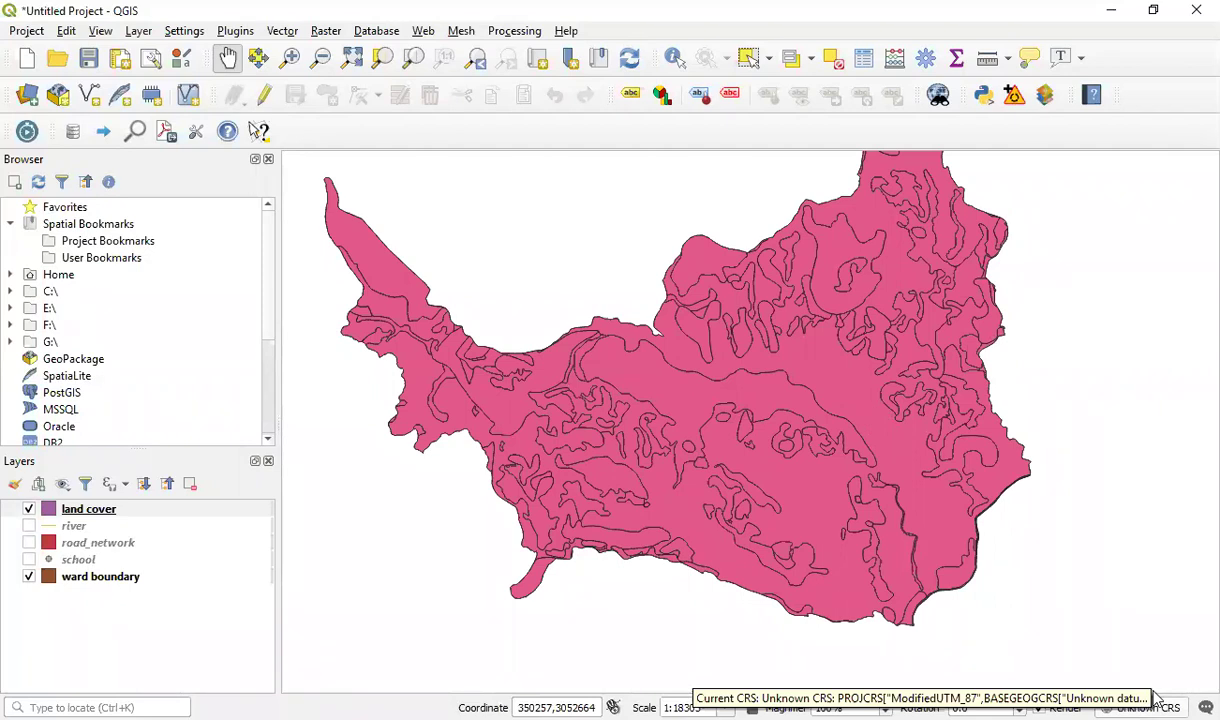
pyautogui.moveTo(945, 558); pyautogui.dragTo(961, 513)
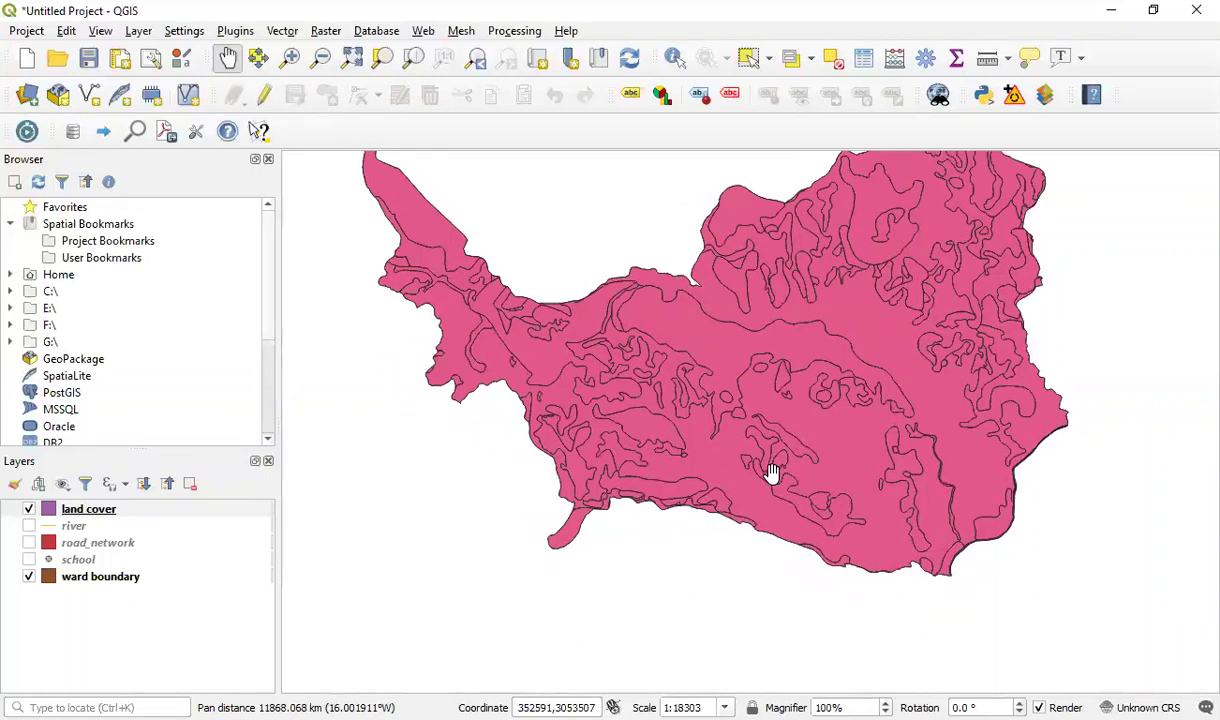
pyautogui.moveTo(790, 362); pyautogui.dragTo(756, 445)
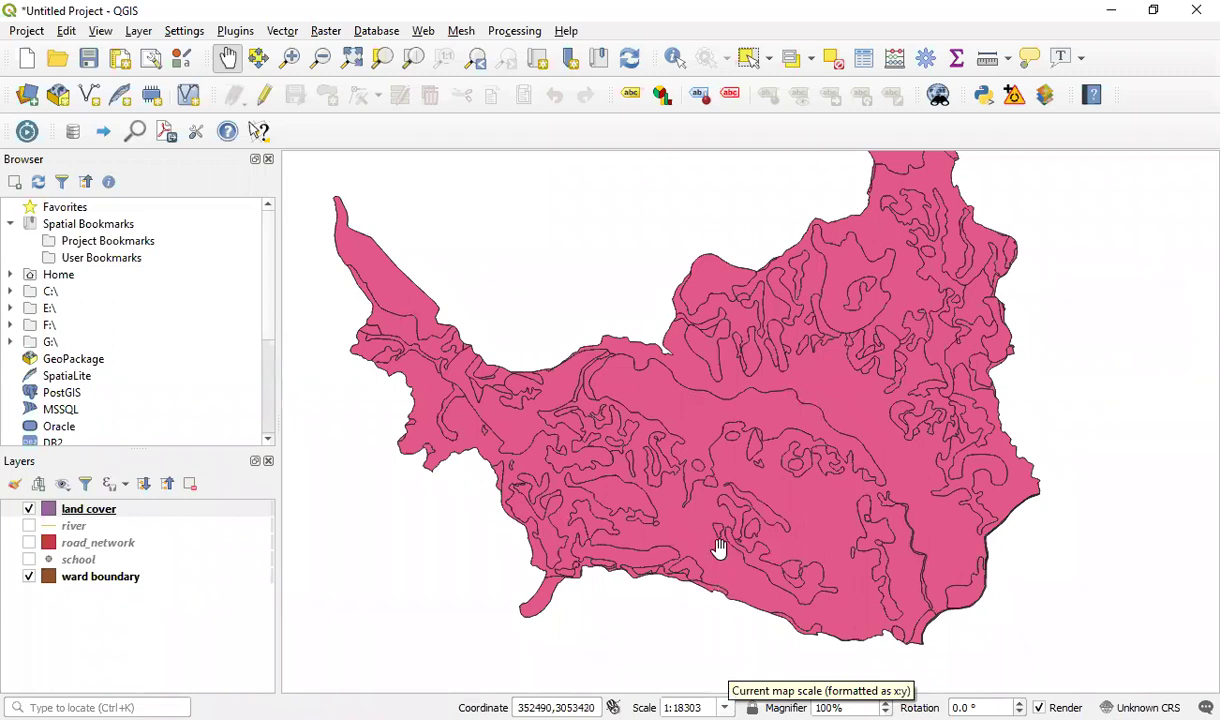
pyautogui.scroll(-1, 712, 524)
pyautogui.scroll(2, 712, 524)
pyautogui.scroll(-1, 712, 524)
pyautogui.scroll(1, 712, 524)
pyautogui.scroll(-2, 712, 524)
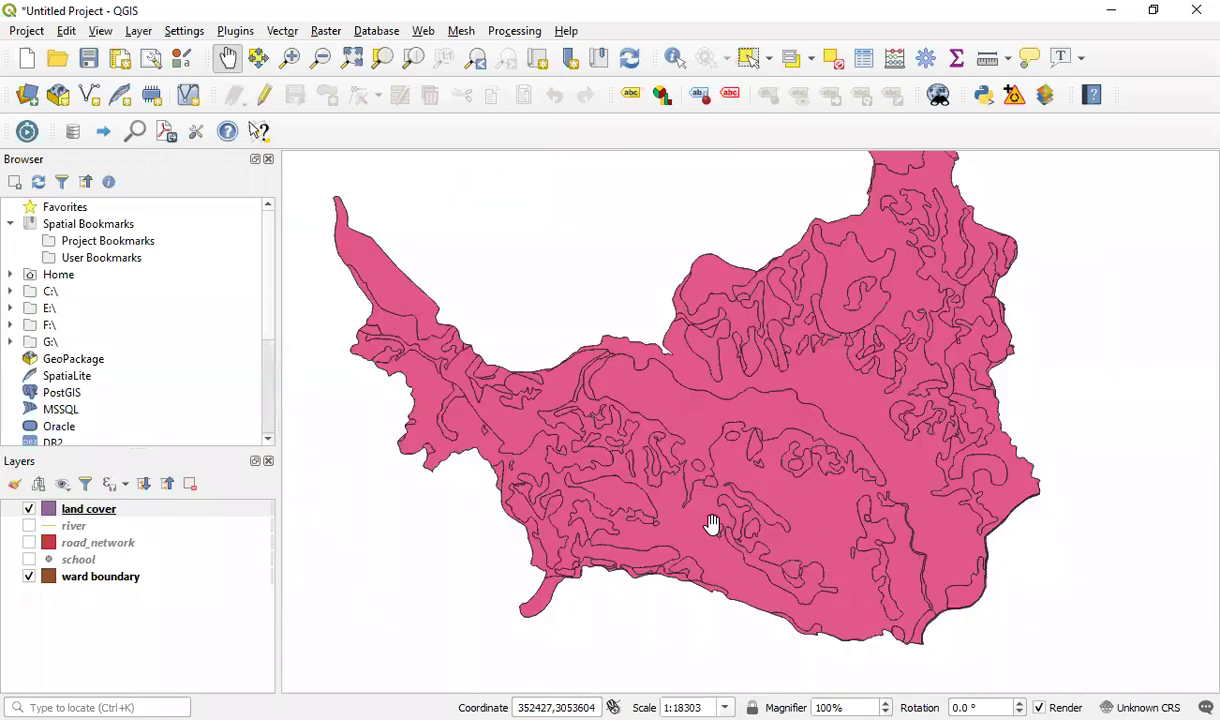
pyautogui.scroll(3, 712, 524)
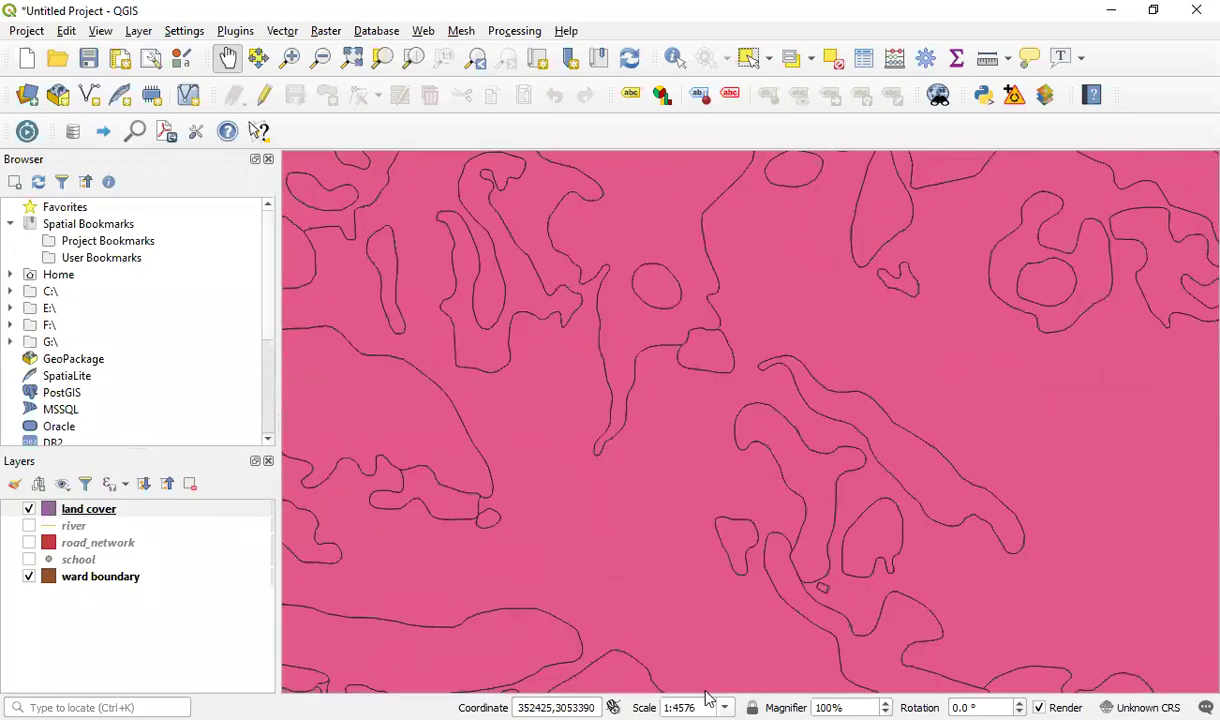
pyautogui.scroll(-1, 709, 488)
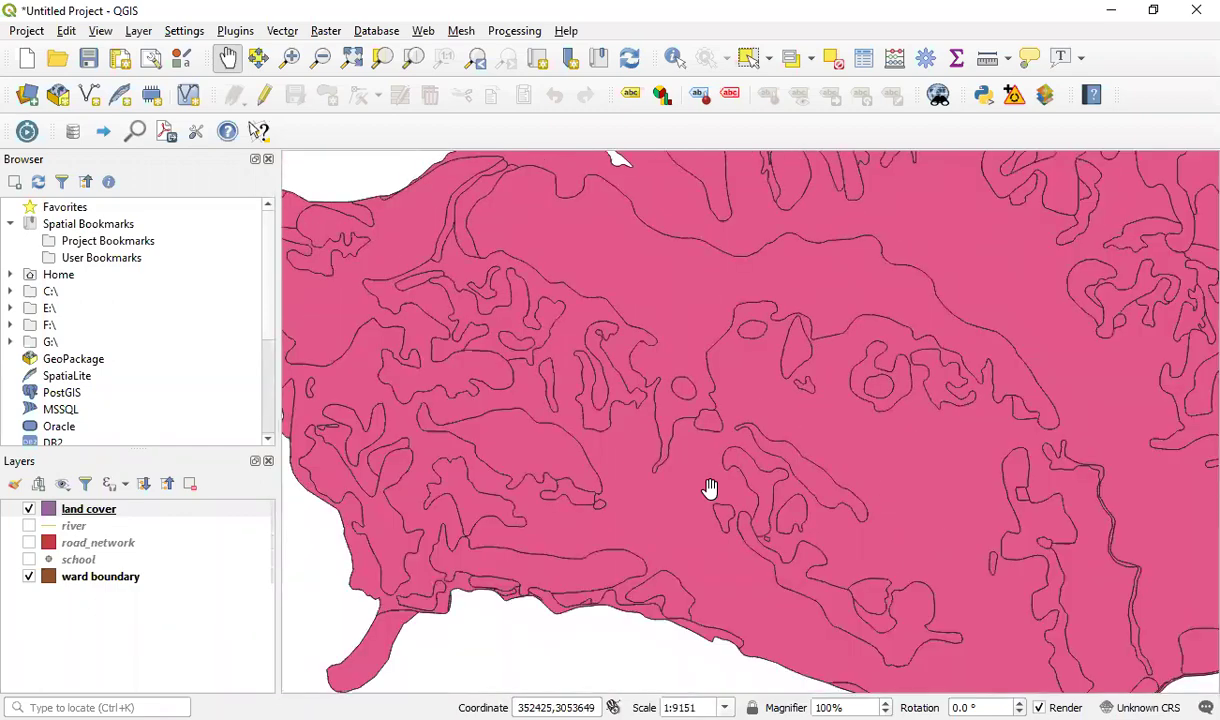
pyautogui.scroll(-1, 709, 488)
pyautogui.moveTo(773, 463)
pyautogui.mouseDown()
pyautogui.moveTo(809, 553)
pyautogui.moveTo(786, 484)
pyautogui.mouseUp()
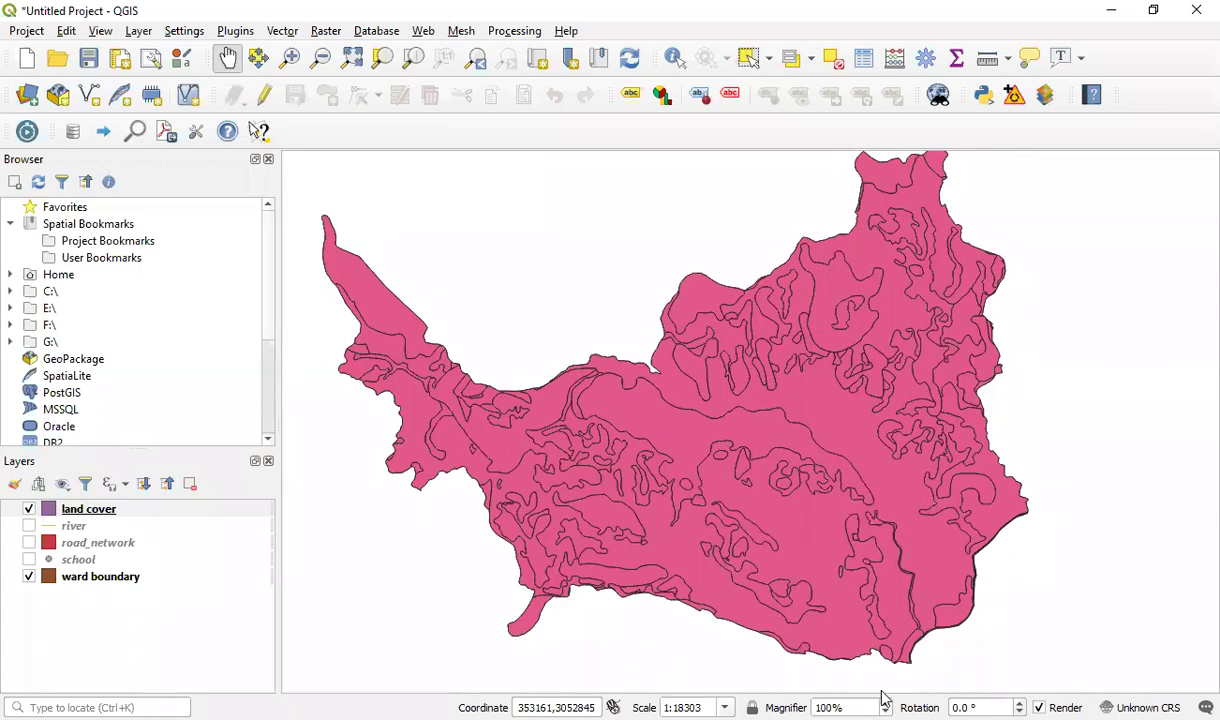
# Lower the map magnifier to 10%, raise it to 160%, and zoom out to a scale of 1:36606.
pyautogui.scroll(-1, 884, 700)
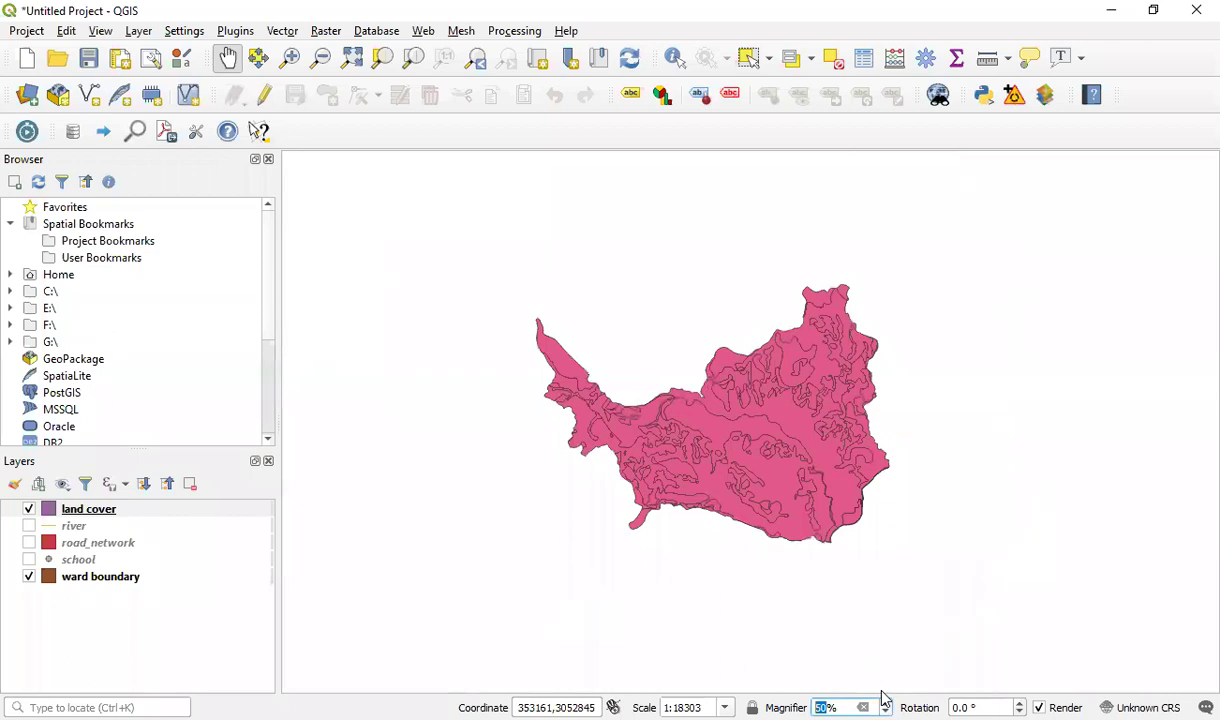
pyautogui.scroll(-4, 884, 700)
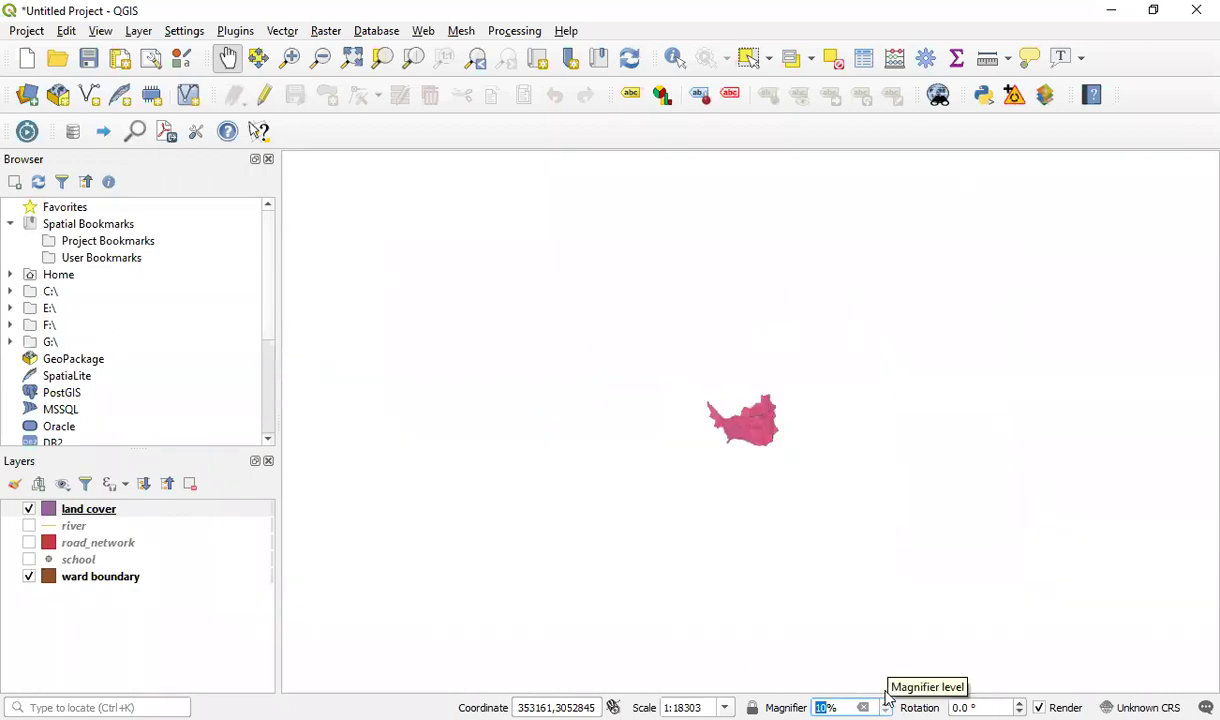
pyautogui.scroll(15, 884, 700)
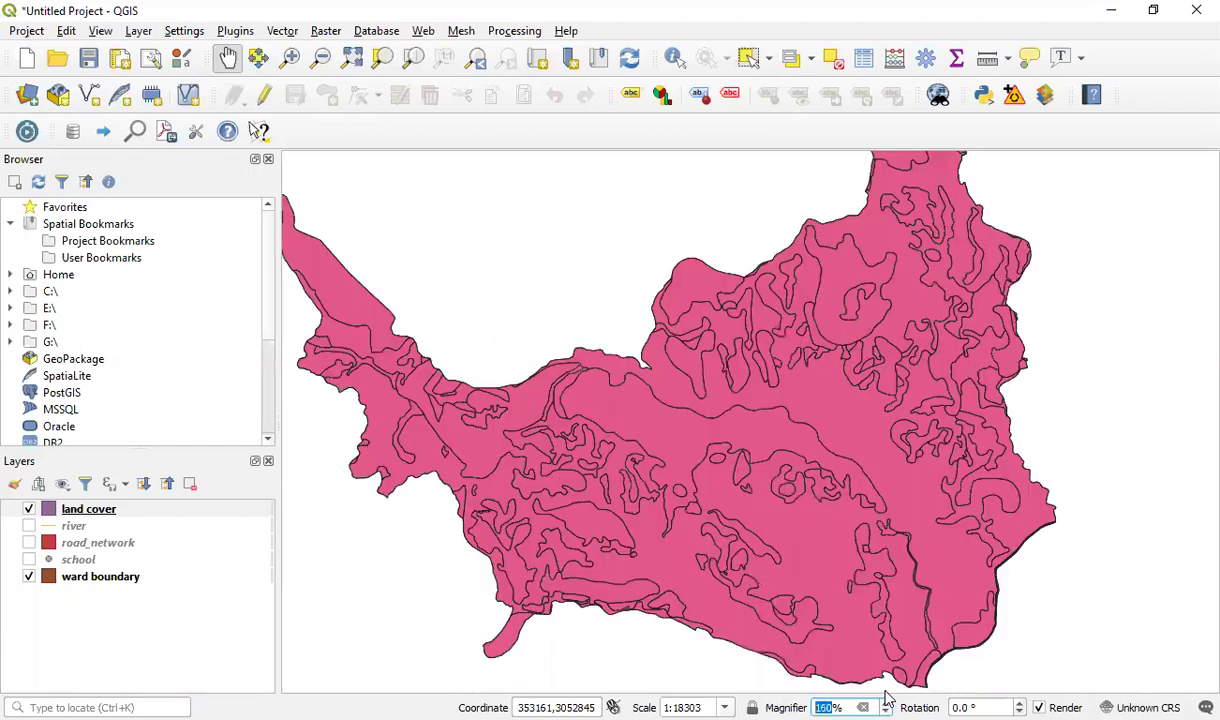
pyautogui.scroll(-1, 800, 545)
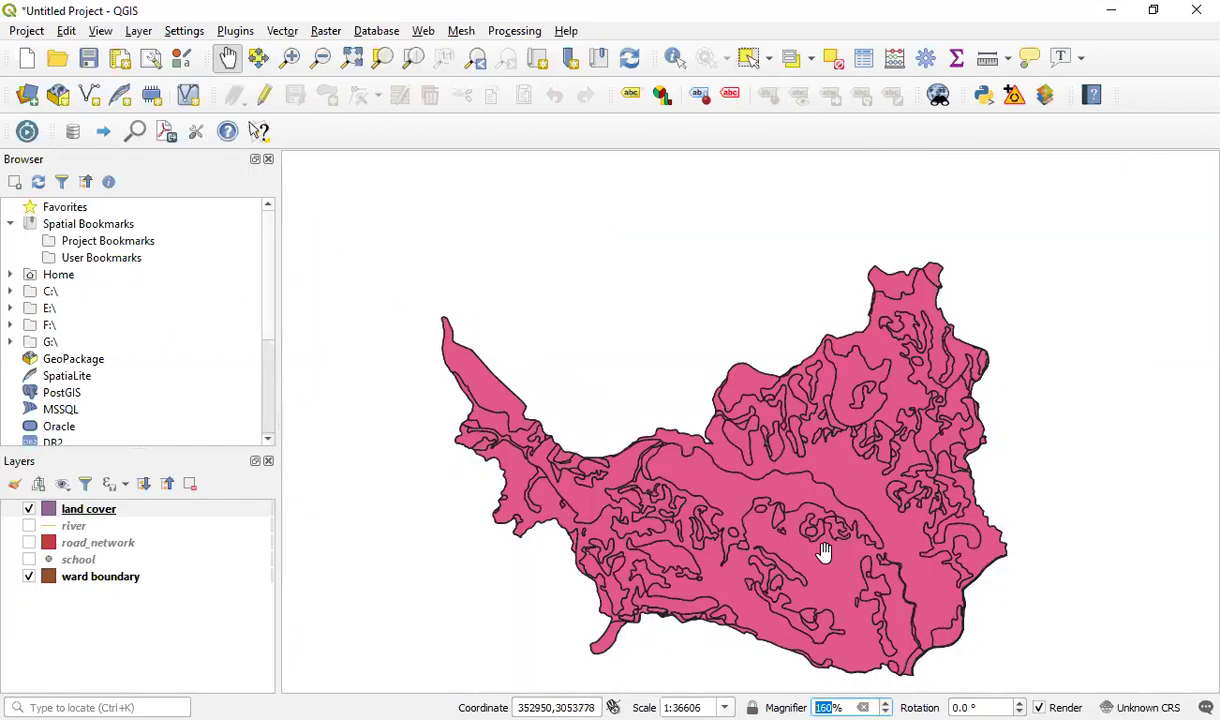
# Rotate the map view through increasing angles up to 250° and reset the rotation to 0°.
pyautogui.moveTo(823, 551); pyautogui.dragTo(773, 494)
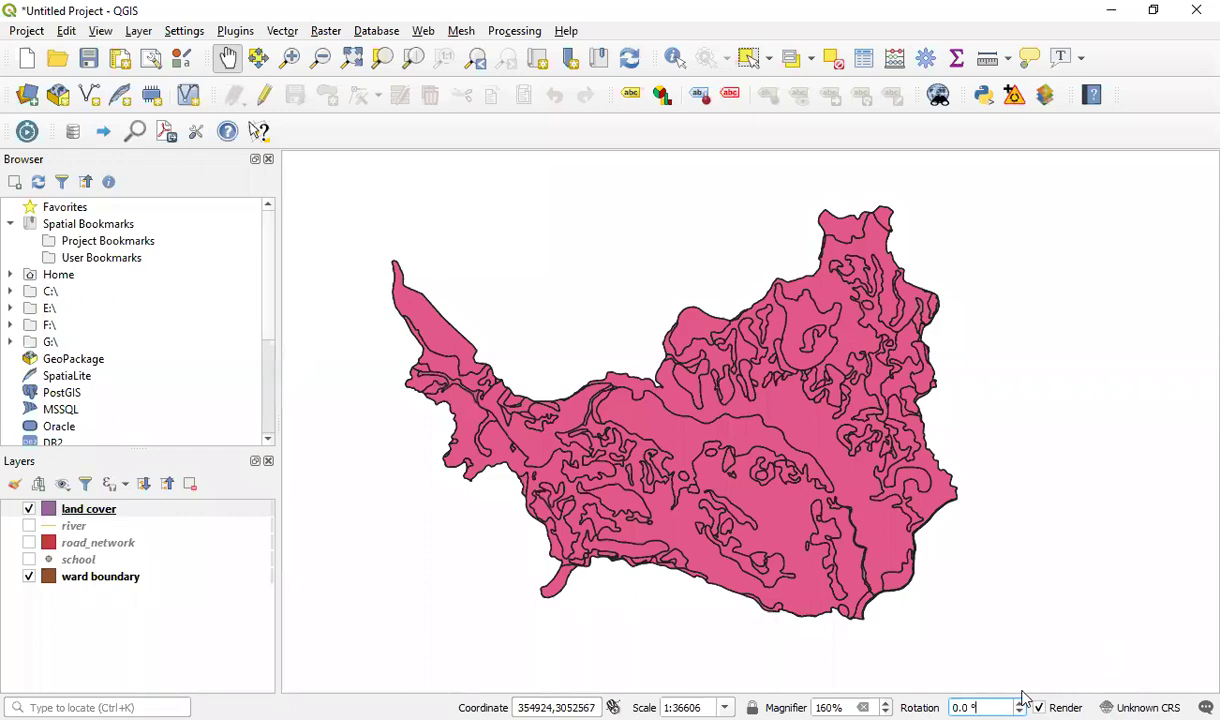
pyautogui.scroll(9, 1022, 699)
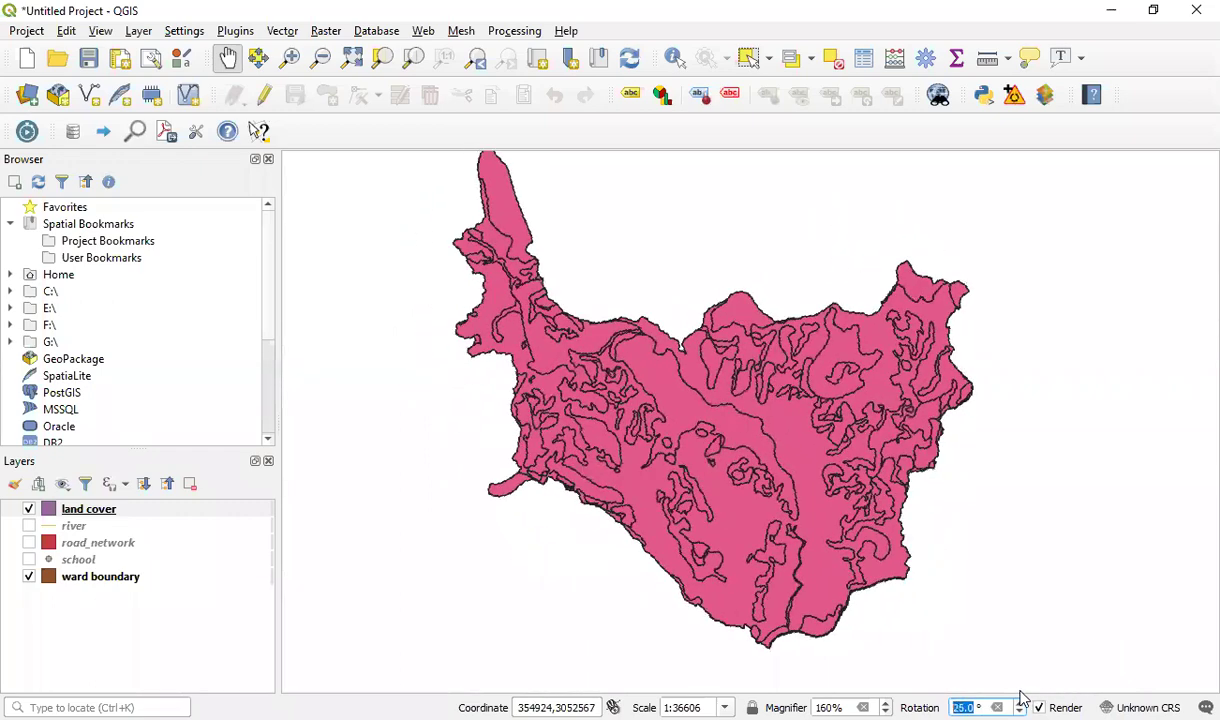
pyautogui.scroll(8, 1022, 699)
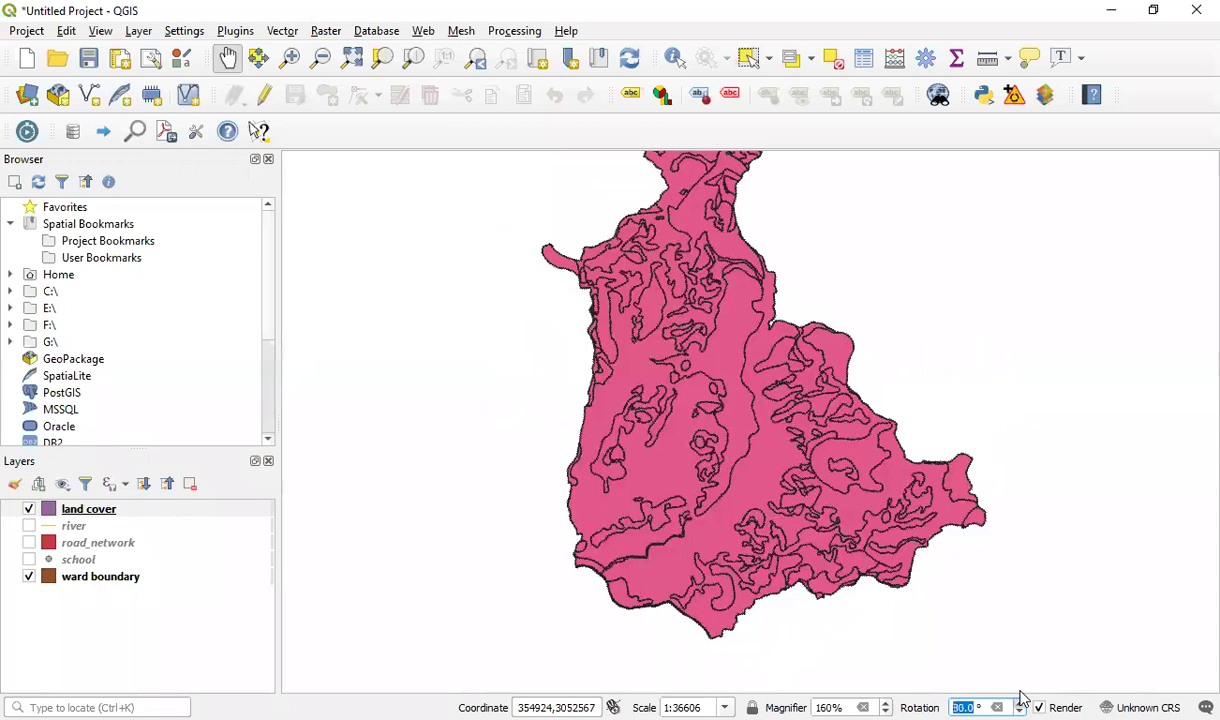
pyautogui.scroll(13, 1022, 699)
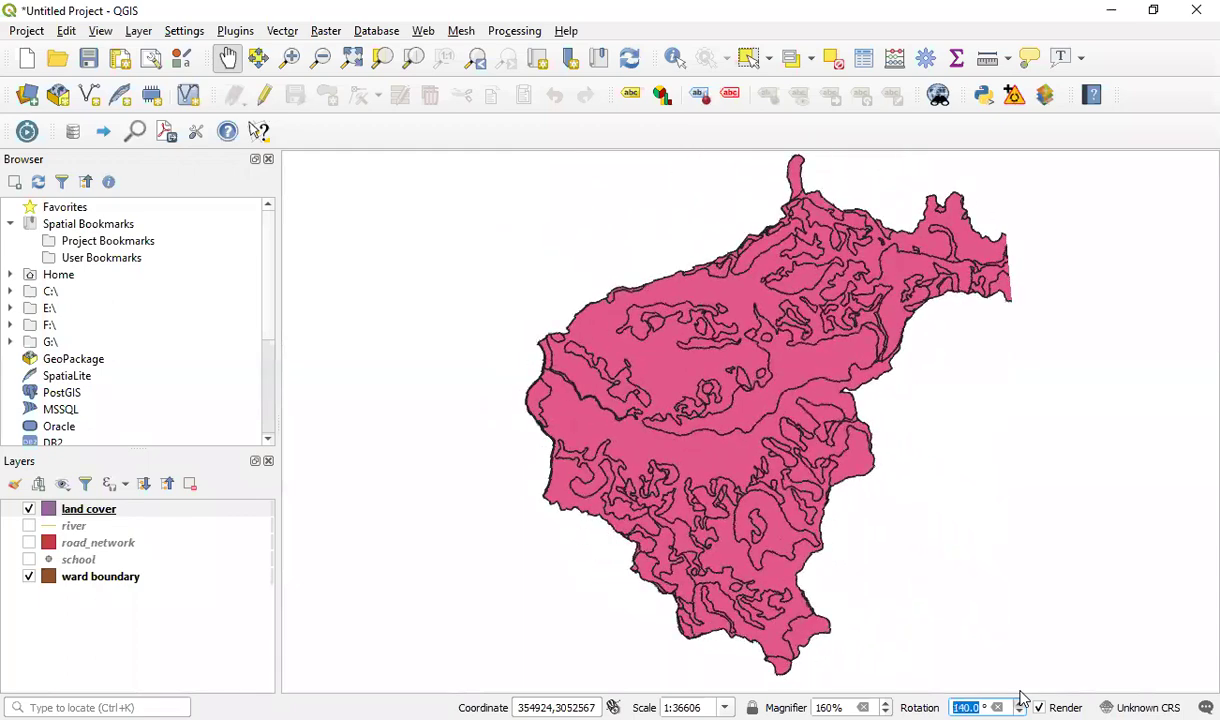
pyautogui.scroll(14, 1022, 699)
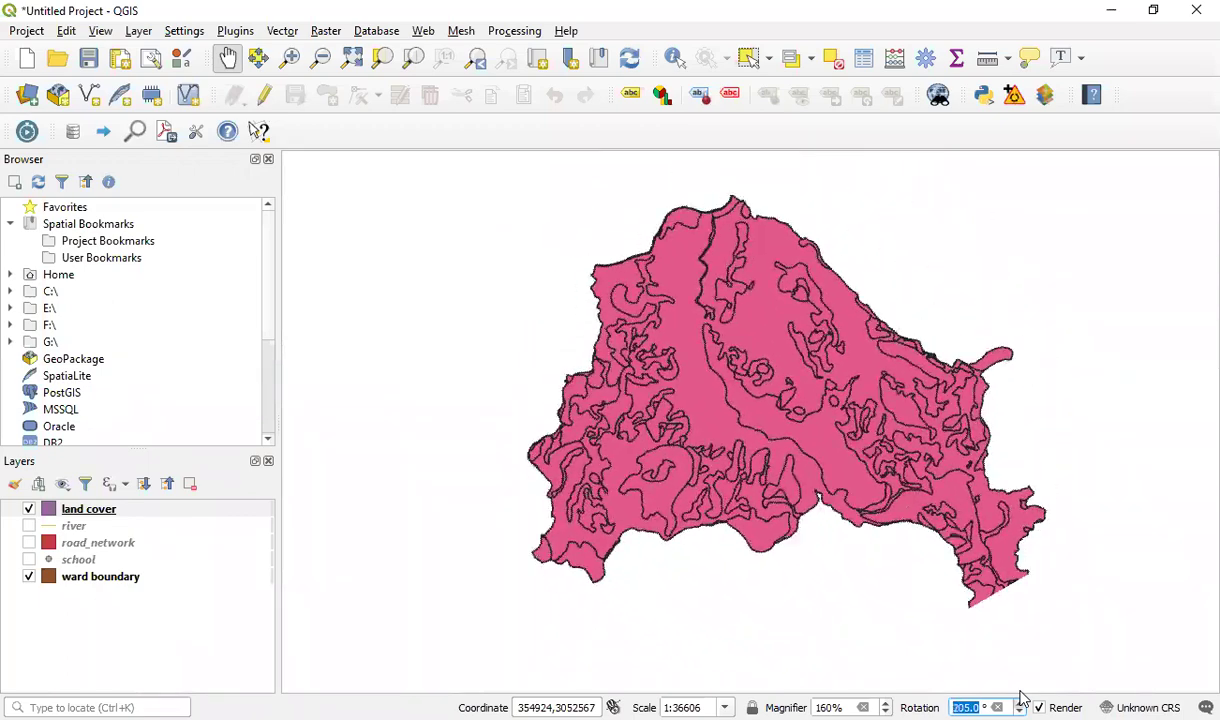
pyautogui.scroll(7, 1022, 699)
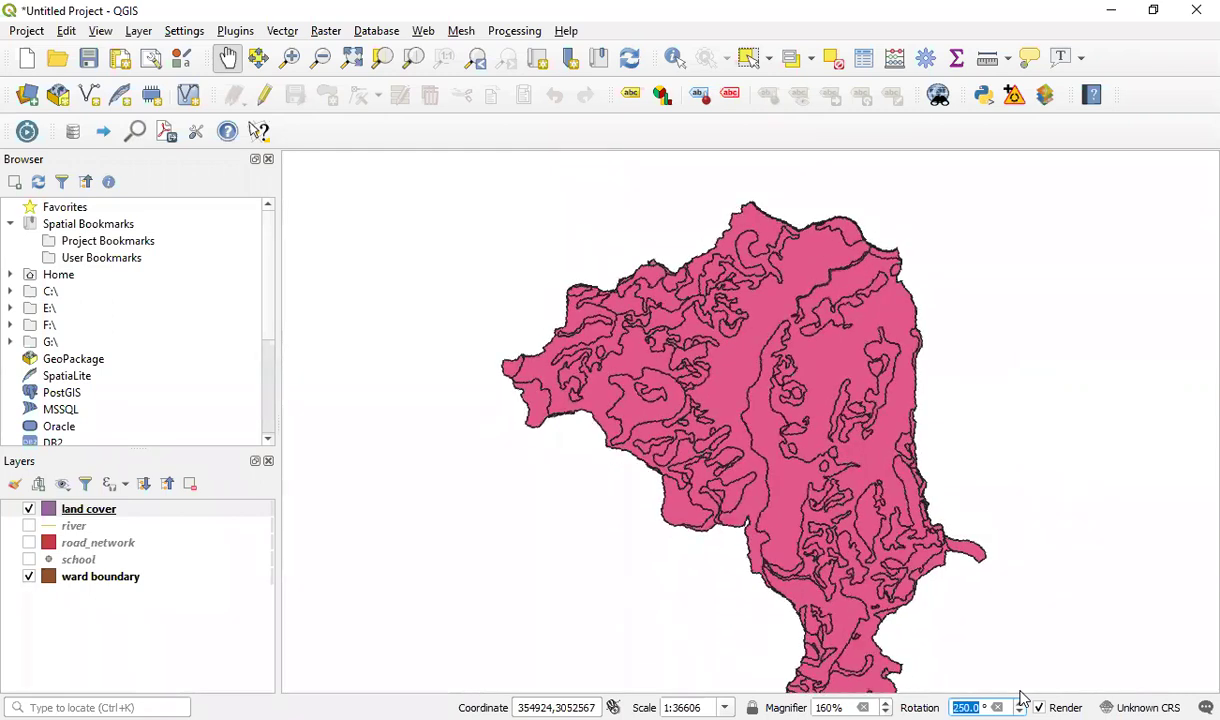
pyautogui.write('0')
pyautogui.moveTo(1020, 594); pyautogui.dragTo(830, 485)
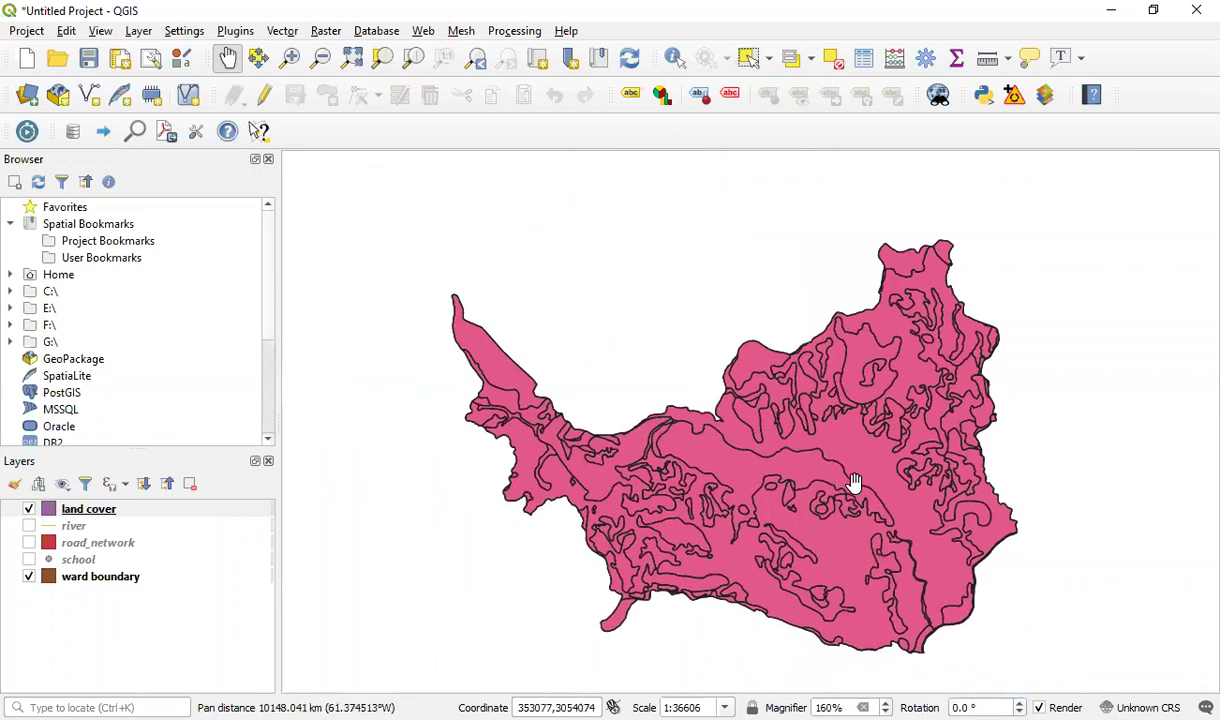
pyautogui.moveTo(887, 530); pyautogui.dragTo(880, 456)
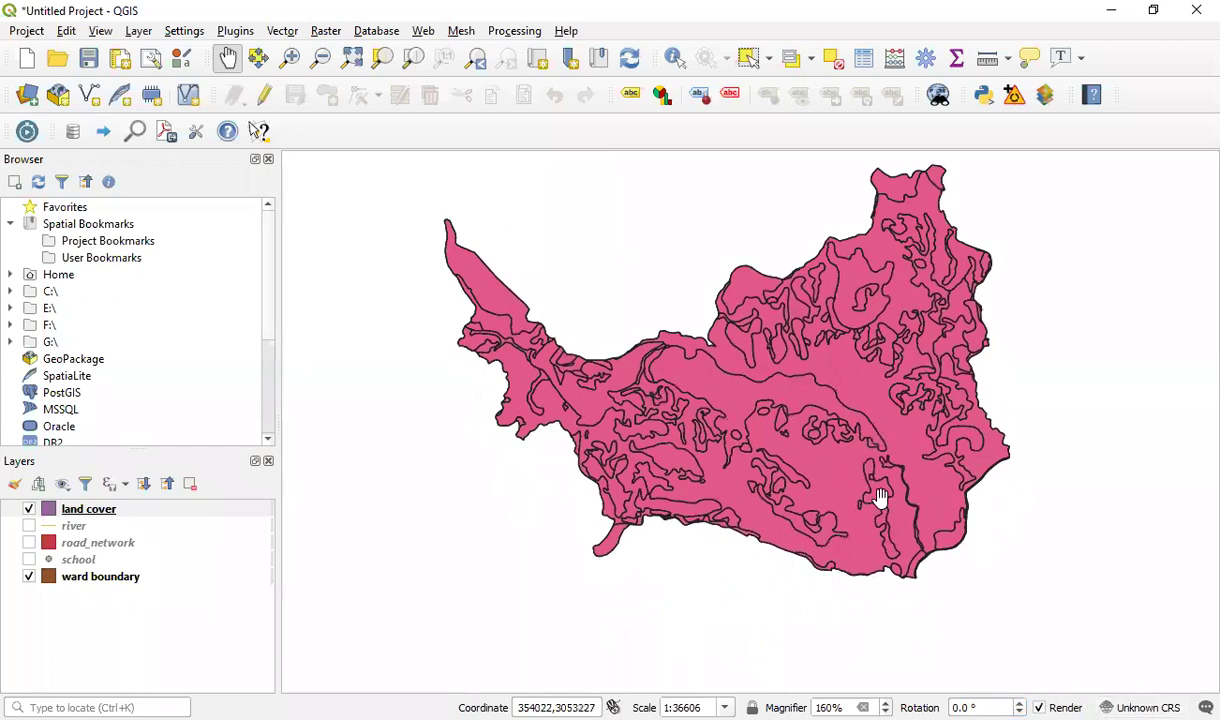
pyautogui.moveTo(880, 497); pyautogui.dragTo(827, 544)
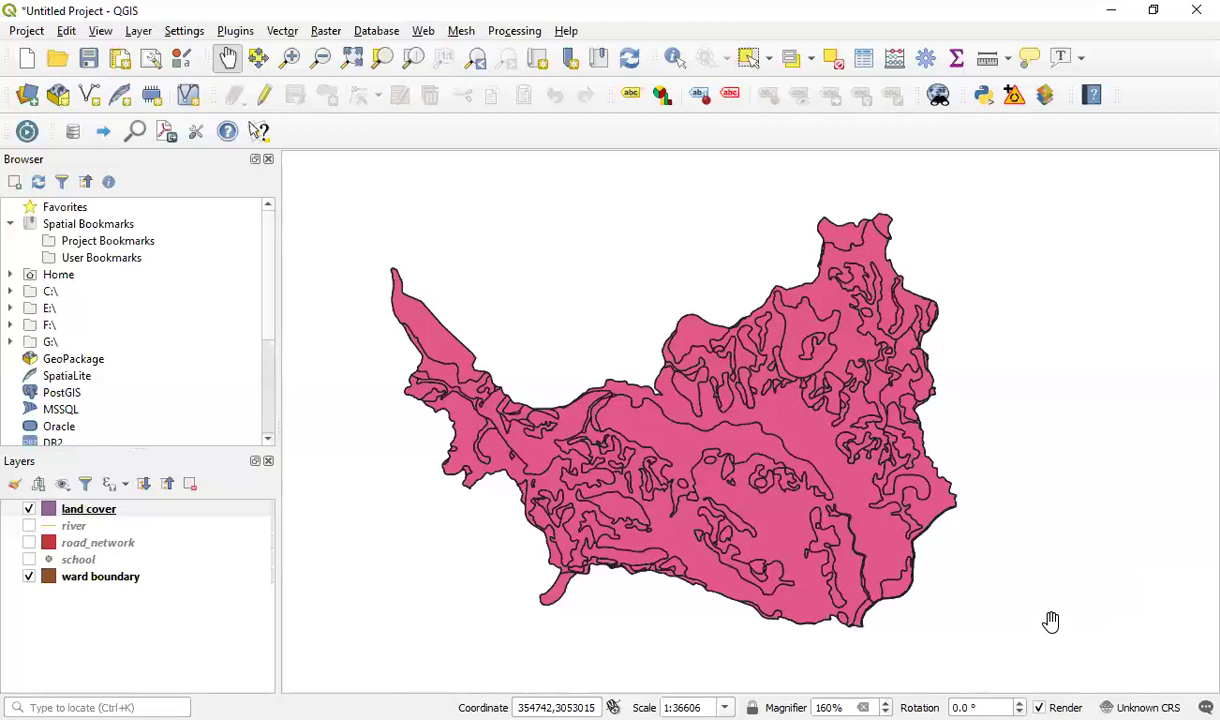
pyautogui.scroll(1, 783, 524)
pyautogui.scroll(-2, 783, 524)
pyautogui.scroll(1, 785, 524)
pyautogui.scroll(-1, 786, 524)
pyautogui.scroll(1, 786, 524)
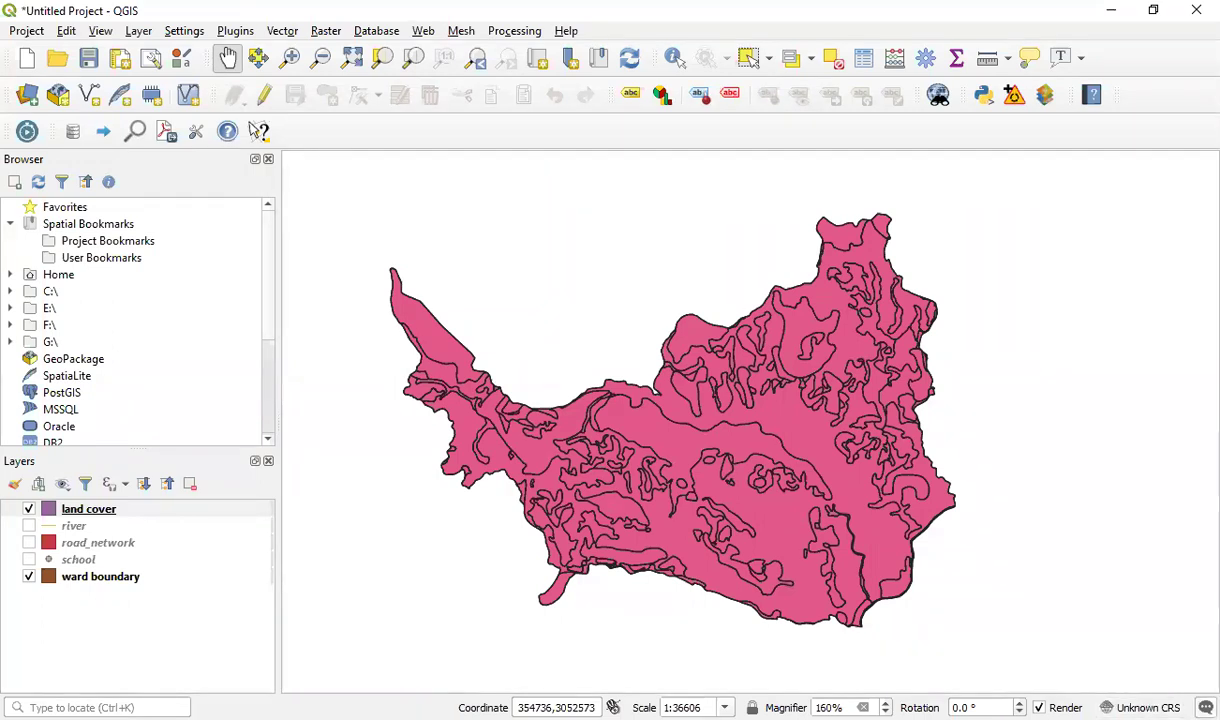
# Open the project's CRS settings and examine the Nepal_Nagarkot_TM definition down to its Proj4 parameters.
pyautogui.click(1140, 706)
pyautogui.click(1143, 707)
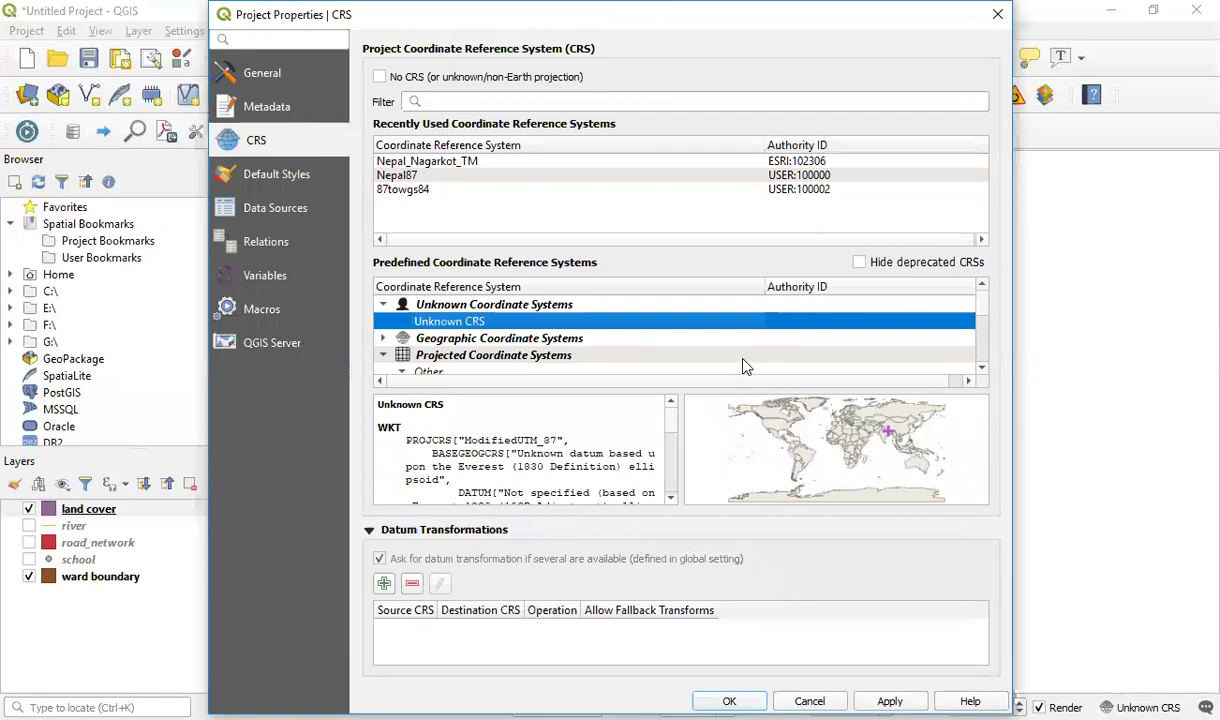
pyautogui.click(535, 162)
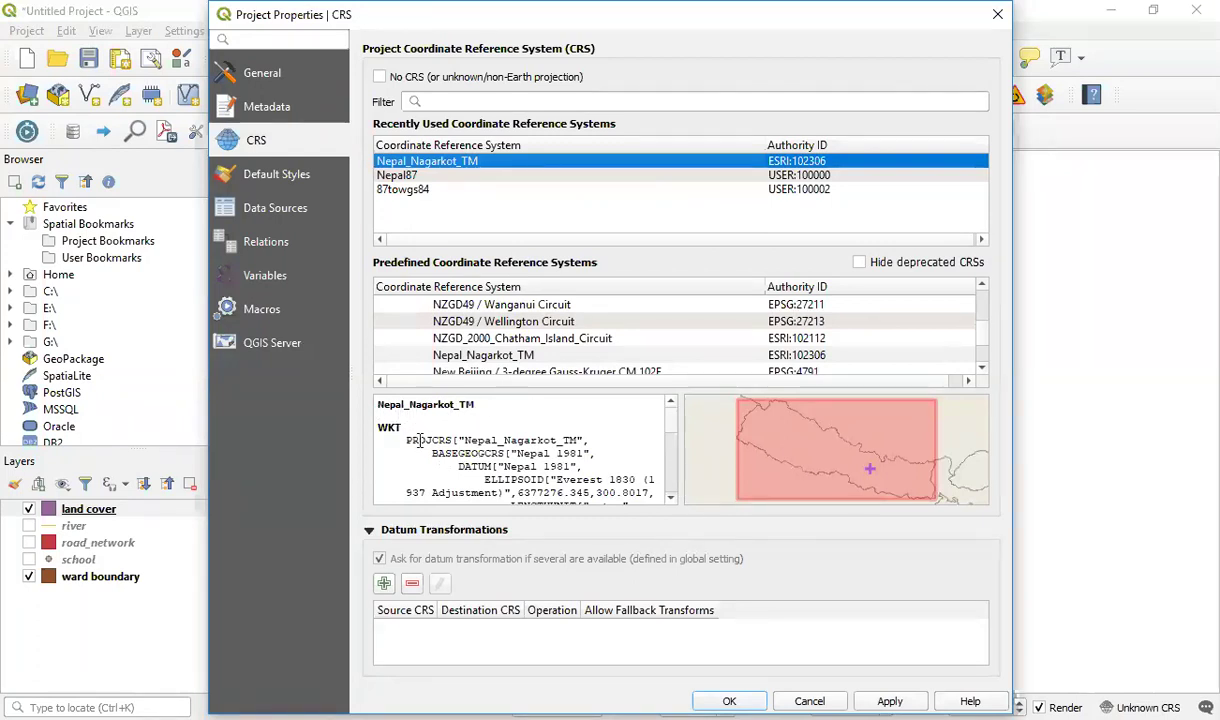
pyautogui.click(671, 505)
pyautogui.click(671, 505)
pyautogui.click(671, 505)
pyautogui.click(671, 505)
pyautogui.click(671, 505)
pyautogui.click(671, 505)
pyautogui.click(671, 505)
pyautogui.click(671, 505)
pyautogui.click(671, 505)
pyautogui.click(671, 505)
pyautogui.click(671, 505)
pyautogui.click(671, 505)
pyautogui.click(671, 505)
pyautogui.click(671, 505)
pyautogui.click(671, 505)
pyautogui.click(671, 505)
pyautogui.click(671, 501)
pyautogui.click(671, 501)
pyautogui.click(671, 501)
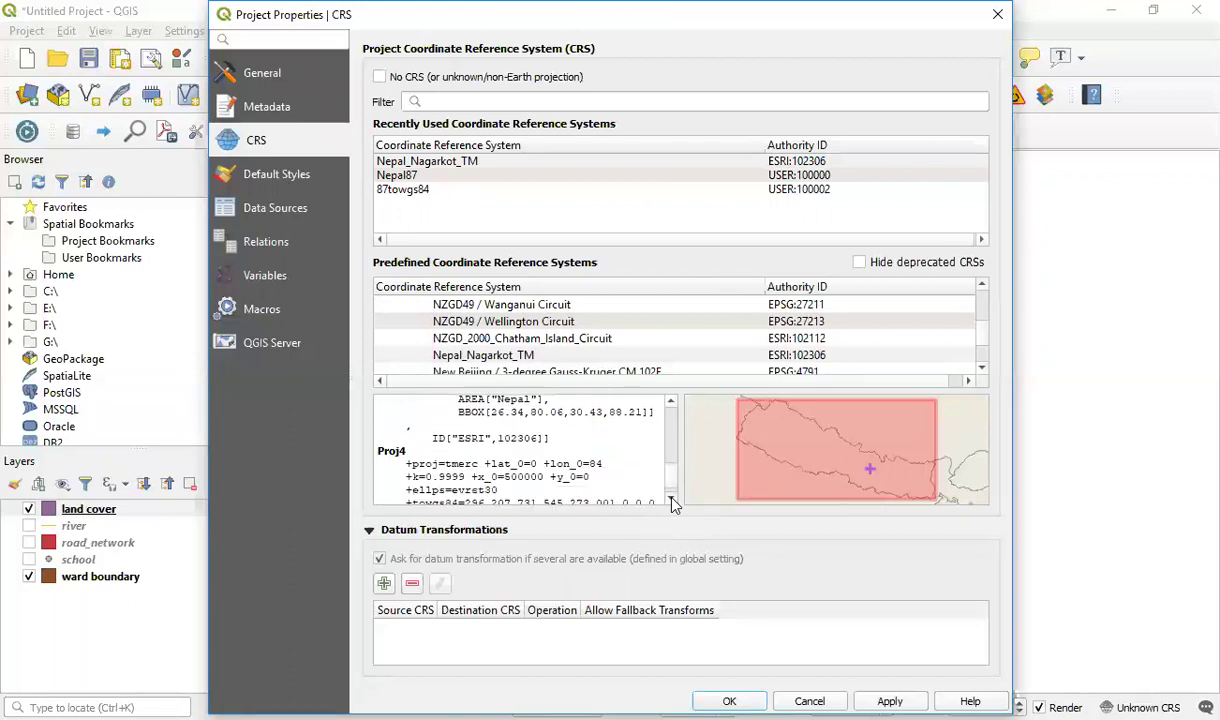
pyautogui.click(671, 501)
# Highlight the full Proj4 parameter string of Nepal_Nagarkot_TM, and leave the project CRS settings without applying a change.
pyautogui.moveTo(406, 426); pyautogui.dragTo(543, 481)
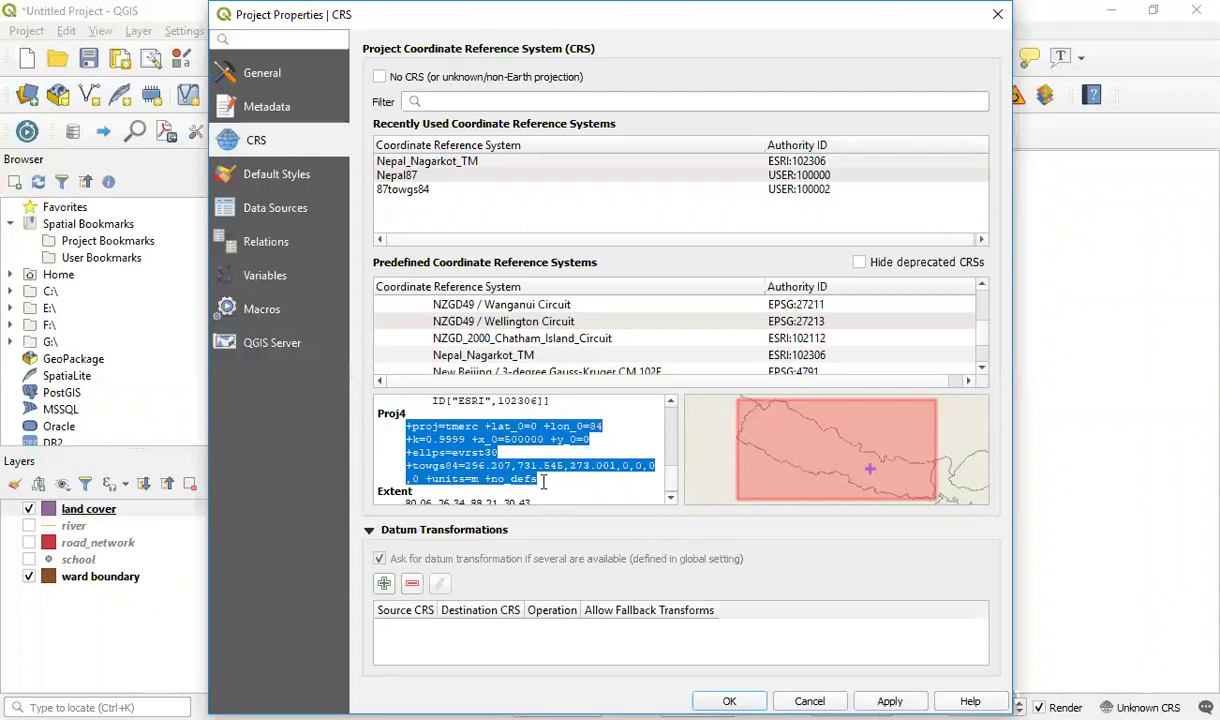
pyautogui.click(645, 431)
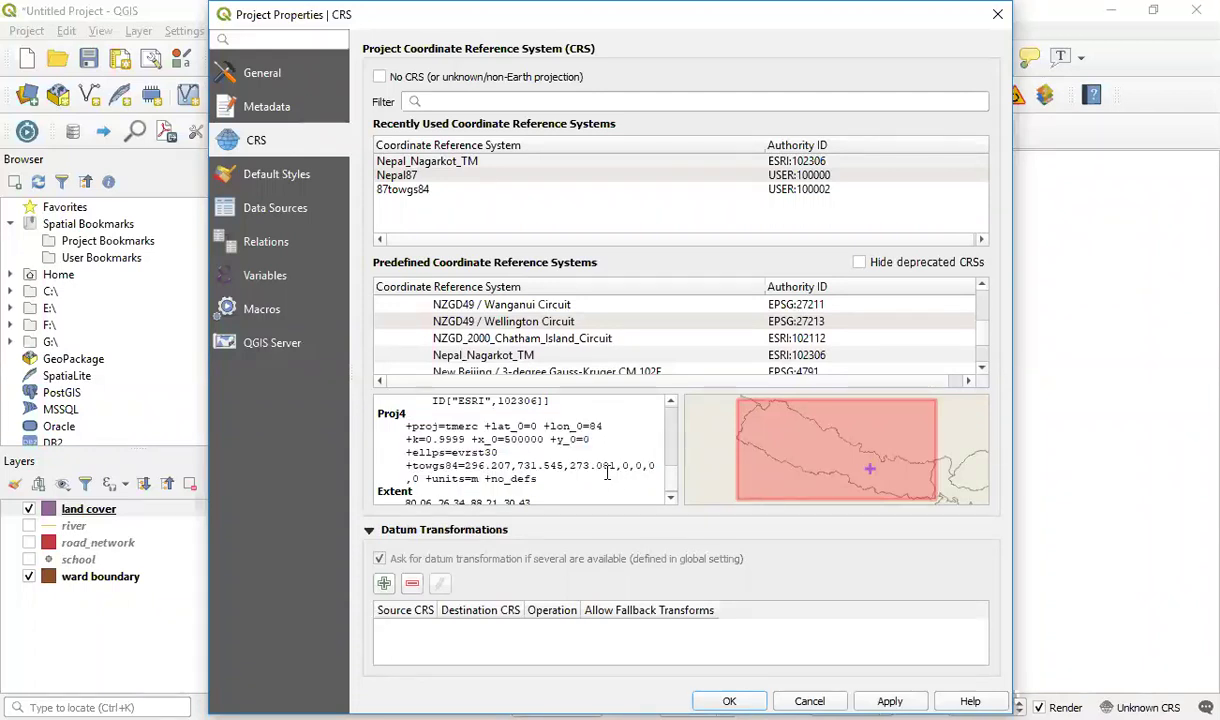
pyautogui.moveTo(406, 426); pyautogui.dragTo(541, 482)
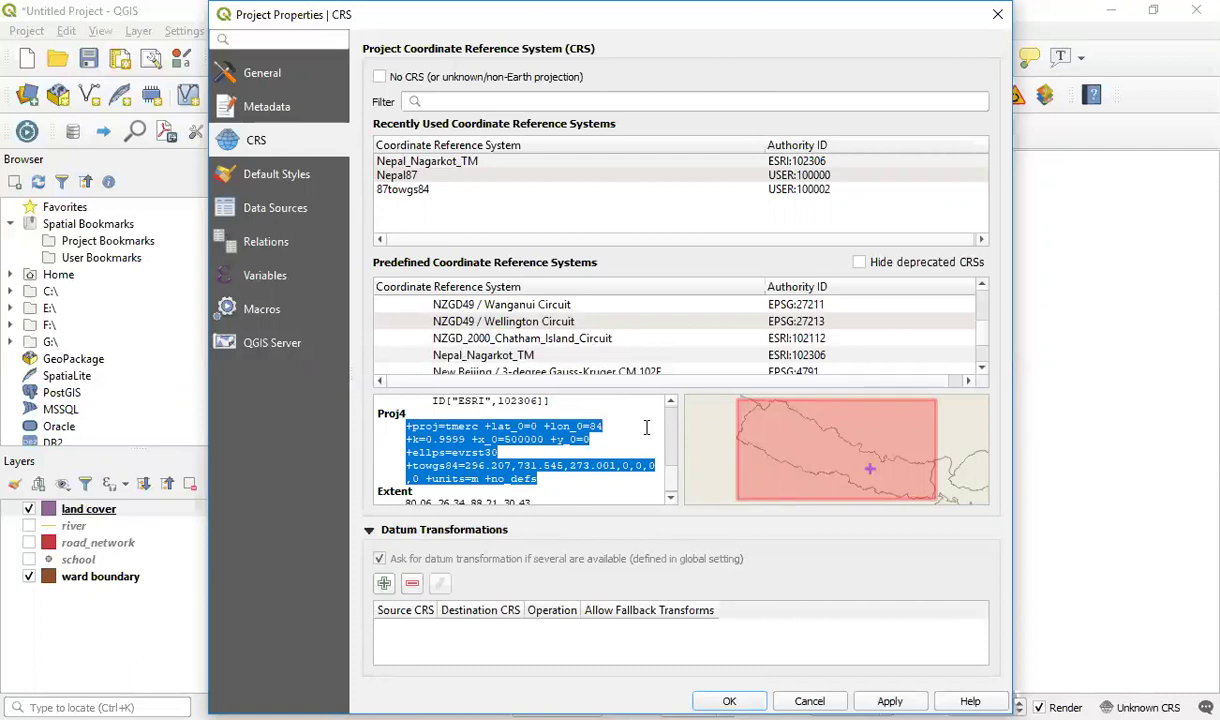
pyautogui.click(800, 699)
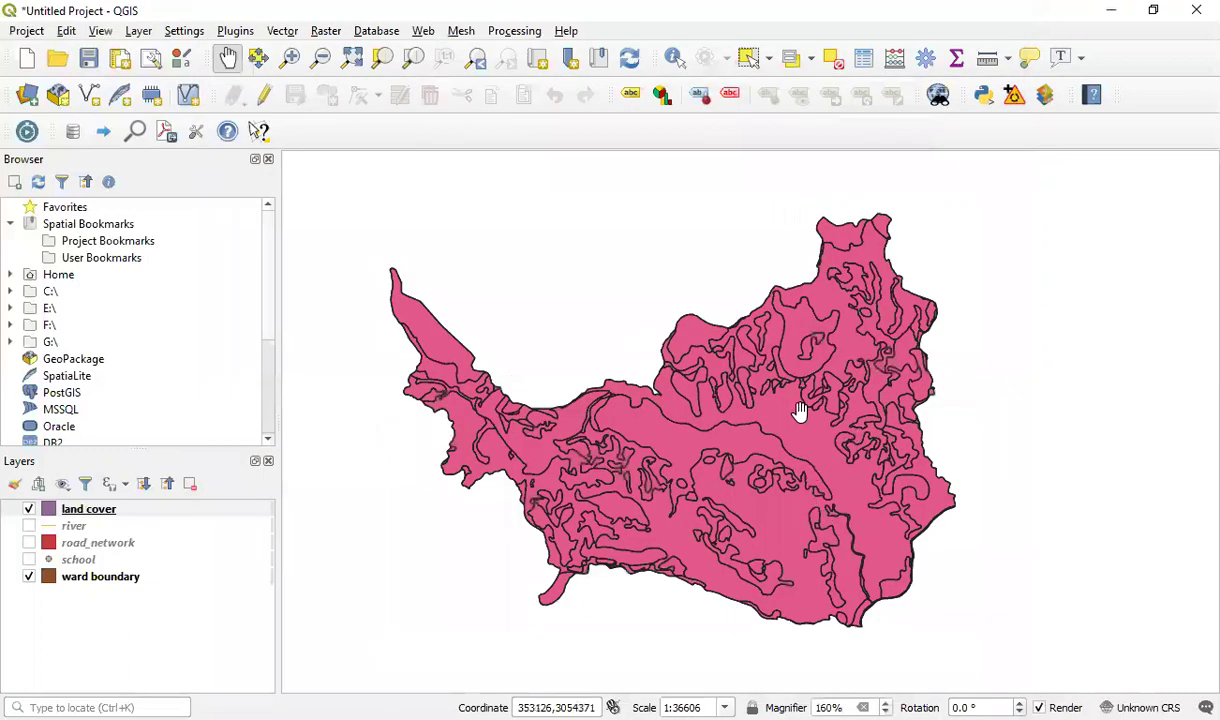
# Examine the land cover polygons at different positions and at map scales from 1:36606 to 1:9151.
pyautogui.scroll(-1, 793, 412)
pyautogui.scroll(1, 793, 412)
pyautogui.moveTo(792, 424)
pyautogui.mouseDown()
pyautogui.moveTo(866, 441)
pyautogui.moveTo(901, 490)
pyautogui.moveTo(860, 457)
pyautogui.moveTo(828, 452)
pyautogui.moveTo(852, 428)
pyautogui.moveTo(787, 436)
pyautogui.mouseUp()
pyautogui.scroll(-1, 787, 436)
pyautogui.scroll(2, 787, 436)
pyautogui.scroll(-2, 787, 436)
pyautogui.scroll(2, 787, 436)
pyautogui.scroll(-1, 787, 436)
pyautogui.moveTo(724, 410); pyautogui.dragTo(698, 424)
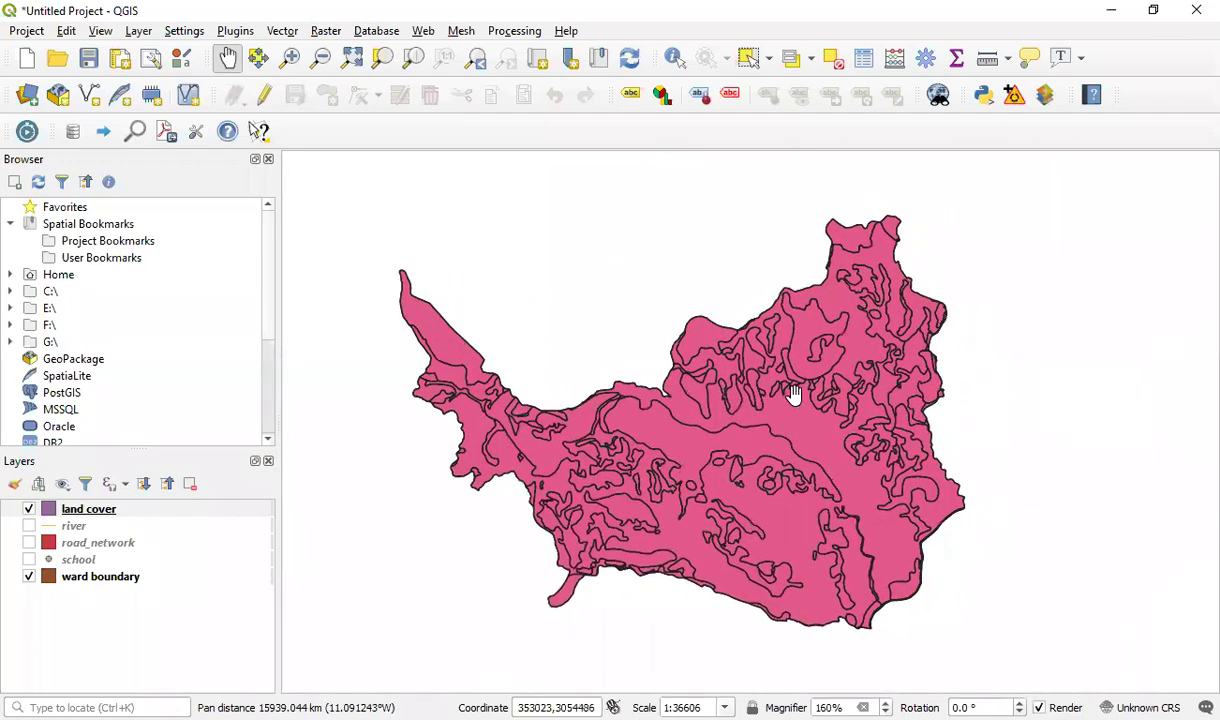
pyautogui.moveTo(793, 393); pyautogui.dragTo(741, 468)
pyautogui.scroll(-1, 741, 468)
pyautogui.scroll(2, 741, 468)
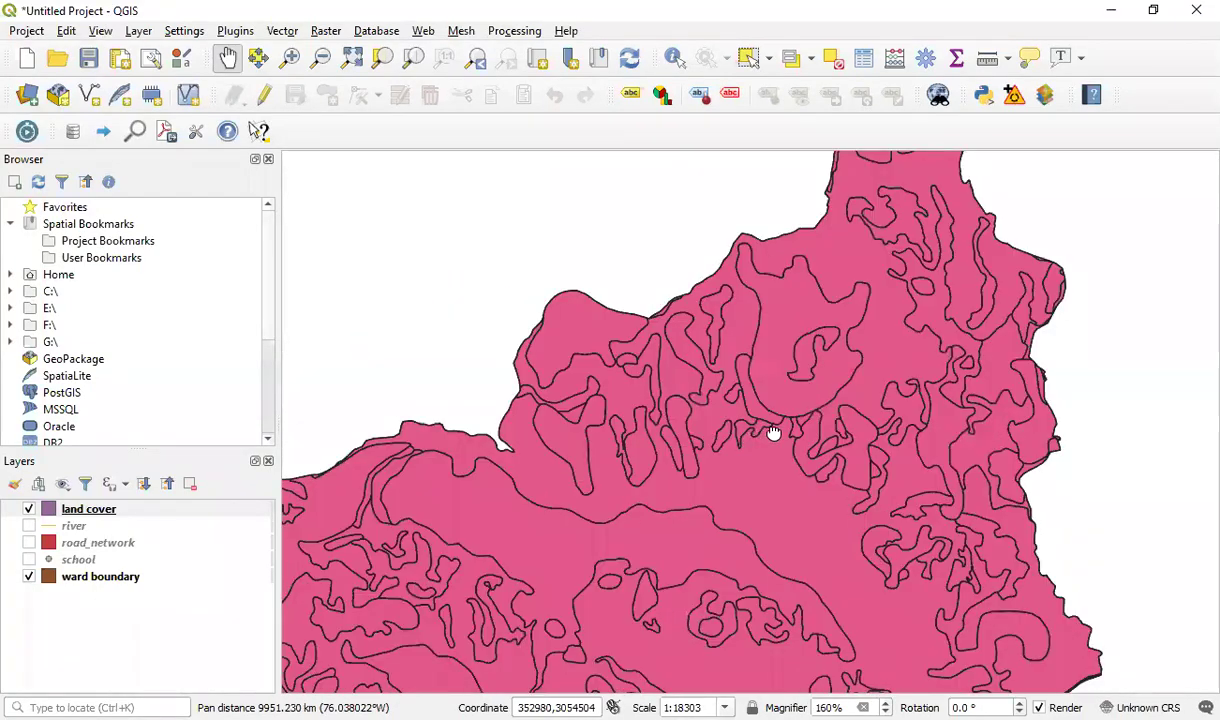
pyautogui.moveTo(546, 593); pyautogui.dragTo(811, 455)
pyautogui.moveTo(871, 428); pyautogui.dragTo(828, 441)
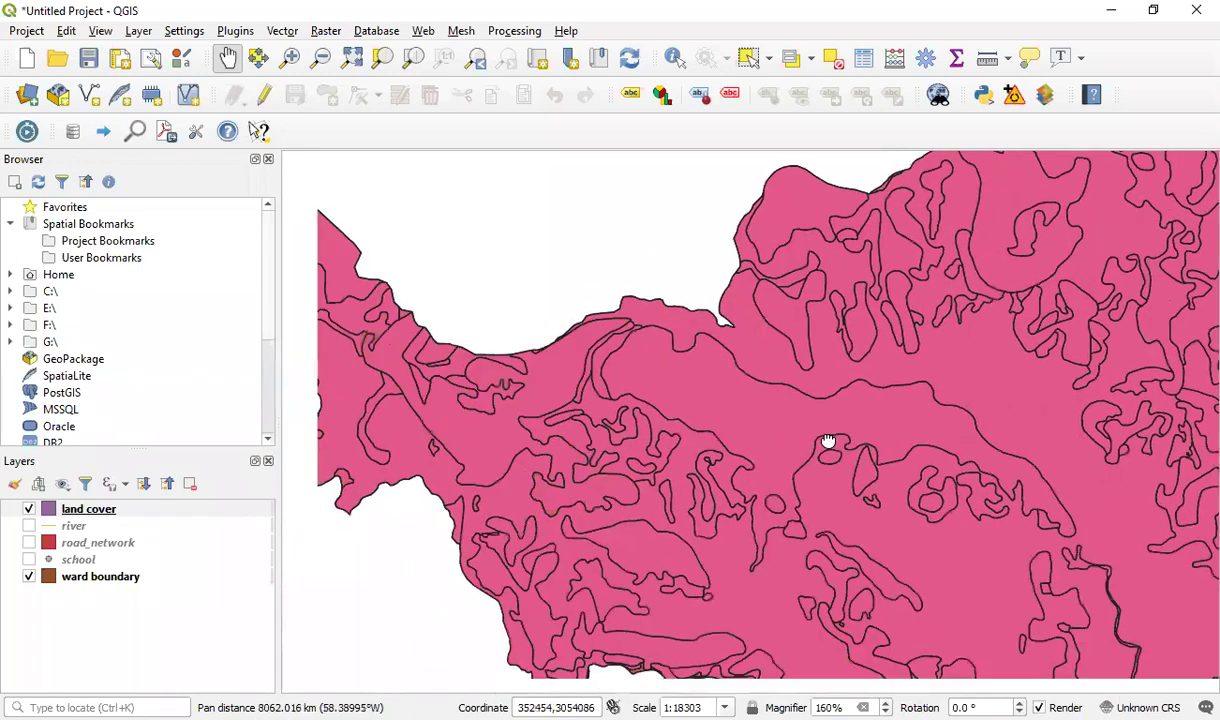
pyautogui.moveTo(710, 405); pyautogui.dragTo(798, 452)
pyautogui.scroll(1, 920, 458)
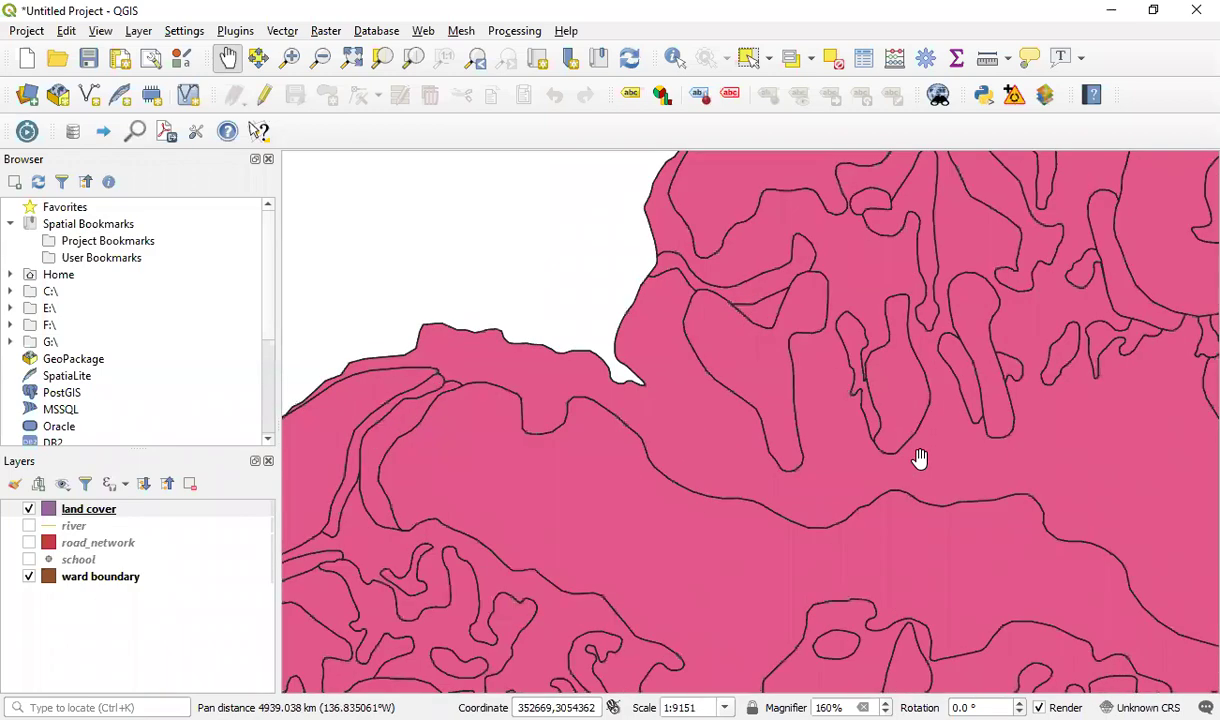
pyautogui.scroll(-2, 920, 458)
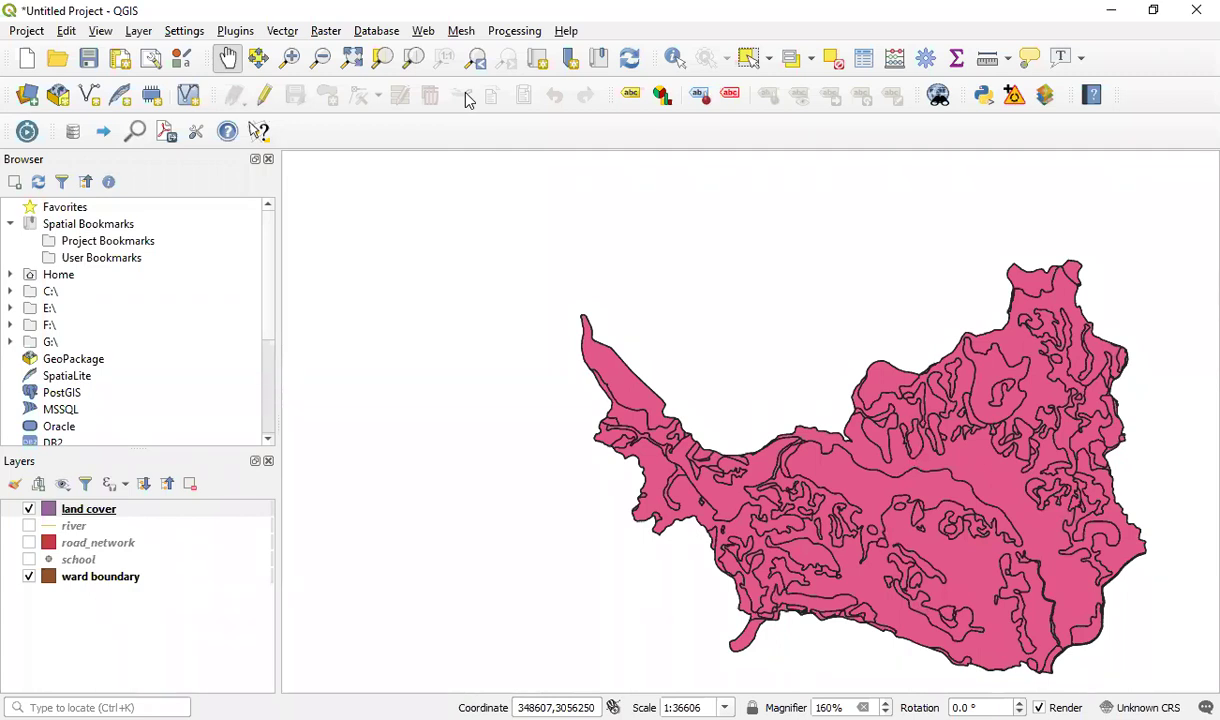
pyautogui.click(726, 98)
pyautogui.moveTo(930, 470); pyautogui.dragTo(744, 438)
pyautogui.scroll(1, 734, 442)
pyautogui.scroll(-1, 757, 479)
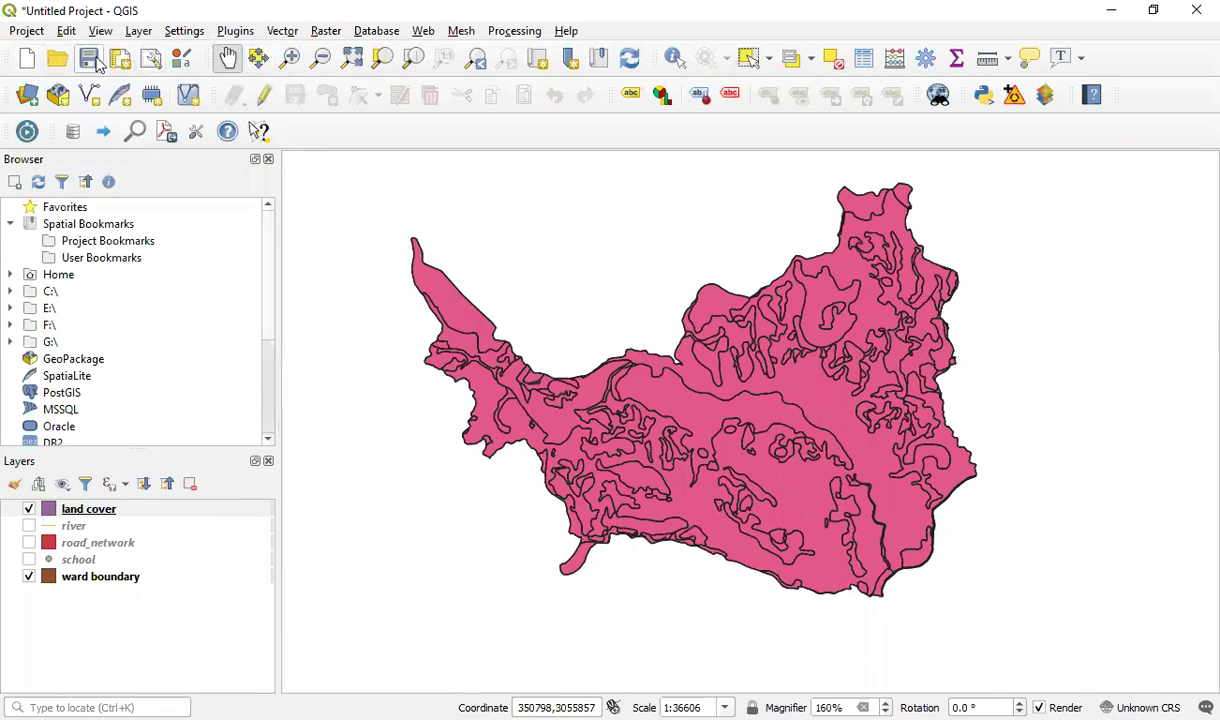
pyautogui.scroll(-2, 716, 482)
pyautogui.scroll(2, 716, 482)
pyautogui.moveTo(753, 468); pyautogui.dragTo(698, 492)
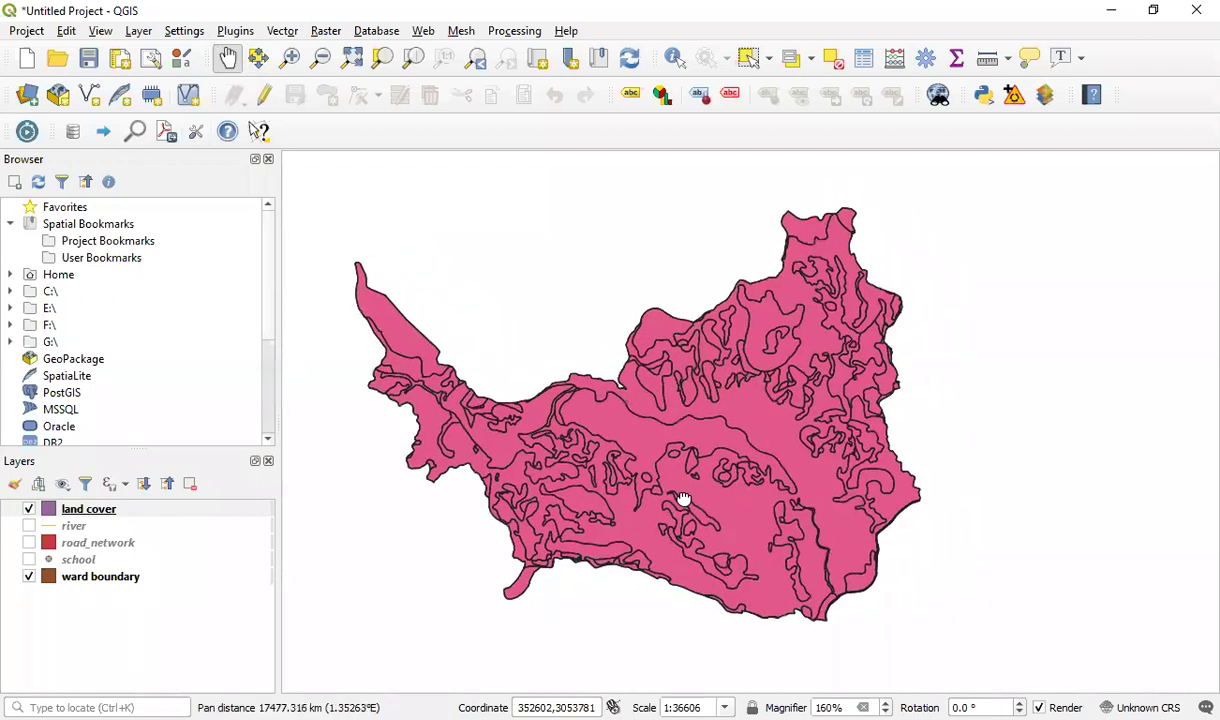
# Start creating a new project, and cancel when asked about saving the current one.
pyautogui.click(27, 60)
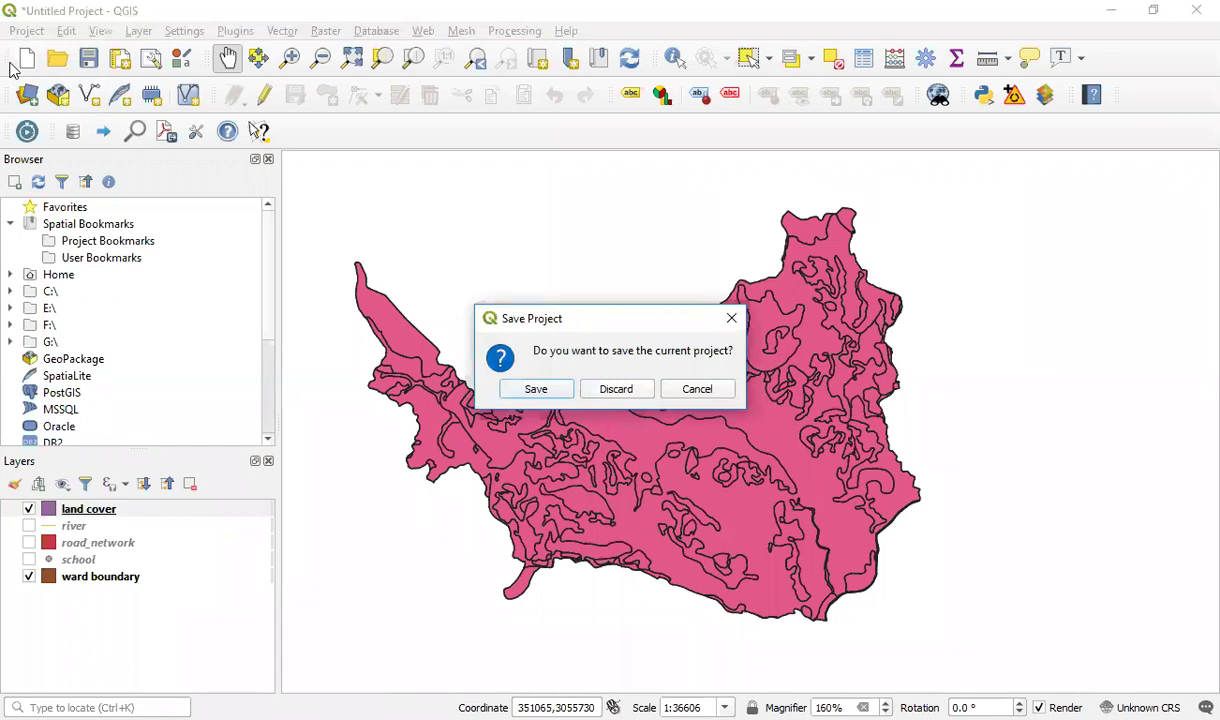
pyautogui.click(731, 318)
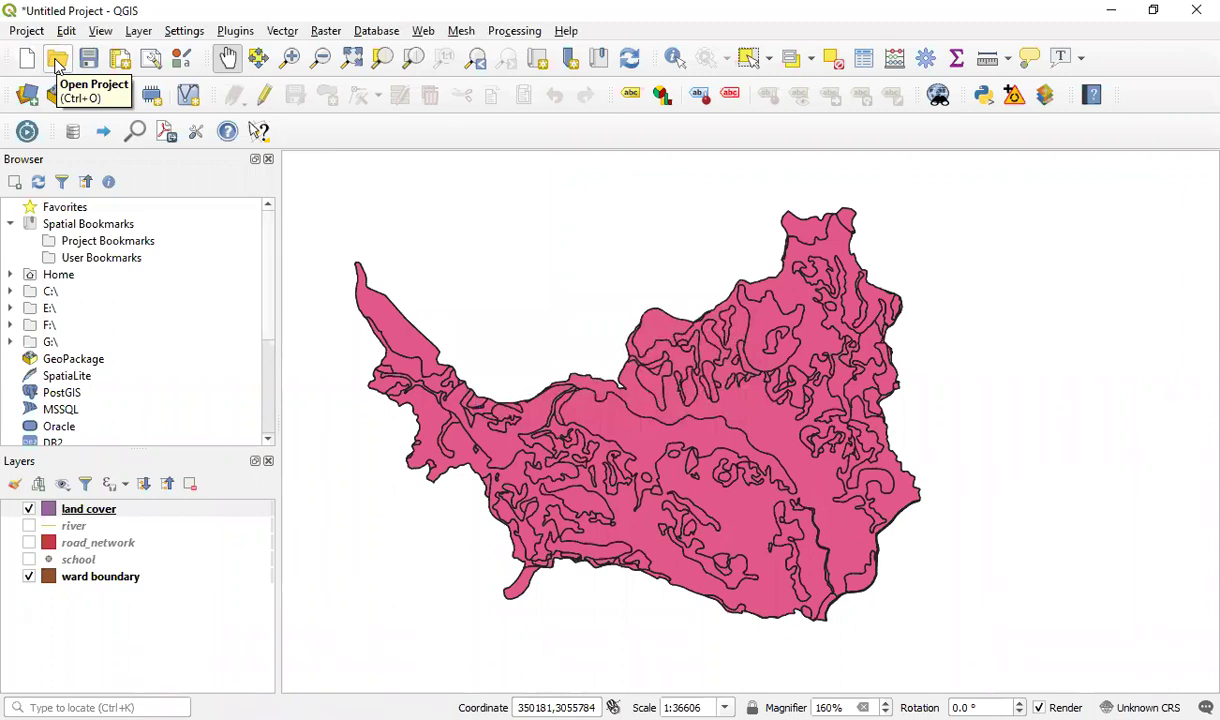
# Save the project to the Desktop as a QGZ file named qgis1.
pyautogui.click(90, 62)
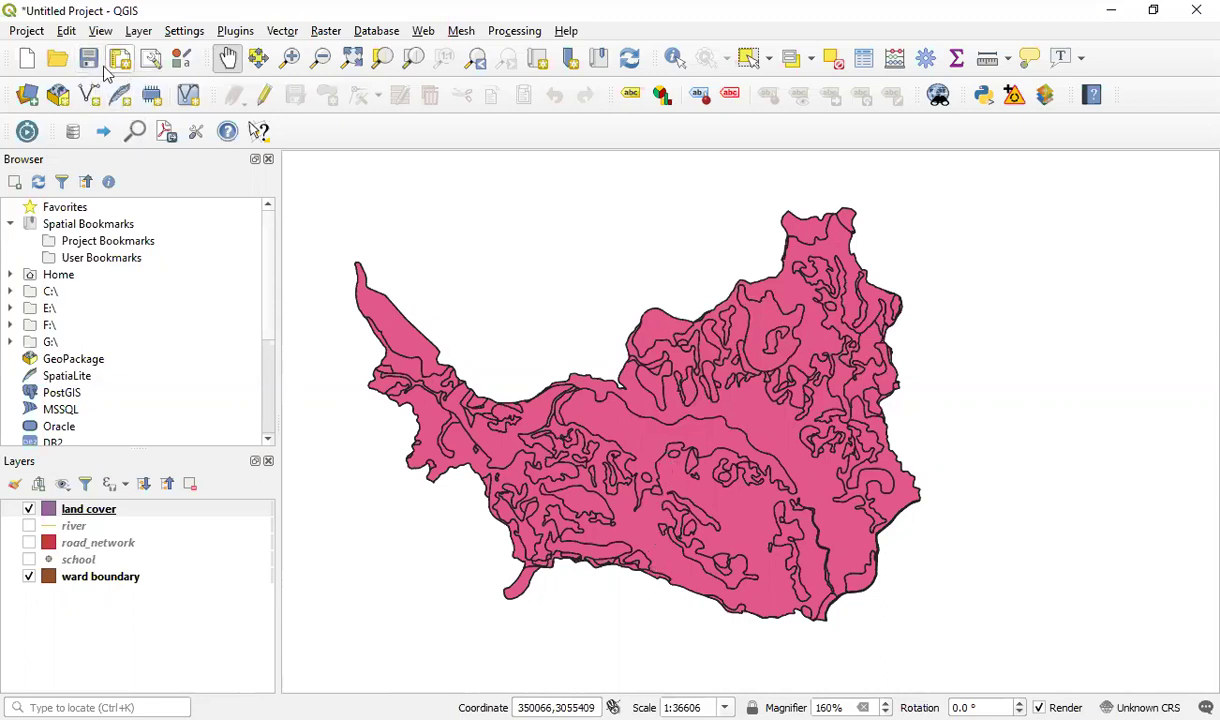
pyautogui.click(90, 62)
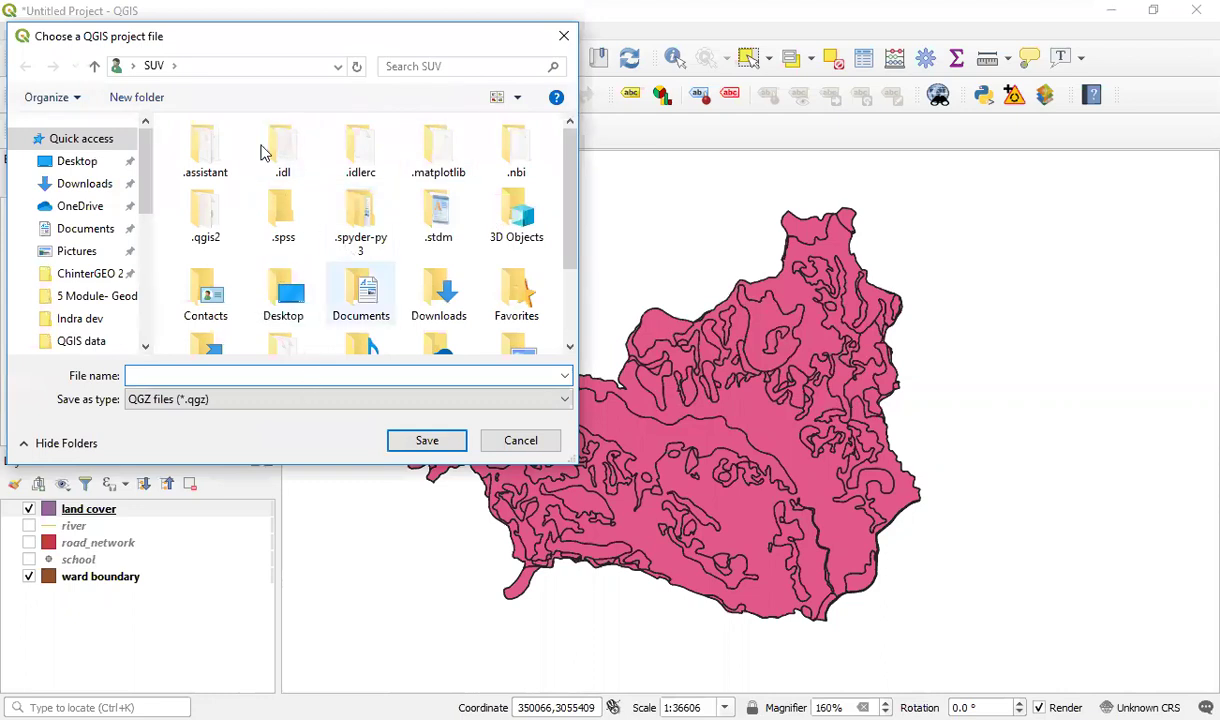
pyautogui.scroll(-1, 568, 302)
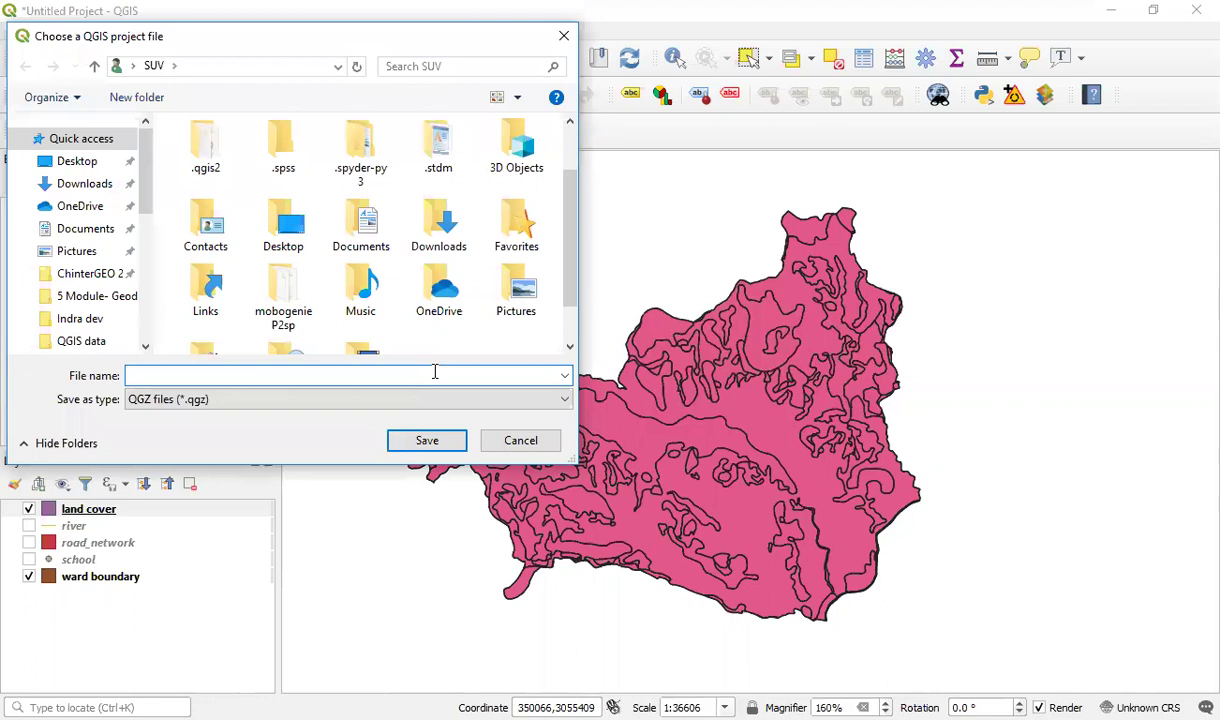
pyautogui.write('qgis1')
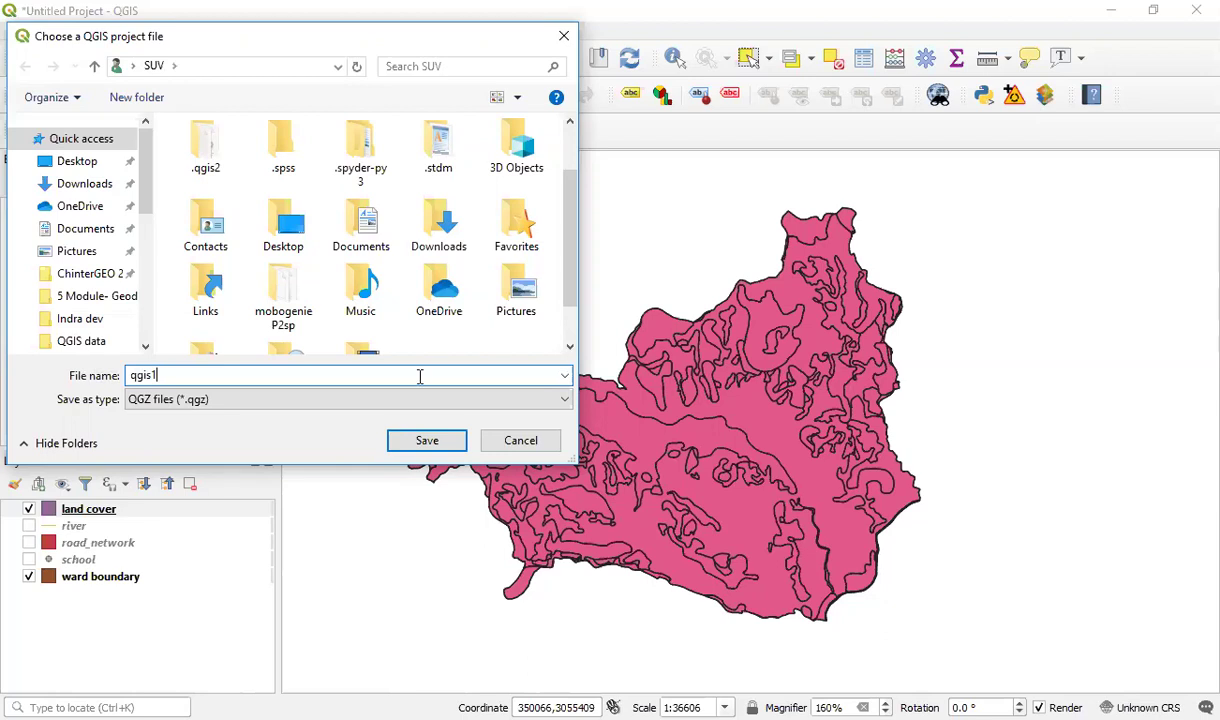
pyautogui.click(87, 165)
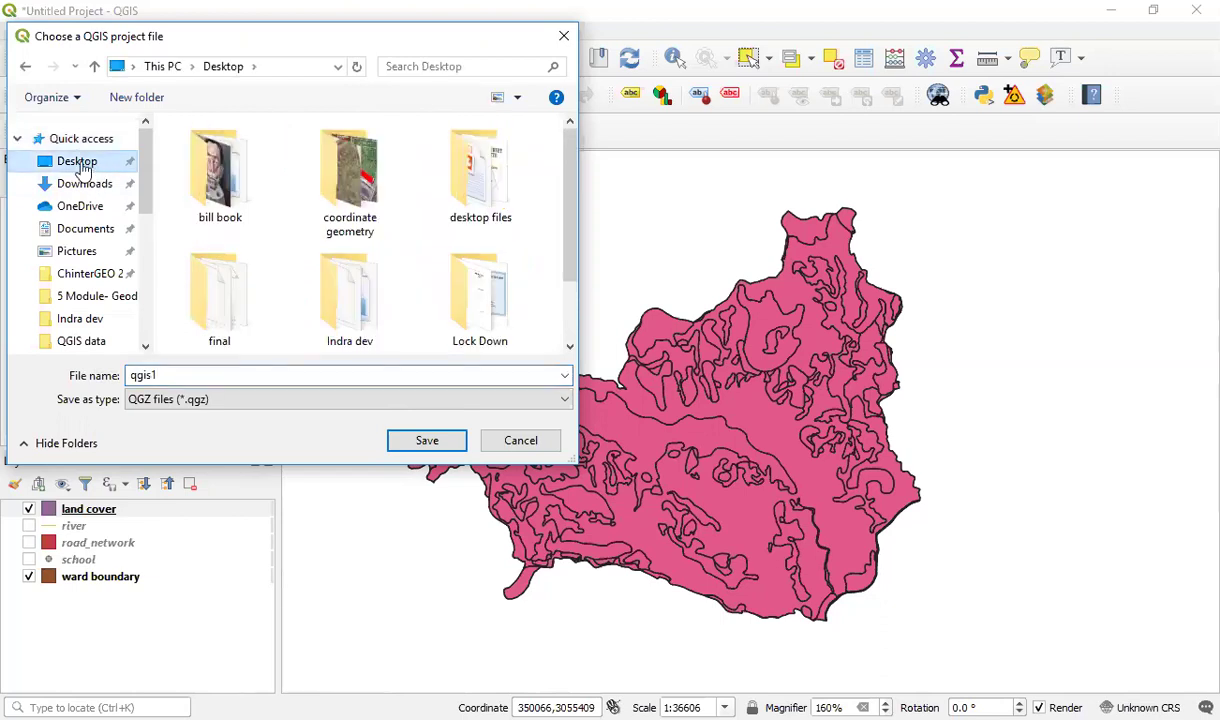
pyautogui.click(421, 445)
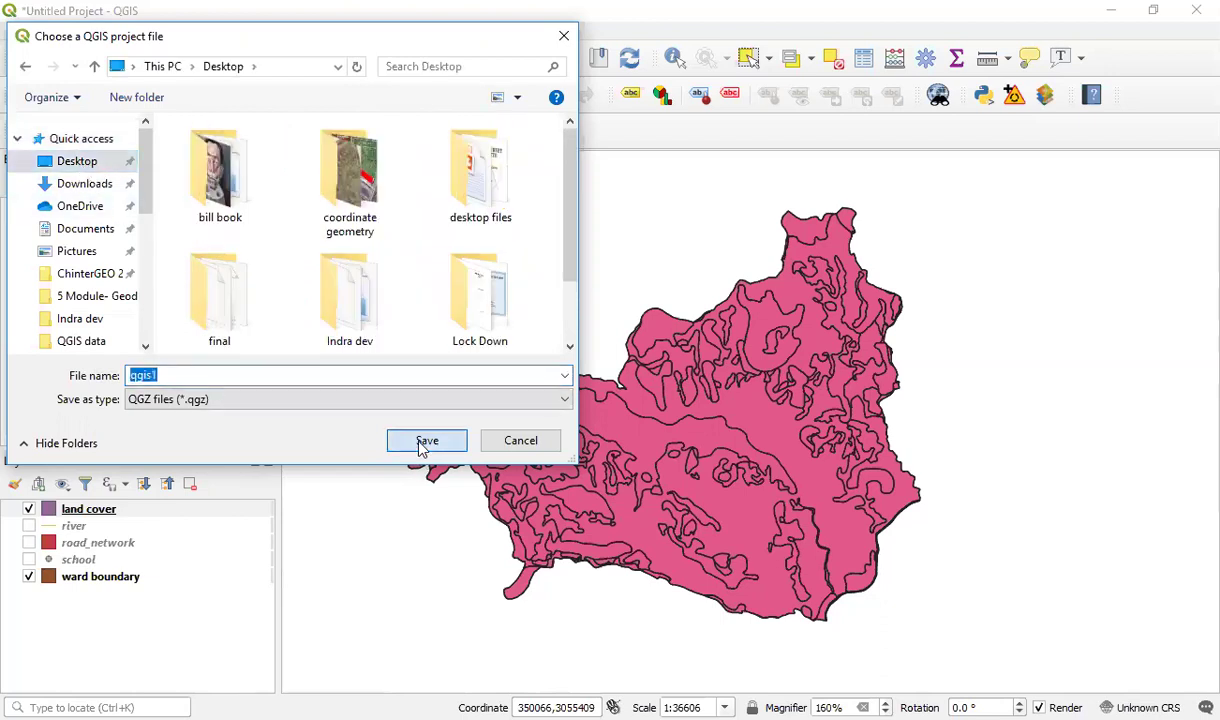
pyautogui.click(421, 444)
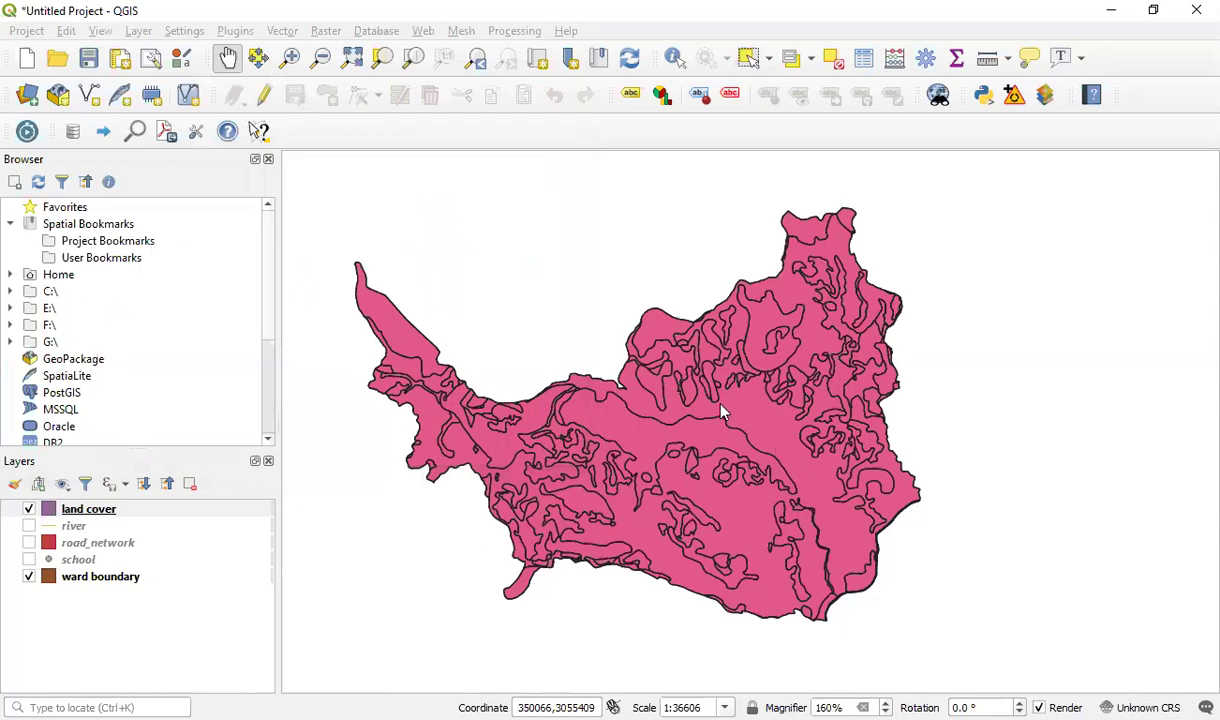
pyautogui.scroll(1, 741, 408)
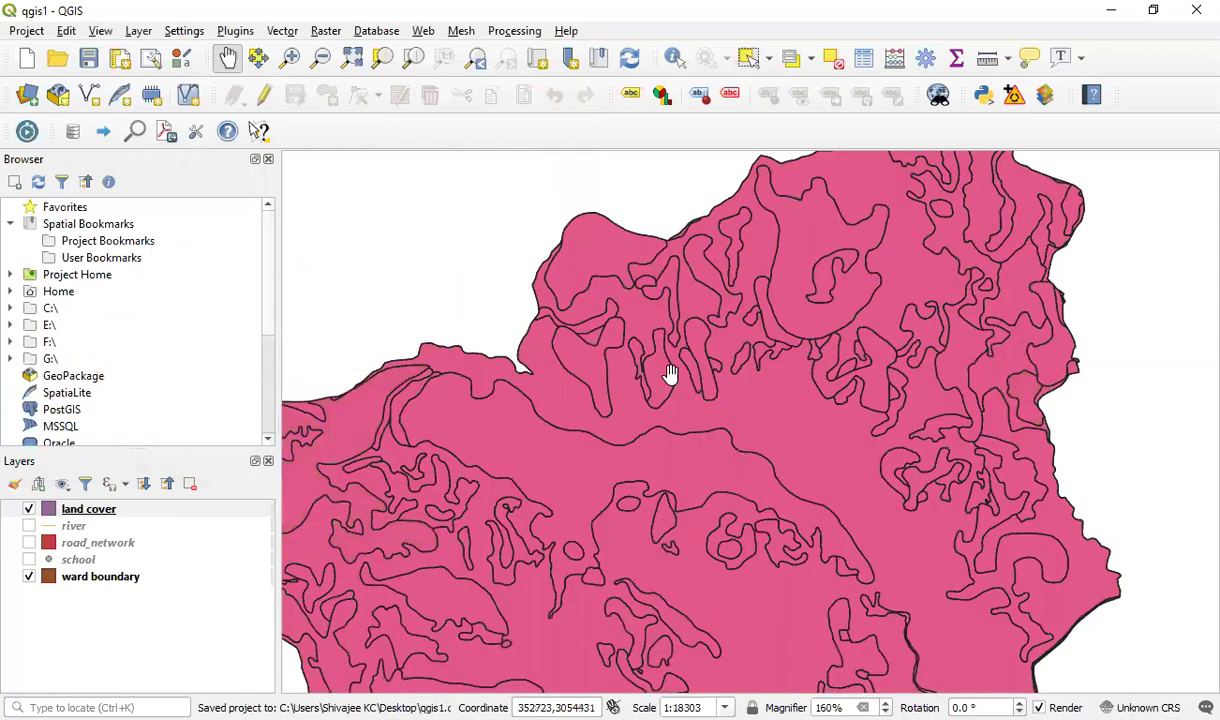
pyautogui.moveTo(670, 373); pyautogui.dragTo(741, 475)
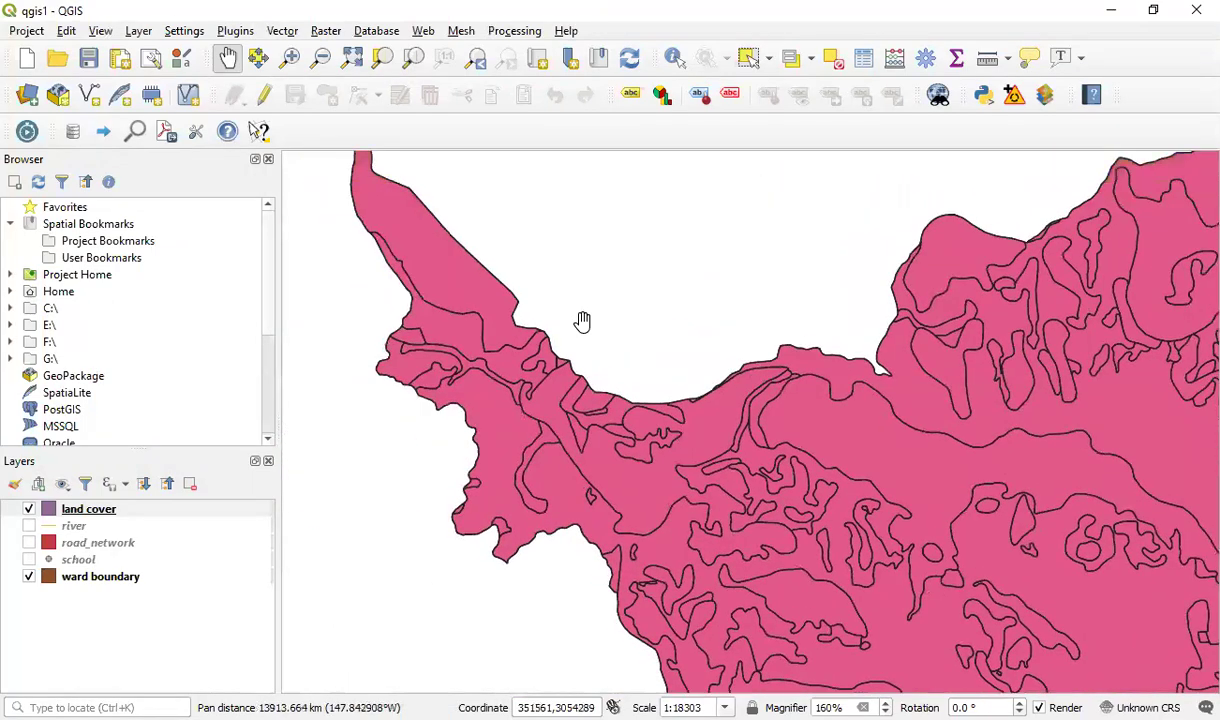
# Create a new print layout titled QGIS, and return to the main map window.
pyautogui.click(120, 62)
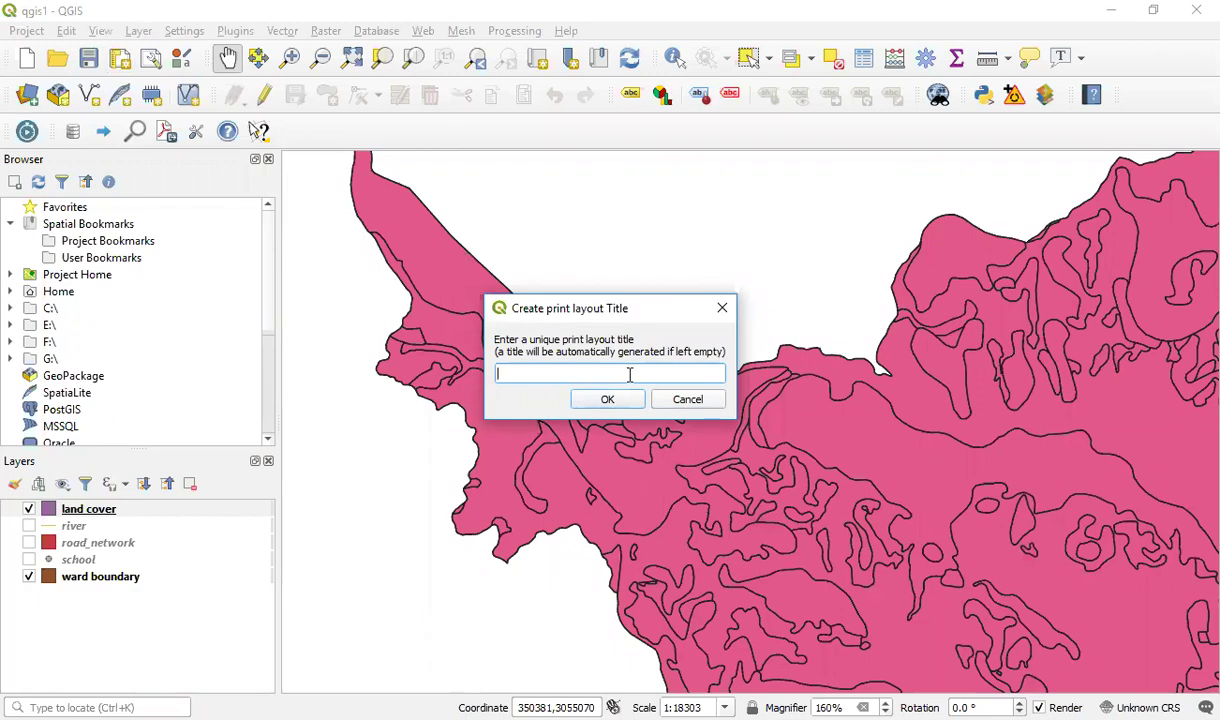
pyautogui.write('QGIS')
pyautogui.click(607, 399)
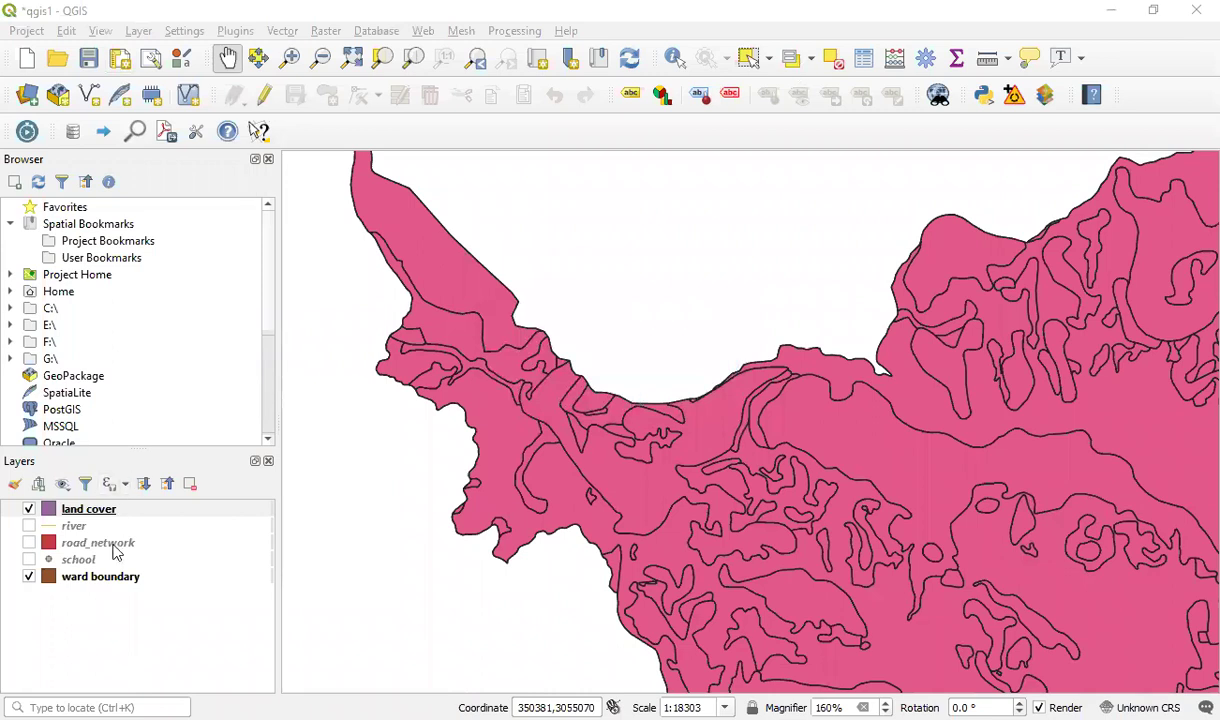
pyautogui.click(98, 512)
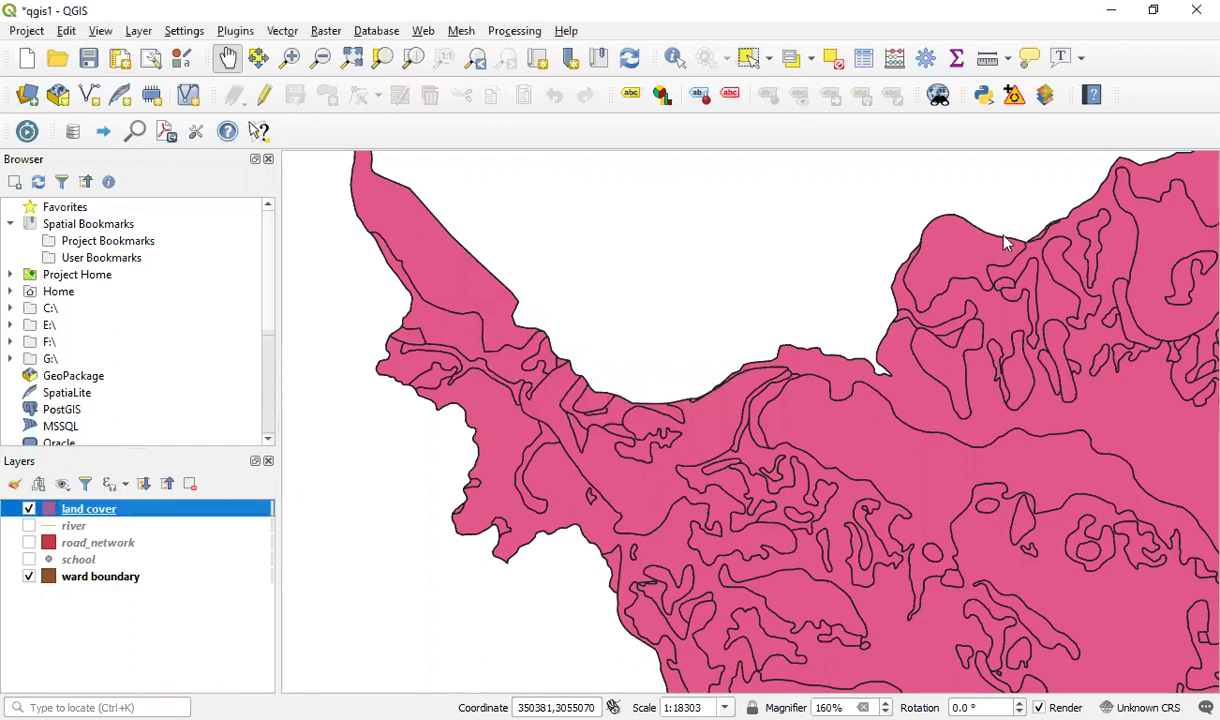
# Create a second print layout from the project, giving it the unique title QGIS1.
pyautogui.scroll(2, 836, 455)
pyautogui.scroll(-2, 836, 455)
pyautogui.scroll(-2, 713, 485)
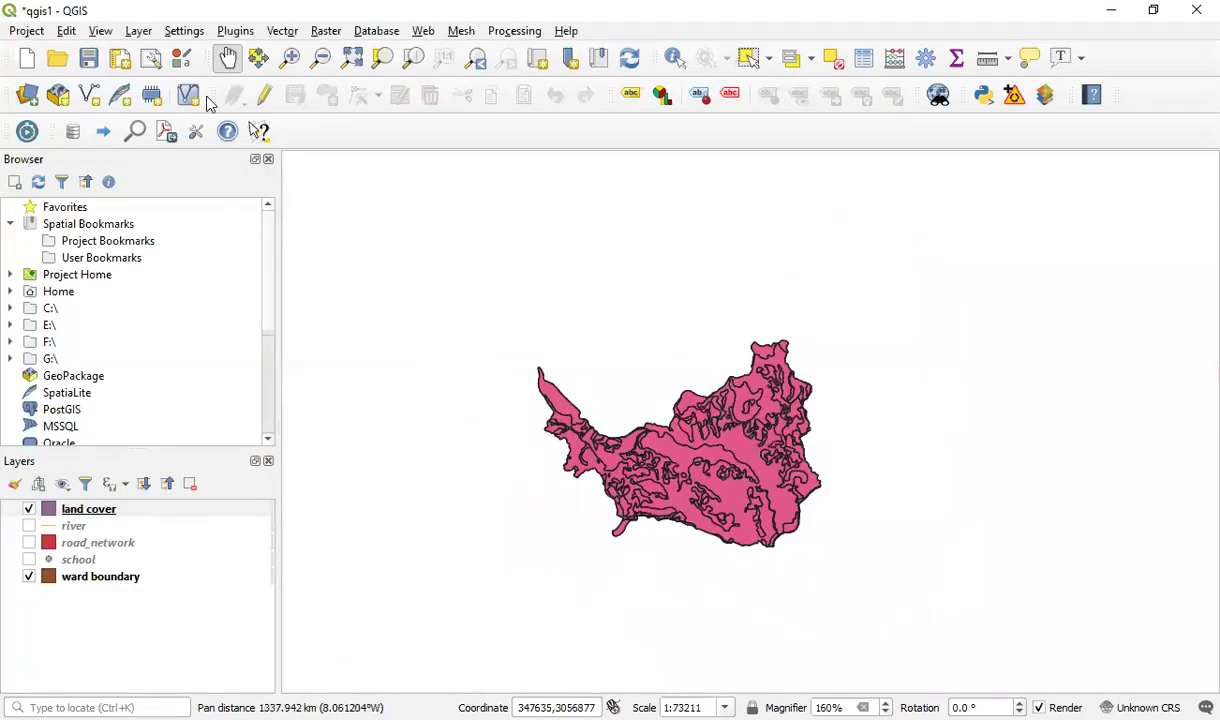
pyautogui.click(121, 60)
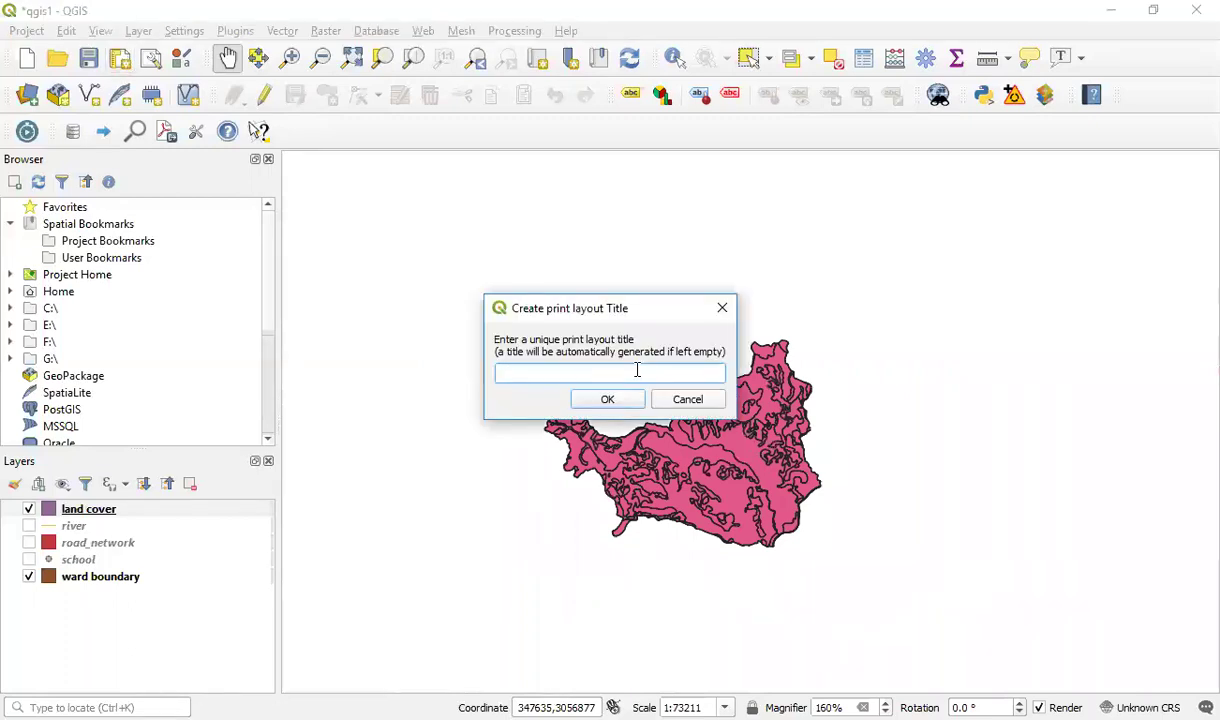
pyautogui.write('QGIS')
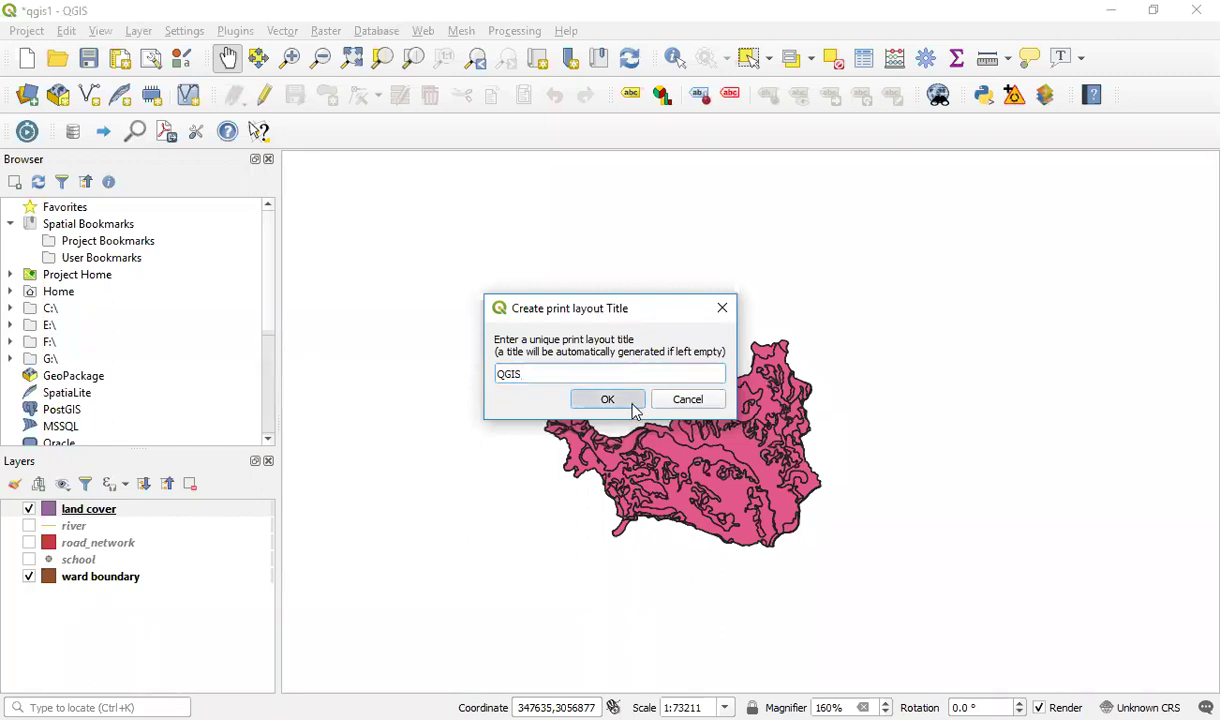
pyautogui.click(630, 401)
pyautogui.click(605, 413)
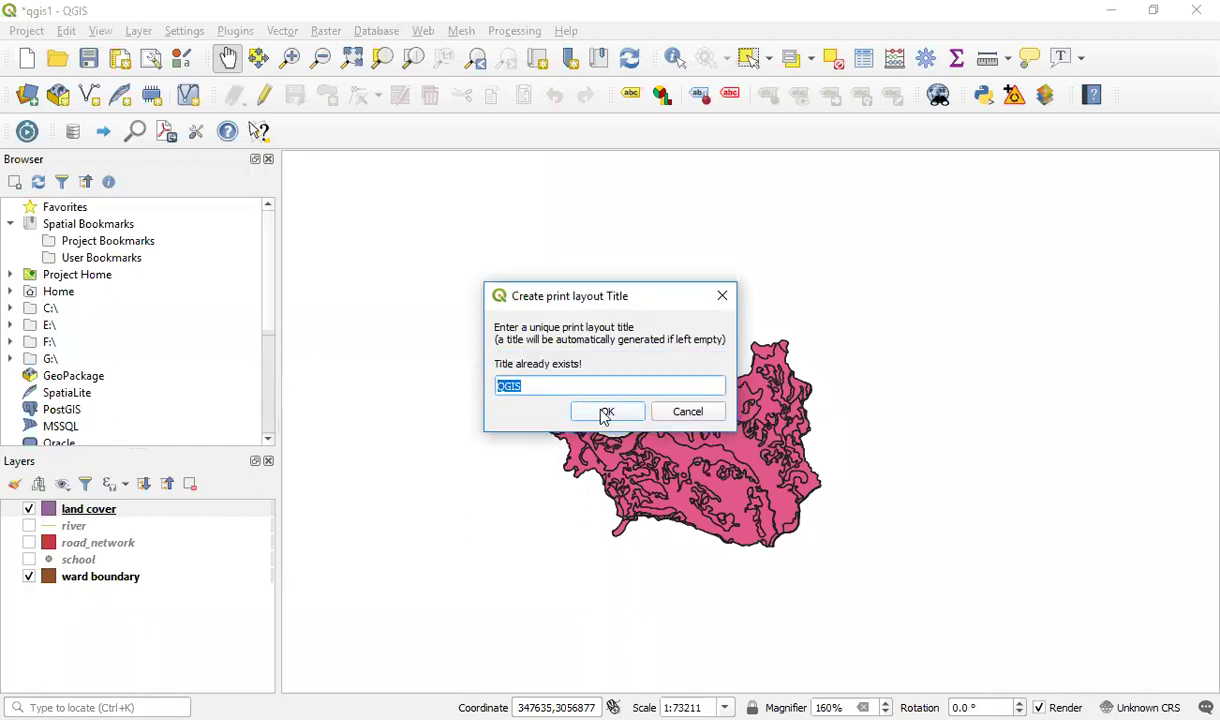
pyautogui.click(564, 390)
pyautogui.write('1')
pyautogui.click(589, 418)
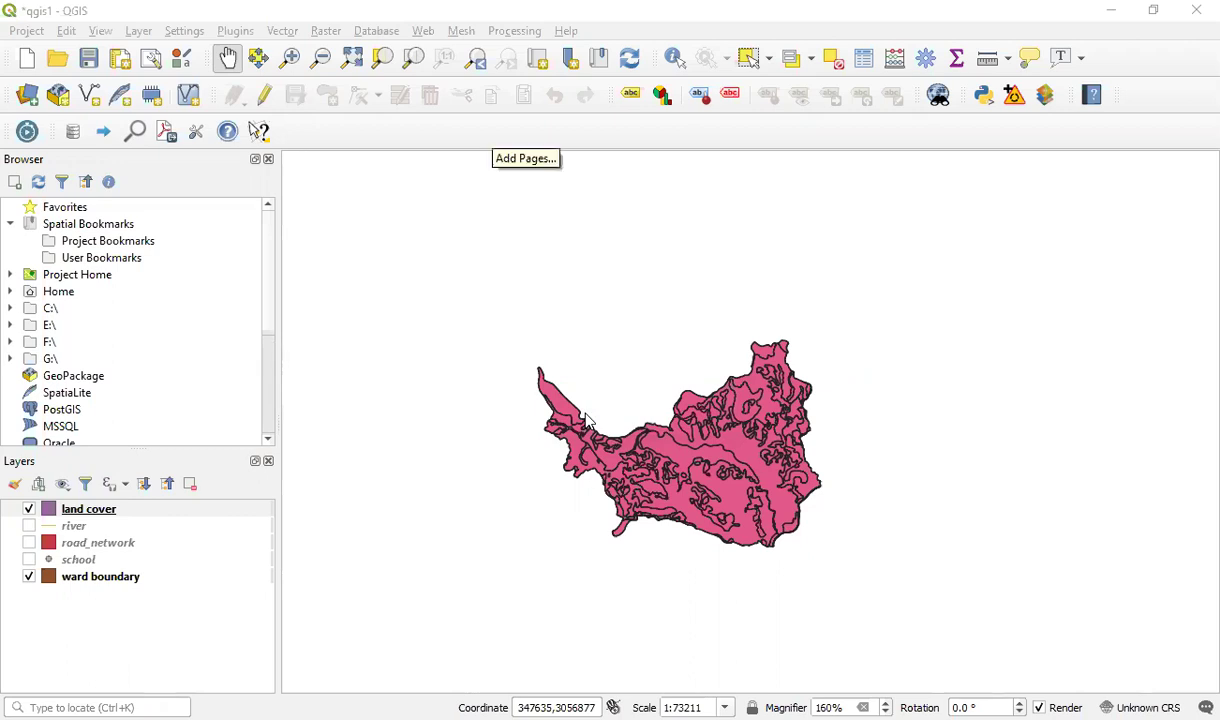
pyautogui.click(105, 511)
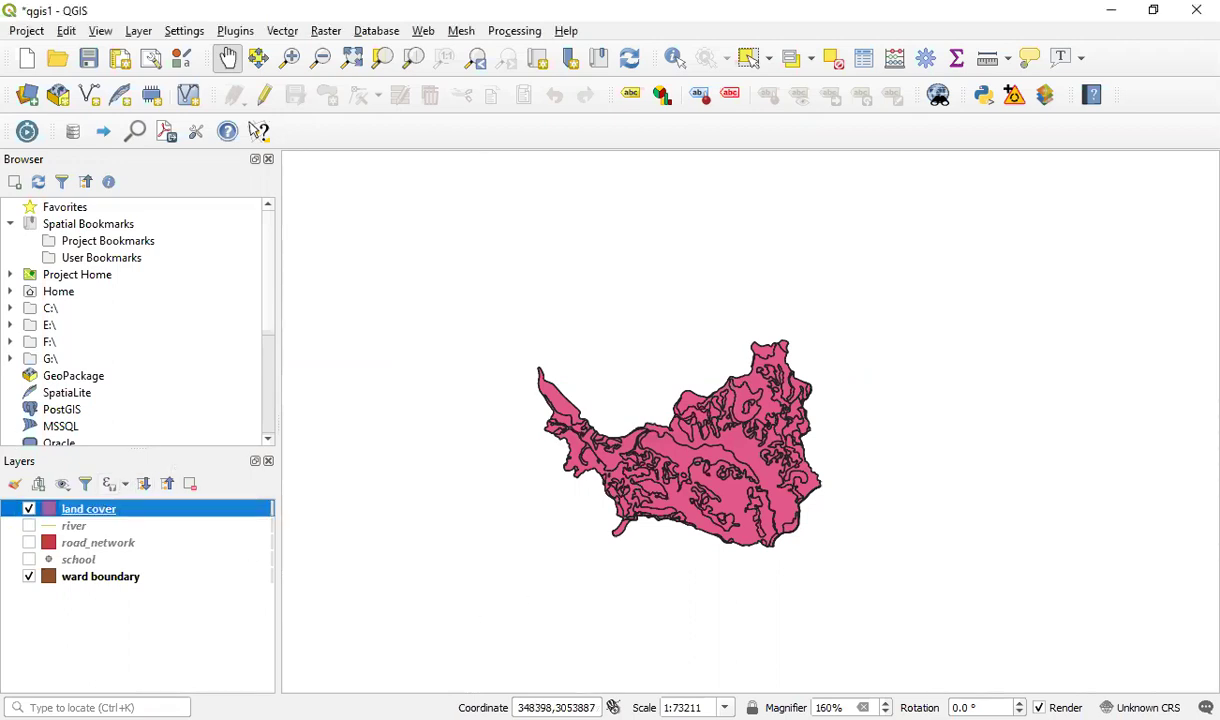
pyautogui.click(255, 128)
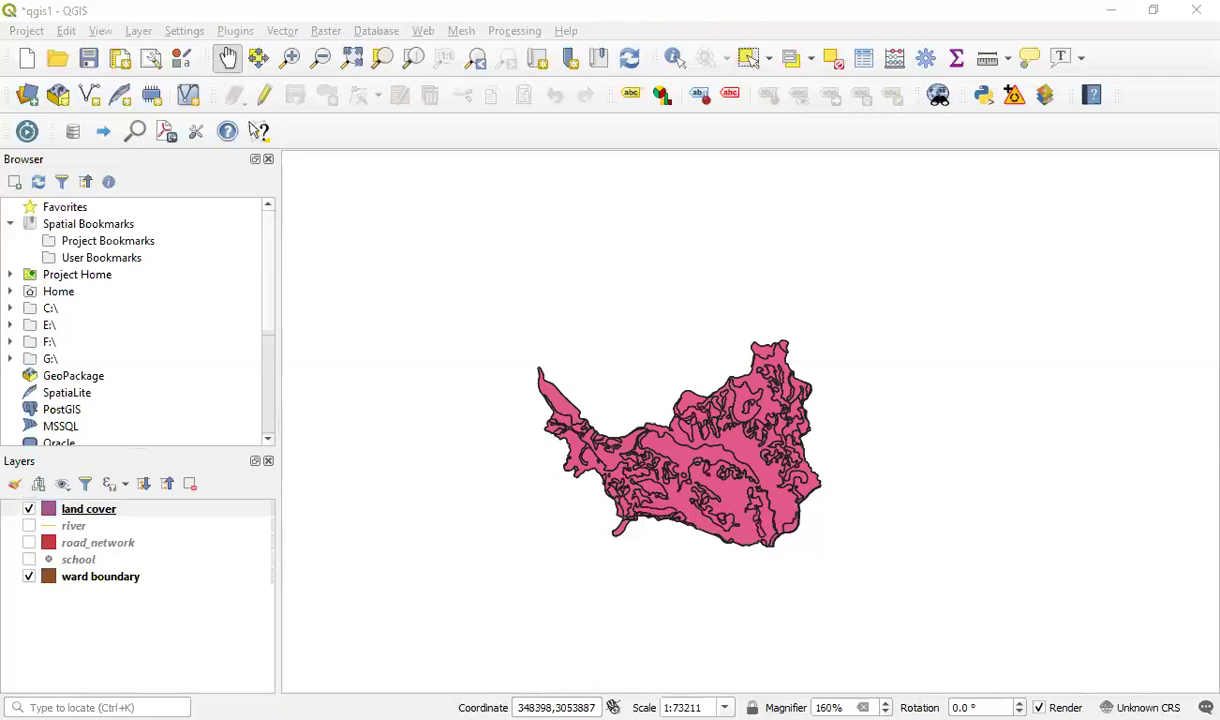
pyautogui.click(327, 308)
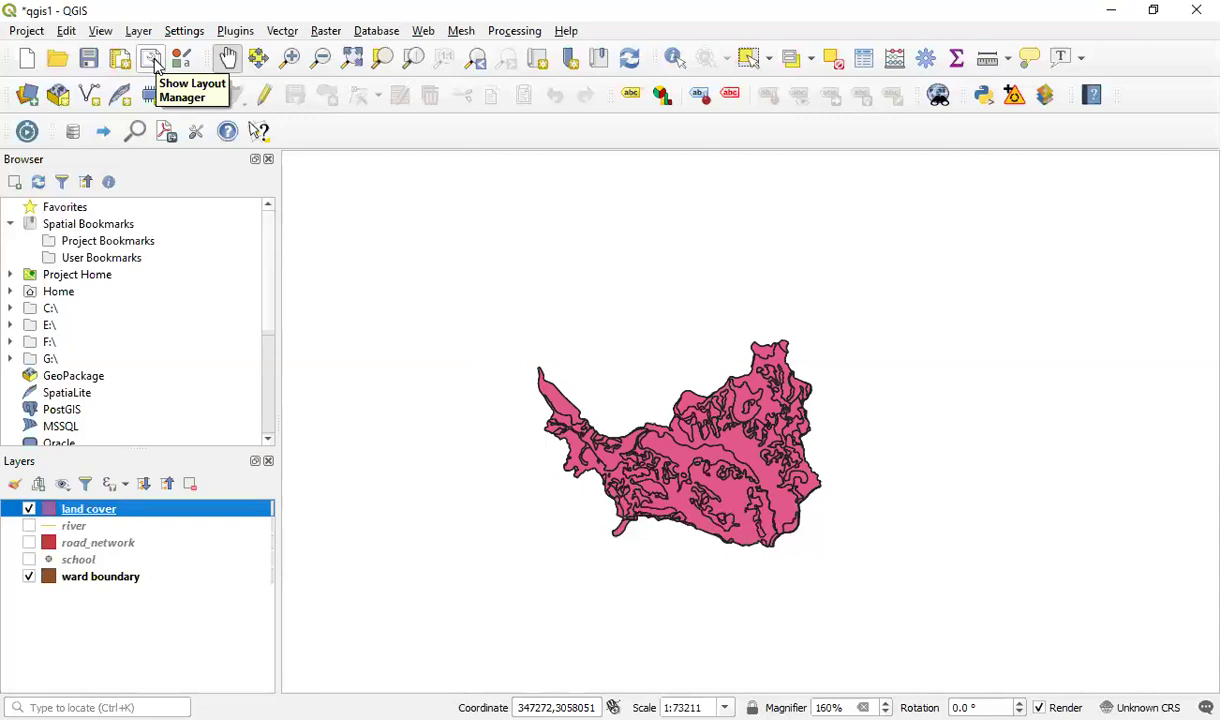
# Create an empty report titled "template" from the Layout Manager.
pyautogui.click(151, 58)
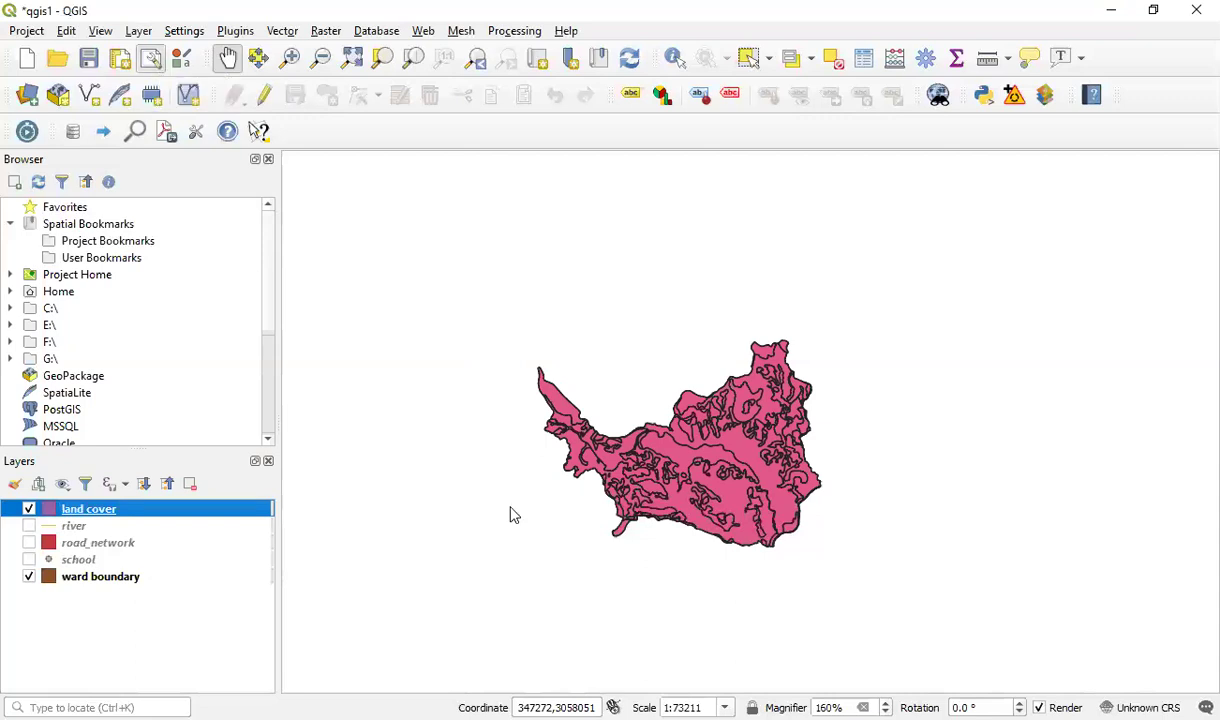
pyautogui.click(476, 337)
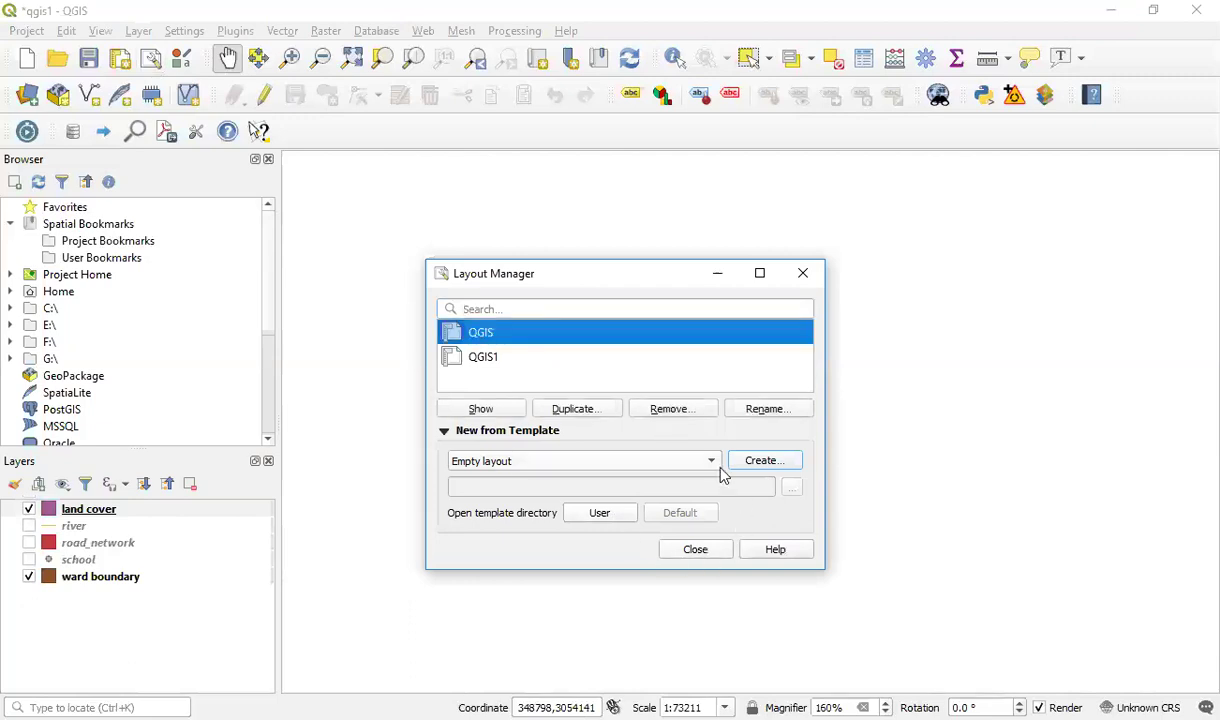
pyautogui.click(690, 458)
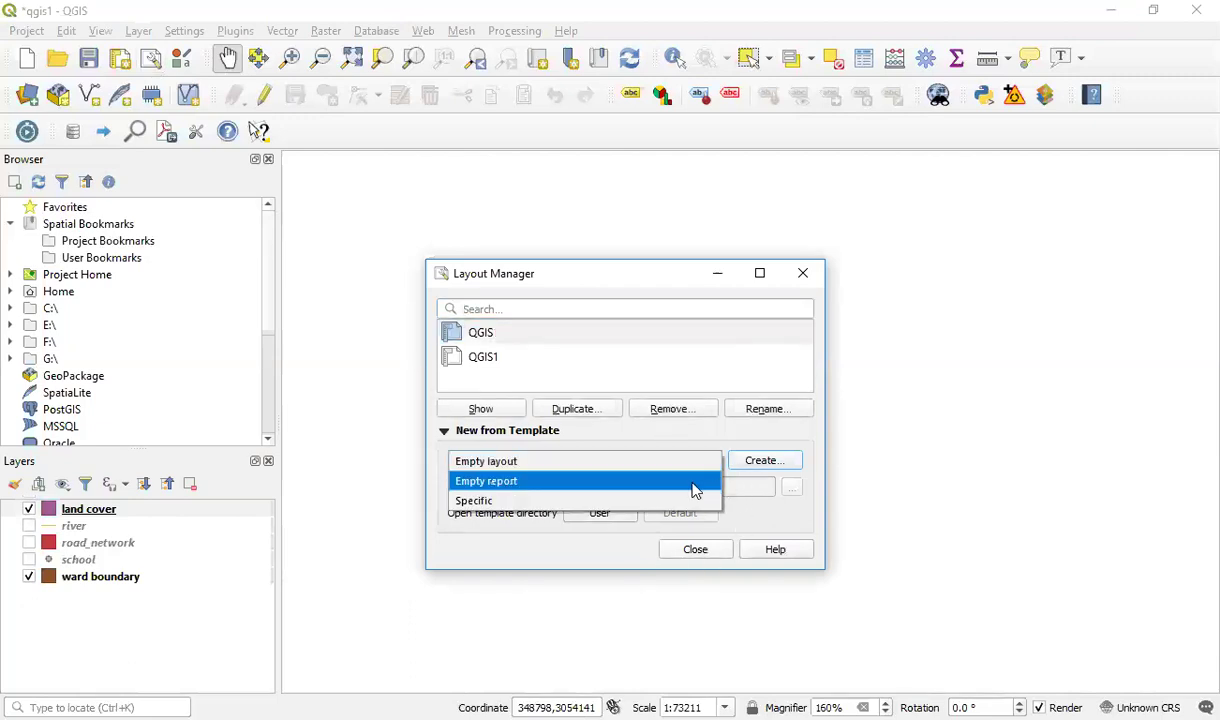
pyautogui.click(678, 483)
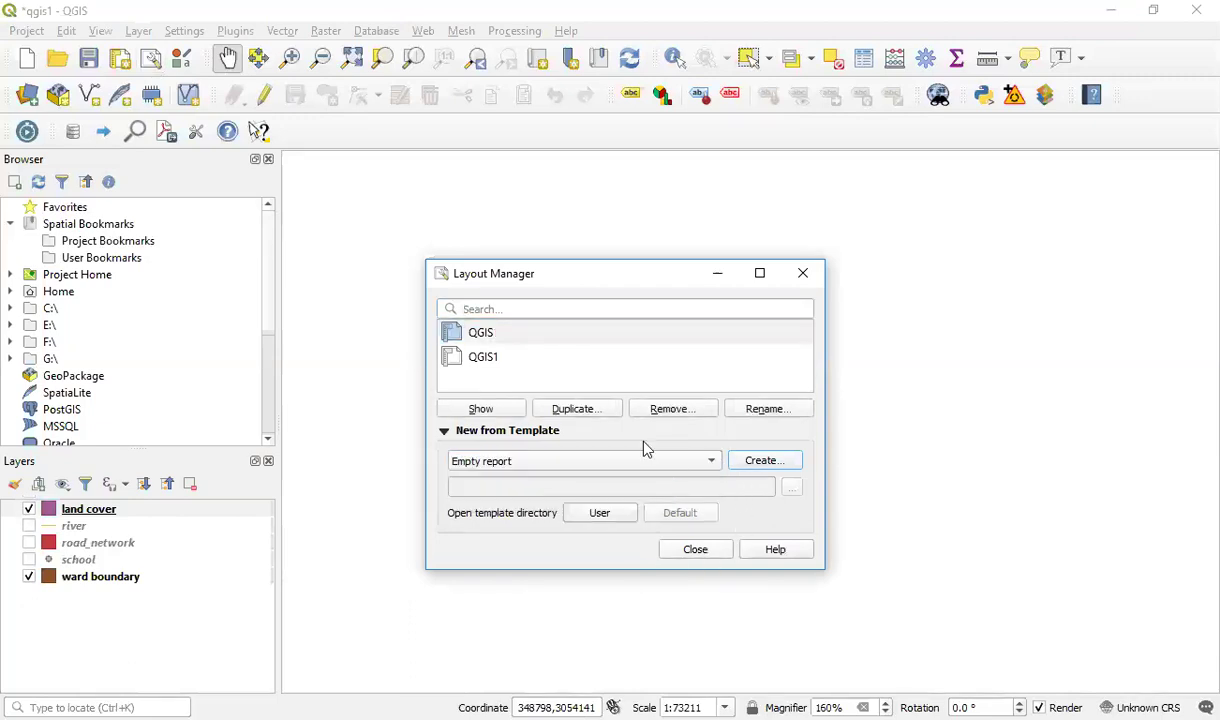
pyautogui.click(771, 465)
pyautogui.write('template')
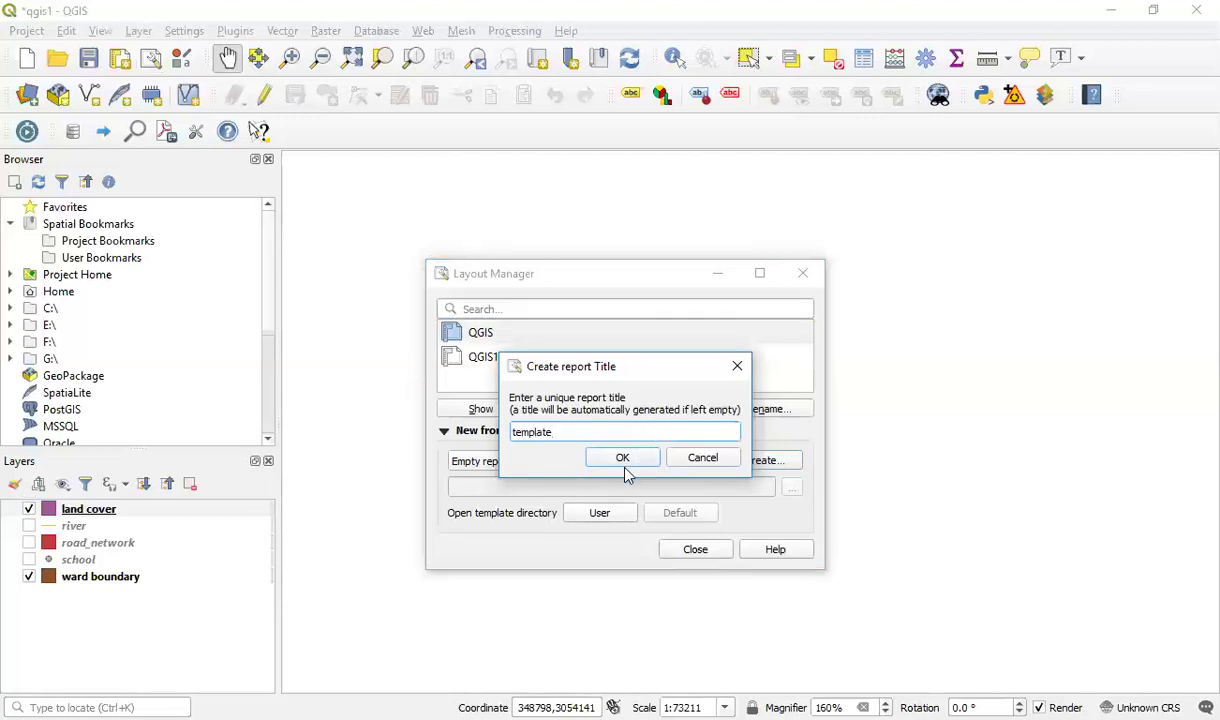
pyautogui.click(624, 458)
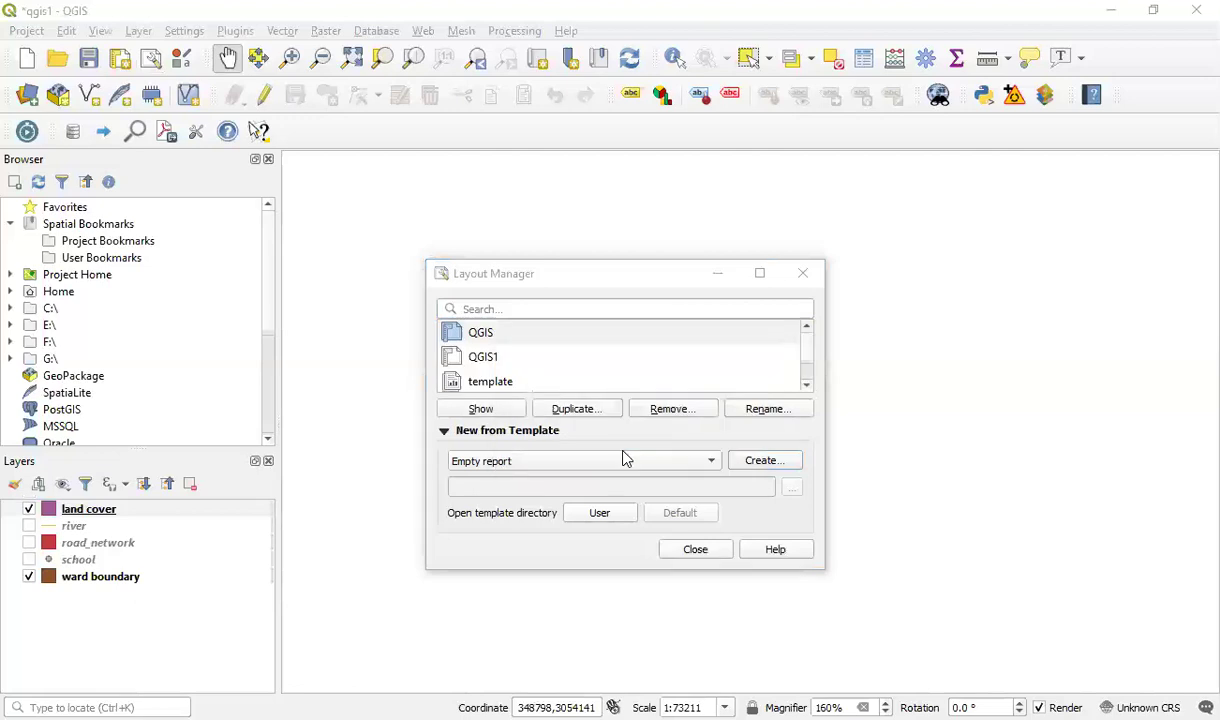
# Look through the report window's project commands, and close the report window and the Layout Manager.
pyautogui.press('Left')
pyautogui.press('Left')
pyautogui.press('Left')
pyautogui.press('Left')
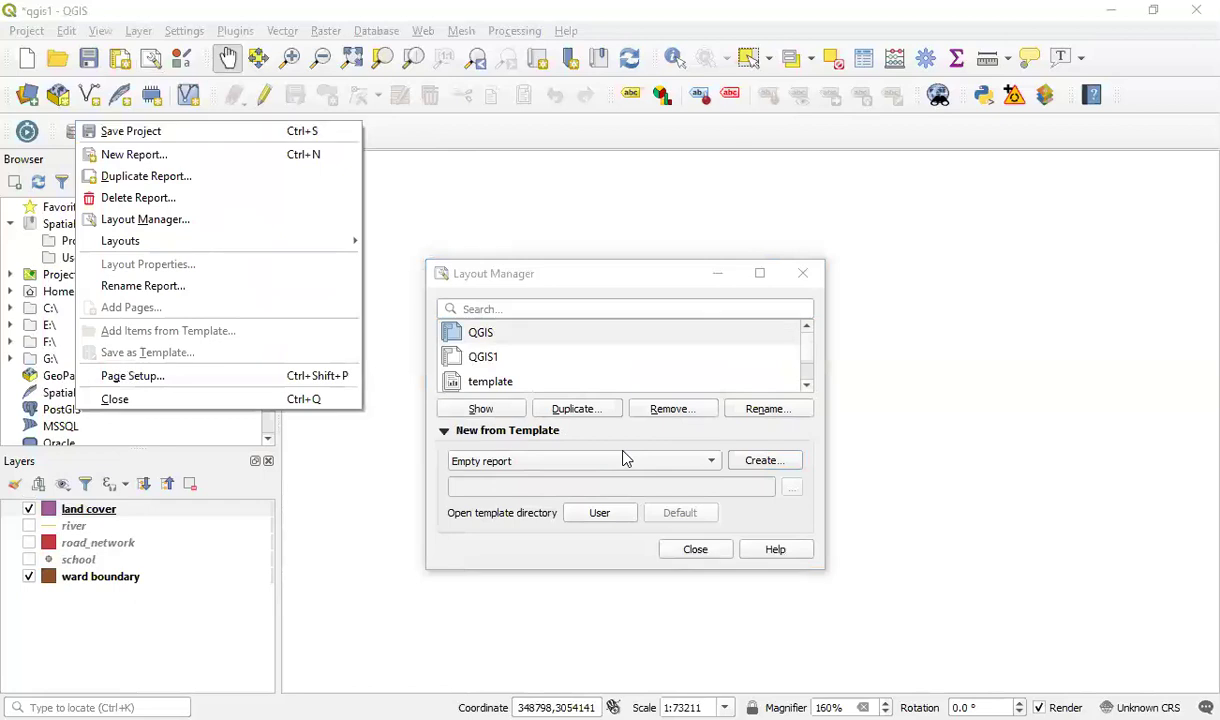
pyautogui.press('Right')
pyautogui.press('Right')
pyautogui.press('Escape')
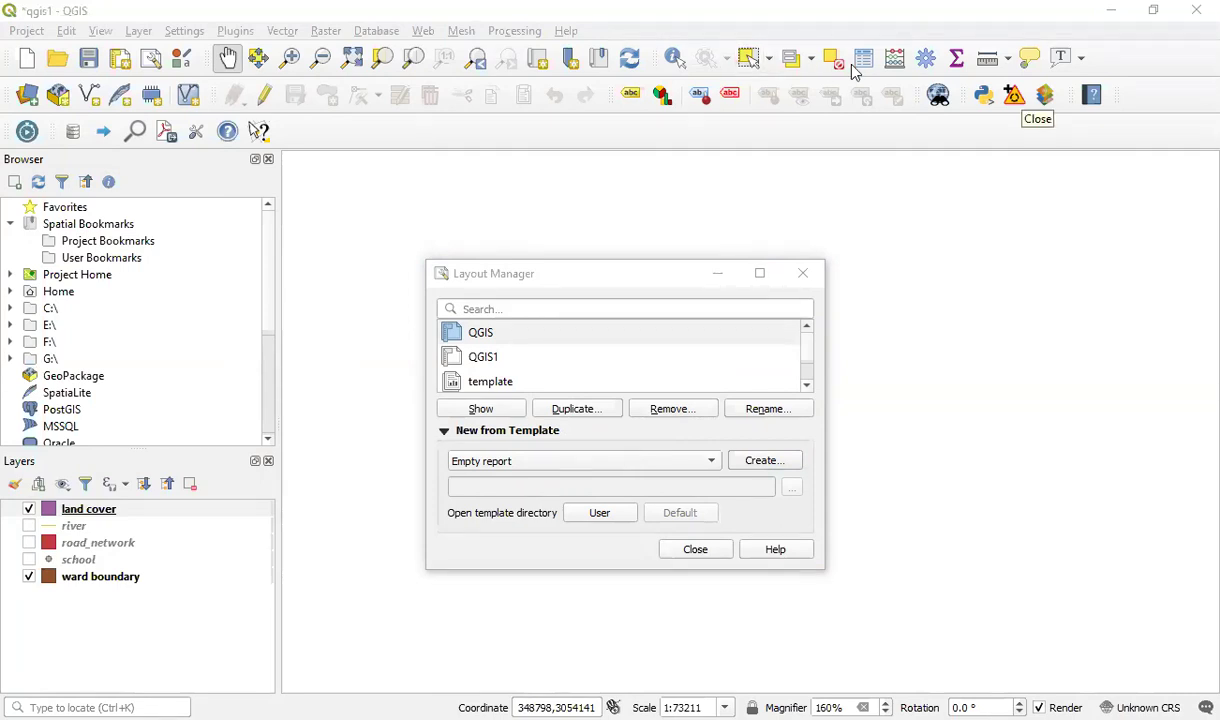
pyautogui.click(802, 276)
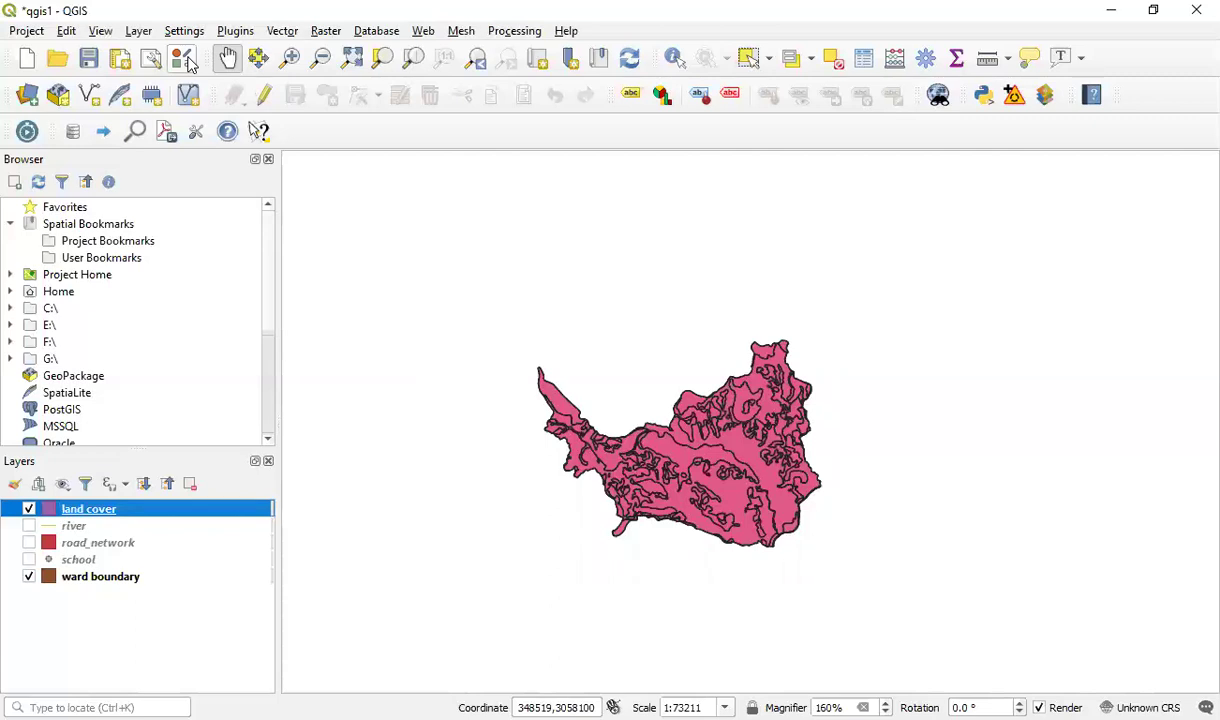
# Examine the favorite marker symbols in the Style Manager, from dot white to effect drop shadow, and close it.
pyautogui.click(183, 59)
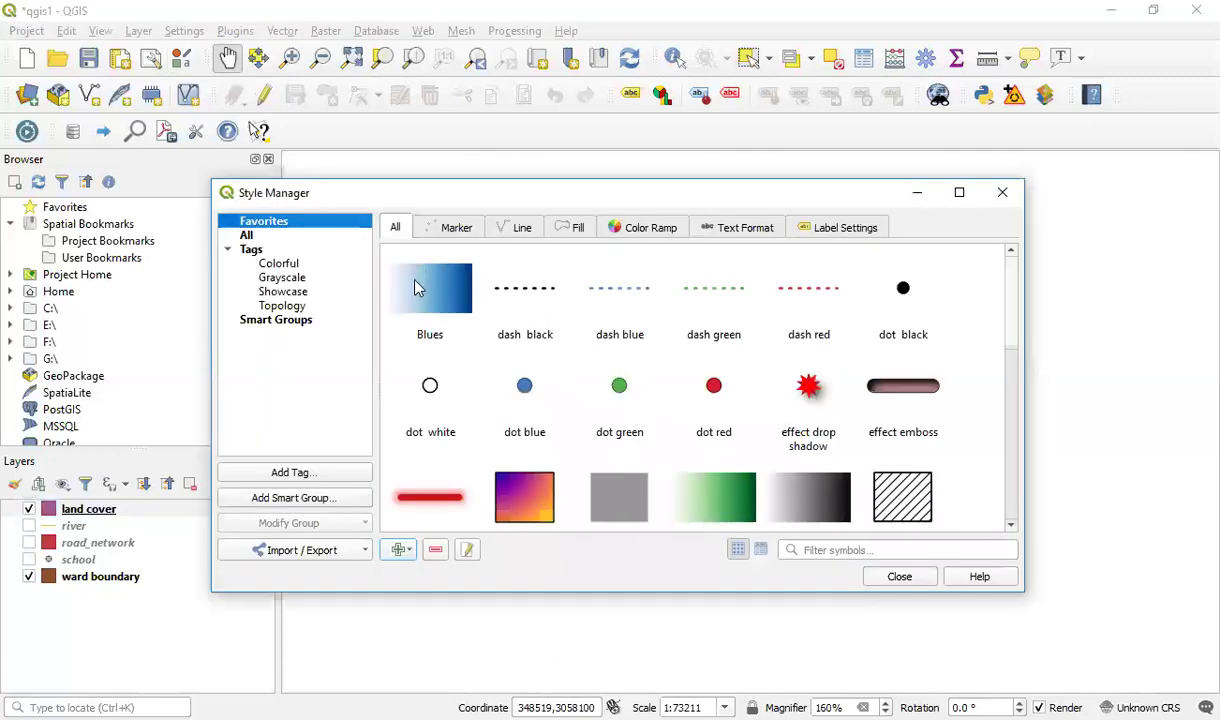
pyautogui.click(452, 229)
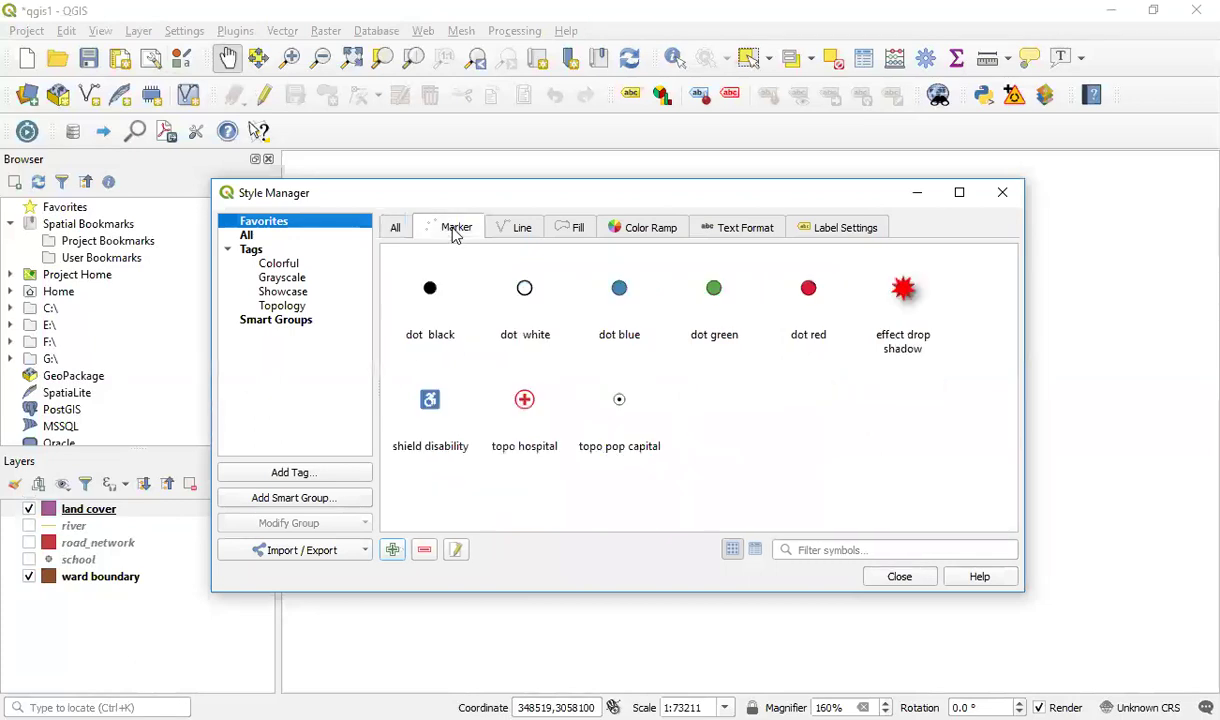
pyautogui.click(525, 290)
pyautogui.click(620, 288)
pyautogui.click(714, 290)
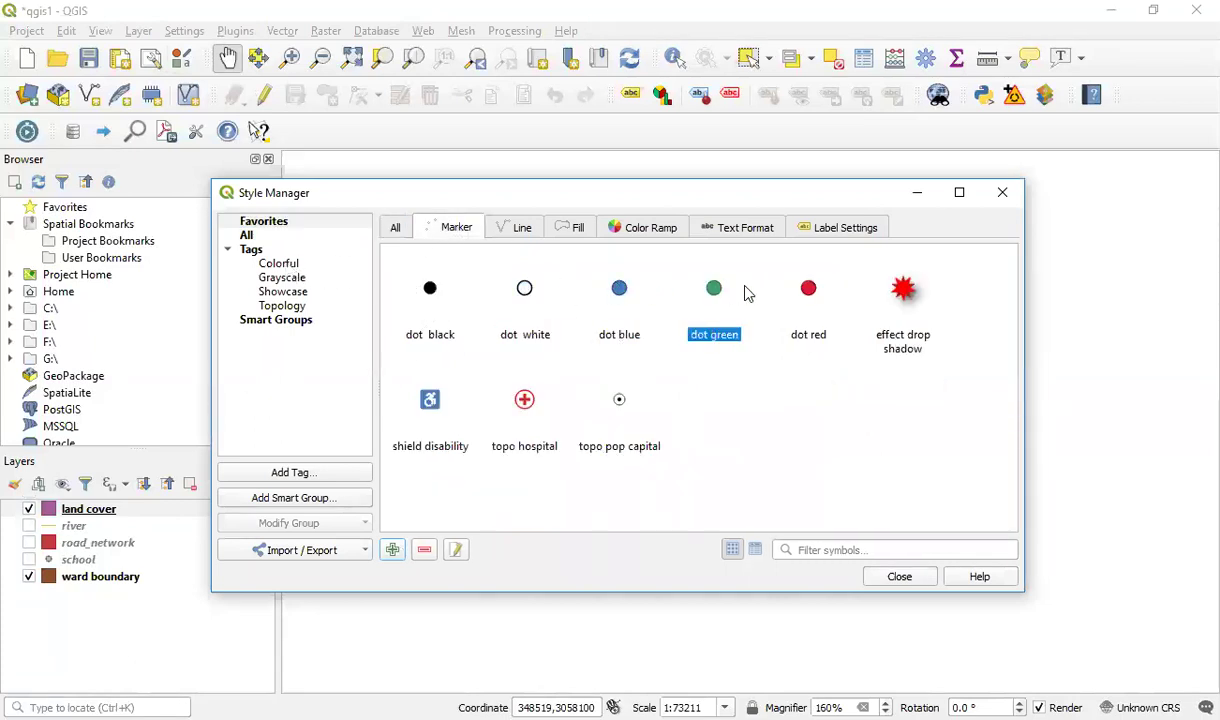
pyautogui.click(802, 289)
pyautogui.click(905, 300)
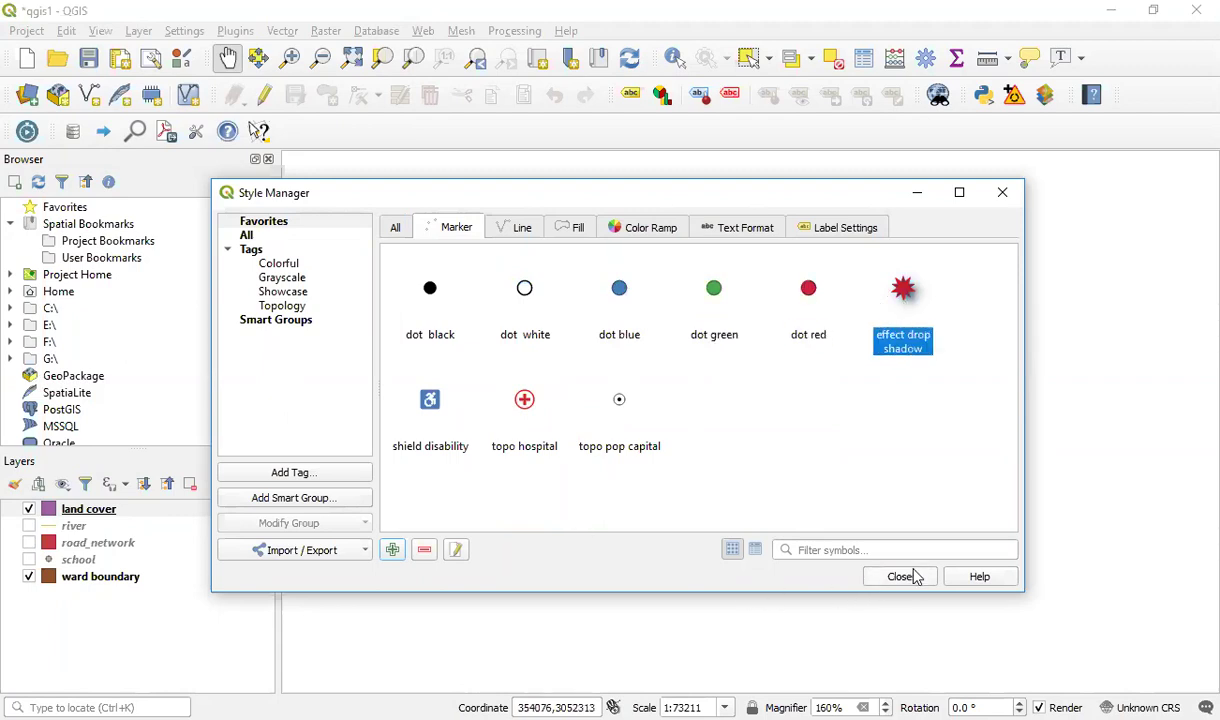
pyautogui.click(992, 196)
# Examine different parts of the land cover polygons by panning the map at scale 1:18303.
pyautogui.scroll(-2, 620, 492)
pyautogui.scroll(4, 622, 470)
pyautogui.moveTo(640, 350); pyautogui.dragTo(518, 353)
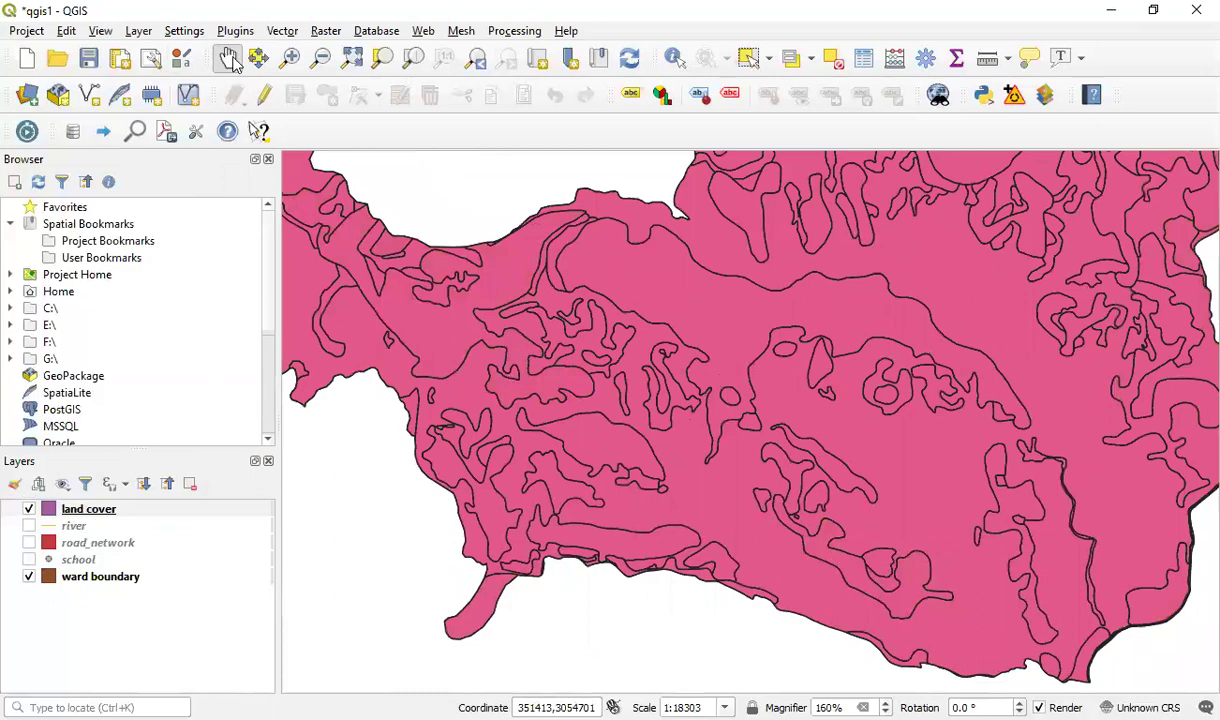
pyautogui.moveTo(882, 255); pyautogui.dragTo(792, 375)
pyautogui.moveTo(776, 479); pyautogui.dragTo(714, 347)
pyautogui.moveTo(787, 411); pyautogui.dragTo(575, 370)
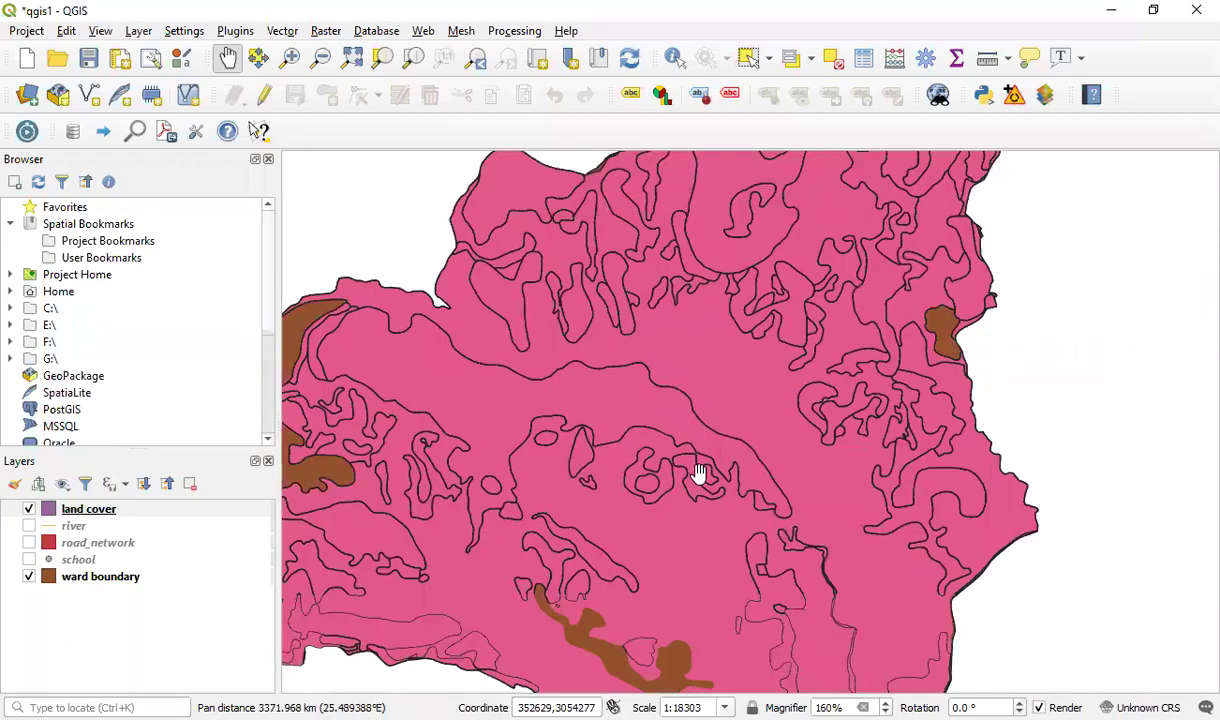
pyautogui.moveTo(697, 471); pyautogui.dragTo(637, 338)
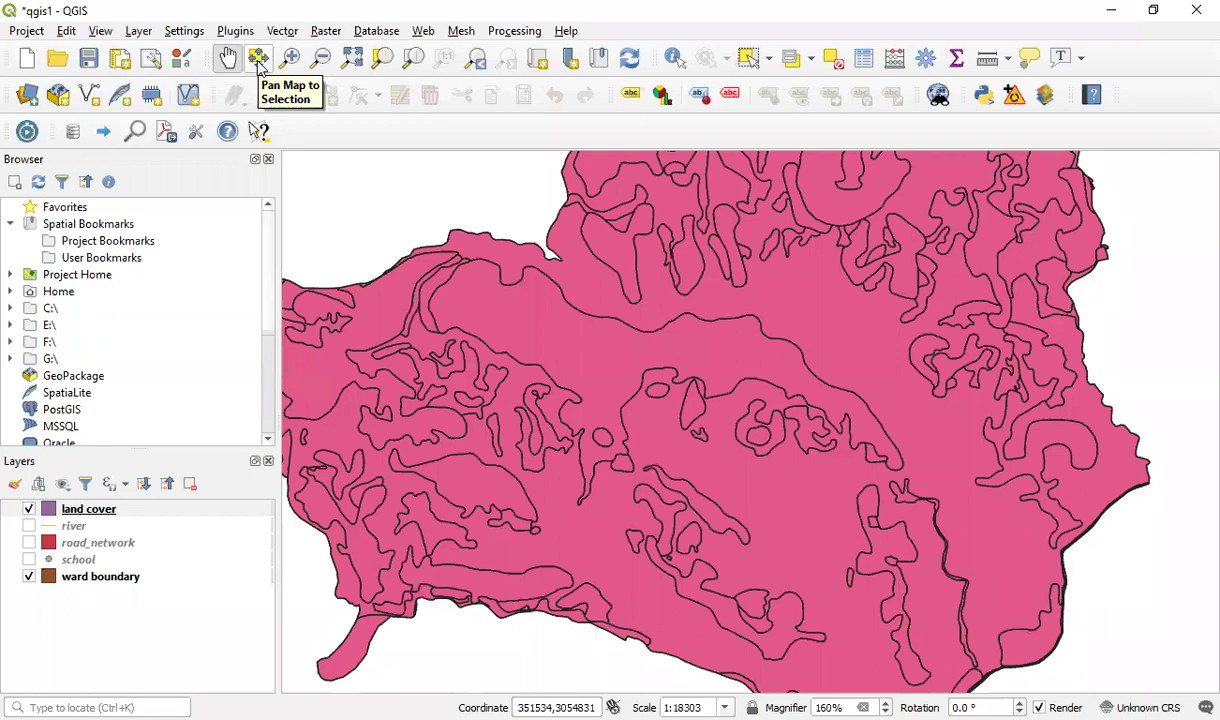
pyautogui.moveTo(632, 322); pyautogui.dragTo(768, 419)
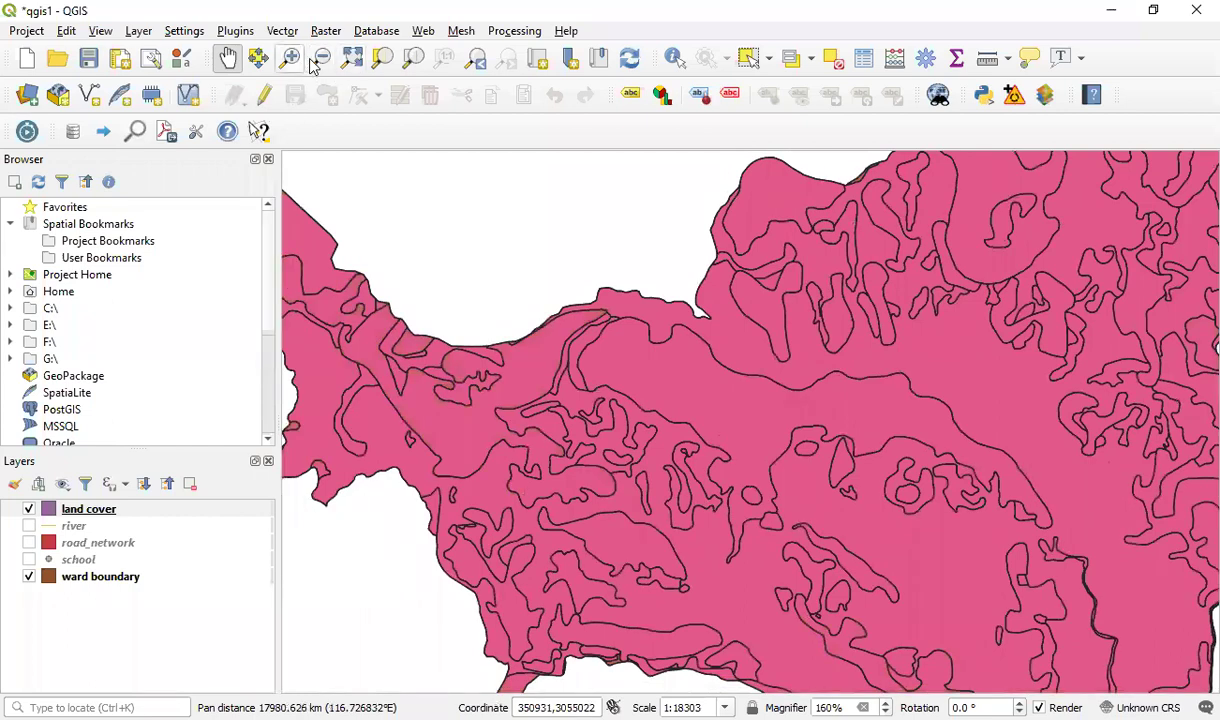
# Zoom the map to its full extent and reset the magnifier to 100%.
pyautogui.click(291, 60)
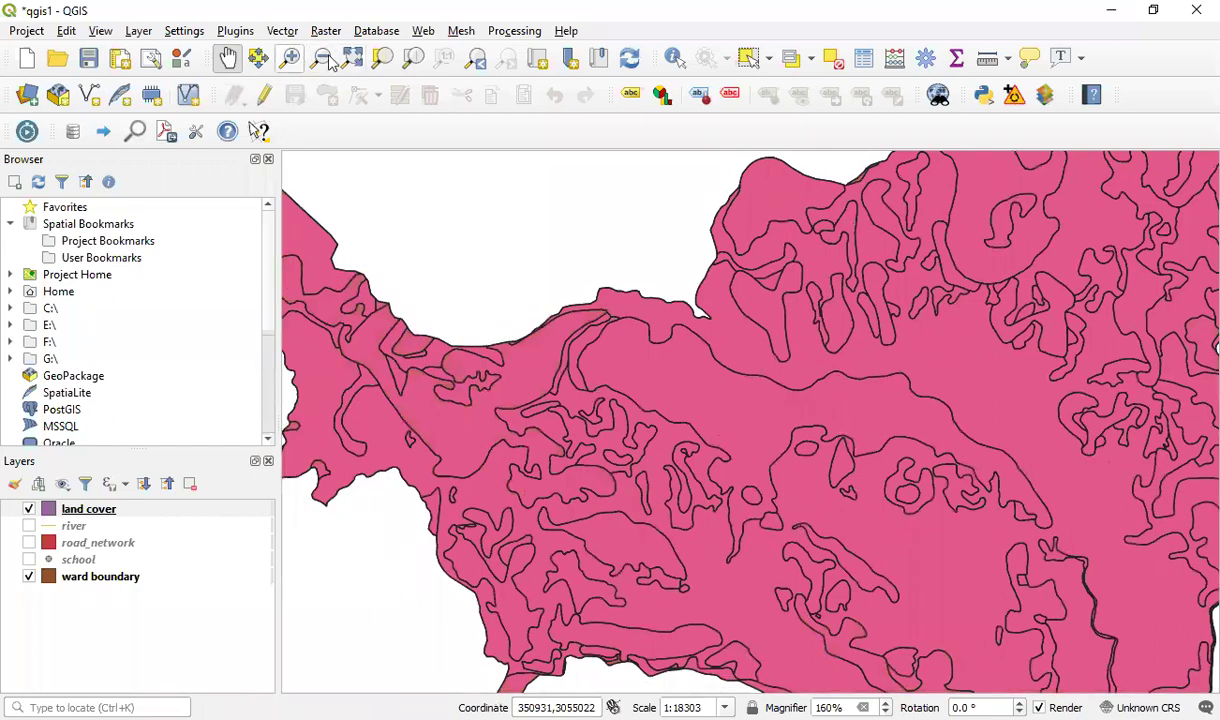
pyautogui.moveTo(730, 376); pyautogui.dragTo(570, 368)
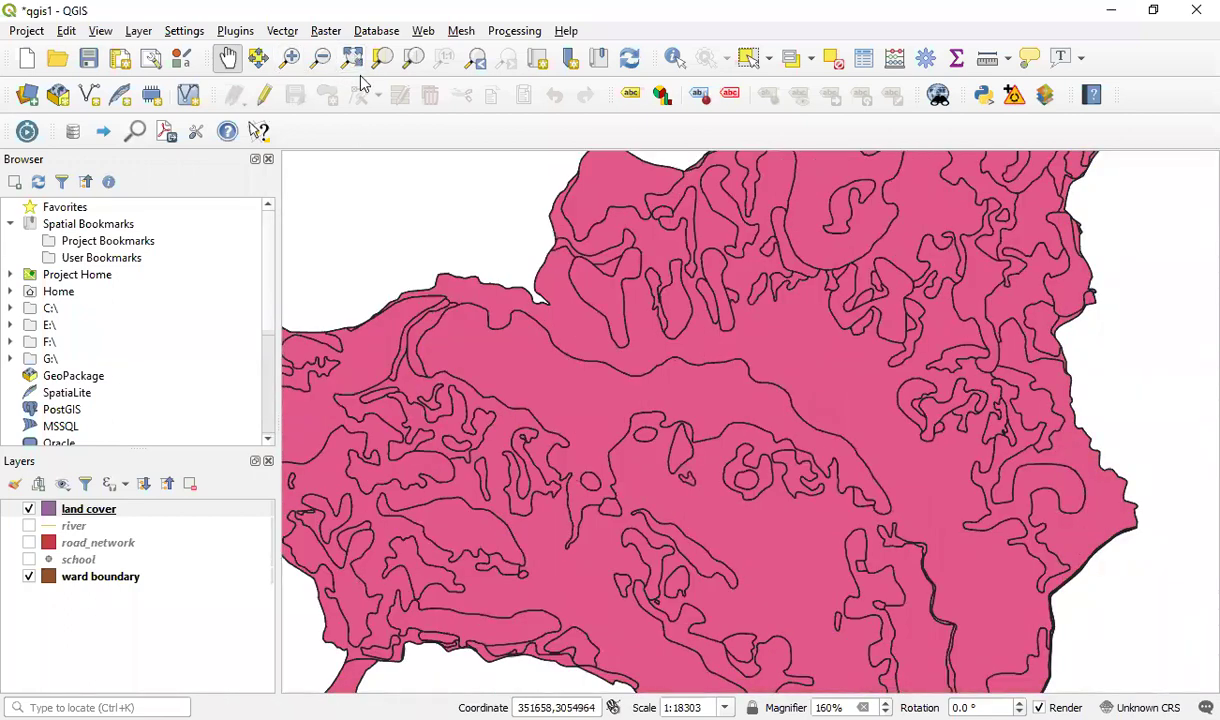
pyautogui.click(352, 59)
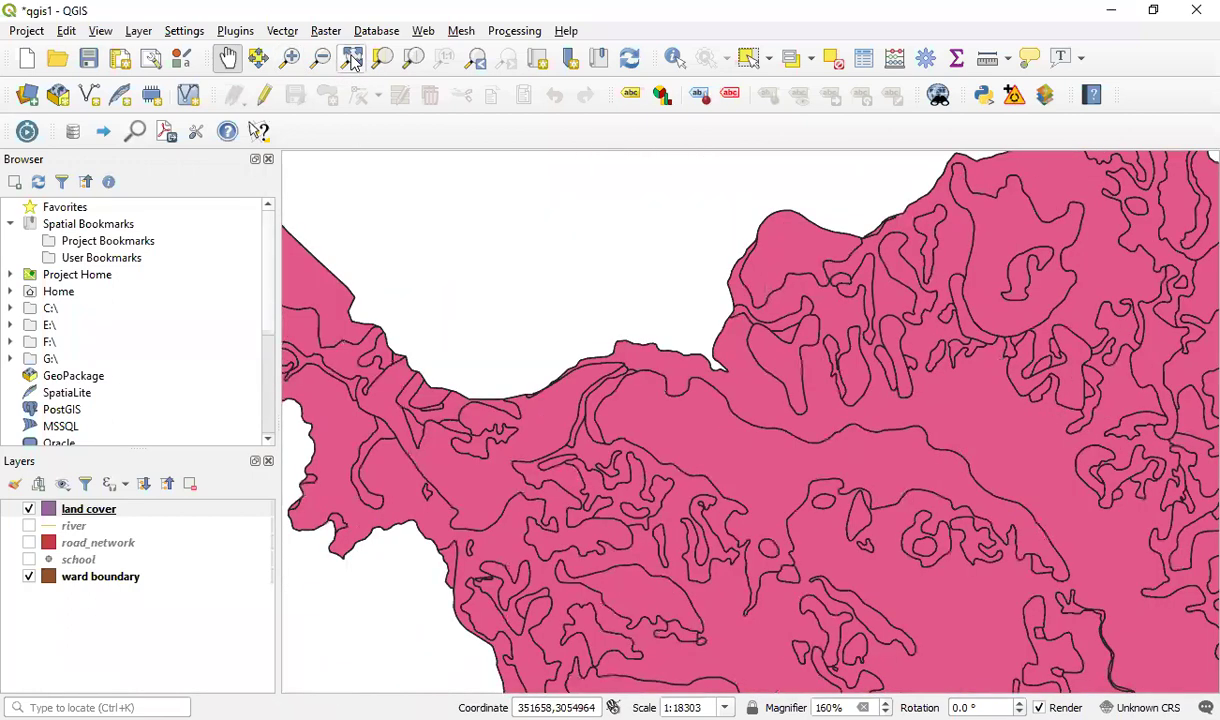
pyautogui.click(862, 707)
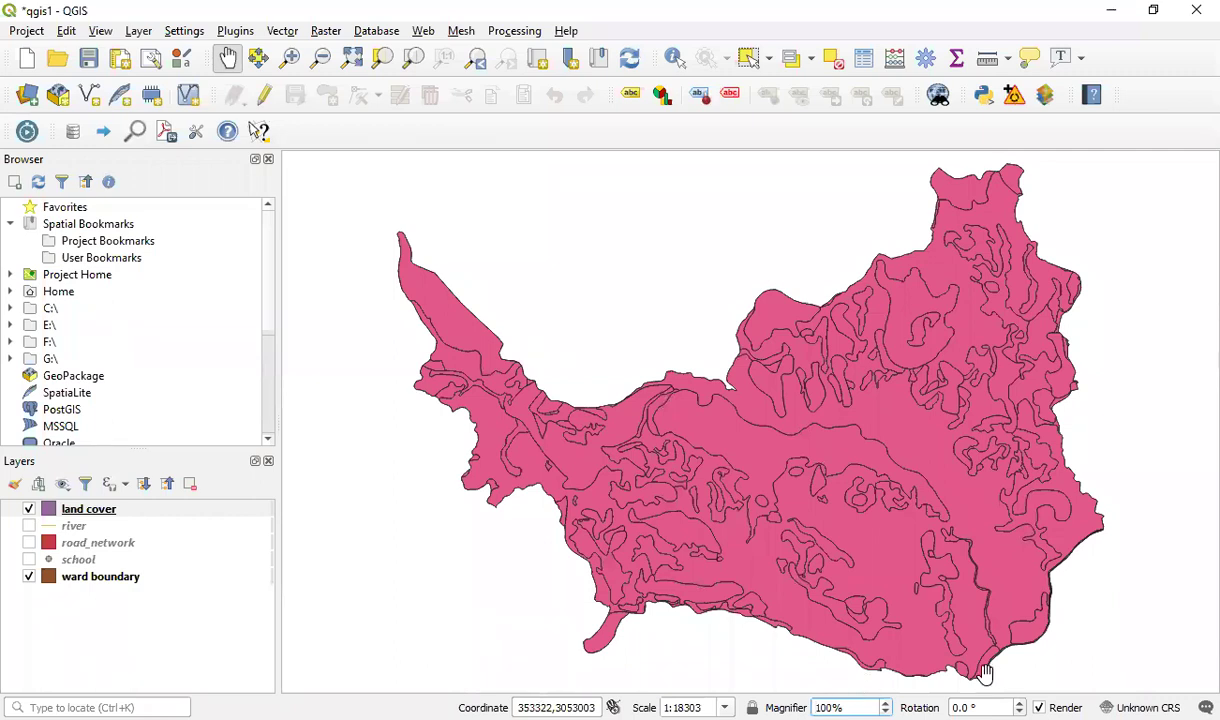
# Shift the map view across the land cover area, and return to the previous view extent.
pyautogui.moveTo(907, 559); pyautogui.dragTo(836, 566)
pyautogui.moveTo(813, 491); pyautogui.dragTo(845, 432)
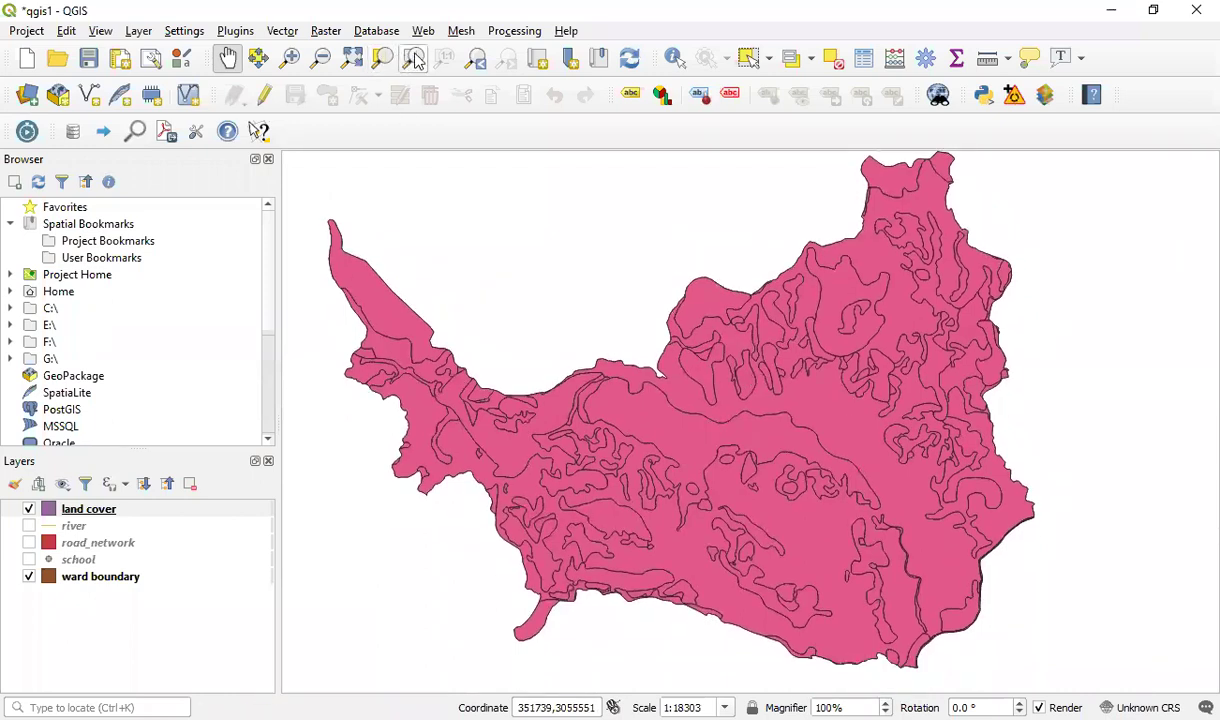
pyautogui.moveTo(942, 383); pyautogui.dragTo(798, 330)
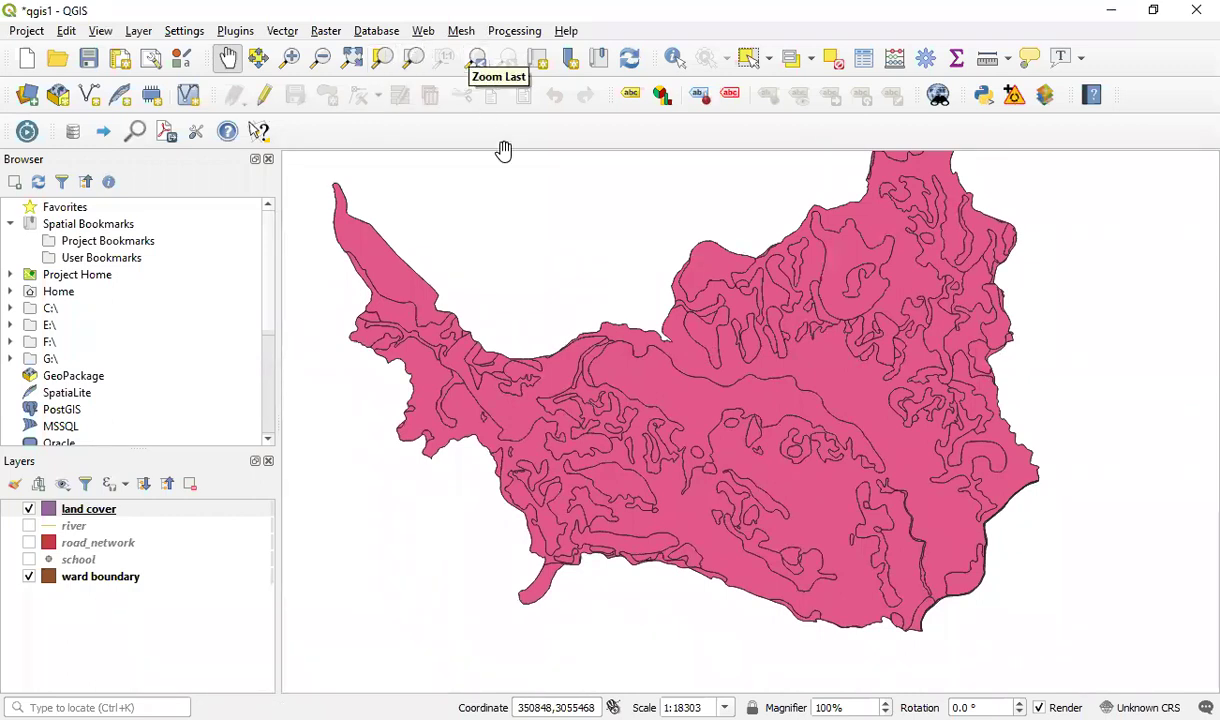
pyautogui.click(485, 65)
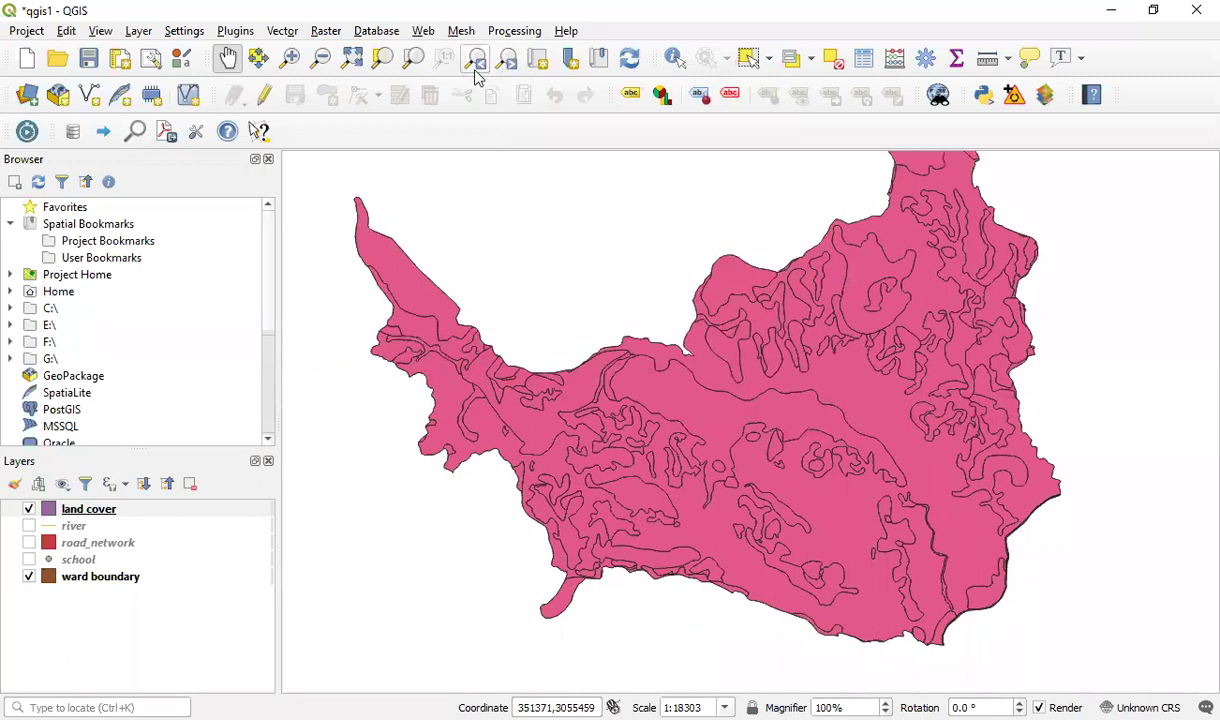
# Open an additional map view window, zoom within it to compare it with the main map, and close it.
pyautogui.click(538, 60)
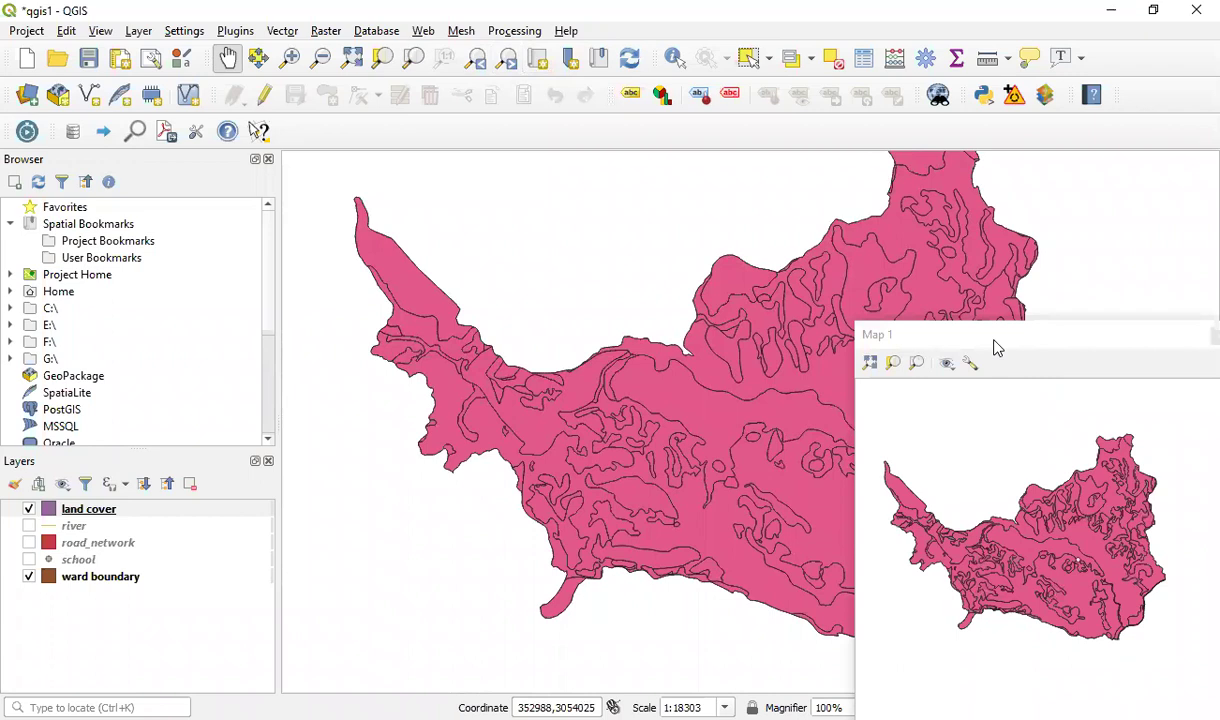
pyautogui.moveTo(995, 347); pyautogui.dragTo(704, 351)
pyautogui.scroll(-1, 742, 538)
pyautogui.scroll(1, 742, 538)
pyautogui.scroll(1, 793, 562)
pyautogui.scroll(-1, 788, 558)
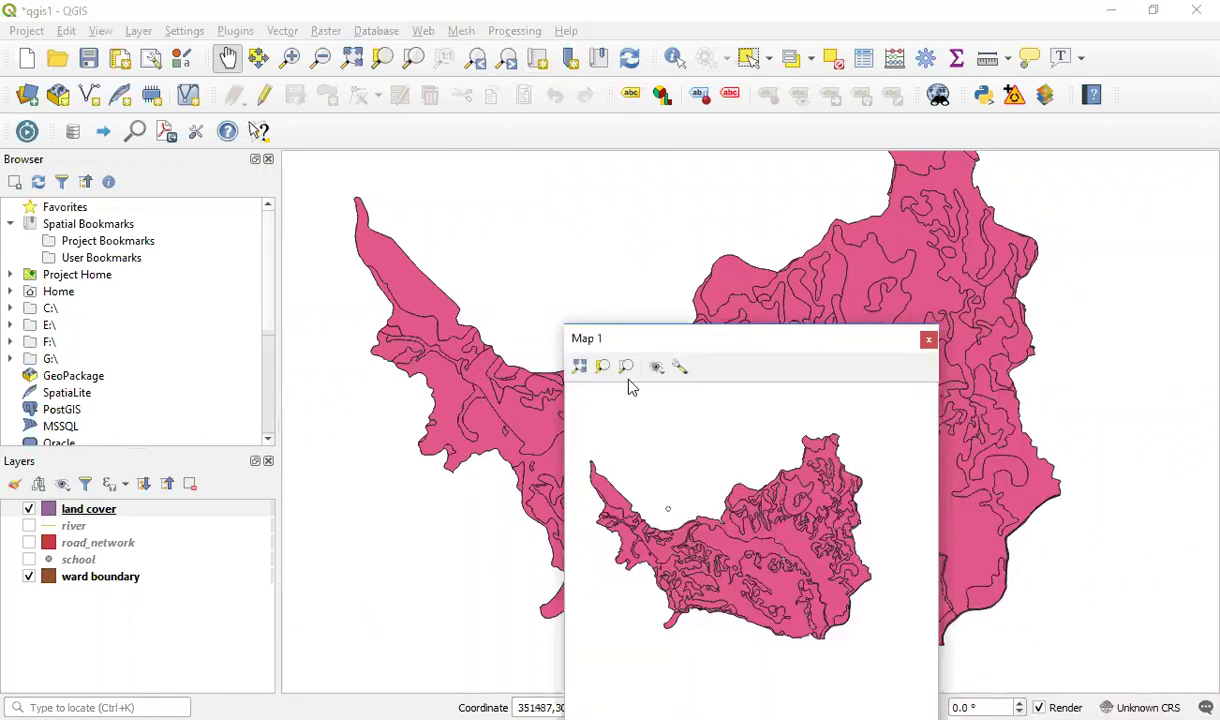
pyautogui.click(928, 339)
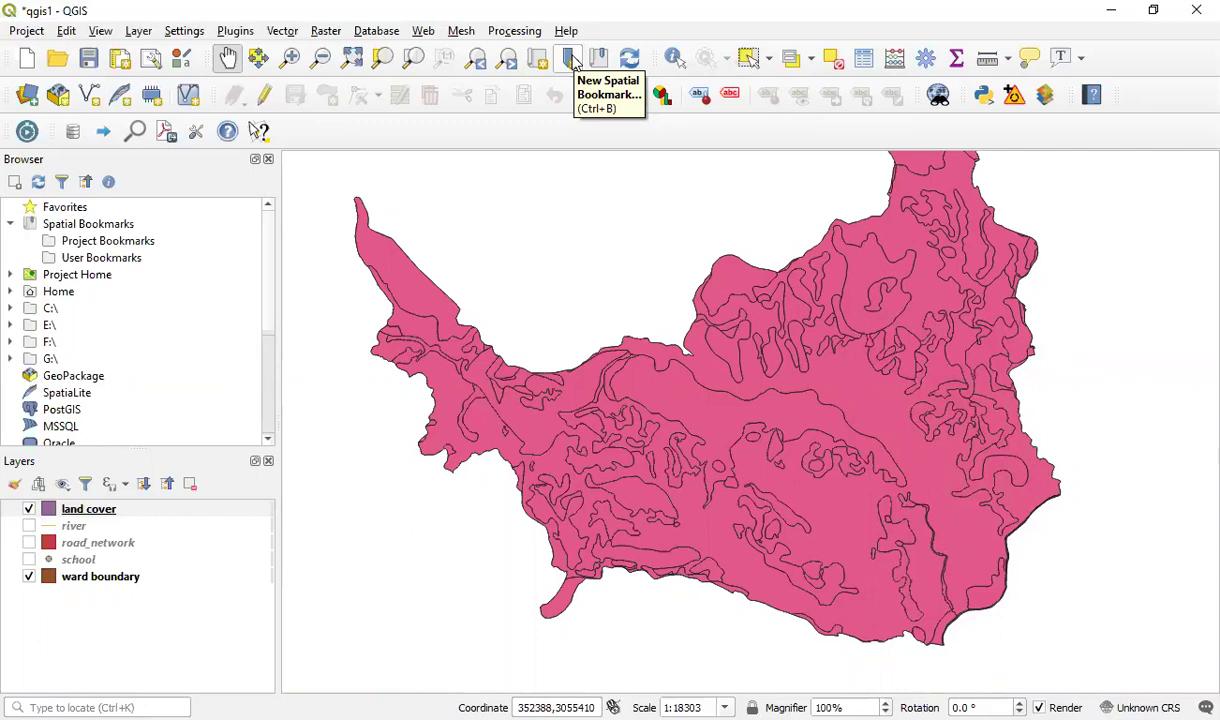
# Turn on the river layer and hide the land cover layer.
pyautogui.click(573, 62)
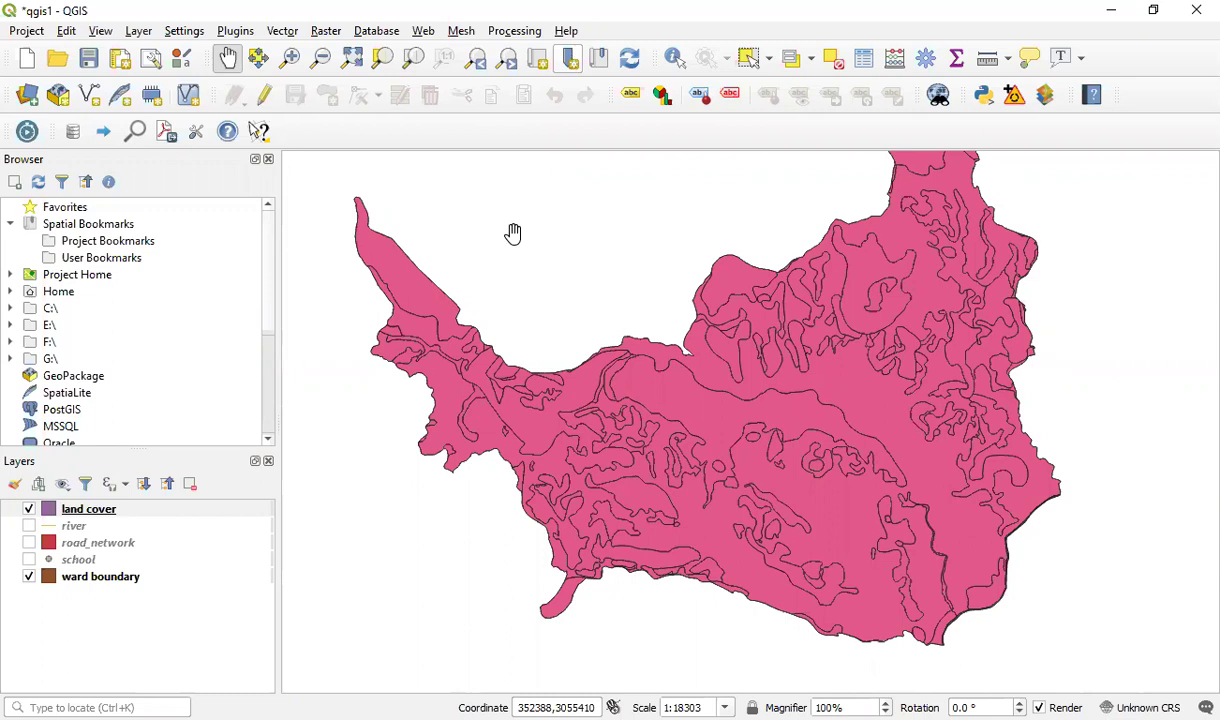
pyautogui.scroll(2, 792, 395)
pyautogui.moveTo(817, 338); pyautogui.dragTo(890, 315)
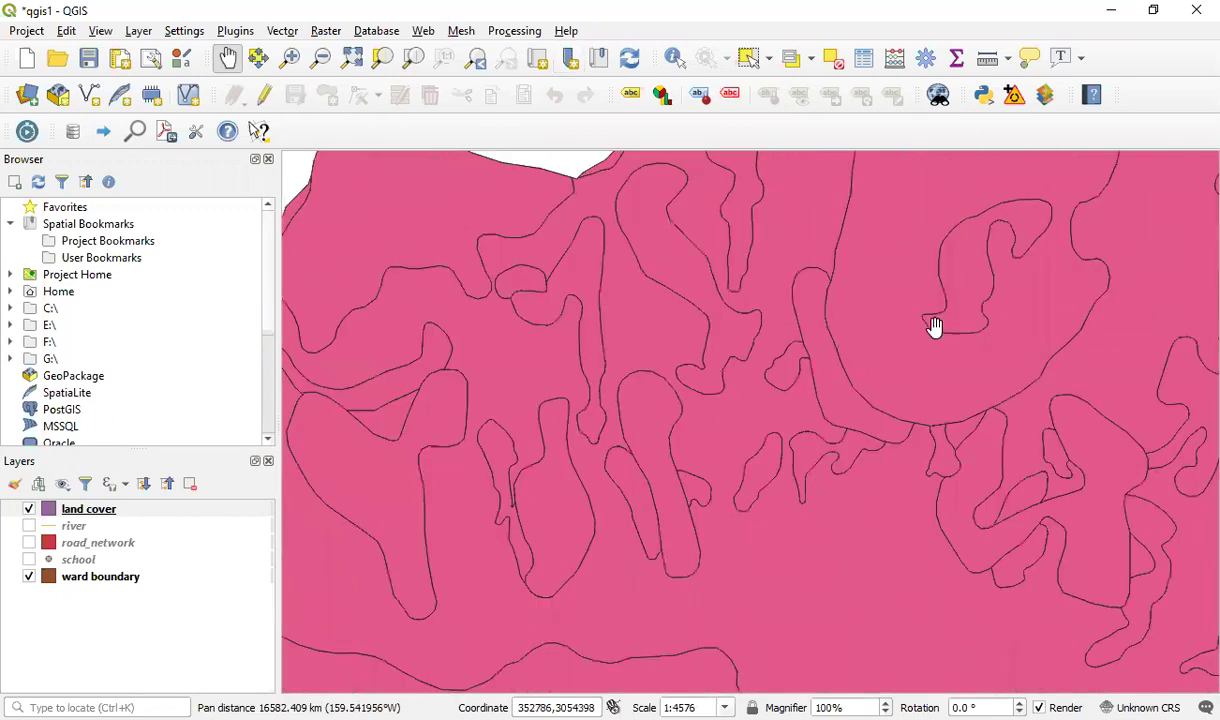
pyautogui.scroll(-1, 890, 315)
pyautogui.click(29, 525)
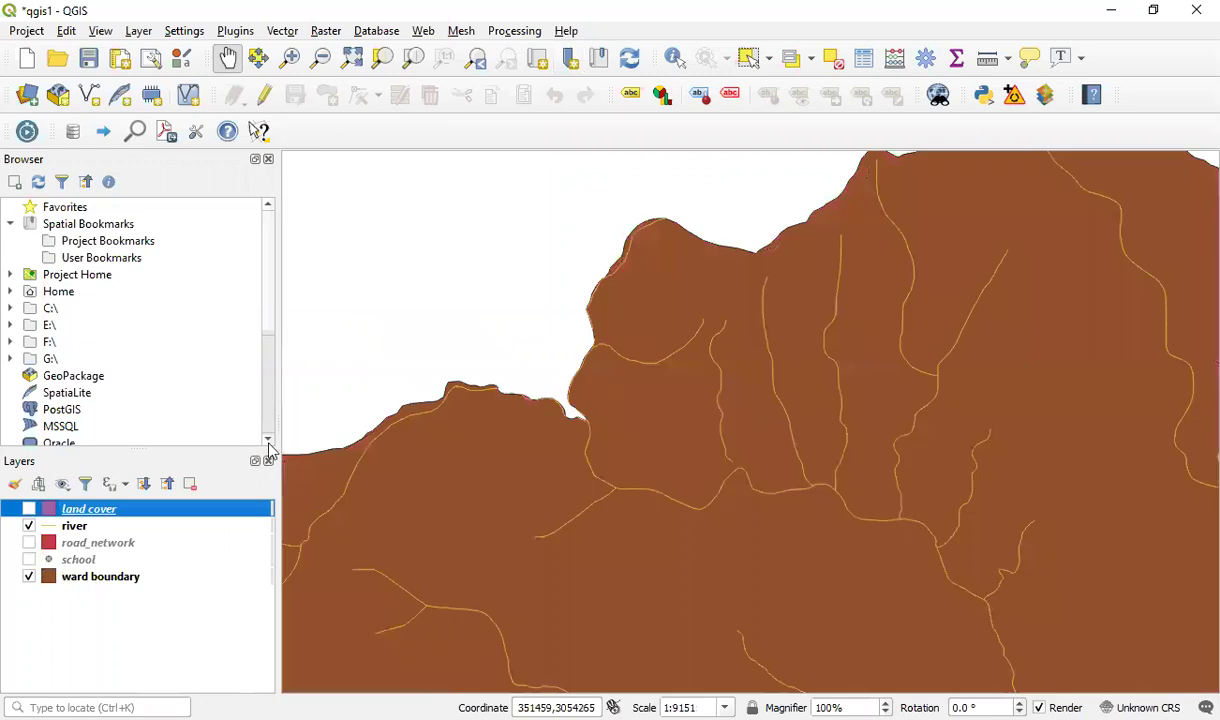
pyautogui.click(29, 509)
# Save the map extent around the ward's northern tip as a spatial bookmark named river in User Bookmarks.
pyautogui.moveTo(878, 339); pyautogui.dragTo(686, 542)
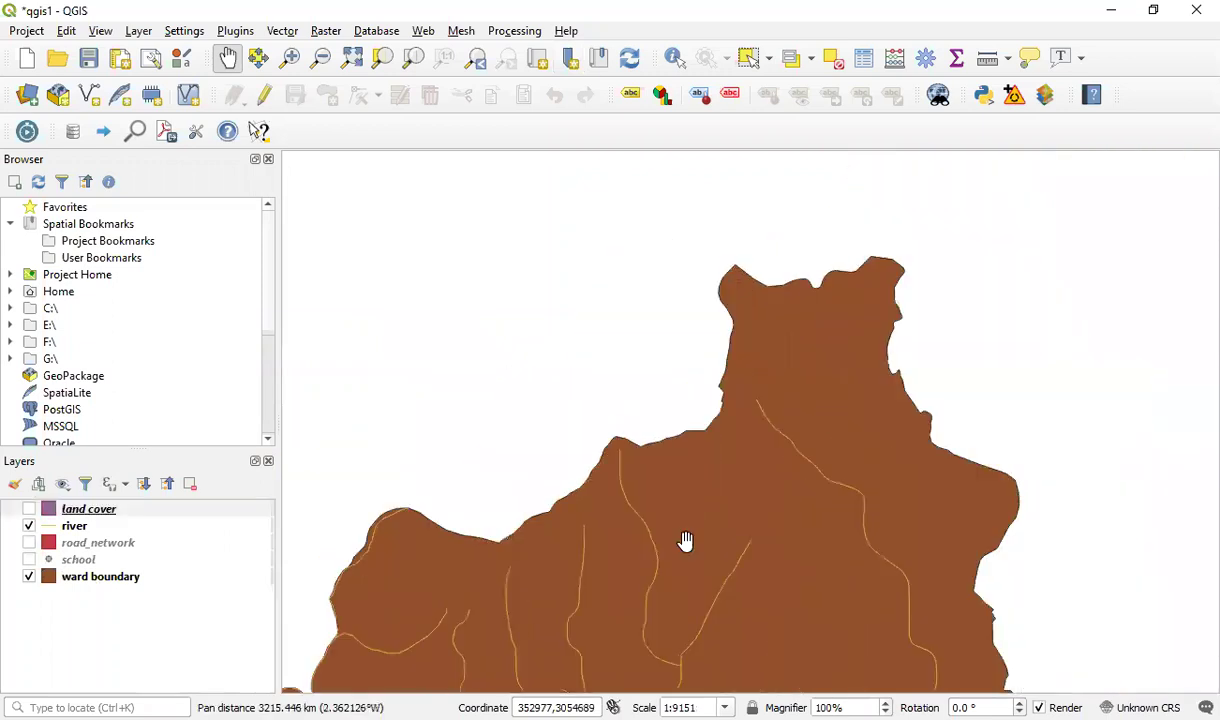
pyautogui.scroll(-1, 806, 357)
pyautogui.scroll(2, 811, 397)
pyautogui.moveTo(961, 229); pyautogui.dragTo(709, 405)
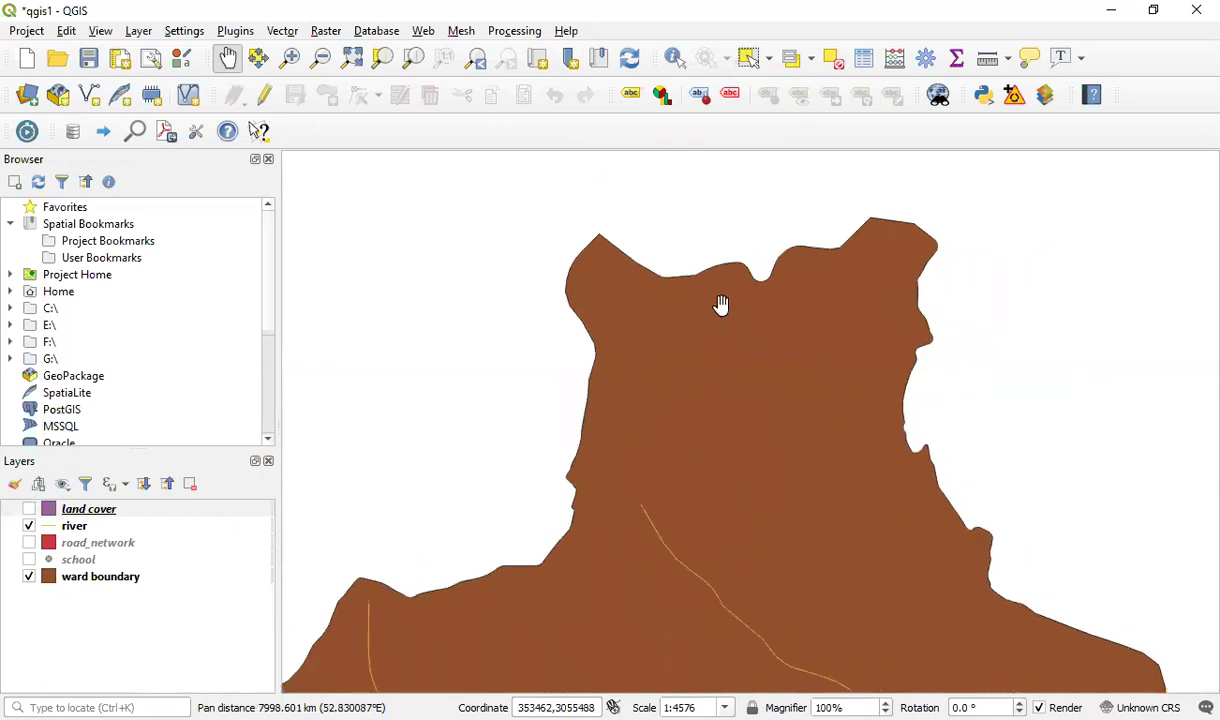
pyautogui.click(569, 60)
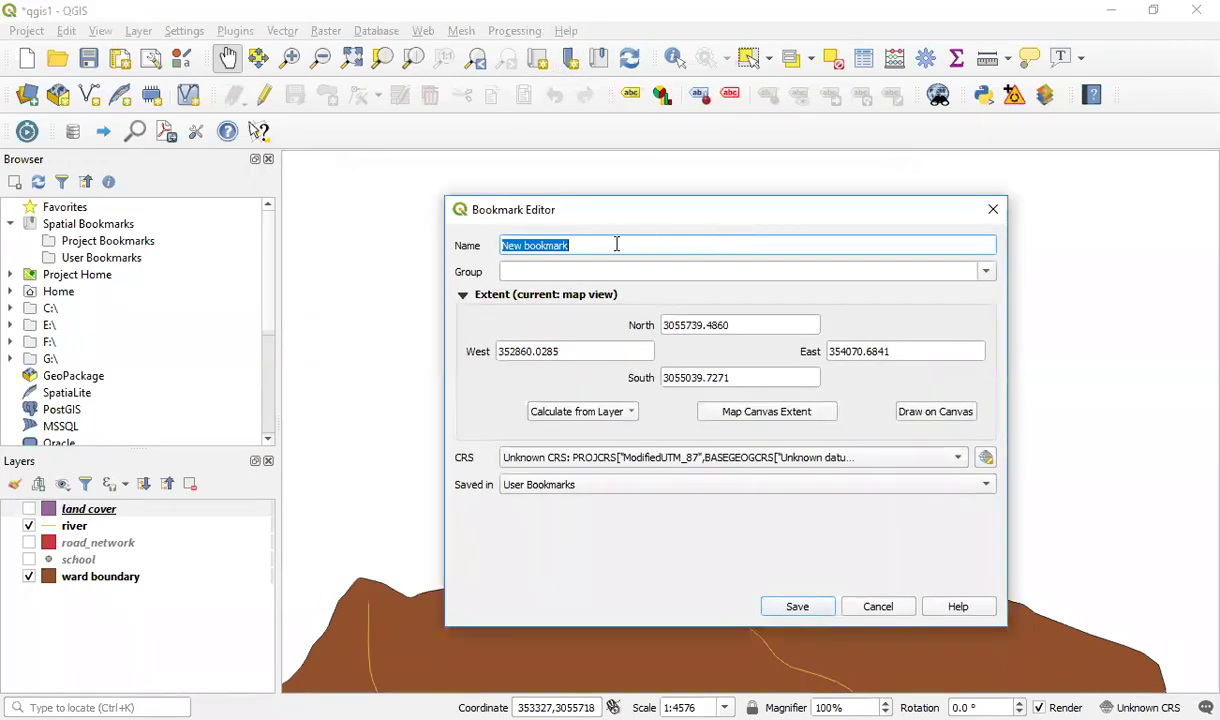
pyautogui.write('river')
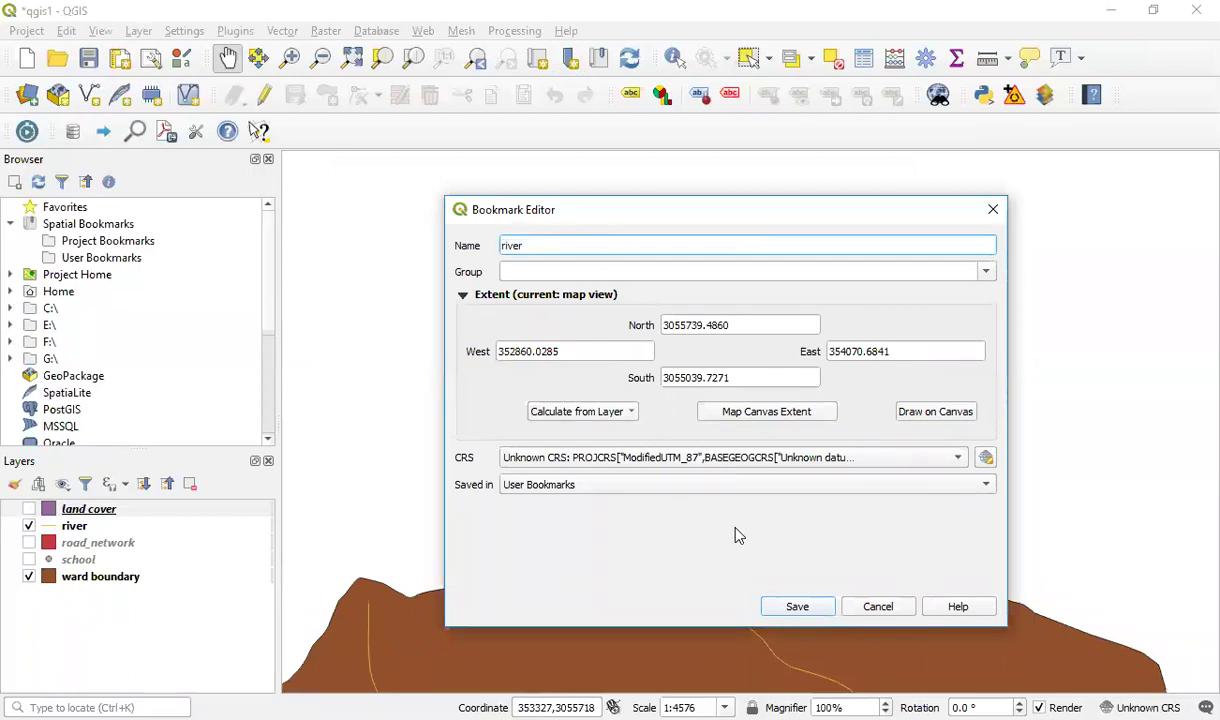
pyautogui.click(790, 609)
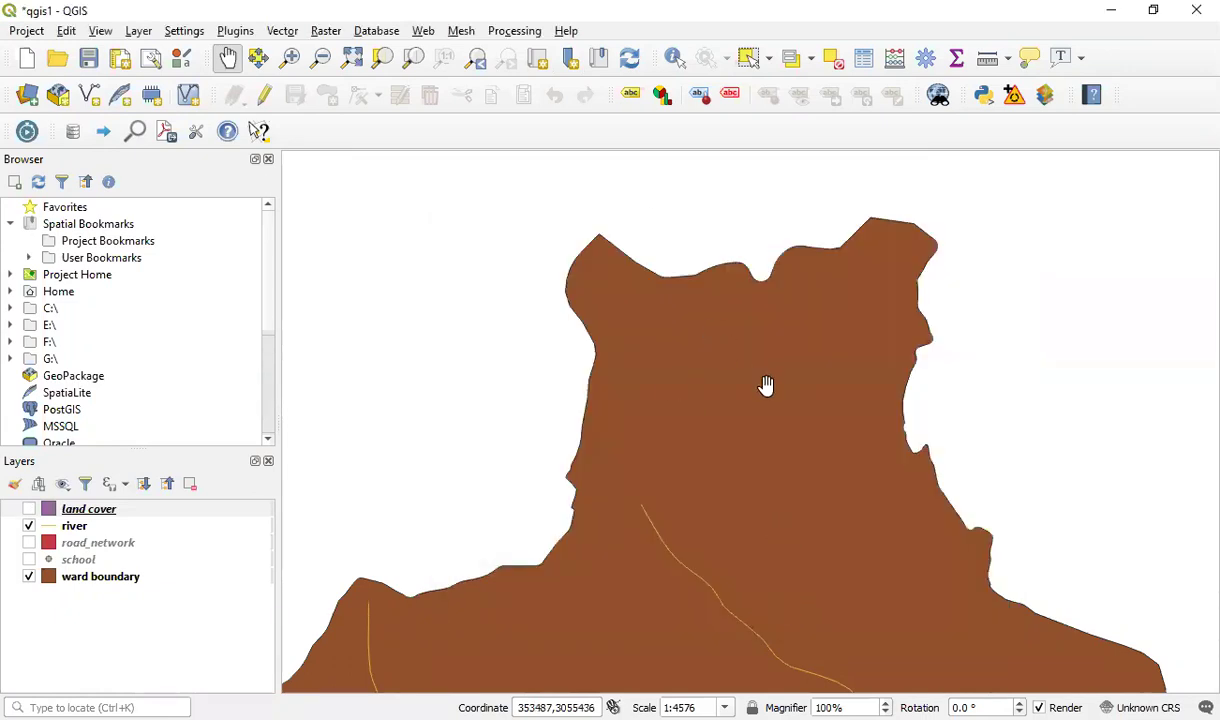
# Zoom the map far out from the bookmarked area until the whole ward boundary appears small.
pyautogui.click(139, 31)
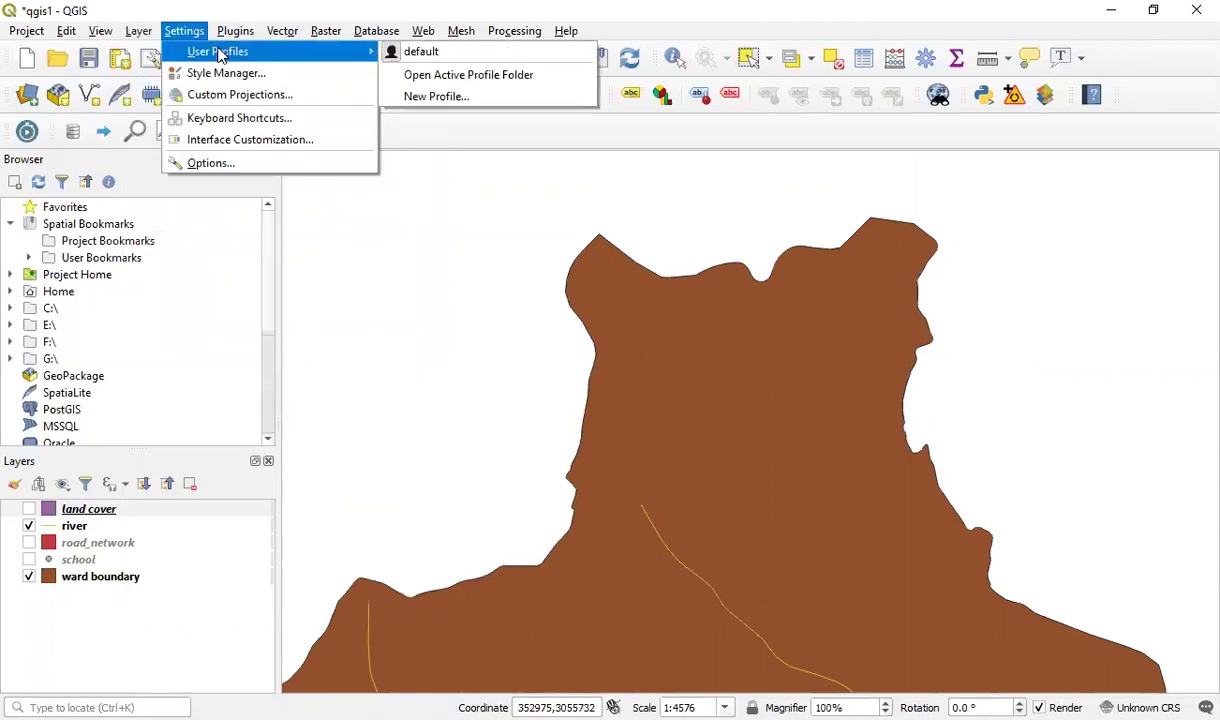
pyautogui.moveTo(95, 32)
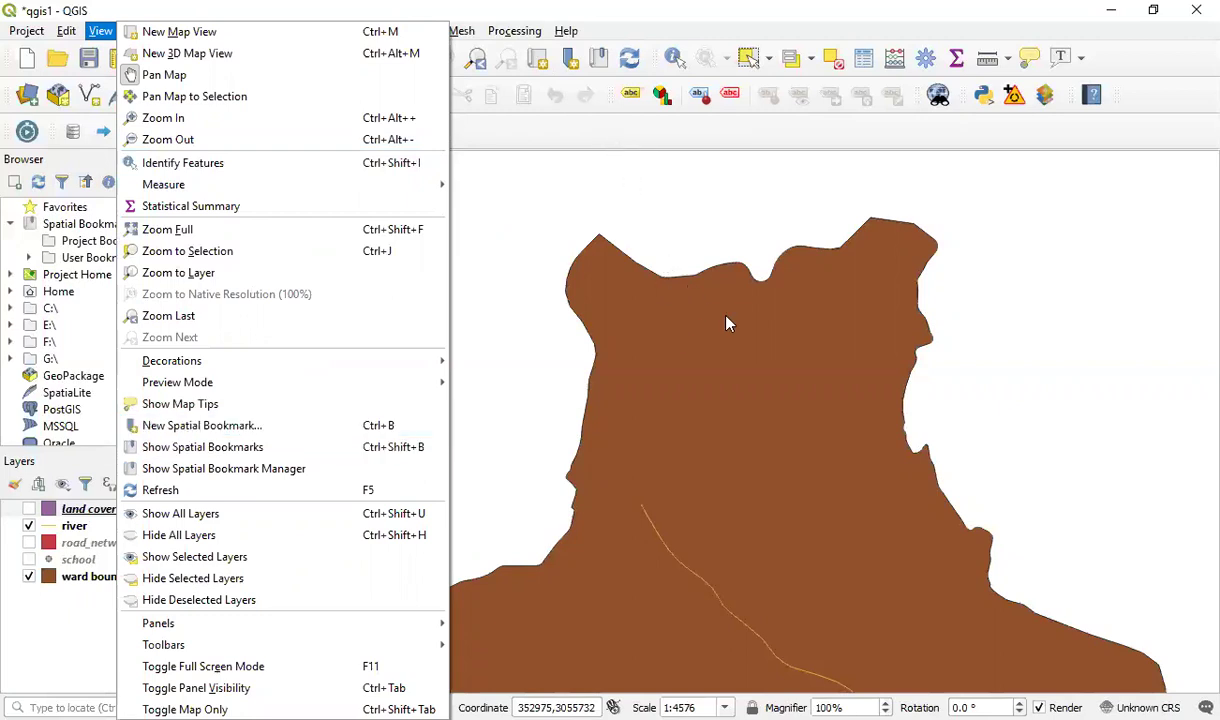
pyautogui.moveTo(727, 323); pyautogui.dragTo(1030, 454)
pyautogui.moveTo(939, 428); pyautogui.dragTo(542, 276)
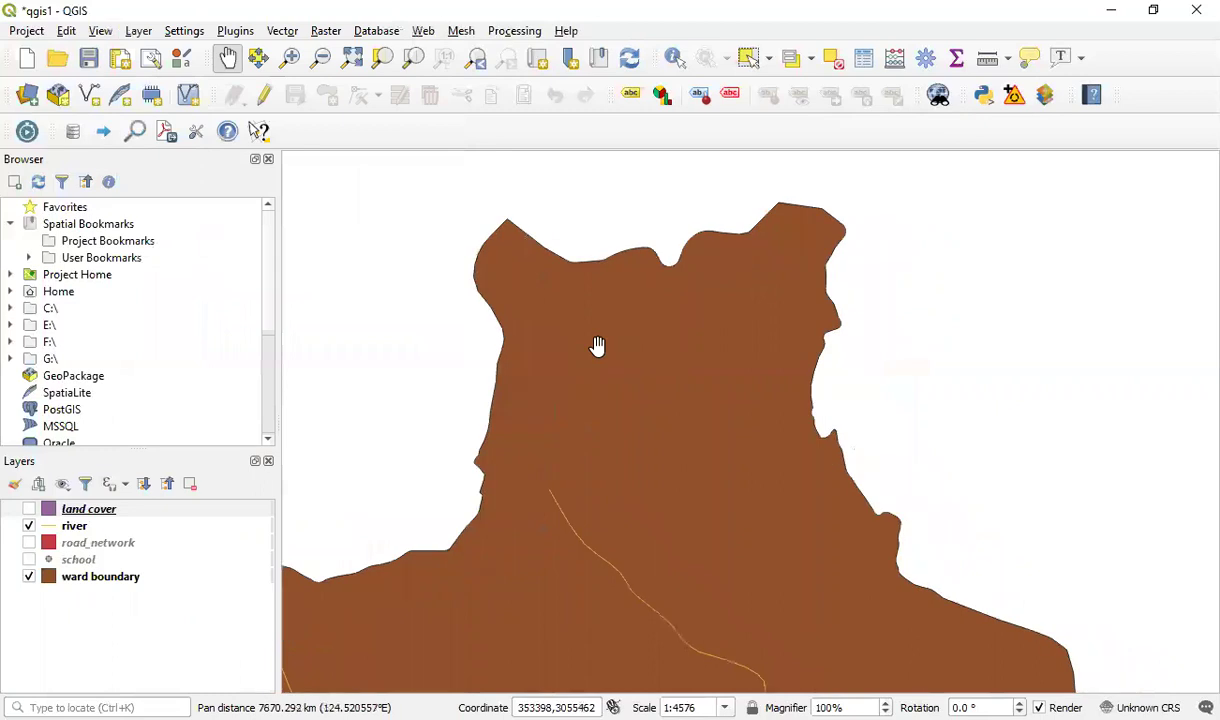
pyautogui.scroll(-4, 656, 422)
pyautogui.moveTo(651, 479); pyautogui.dragTo(885, 522)
pyautogui.scroll(-2, 905, 540)
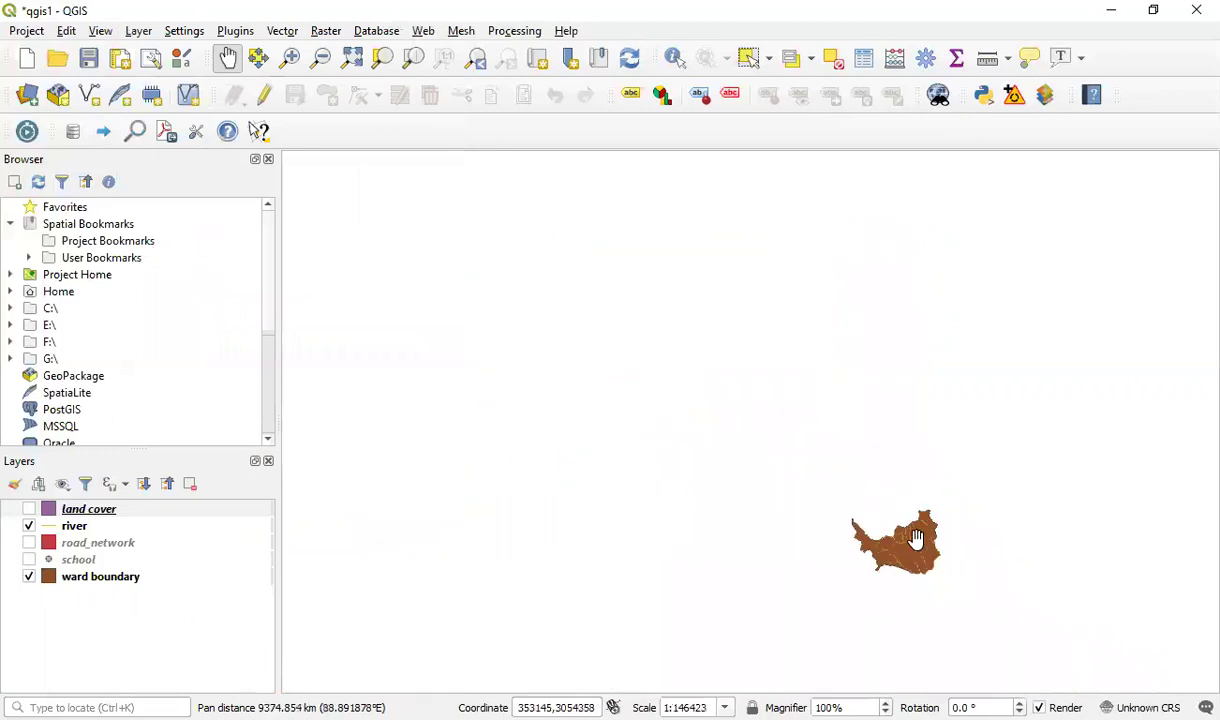
# Show the Spatial Bookmark Manager as a floating window, zoom the map to the river bookmark, and close the manager.
pyautogui.click(101, 31)
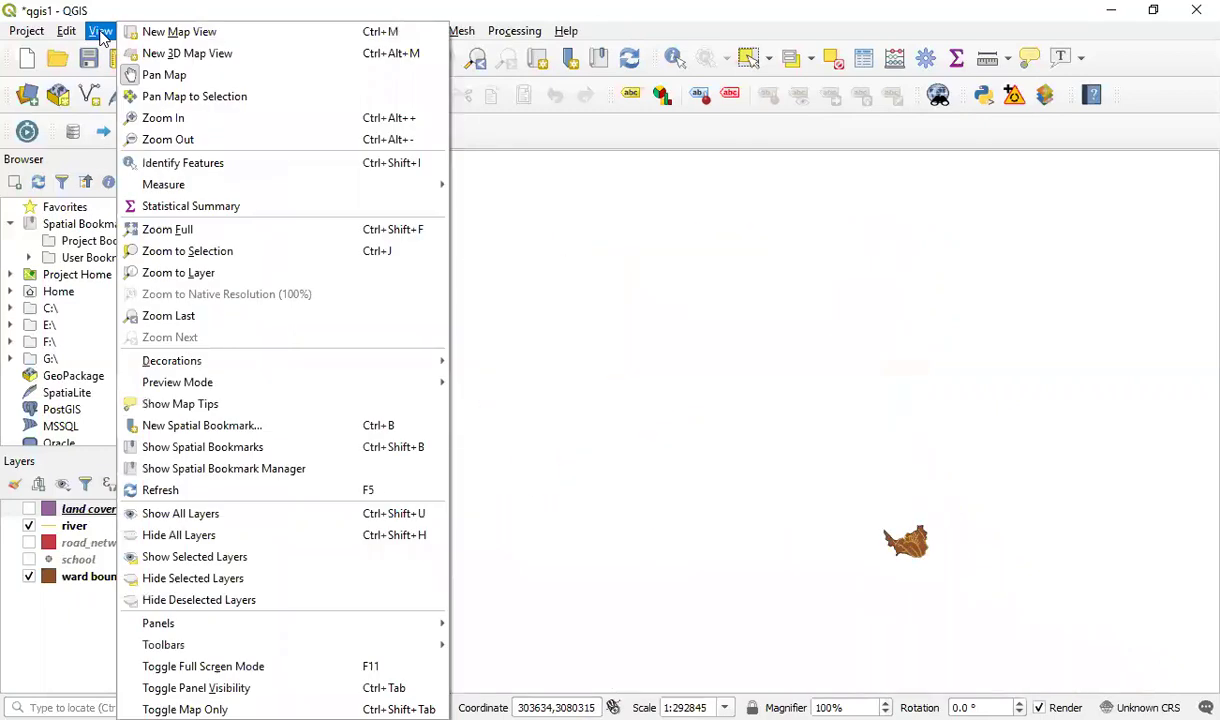
pyautogui.click(237, 470)
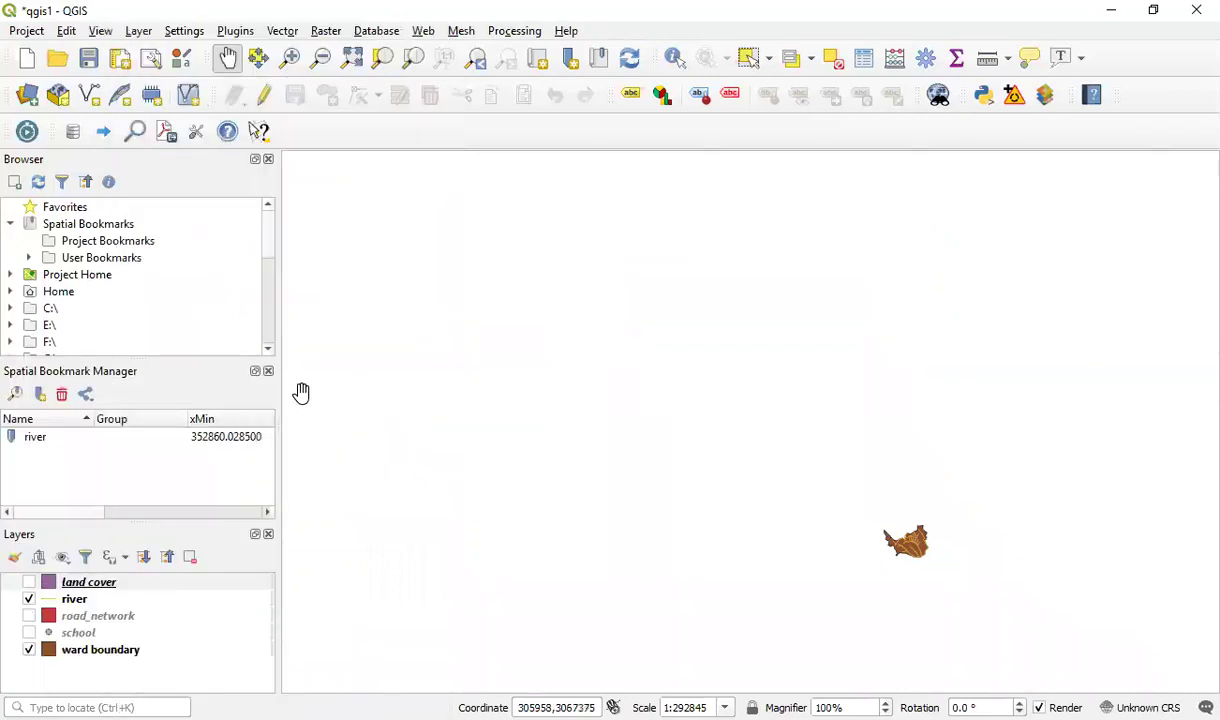
pyautogui.moveTo(170, 364); pyautogui.dragTo(338, 319)
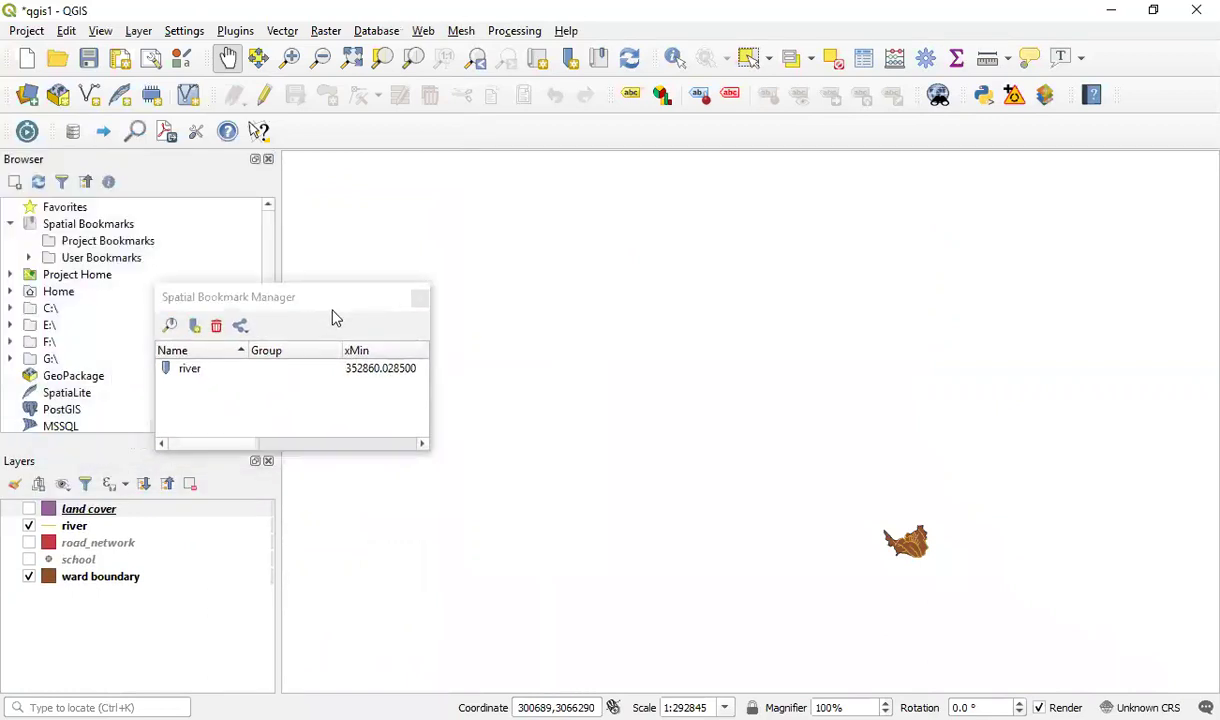
pyautogui.click(215, 370)
pyautogui.doubleClick(215, 368)
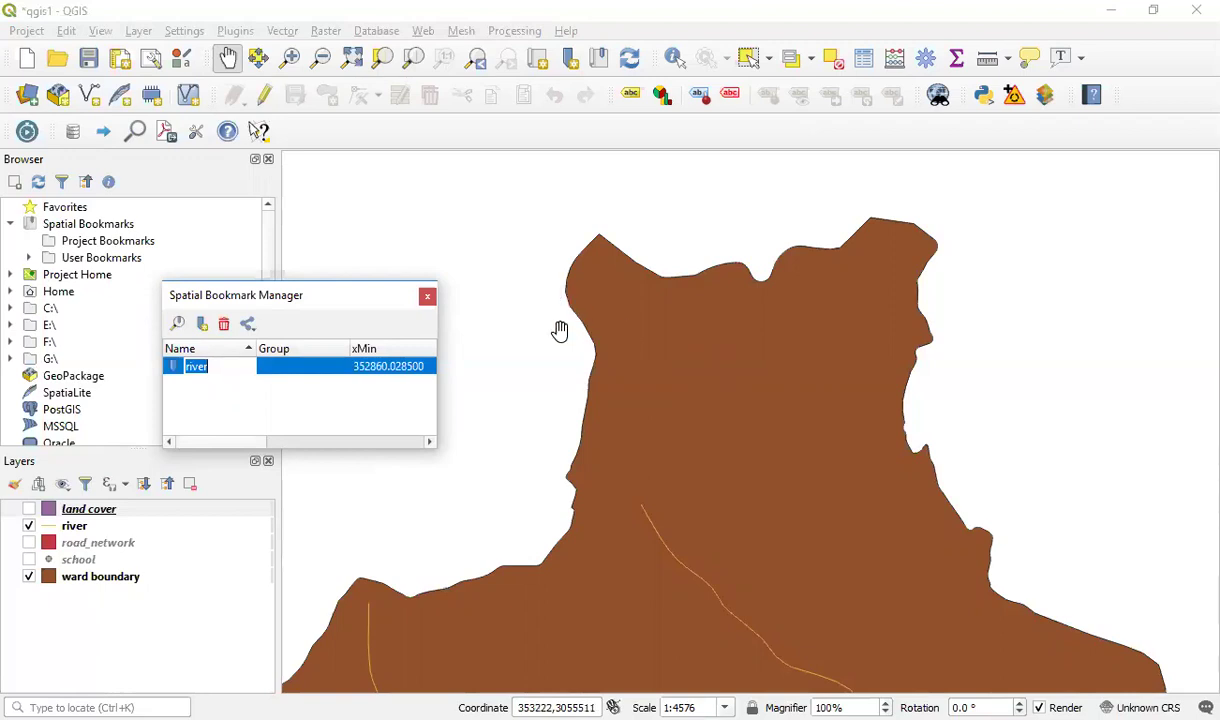
pyautogui.click(427, 299)
# Refresh the map canvas several times around the ward's northern tip.
pyautogui.moveTo(732, 357); pyautogui.dragTo(729, 321)
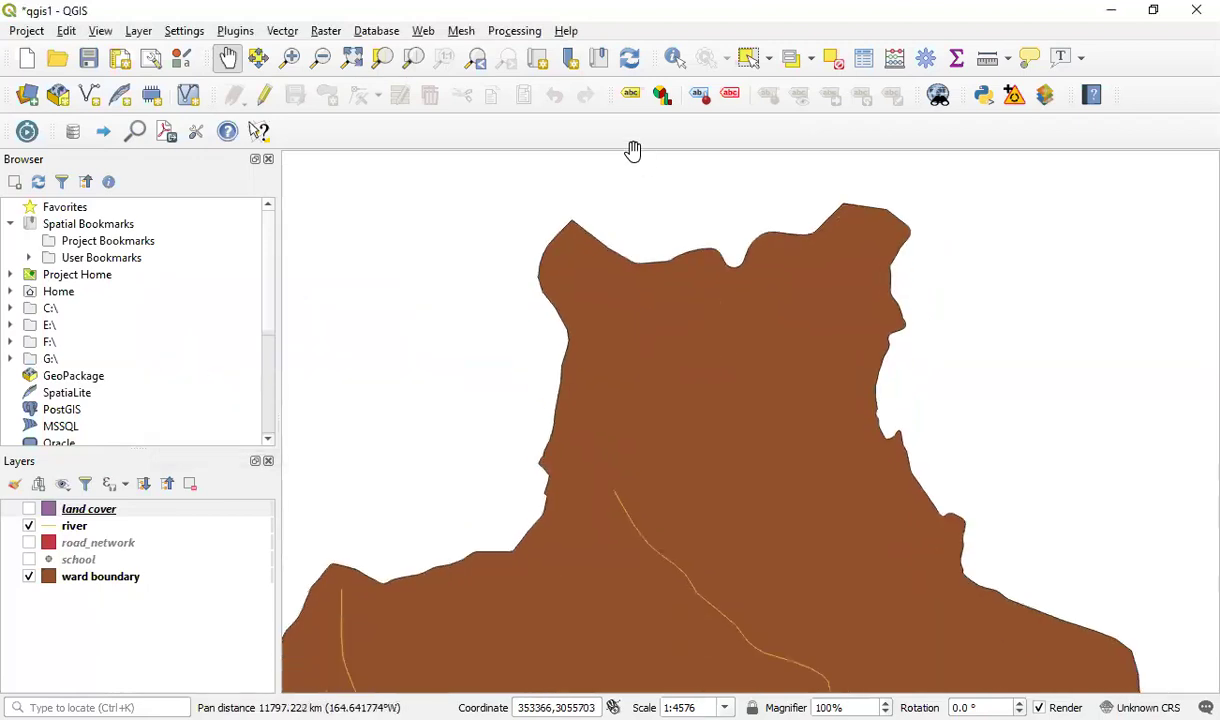
pyautogui.click(628, 62)
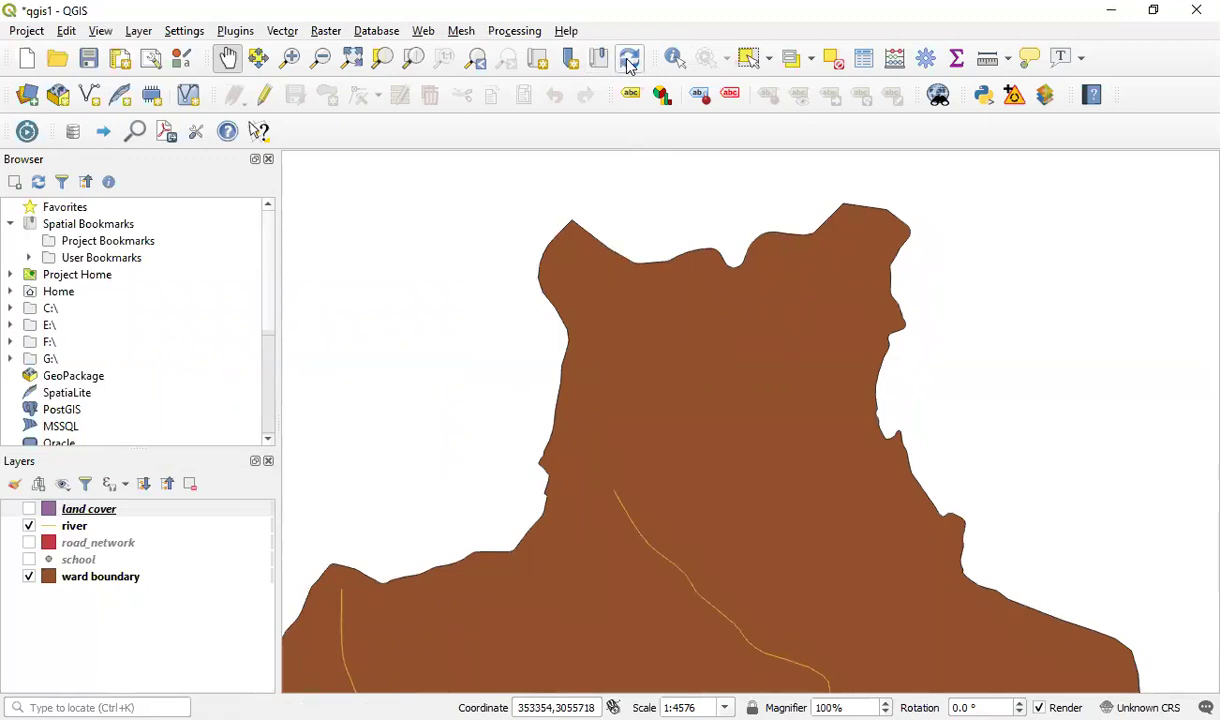
pyautogui.click(629, 62)
pyautogui.click(630, 62)
pyautogui.click(630, 62)
pyautogui.click(623, 189)
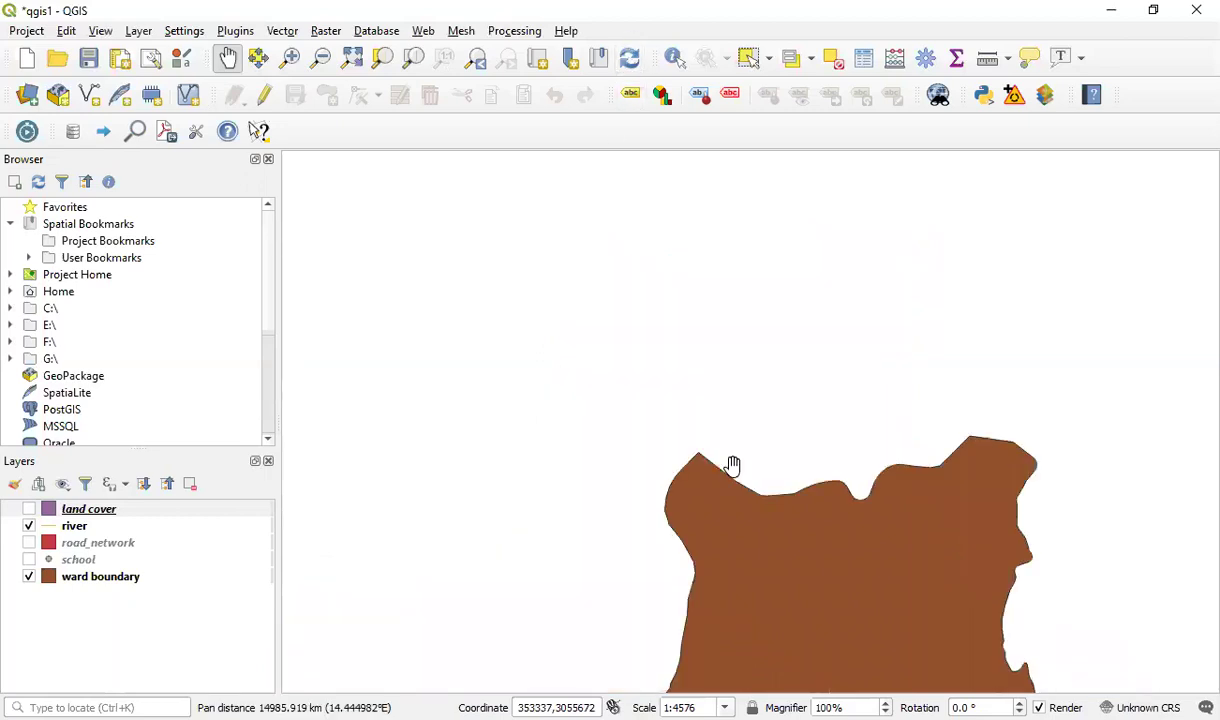
pyautogui.moveTo(730, 466); pyautogui.dragTo(562, 240)
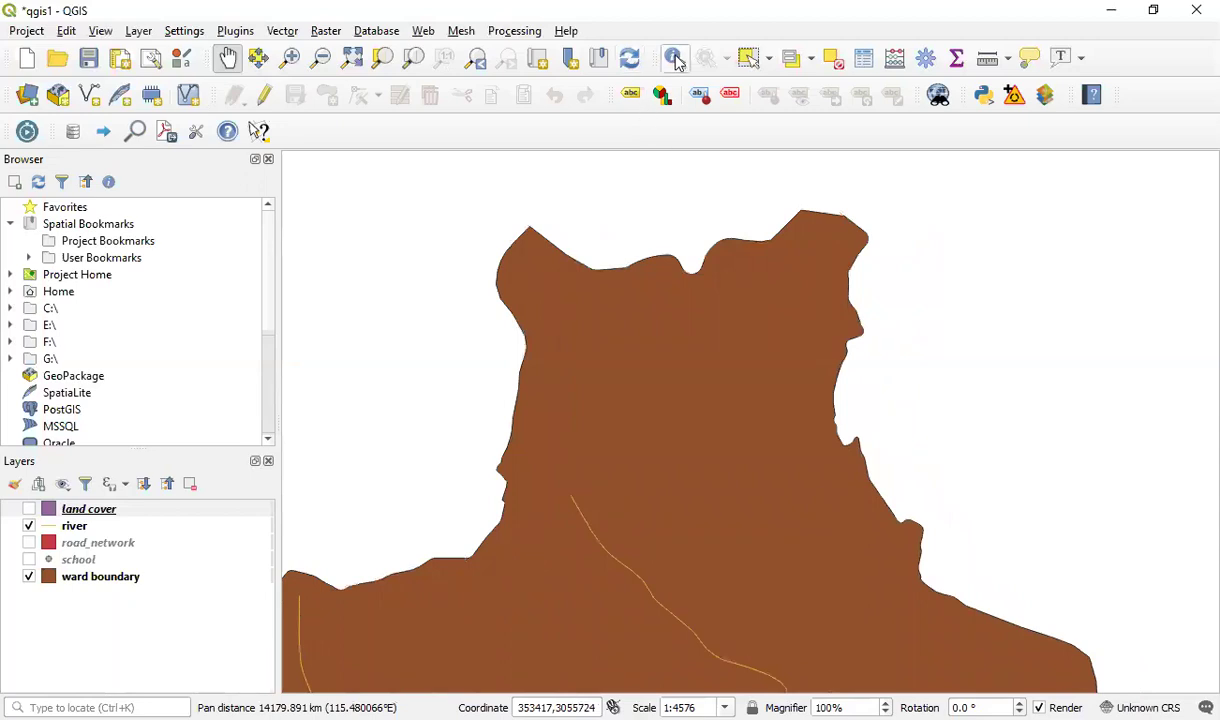
# Identify several land cover features in the northern part of the ward to examine their attributes, and close the results.
pyautogui.click(676, 62)
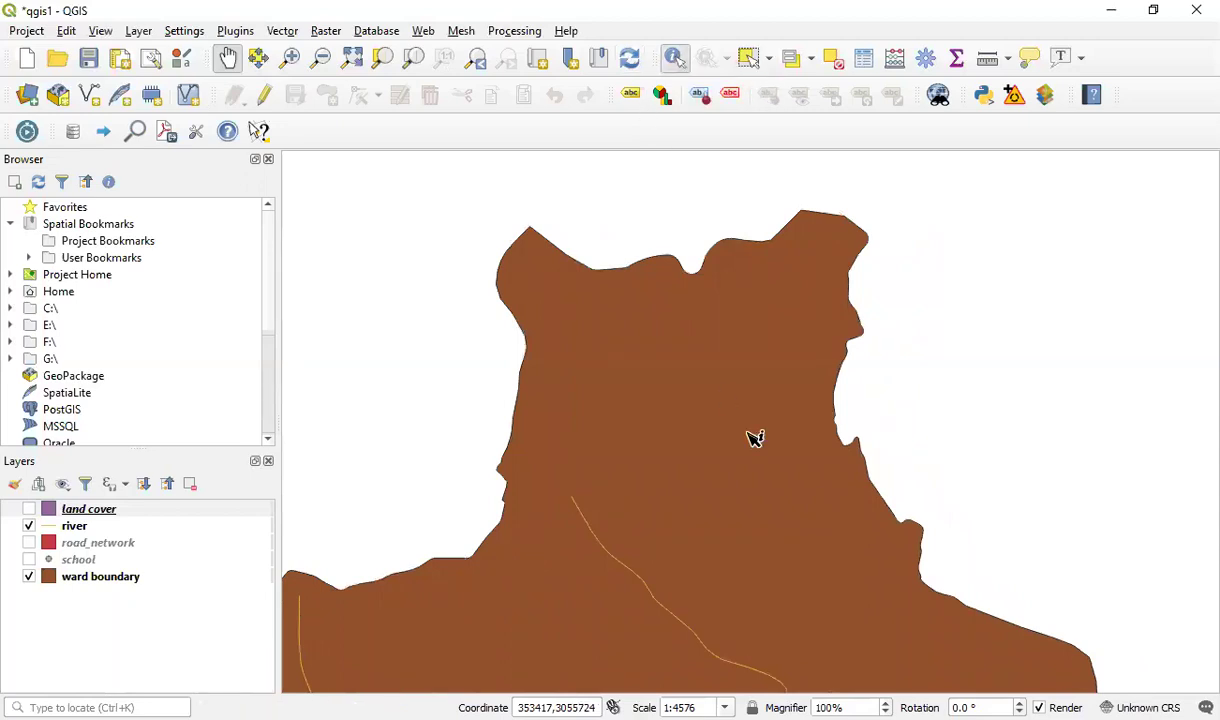
pyautogui.click(688, 510)
pyautogui.click(518, 522)
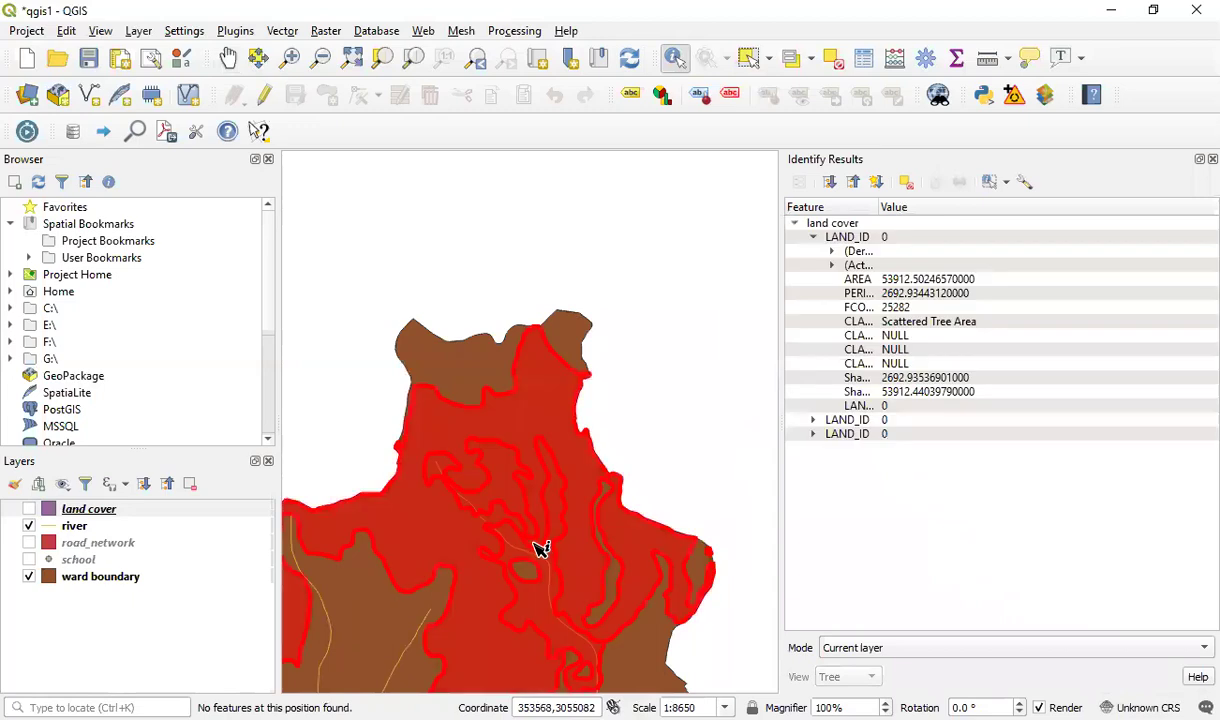
pyautogui.click(463, 354)
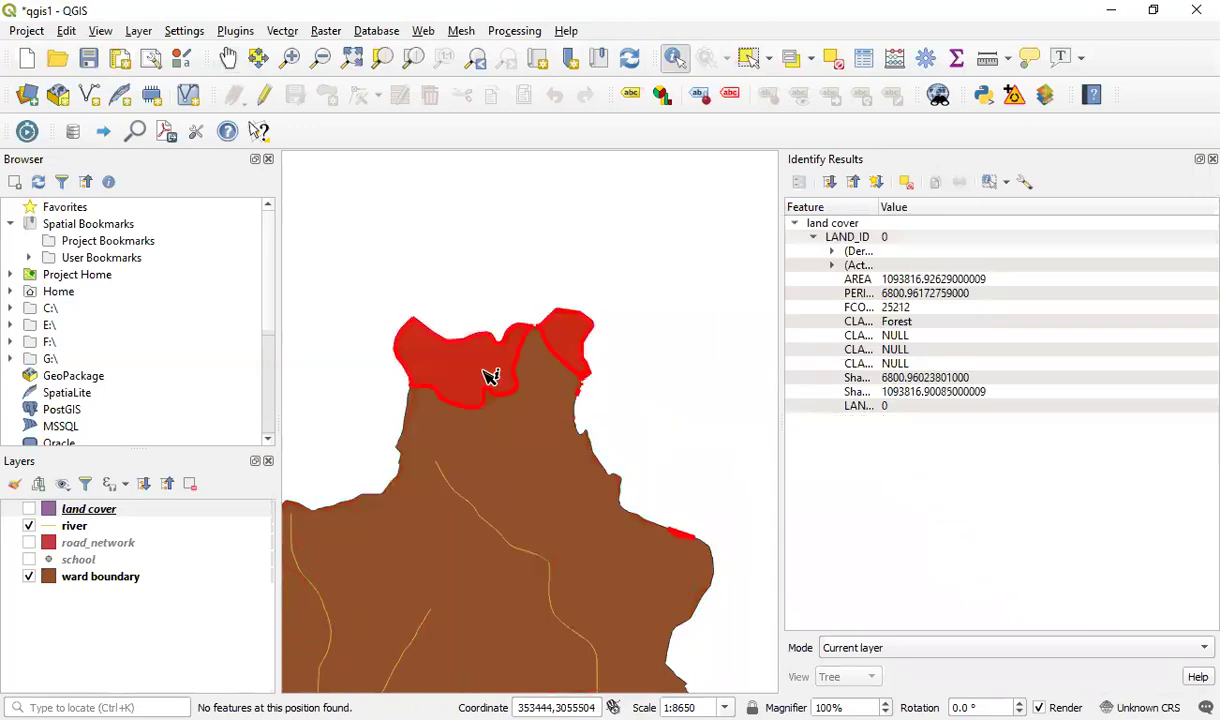
pyautogui.click(525, 368)
pyautogui.click(485, 351)
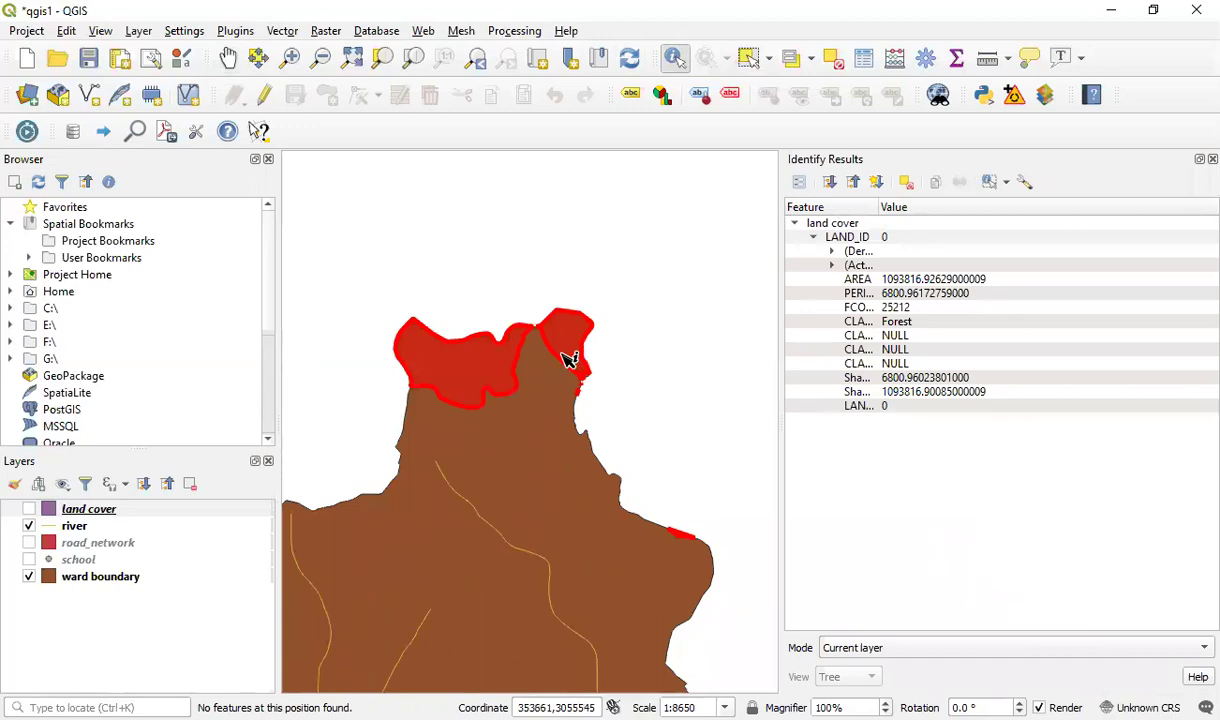
pyautogui.moveTo(546, 427); pyautogui.dragTo(681, 327)
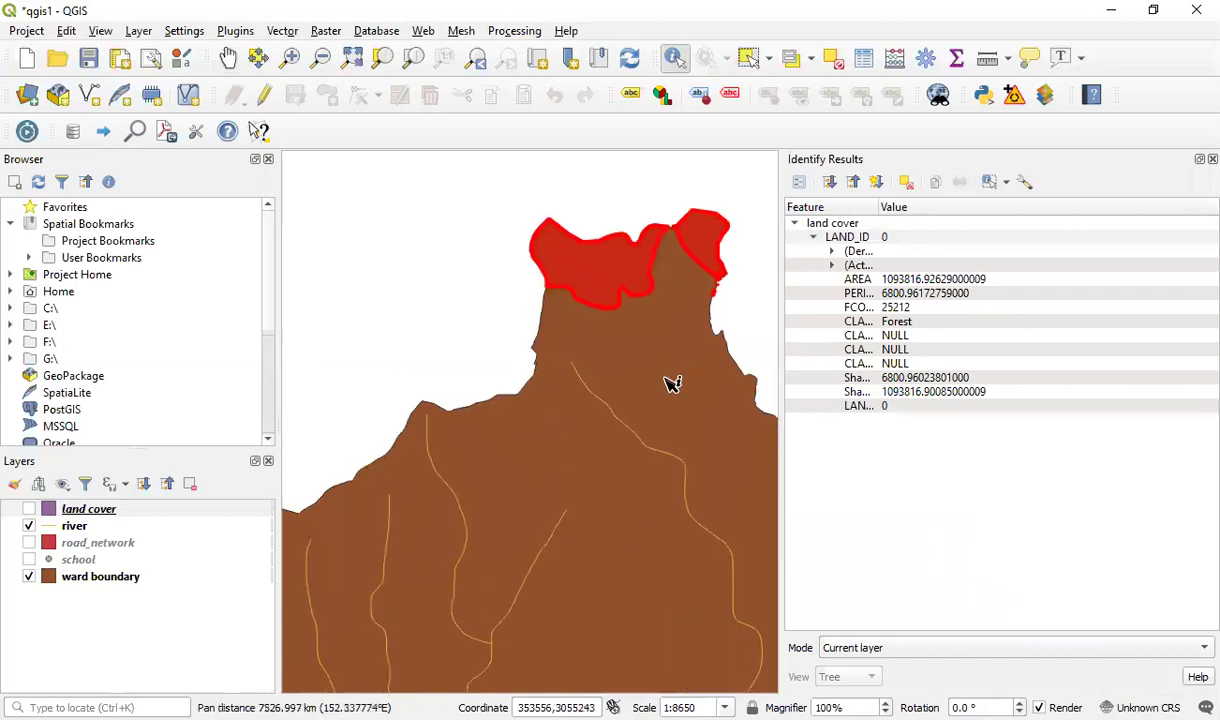
pyautogui.click(1212, 159)
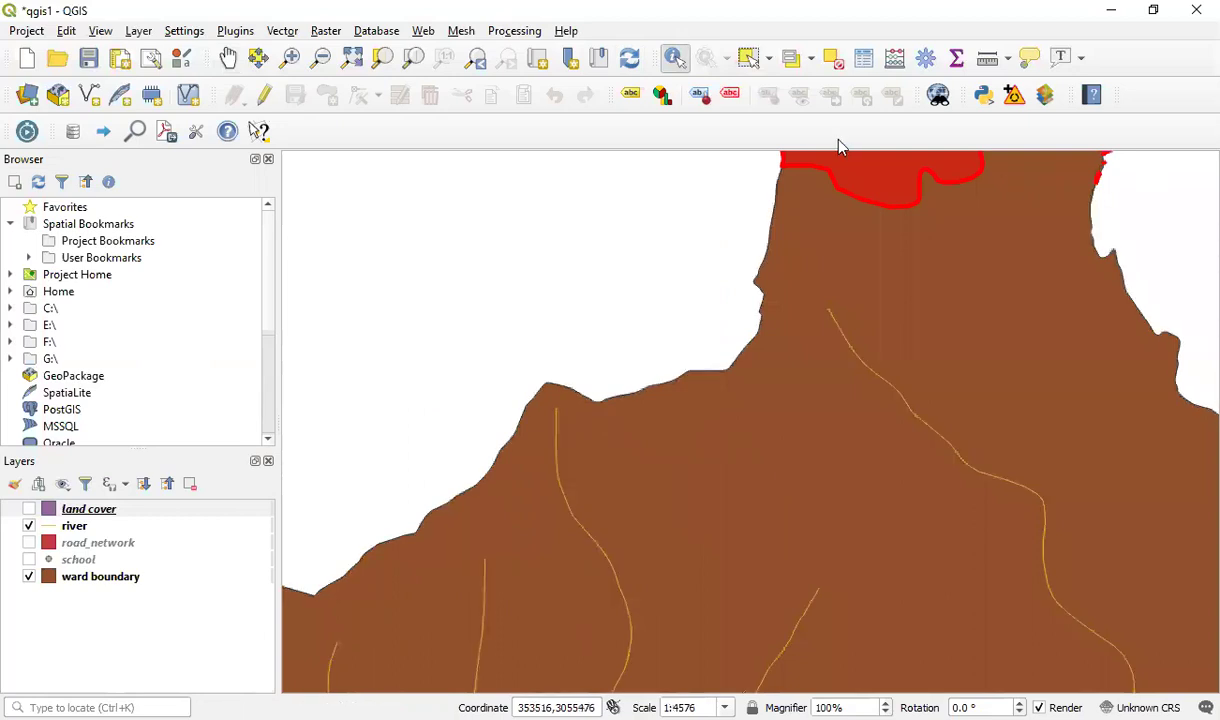
# Switch from identifying to selecting features and make the land cover layer visible again.
pyautogui.moveTo(792, 263); pyautogui.dragTo(752, 170)
pyautogui.moveTo(853, 193); pyautogui.dragTo(790, 185)
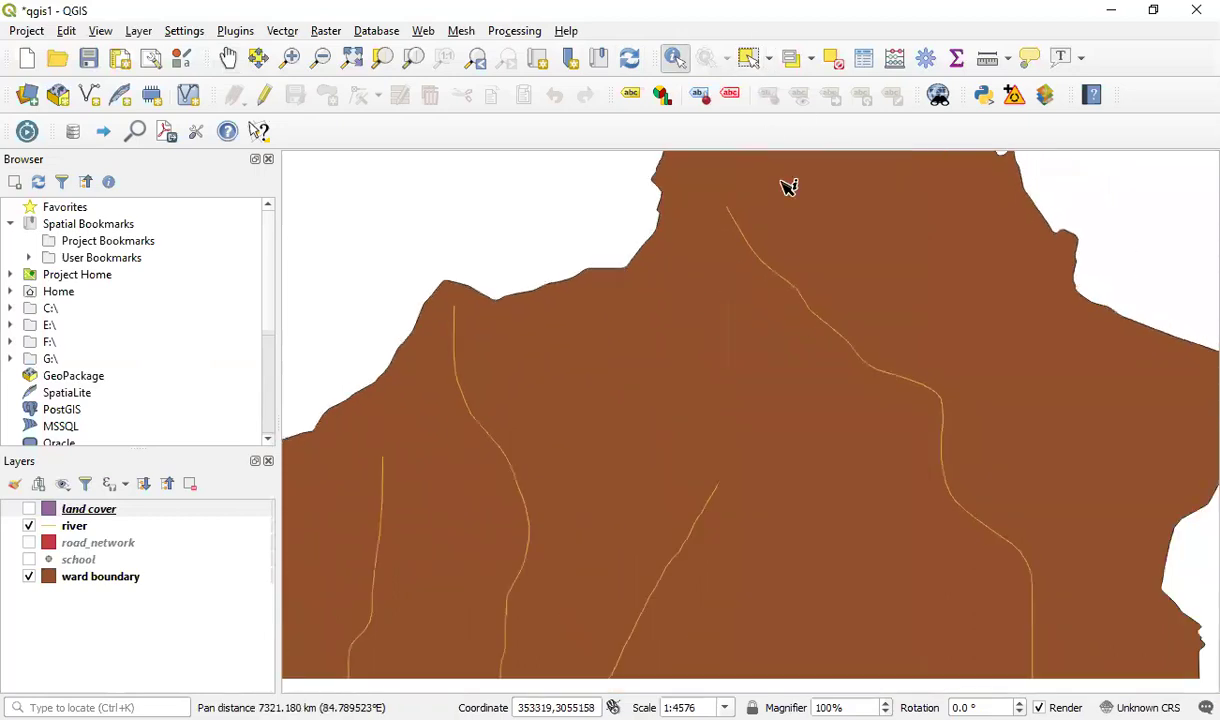
pyautogui.click(748, 58)
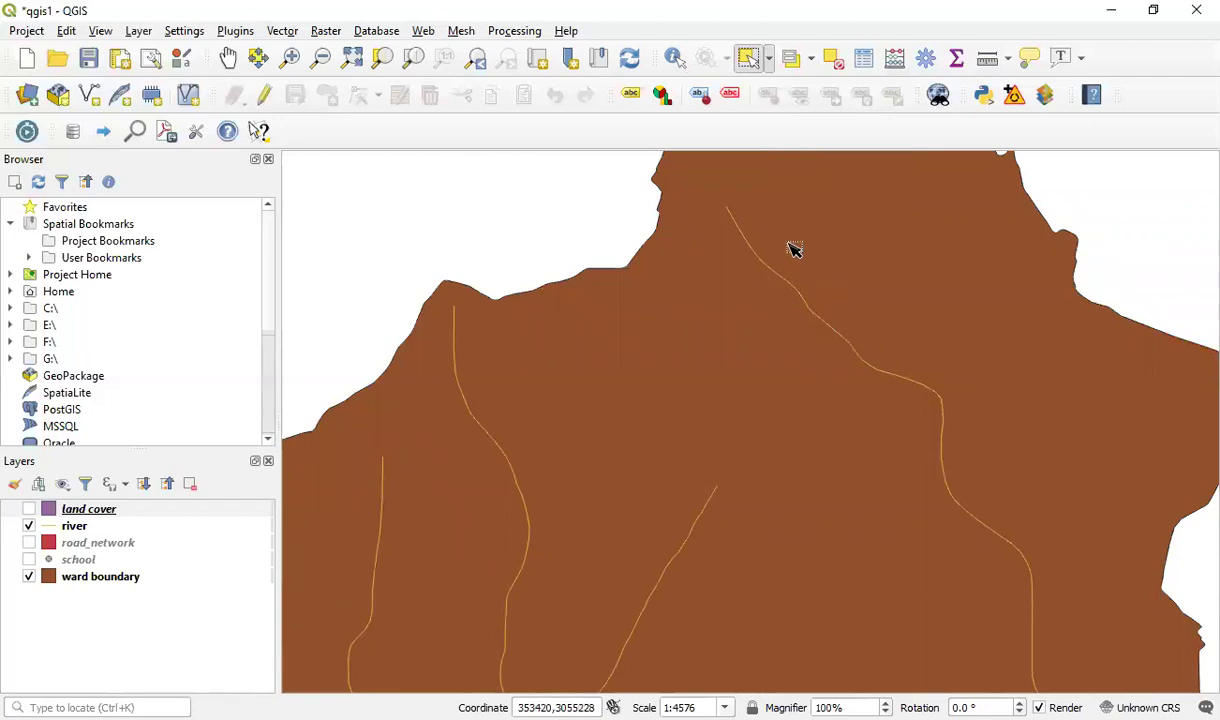
pyautogui.moveTo(712, 207); pyautogui.dragTo(955, 413)
pyautogui.moveTo(1070, 192); pyautogui.dragTo(809, 528)
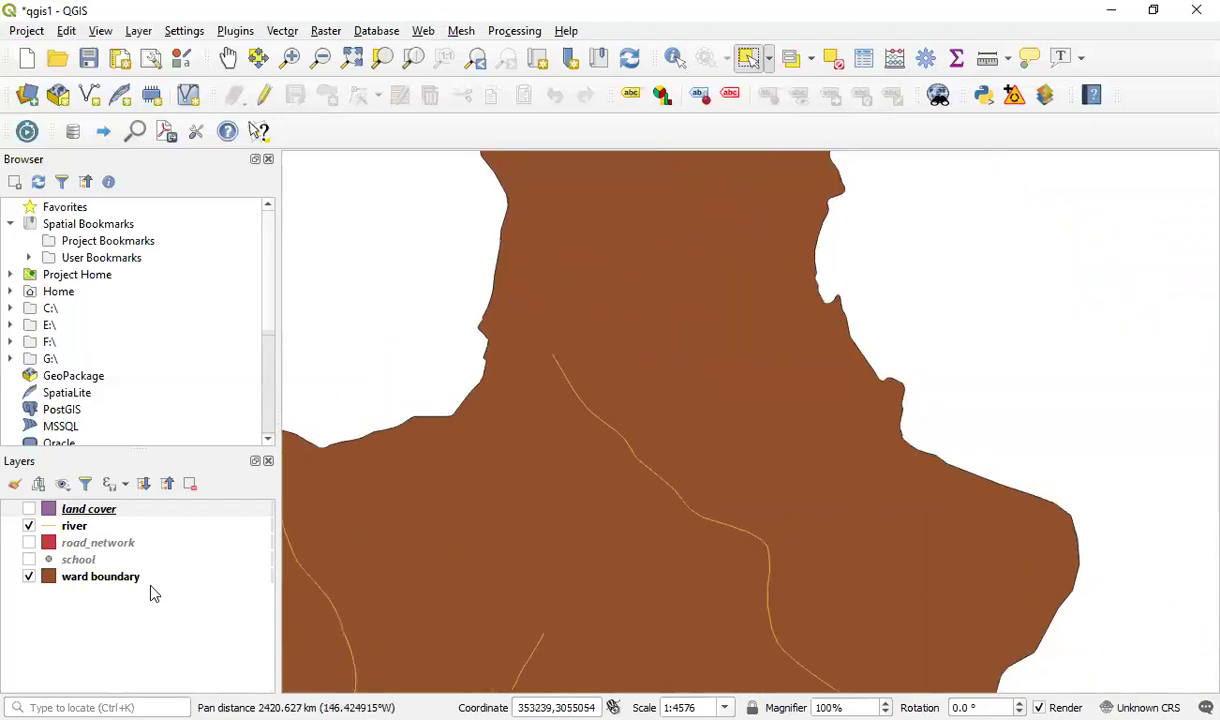
pyautogui.click(29, 509)
# Select land cover polygons by area and individually, ending with the narrow branching polygon near the middle of the view.
pyautogui.moveTo(748, 303); pyautogui.dragTo(714, 352)
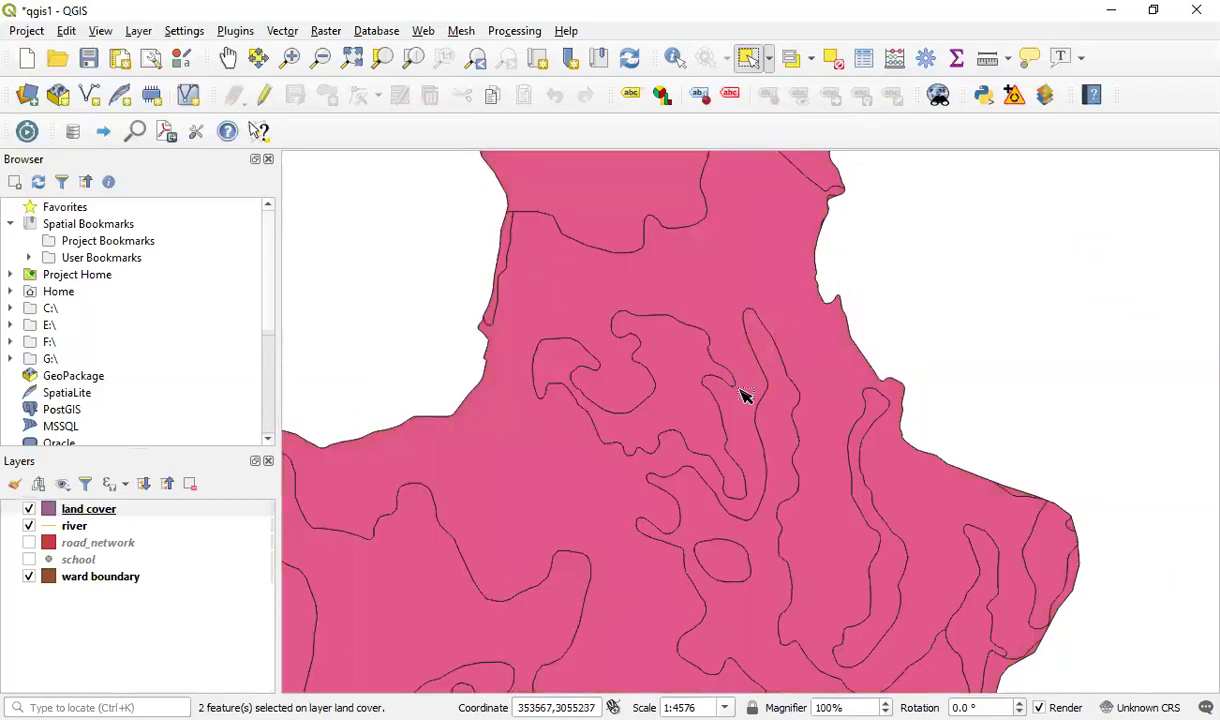
pyautogui.click(765, 251)
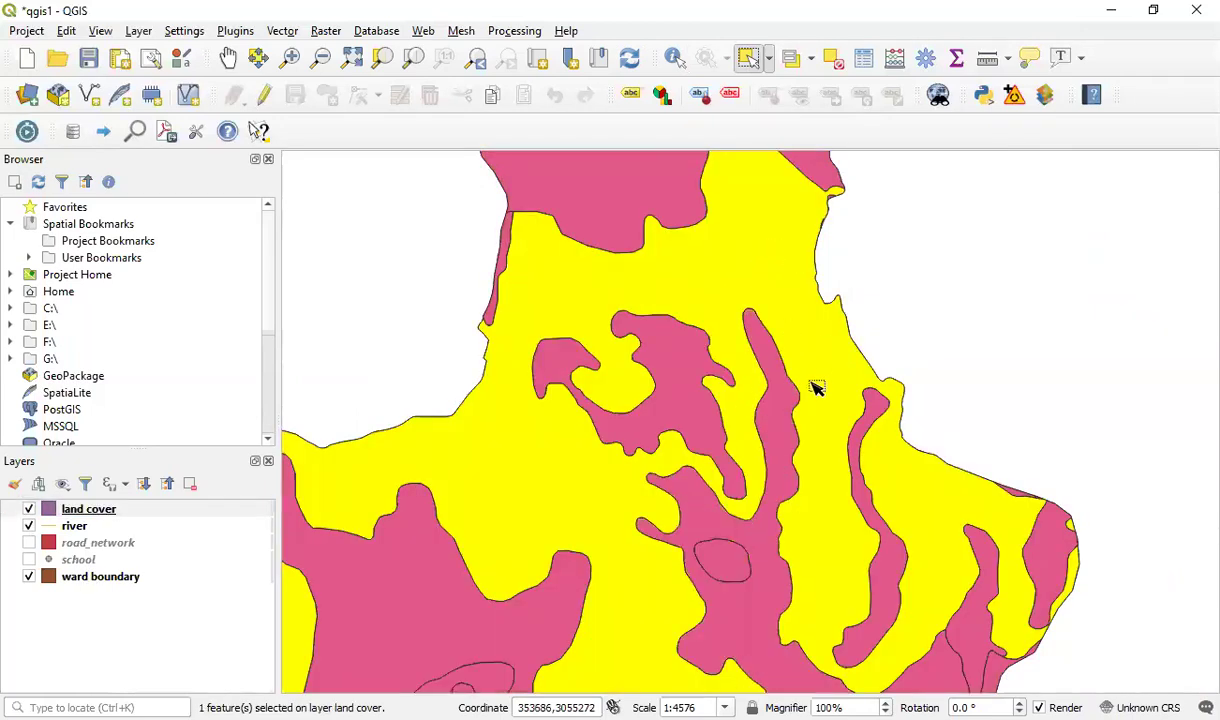
pyautogui.click(783, 403)
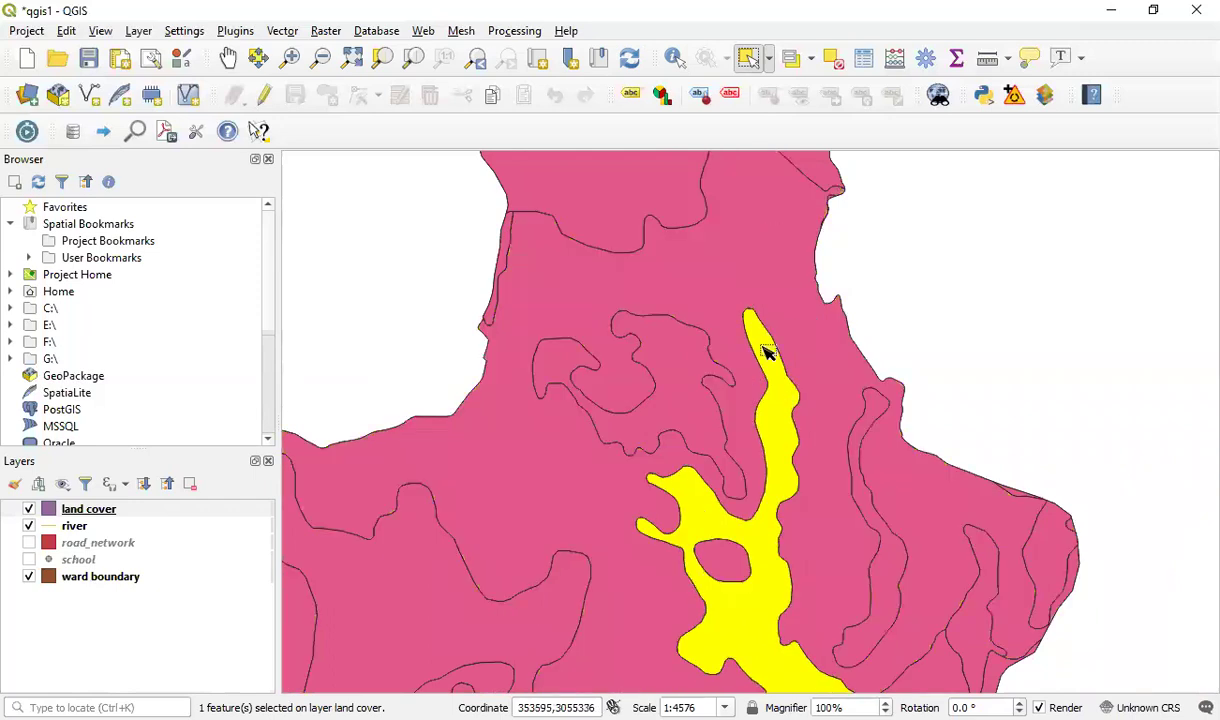
# Select several individual land cover polygons one after another, and clear the selection at an empty spot outside the ward.
pyautogui.click(865, 445)
pyautogui.click(640, 355)
pyautogui.click(655, 188)
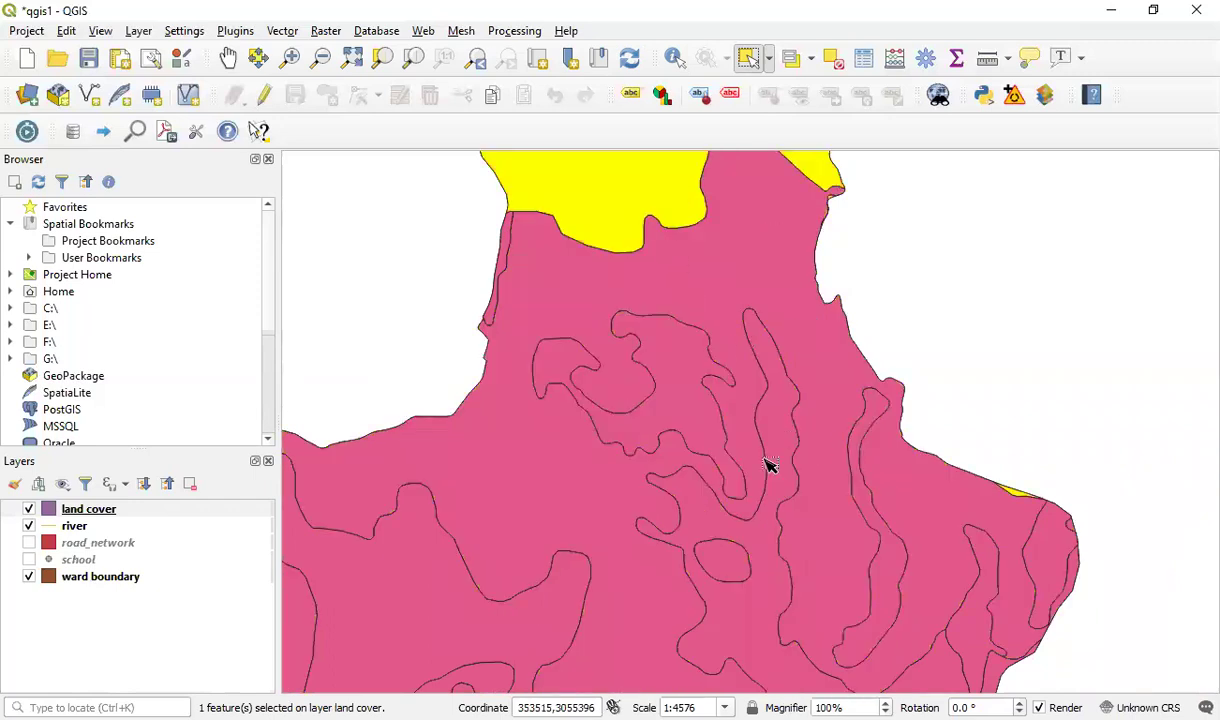
pyautogui.click(808, 490)
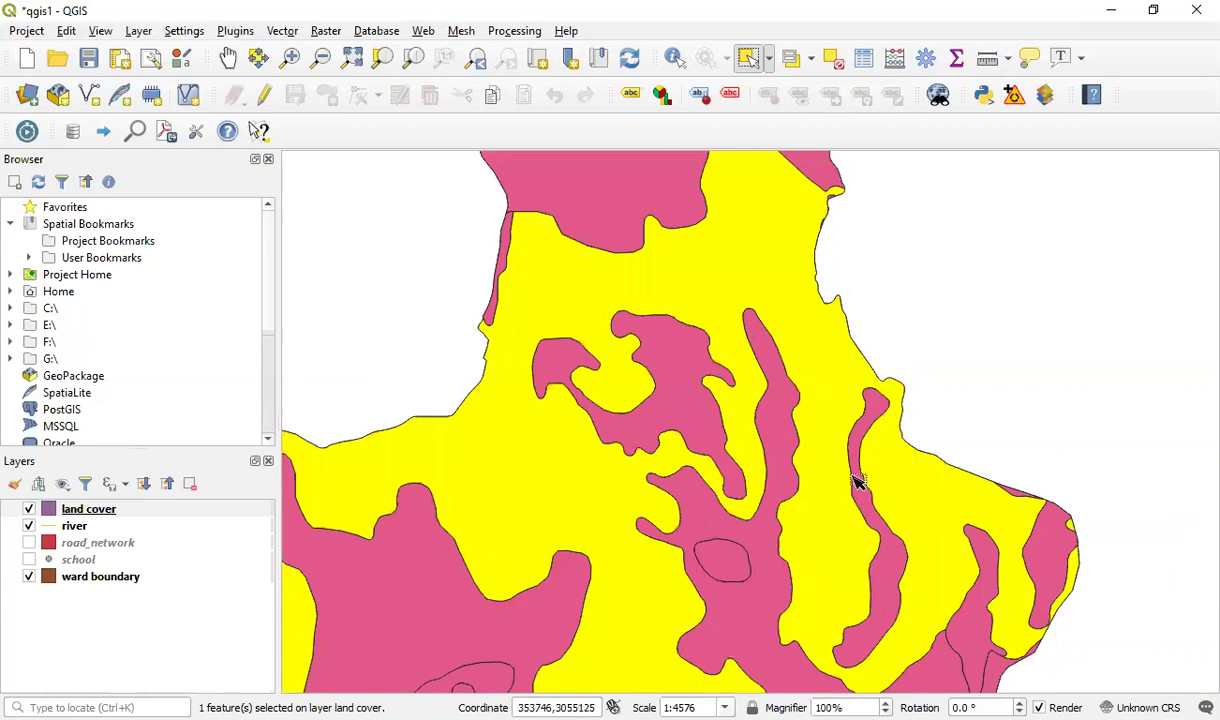
pyautogui.click(885, 315)
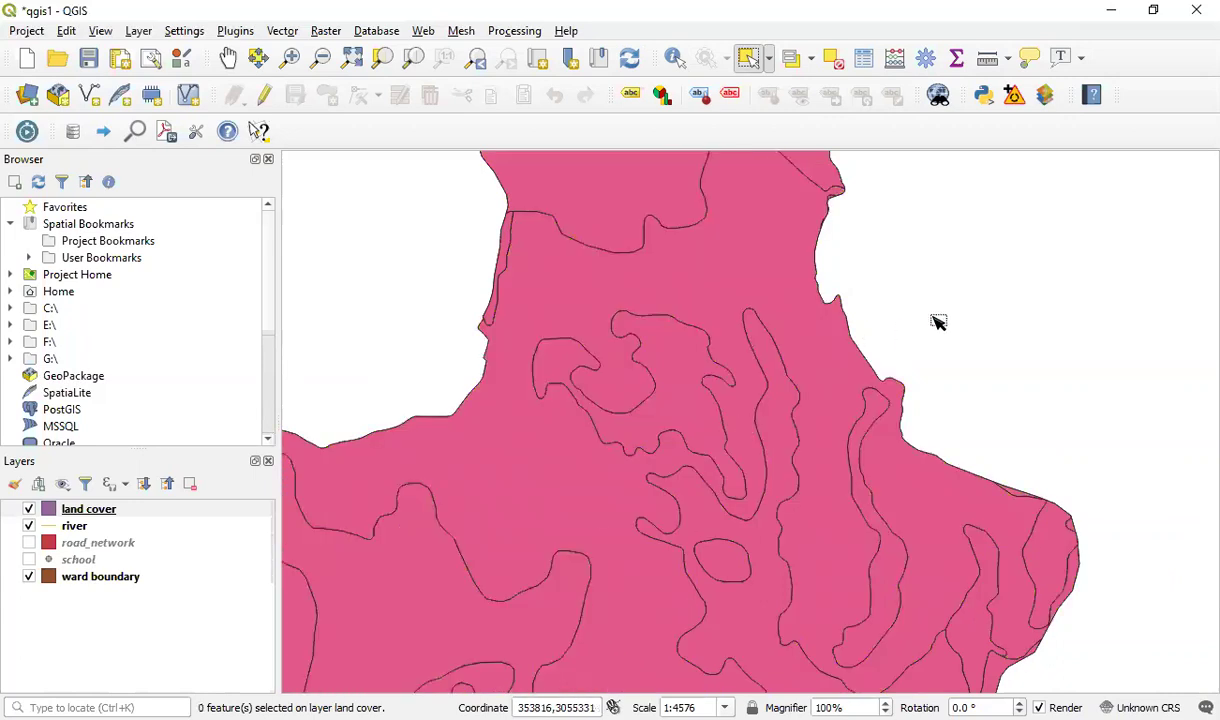
# Open selection by value for the land cover layer, try "f" as the FCODE value, and clear it again.
pyautogui.click(812, 60)
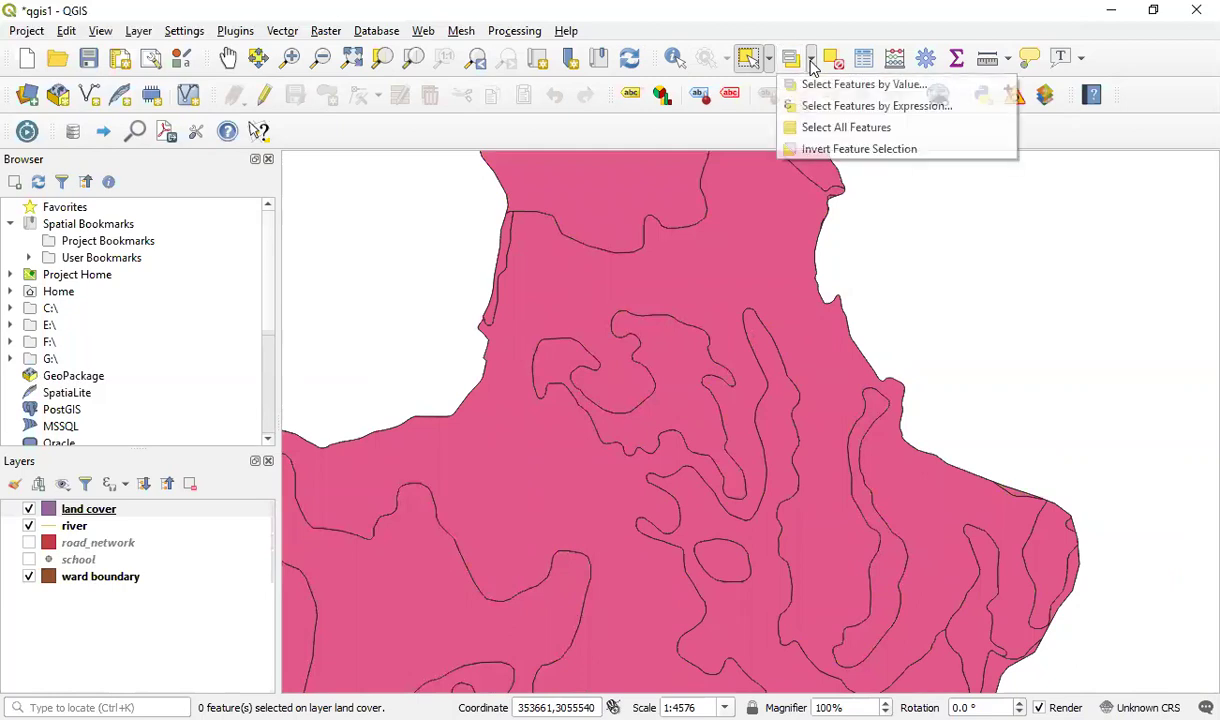
pyautogui.click(815, 86)
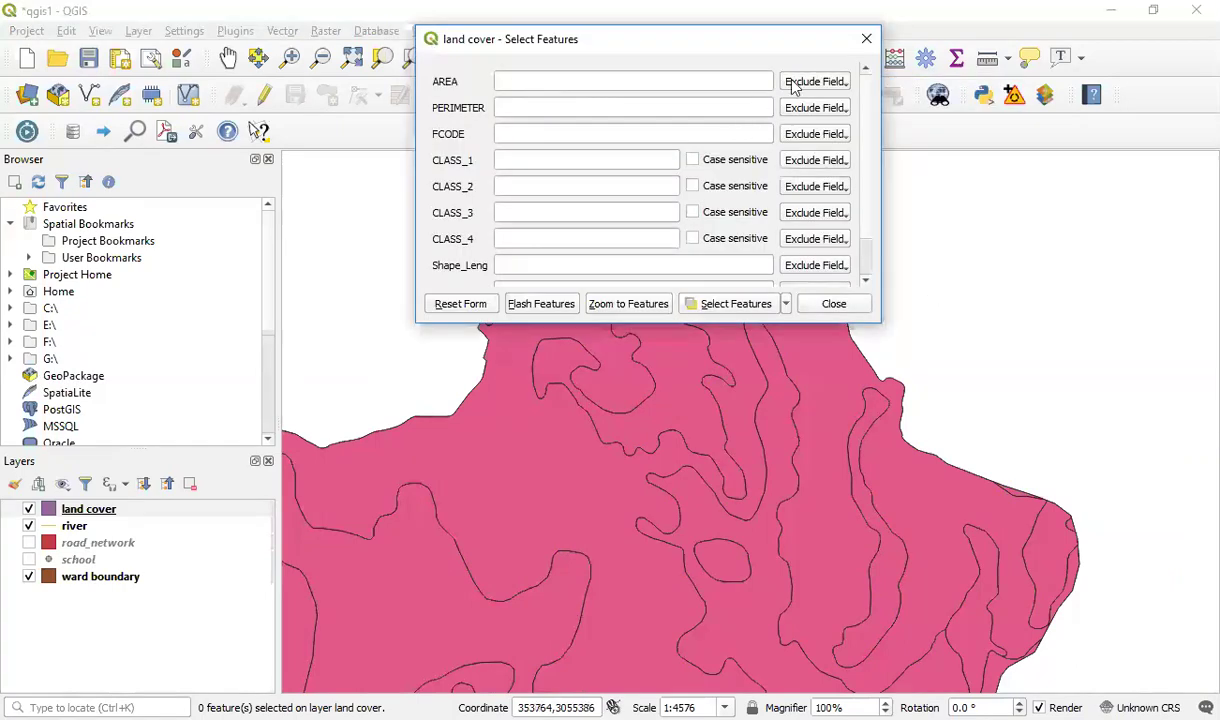
pyautogui.click(710, 83)
pyautogui.click(690, 108)
pyautogui.click(620, 130)
pyautogui.write('1')
pyautogui.press('BackSpace')
pyautogui.write('1')
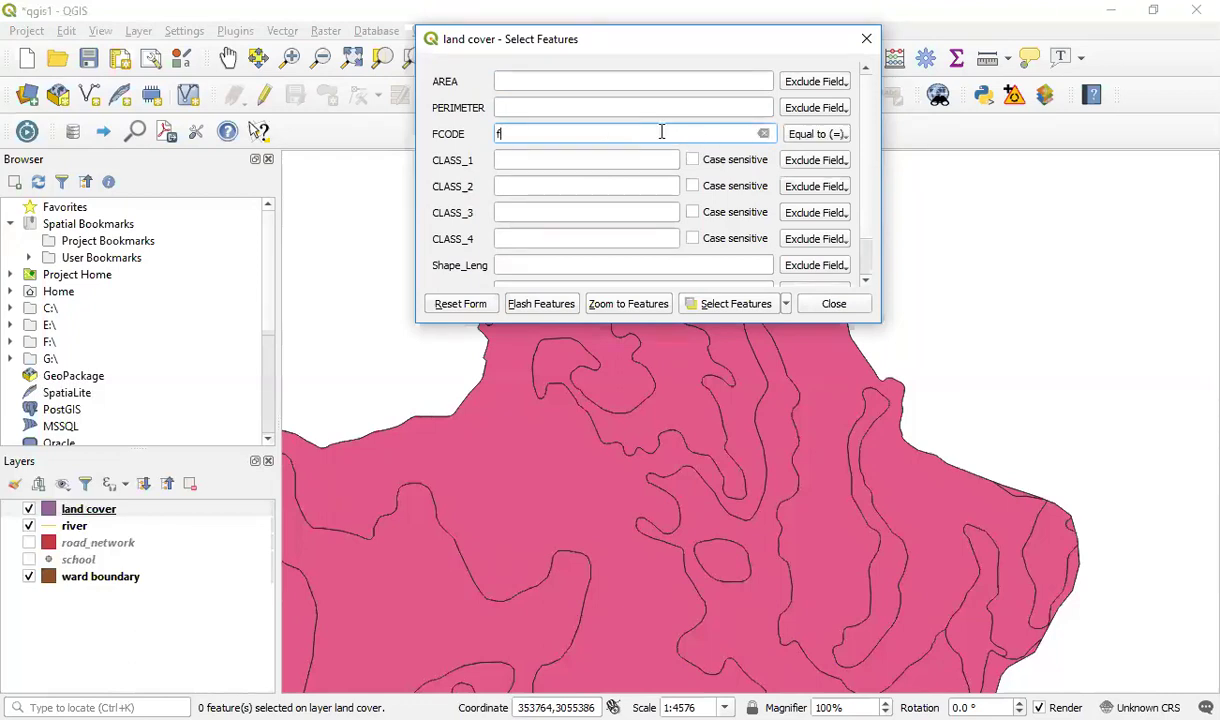
pyautogui.press('BackSpace')
# Look through the attribute fields of the select-by-value form and close it without selecting features.
pyautogui.scroll(-1, 615, 166)
pyautogui.scroll(1, 615, 175)
pyautogui.scroll(-1, 716, 163)
pyautogui.scroll(1, 717, 170)
pyautogui.scroll(-1, 722, 178)
pyautogui.scroll(1, 735, 188)
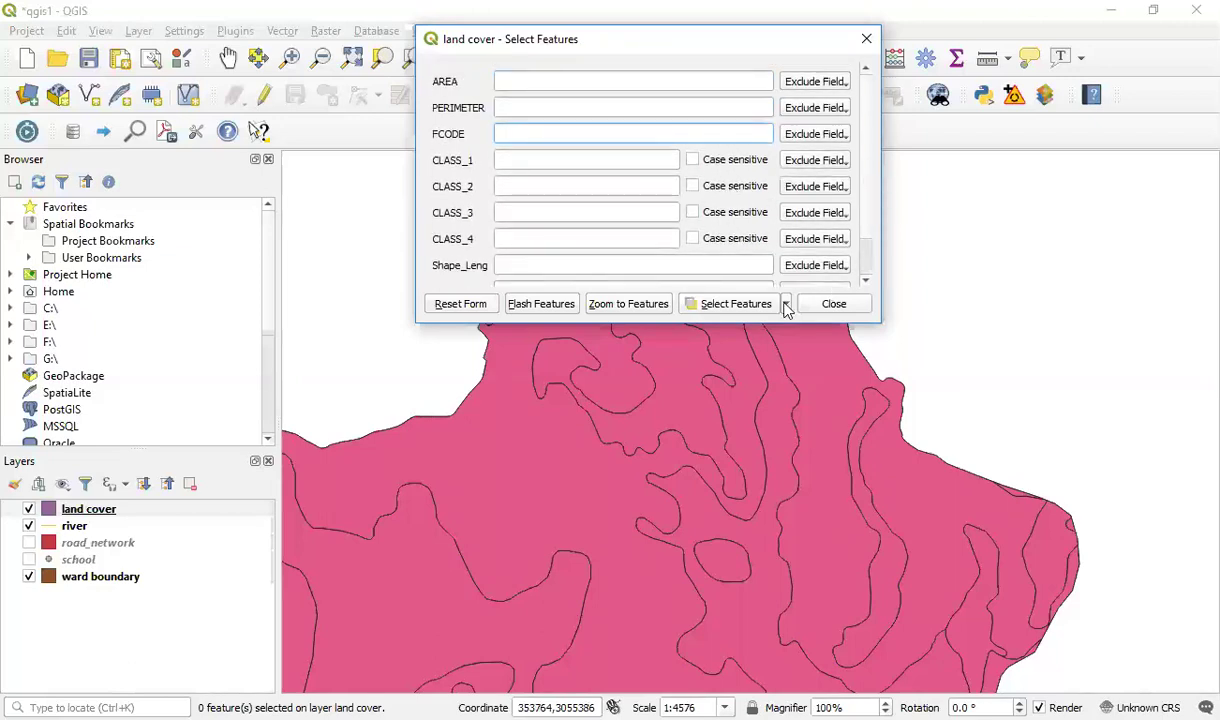
pyautogui.click(866, 38)
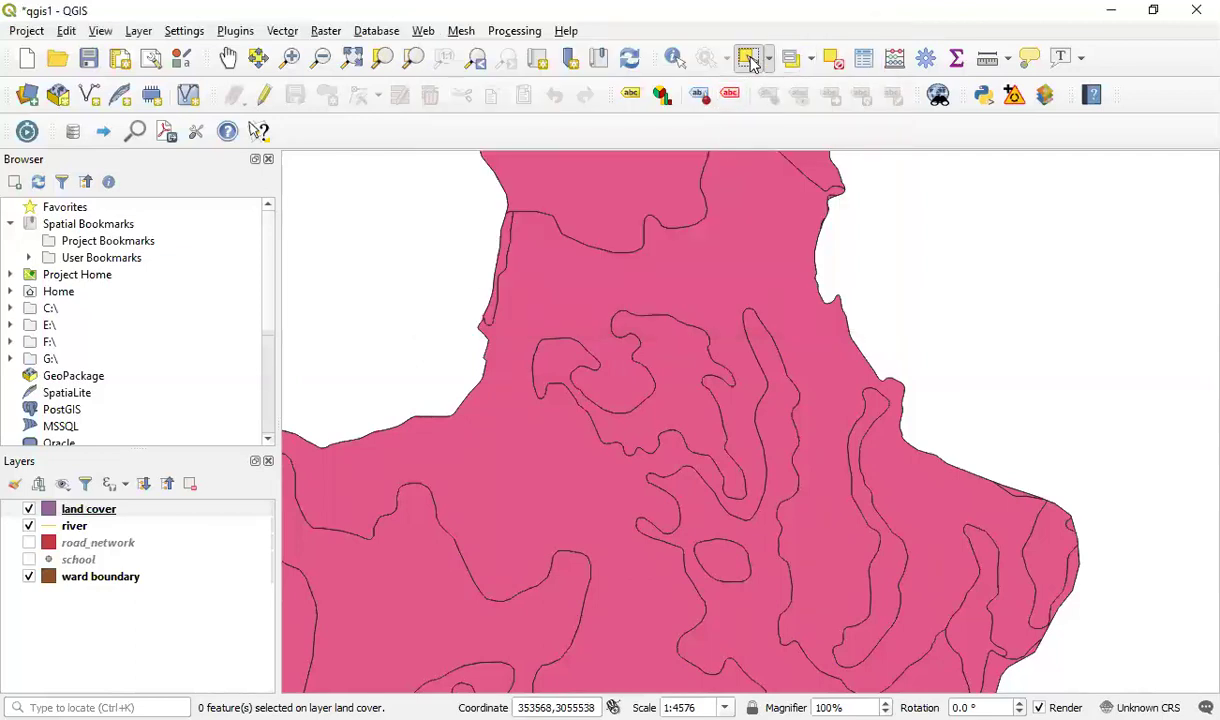
# Select the narrow branching polygon and a neighbouring area repeatedly, deselecting all features each time.
pyautogui.click(765, 360)
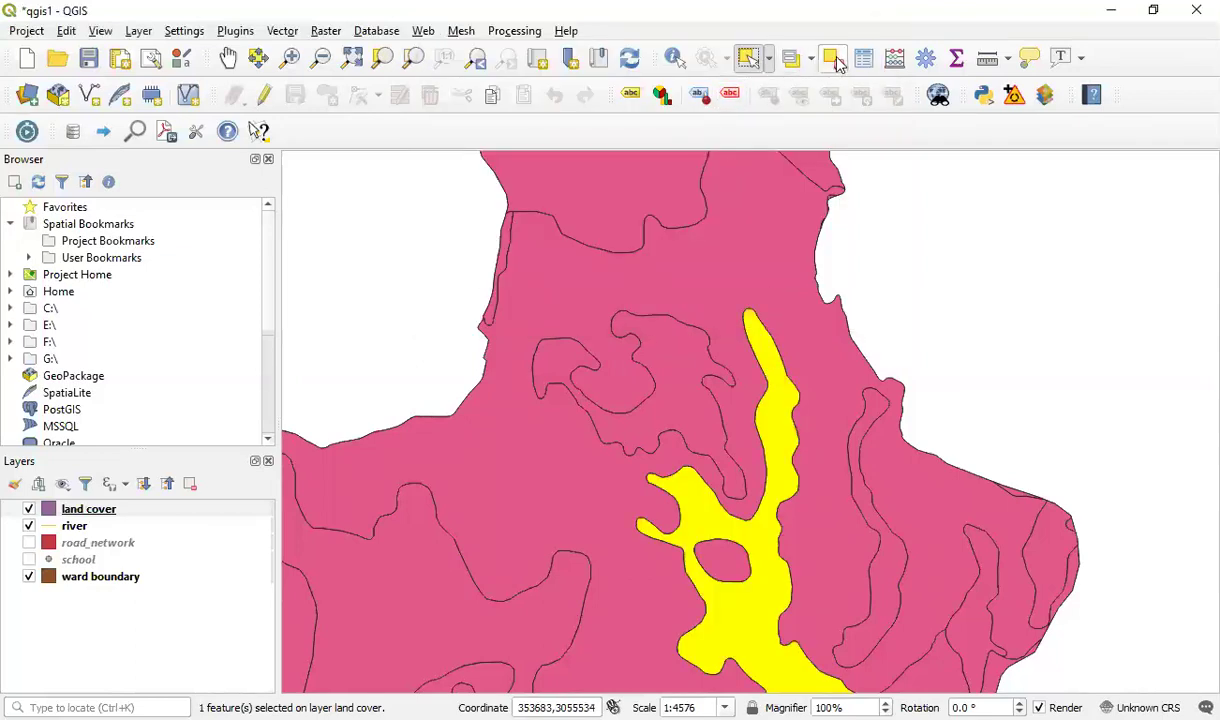
pyautogui.click(835, 59)
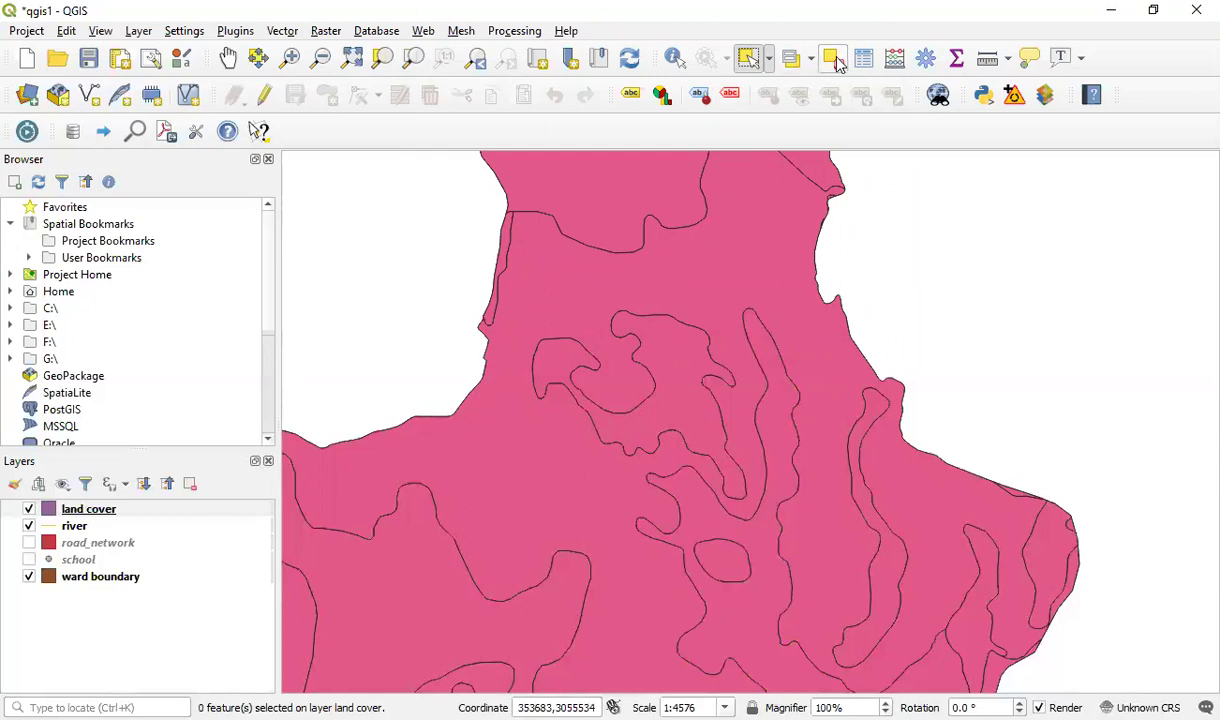
pyautogui.click(780, 356)
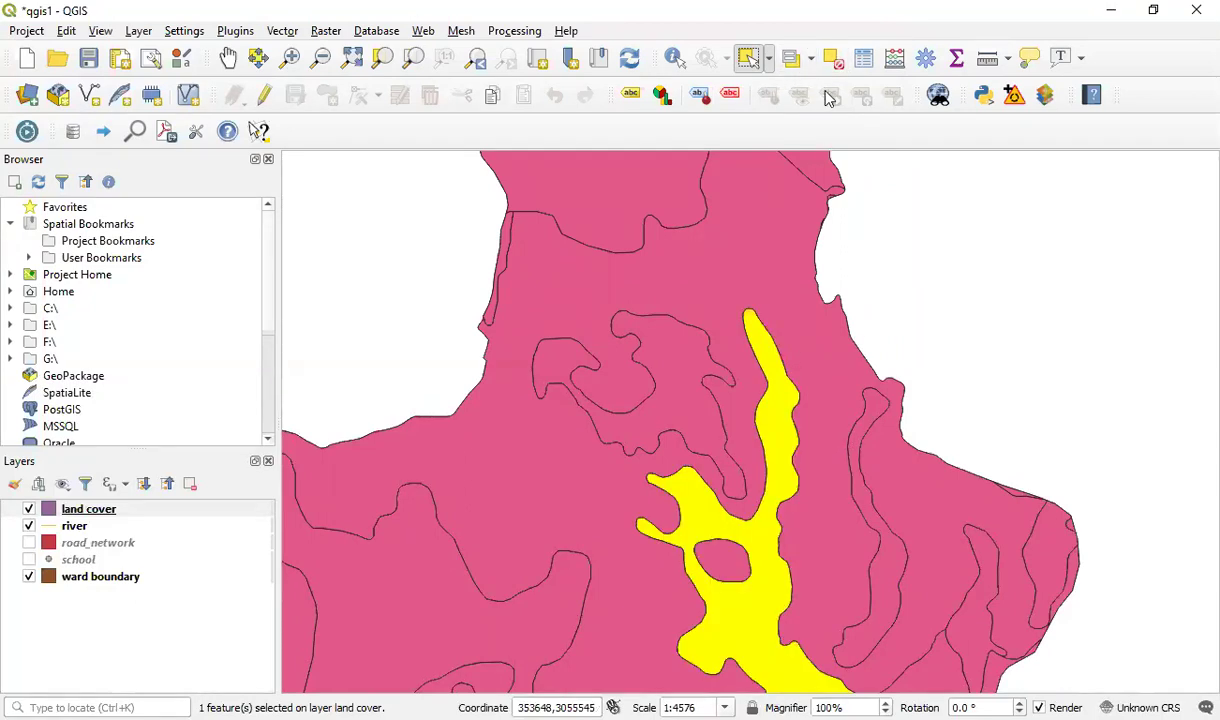
pyautogui.click(834, 59)
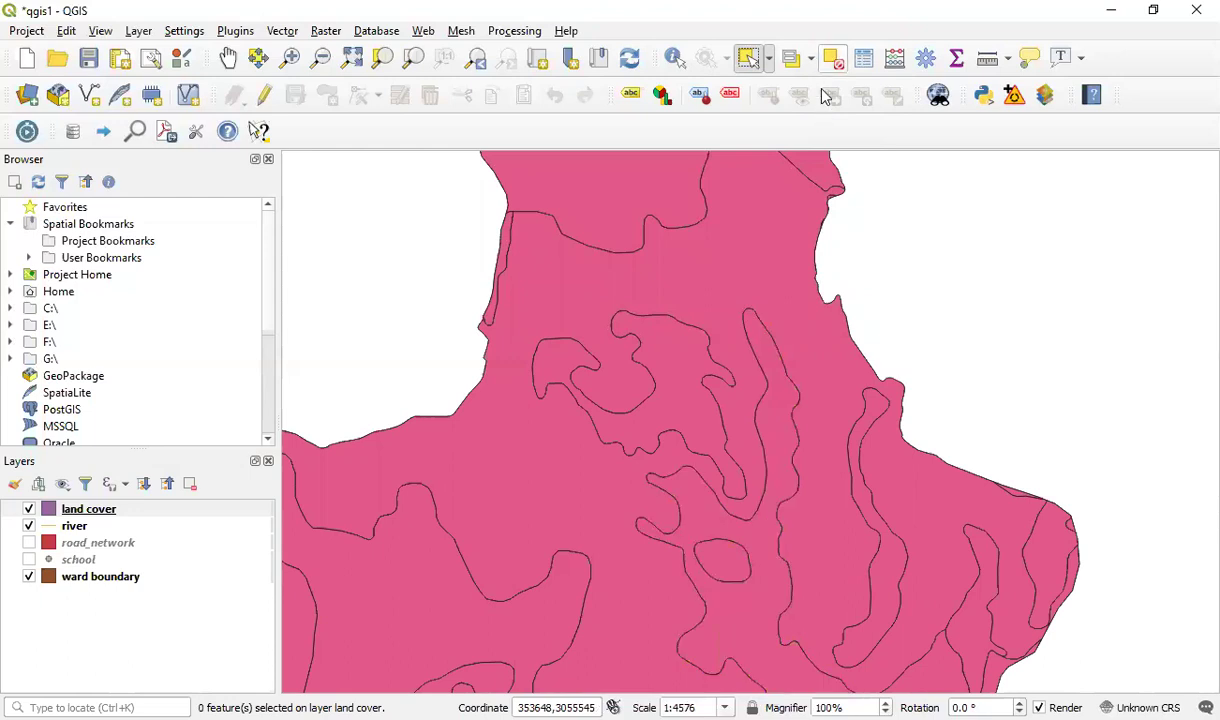
pyautogui.click(785, 416)
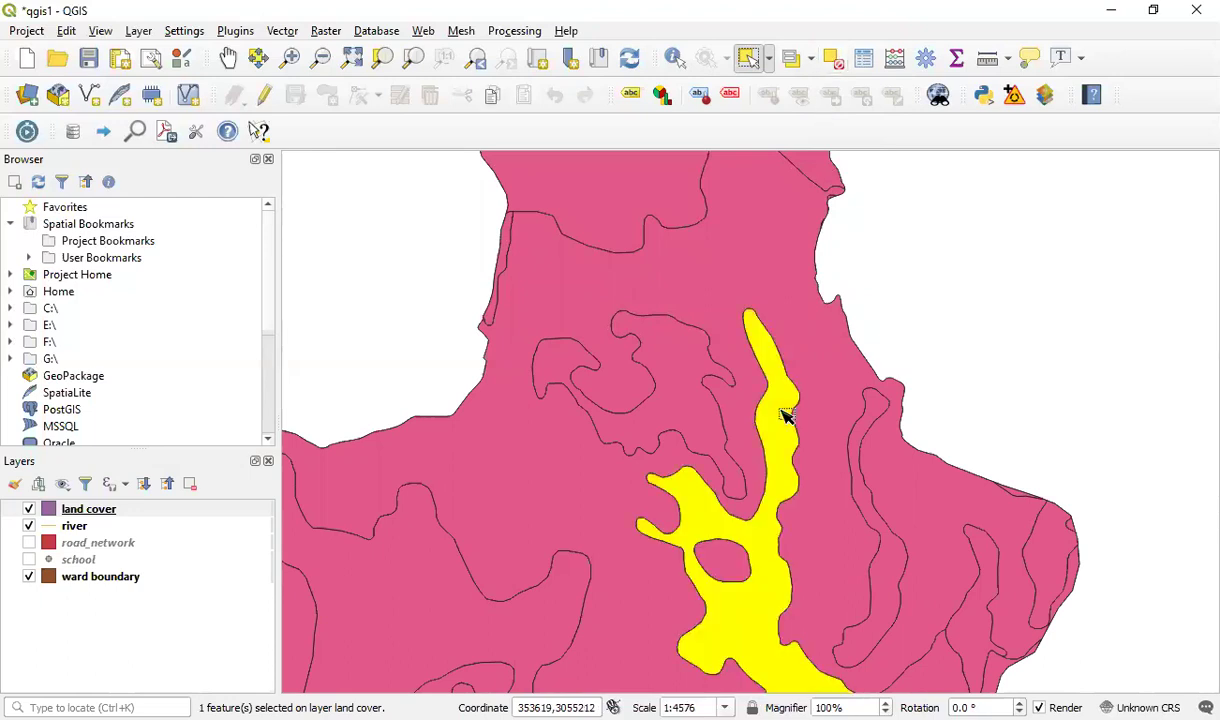
pyautogui.click(689, 403)
pyautogui.click(834, 59)
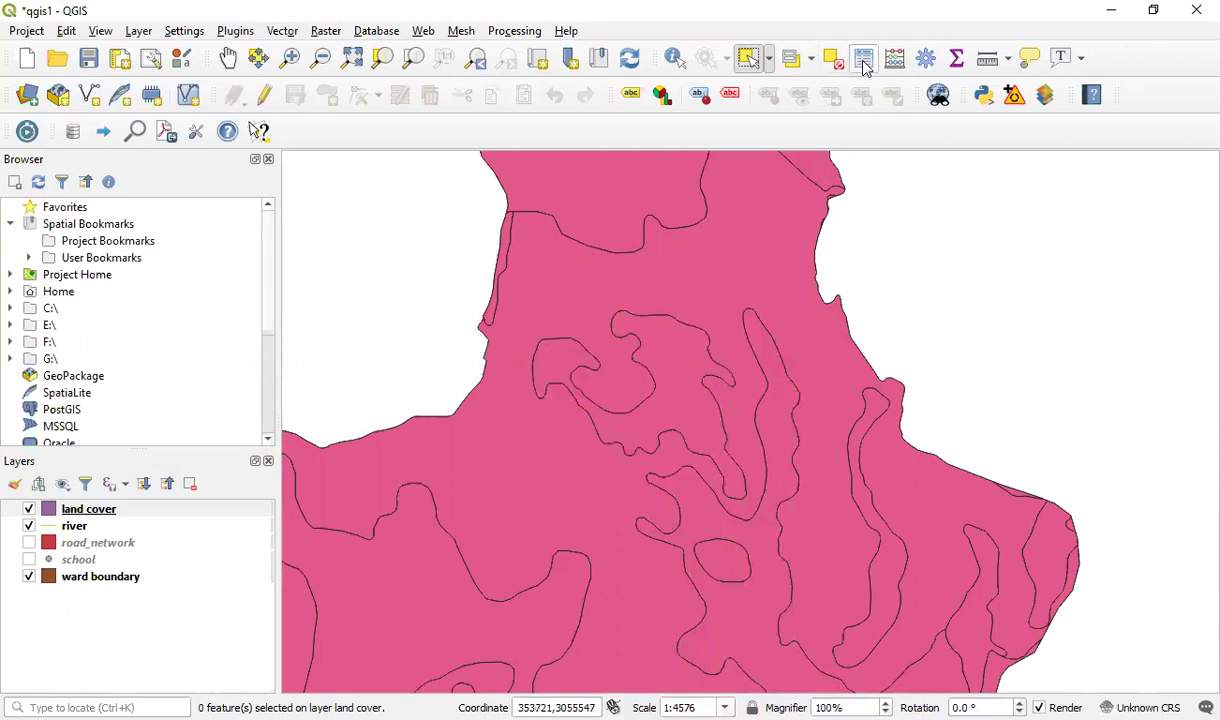
# Open the land cover attribute table and Field Calculator to review the options for creating or updating a field, and close the calculator.
pyautogui.click(864, 62)
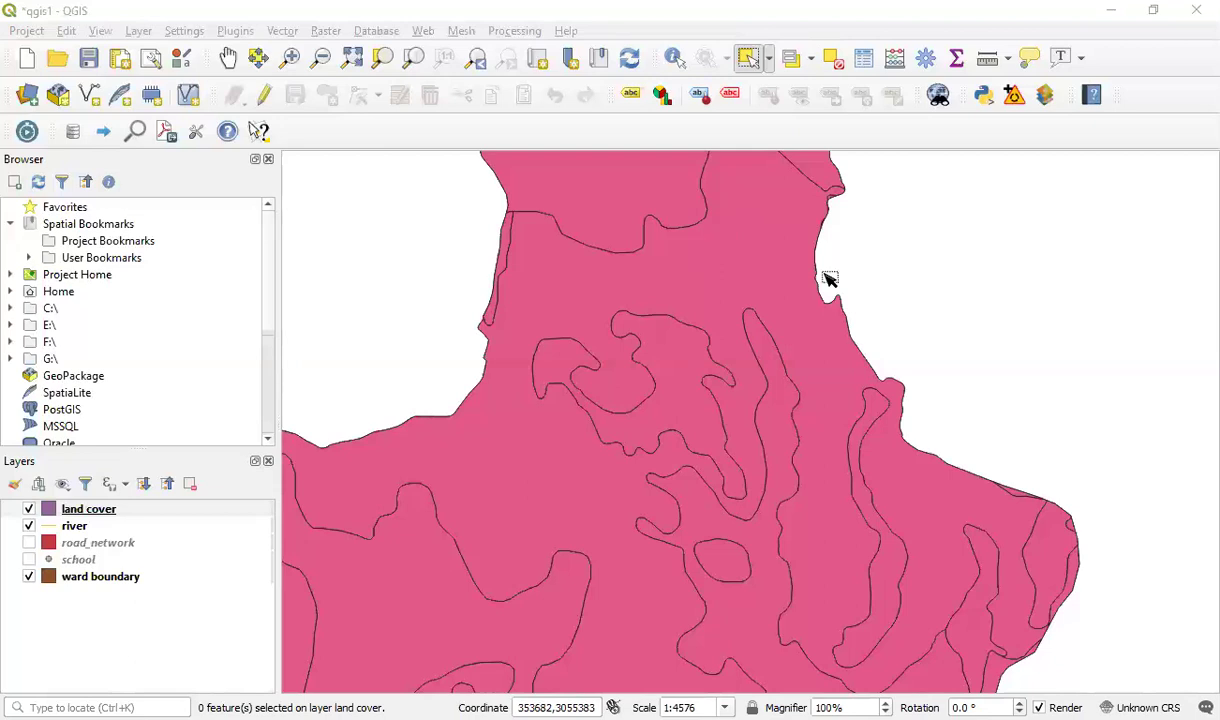
pyautogui.click(894, 62)
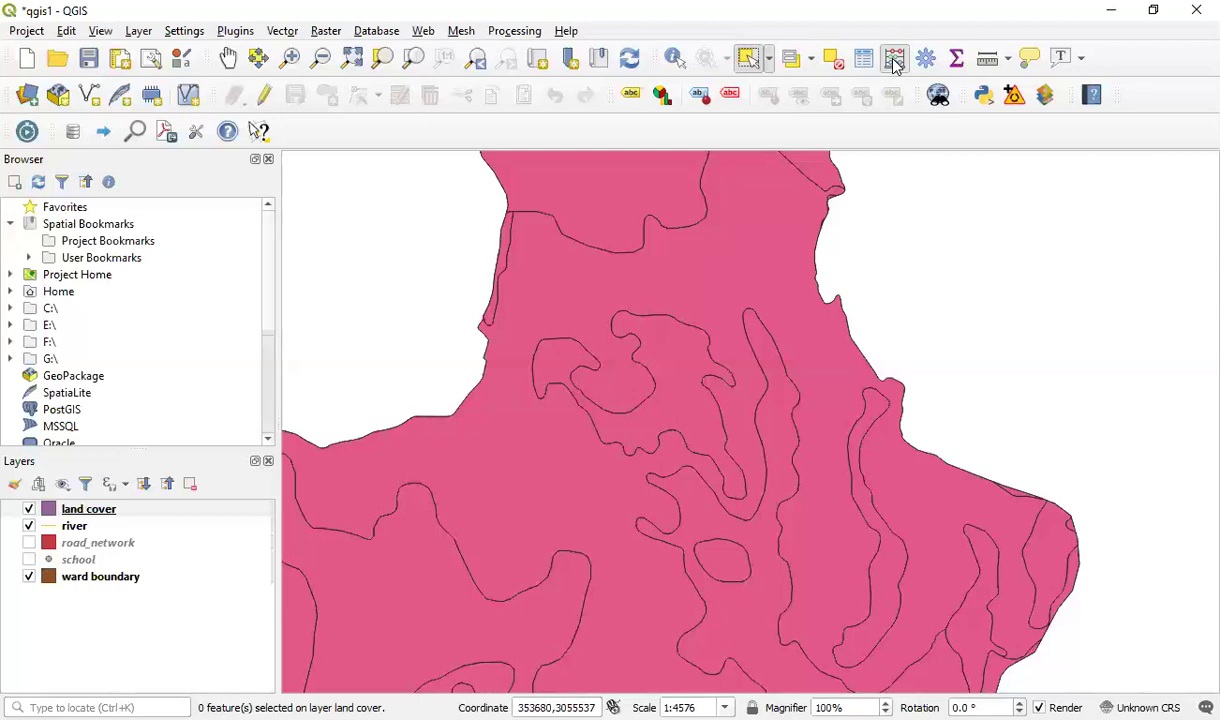
pyautogui.click(894, 62)
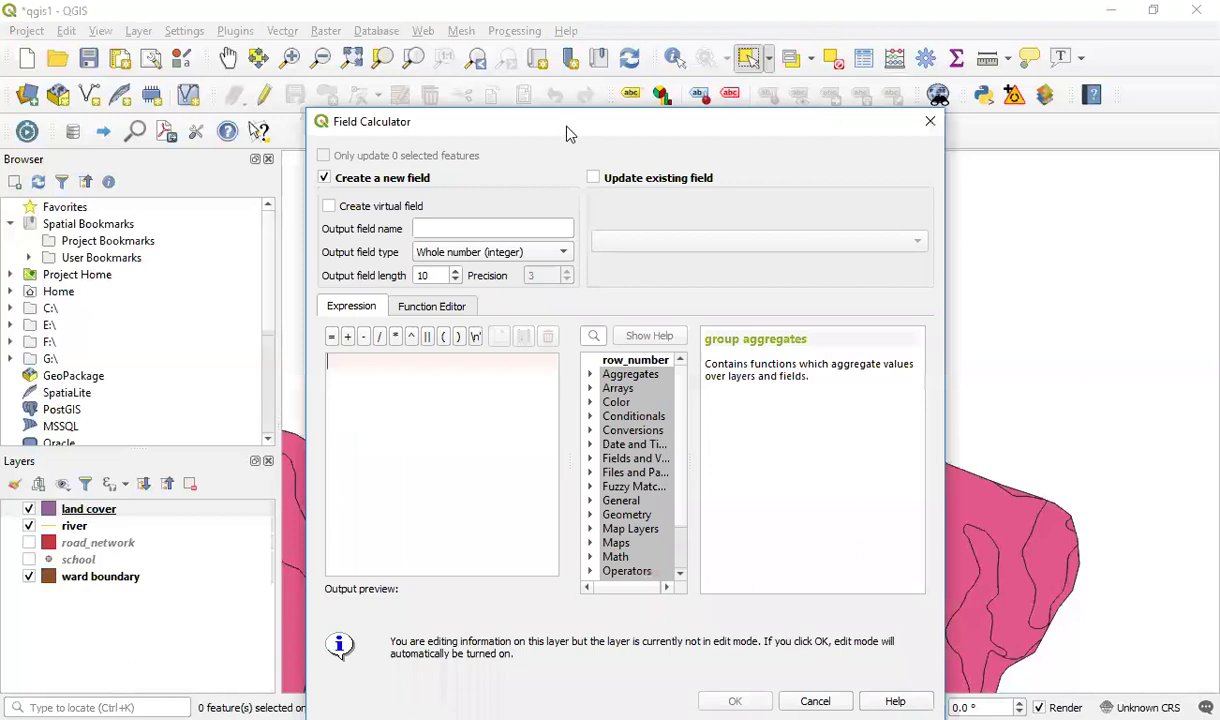
pyautogui.moveTo(569, 133); pyautogui.dragTo(642, 109)
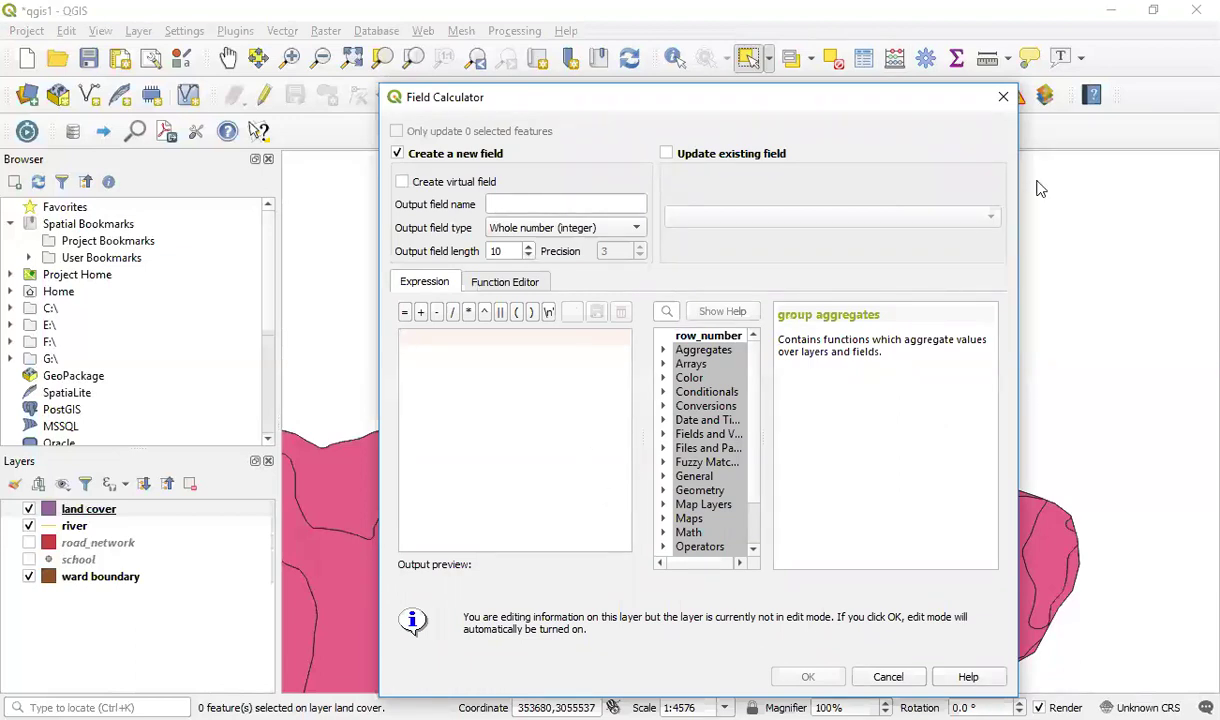
pyautogui.click(1003, 97)
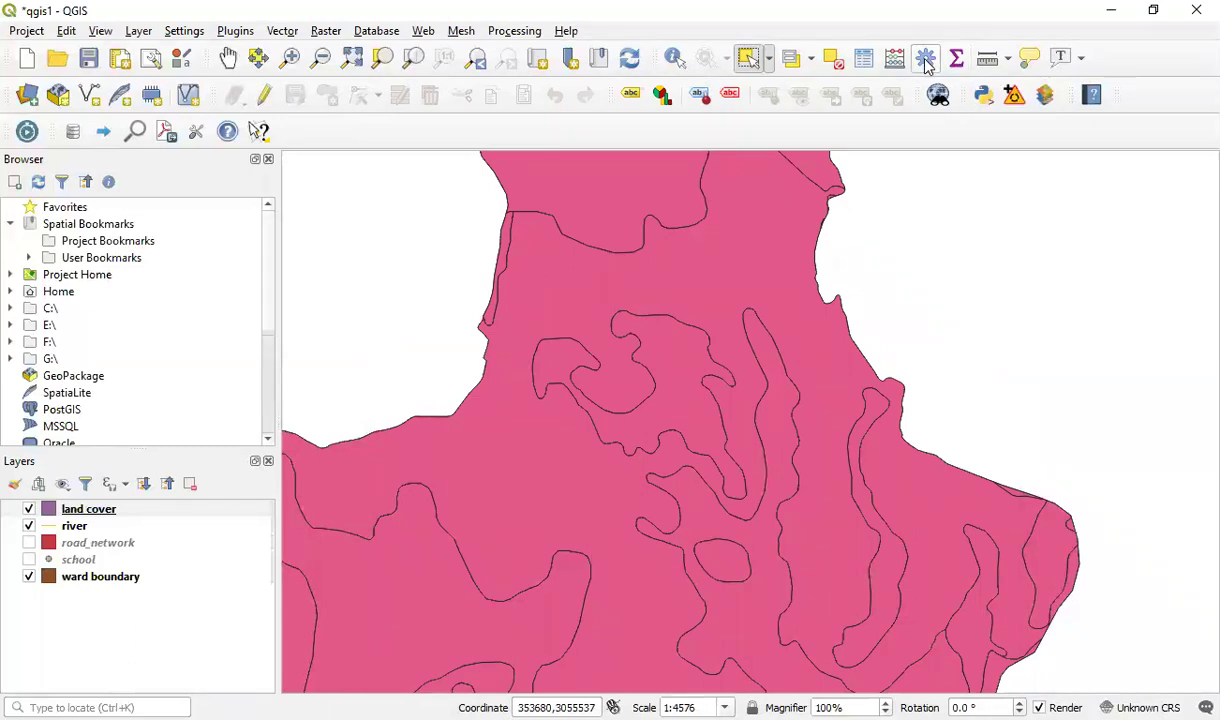
# Show the Processing Toolbox and search its algorithms for "project".
pyautogui.click(926, 62)
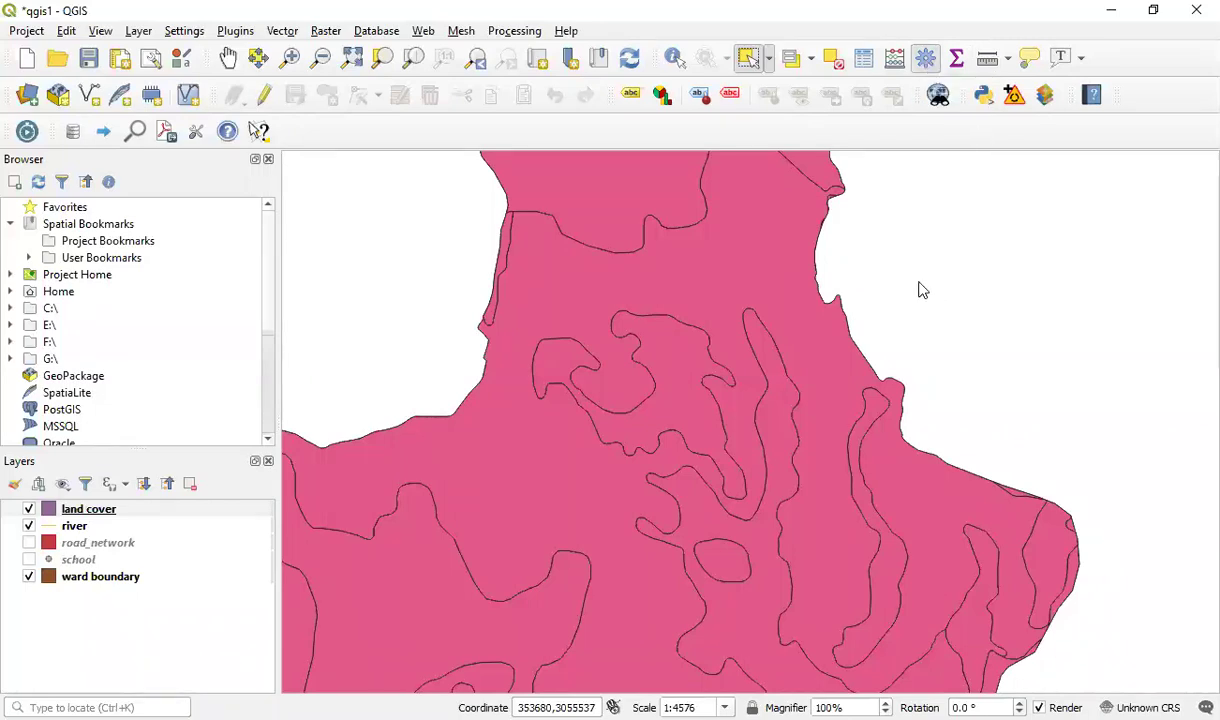
pyautogui.click(907, 208)
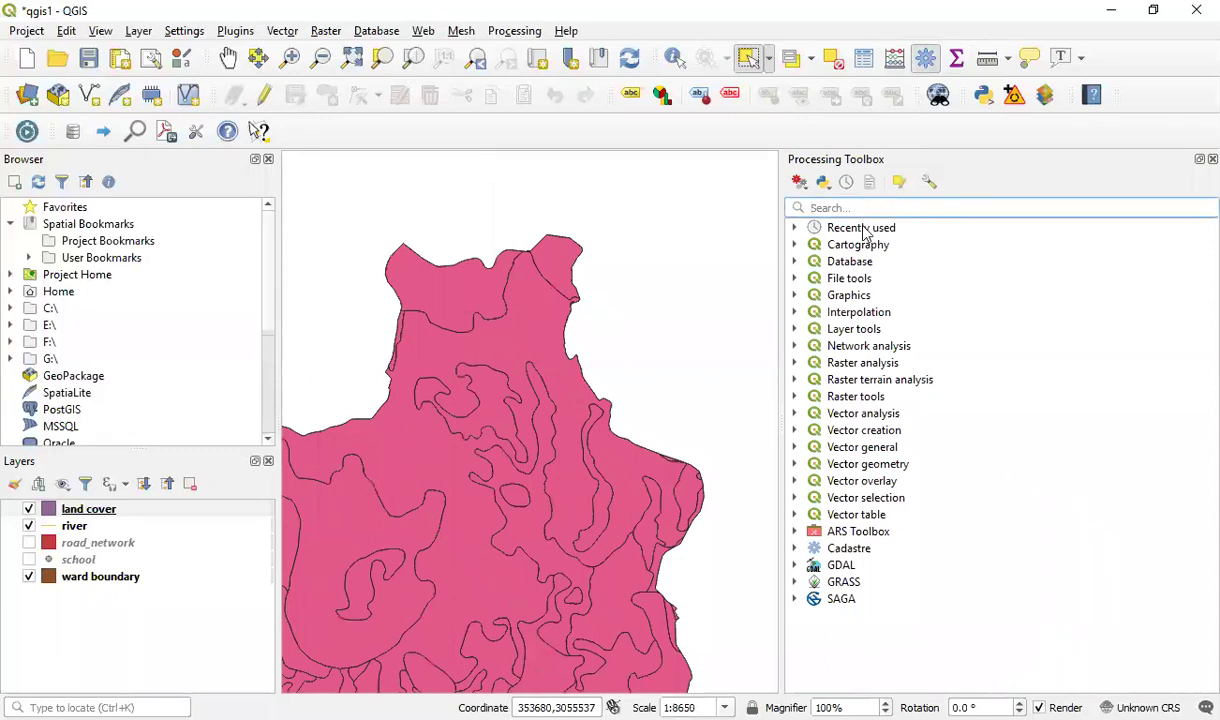
pyautogui.click(925, 60)
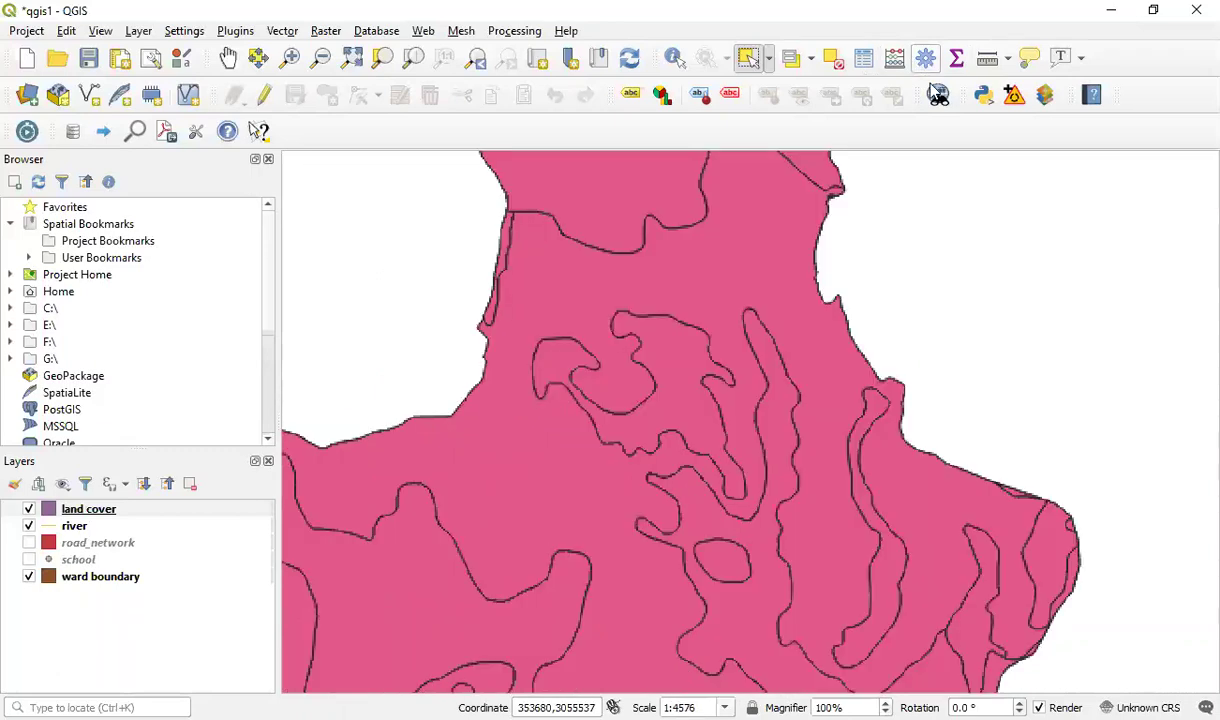
pyautogui.click(925, 60)
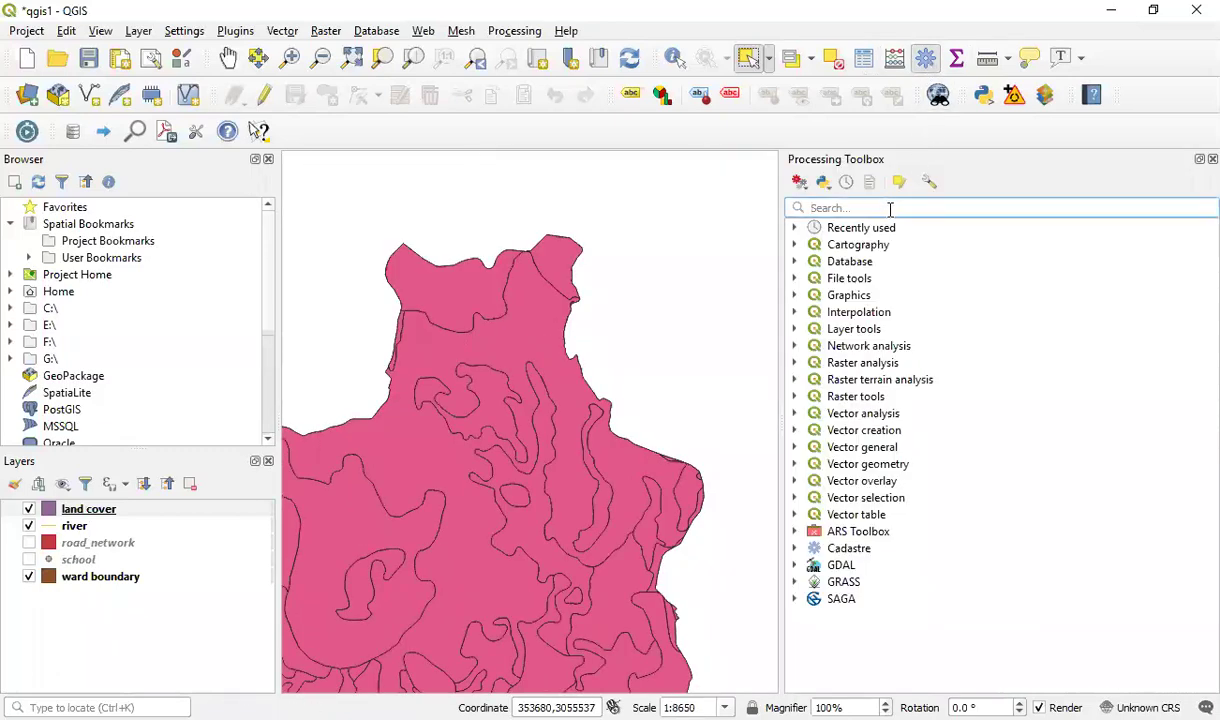
pyautogui.write('r')
pyautogui.press('BackSpace')
pyautogui.write('project')
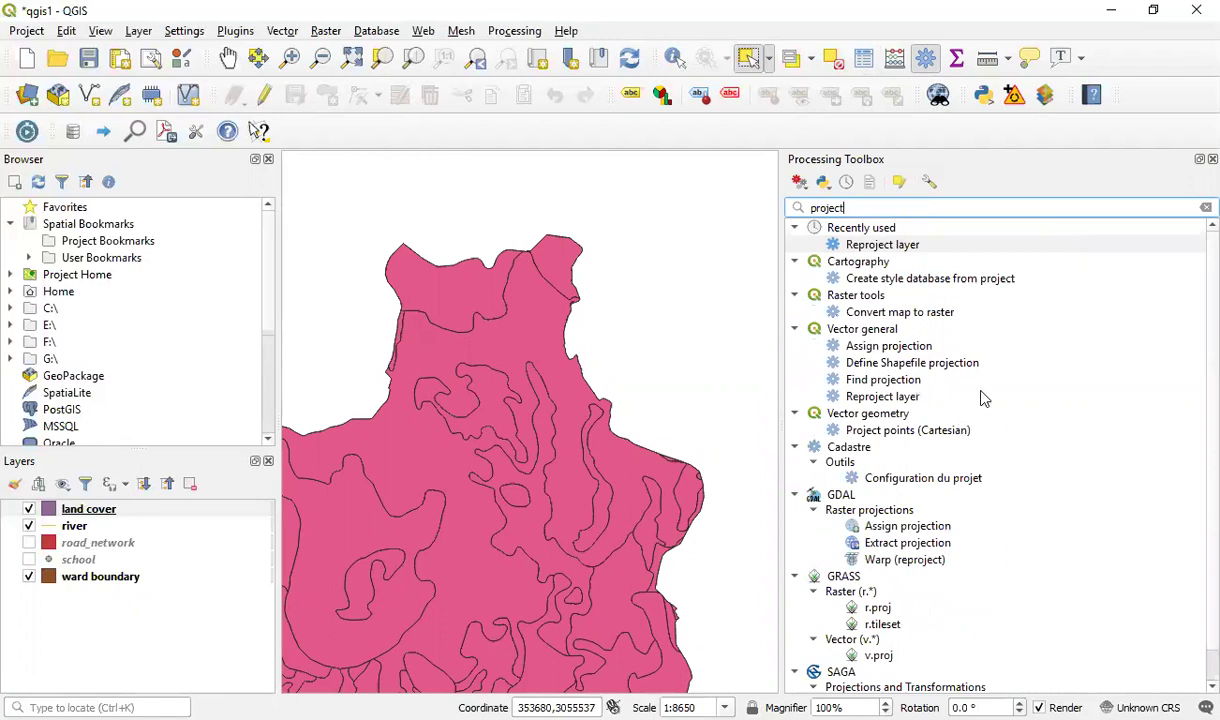
# Open the Project points (Cartesian) algorithm to view its parameters, close it, and return to the toolbox search.
pyautogui.click(888, 432)
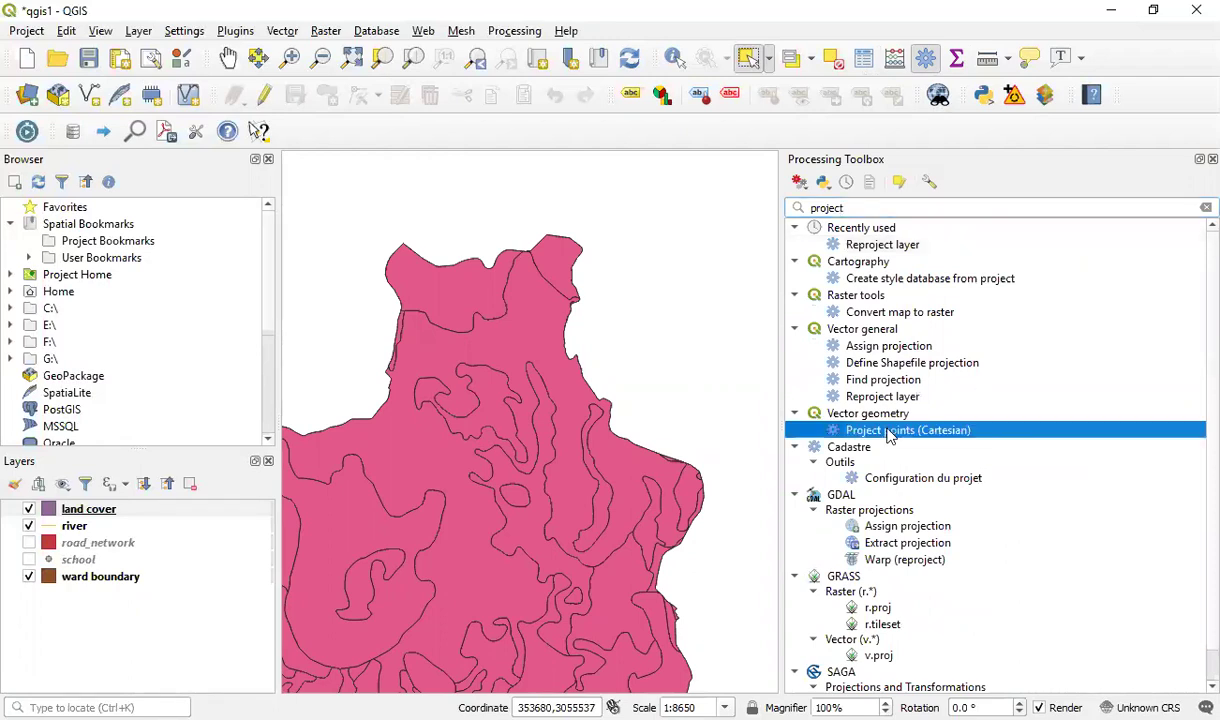
pyautogui.doubleClick(847, 432)
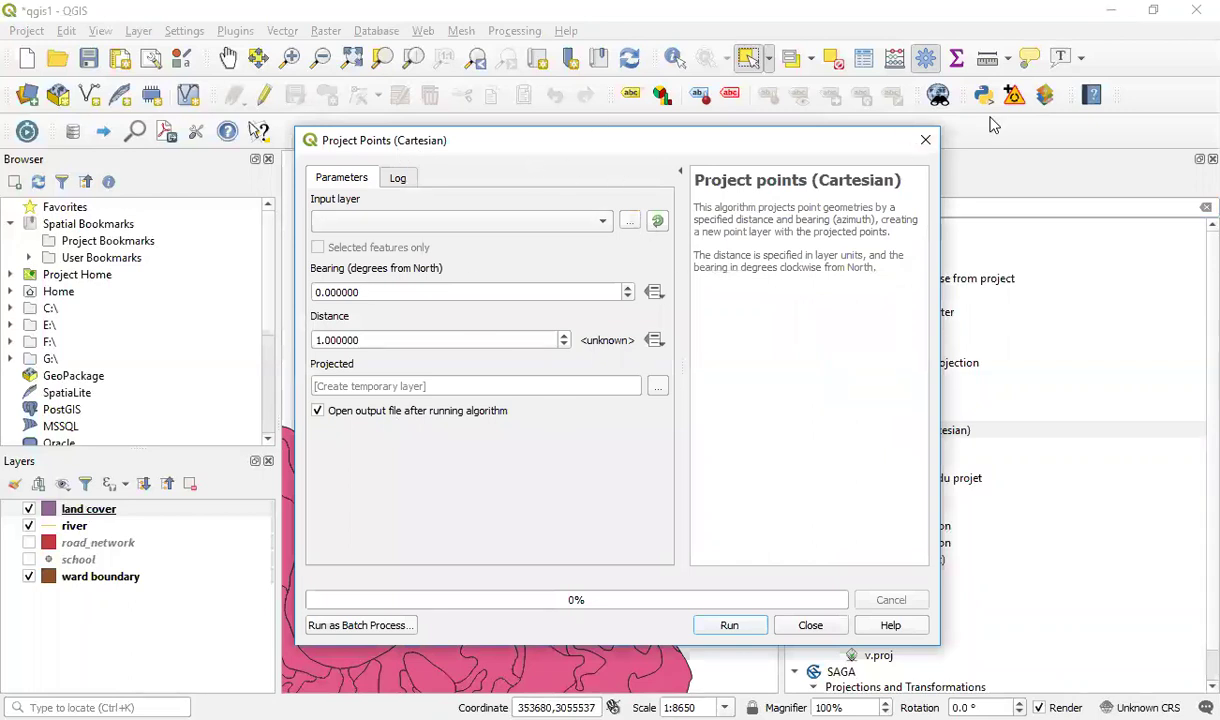
pyautogui.click(926, 141)
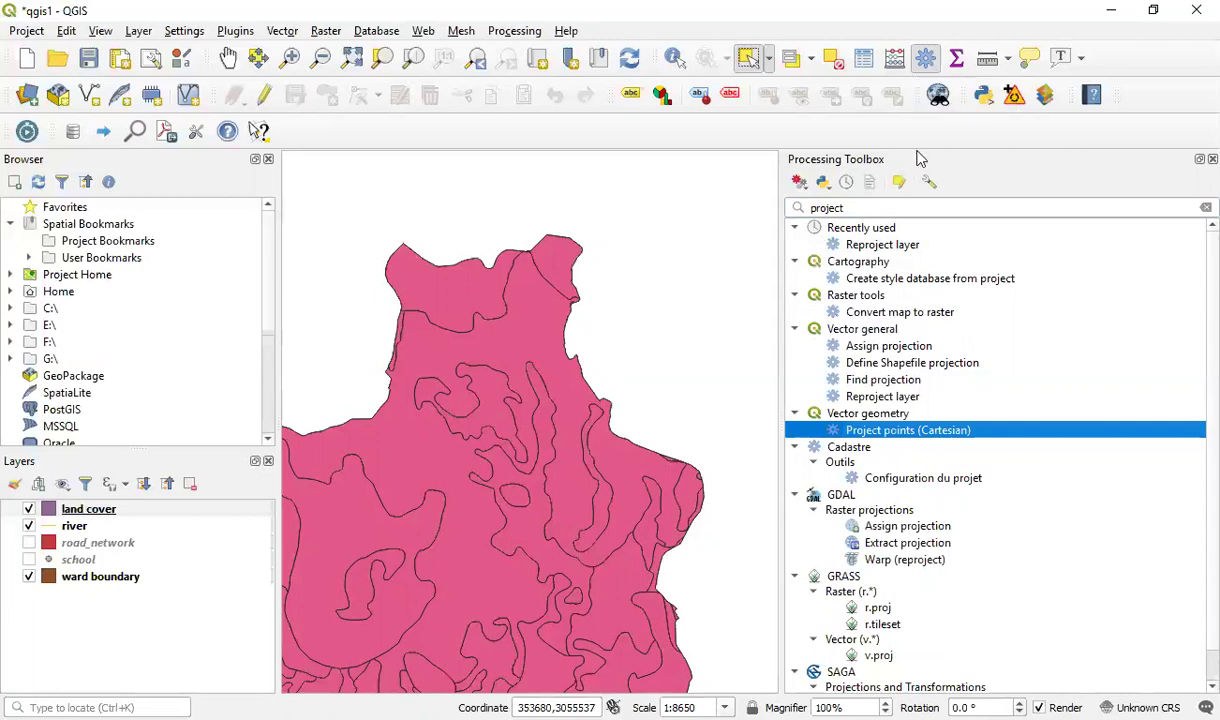
pyautogui.click(894, 205)
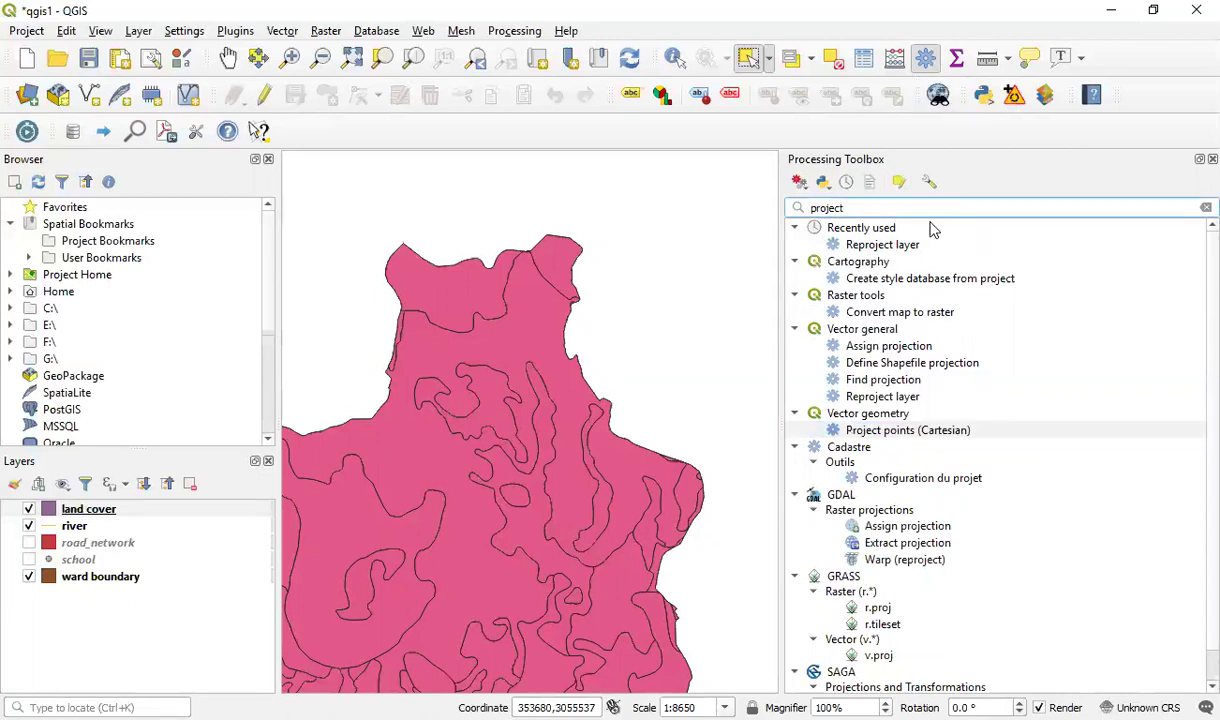
pyautogui.doubleClick(910, 203)
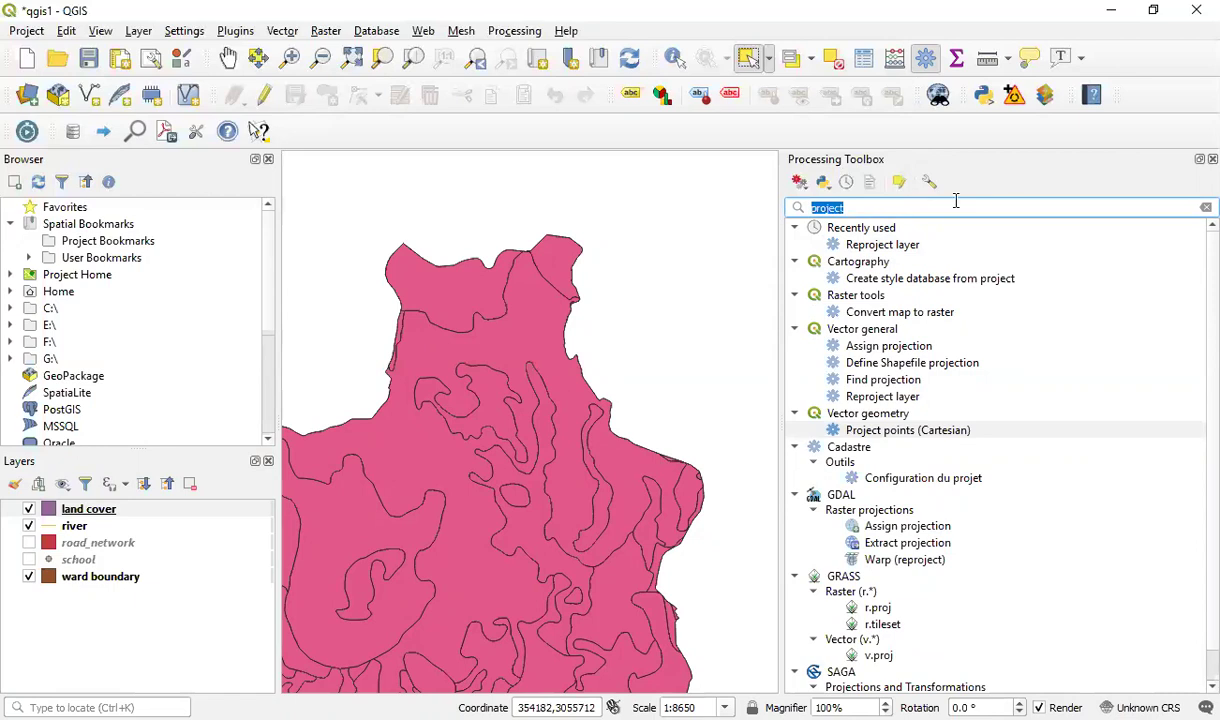
# Measure a multi-segment path across the northern part of the land cover area, and close the measurement.
pyautogui.moveTo(540, 315); pyautogui.dragTo(685, 232)
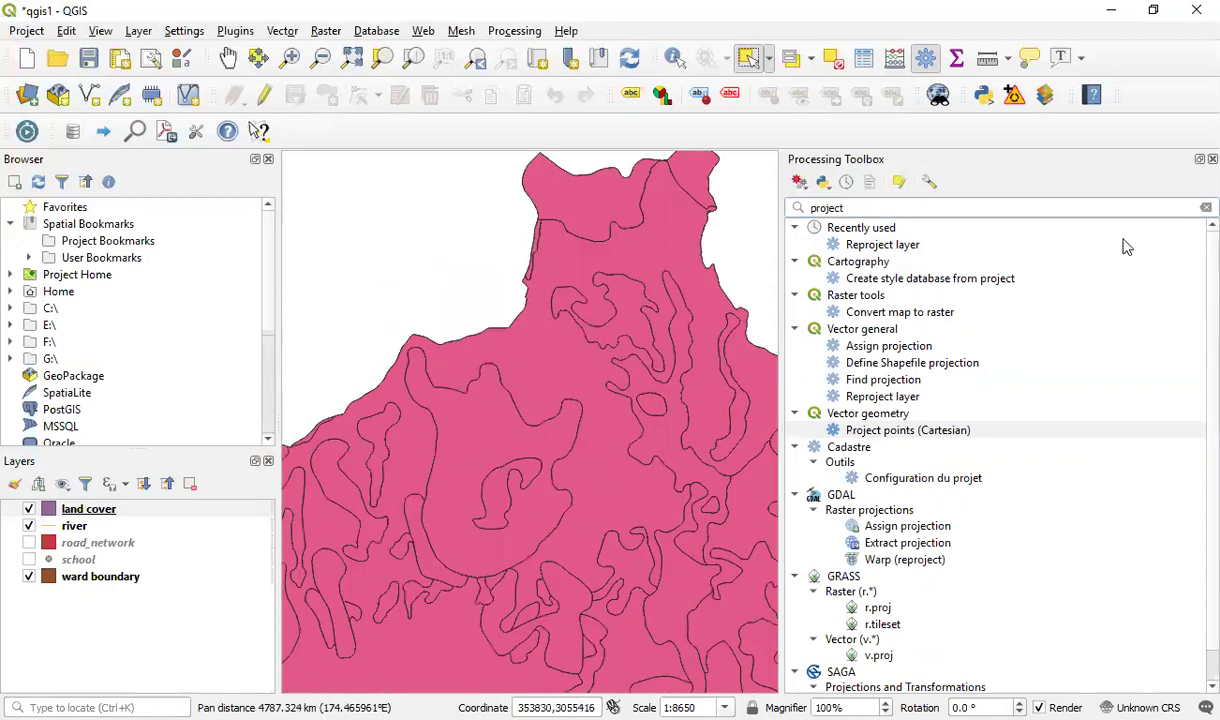
pyautogui.scroll(-1, 534, 335)
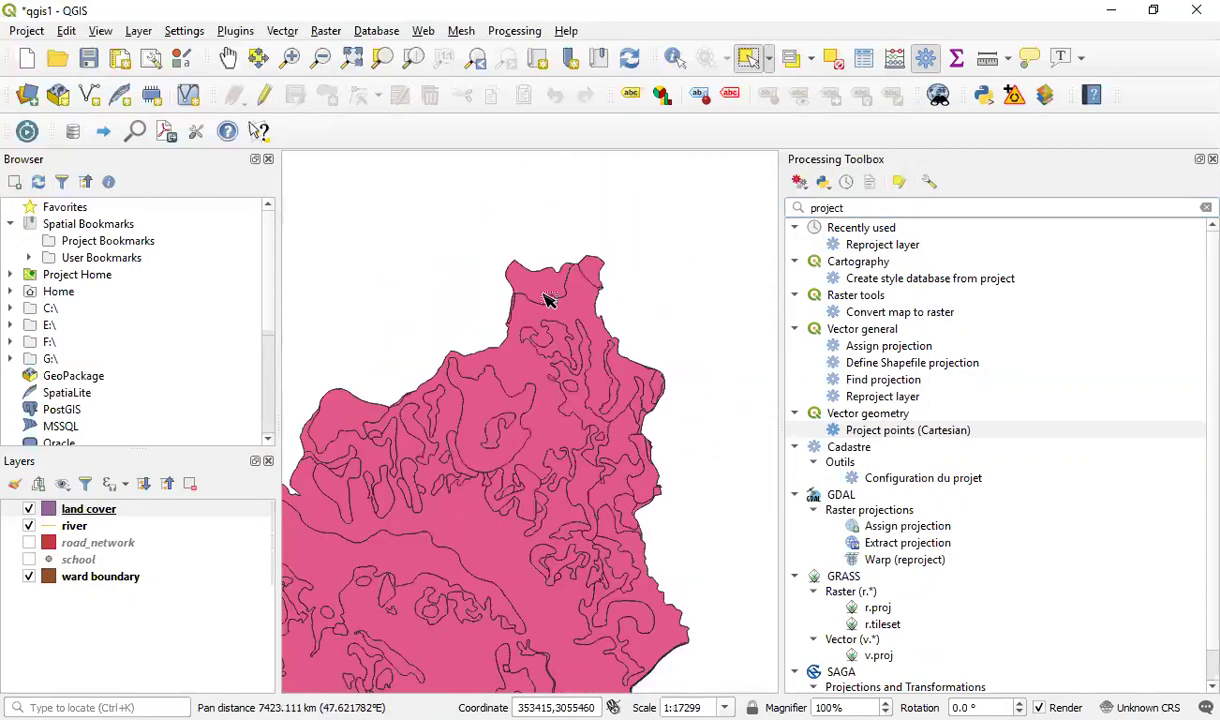
pyautogui.scroll(1, 546, 300)
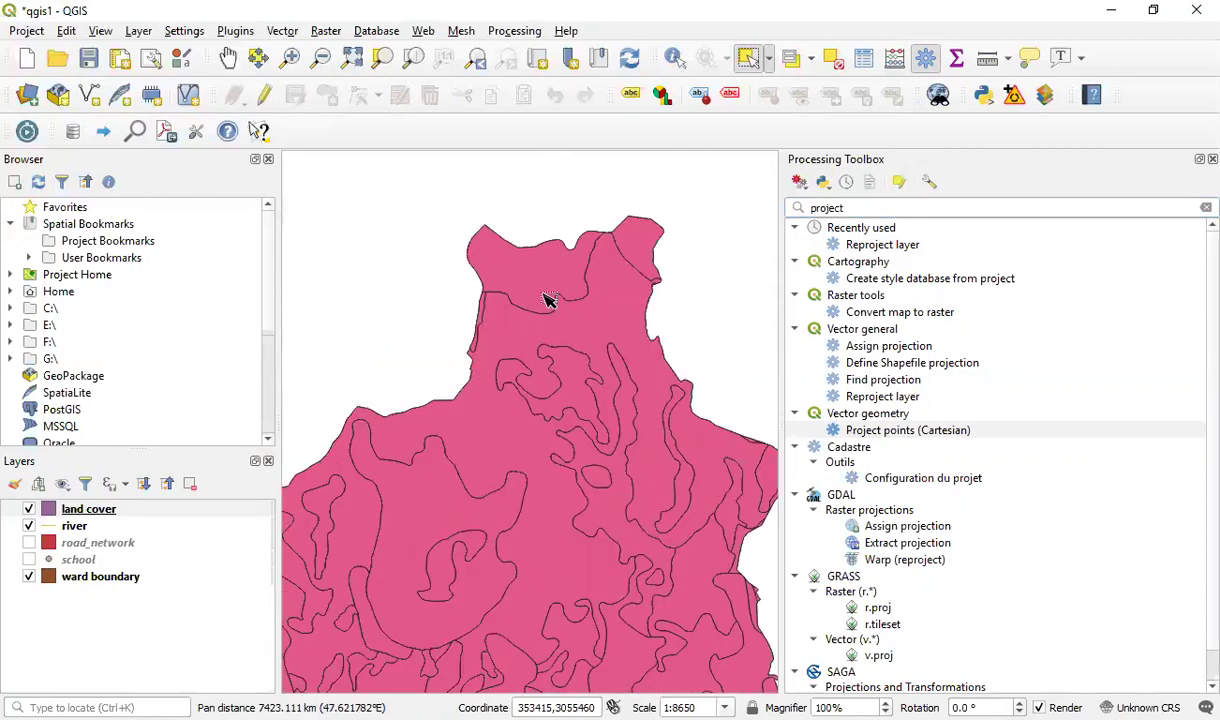
pyautogui.click(987, 60)
pyautogui.click(506, 296)
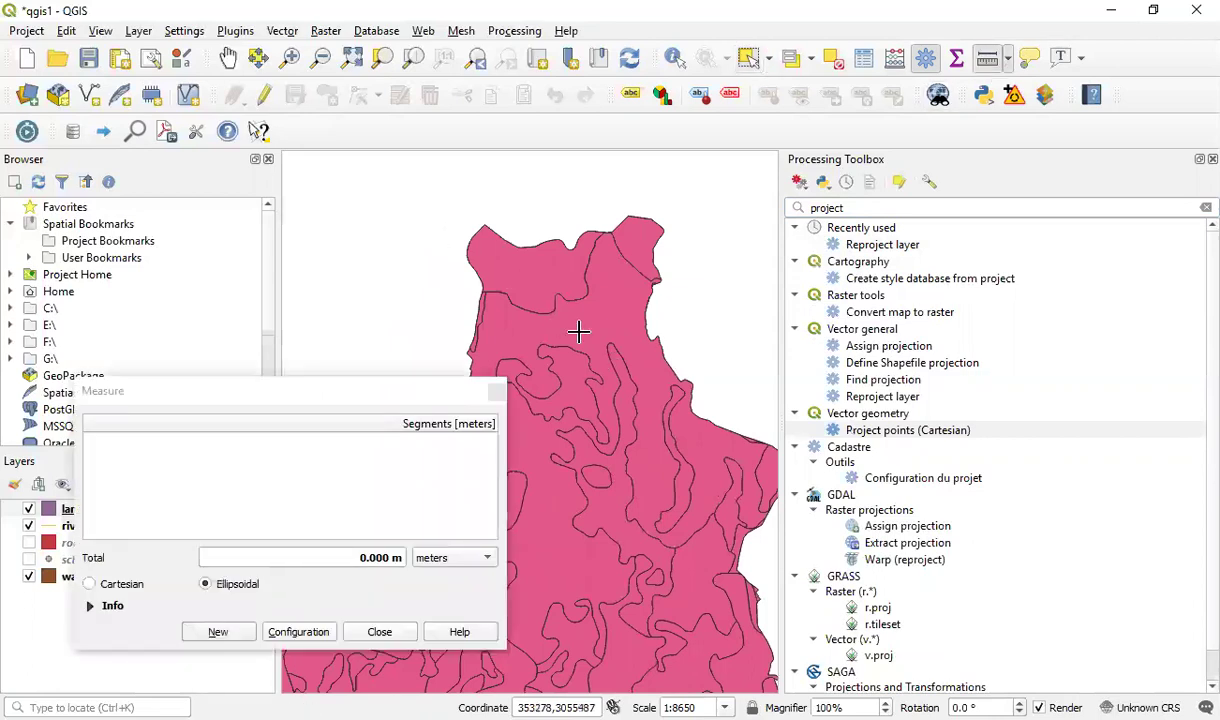
pyautogui.click(643, 376)
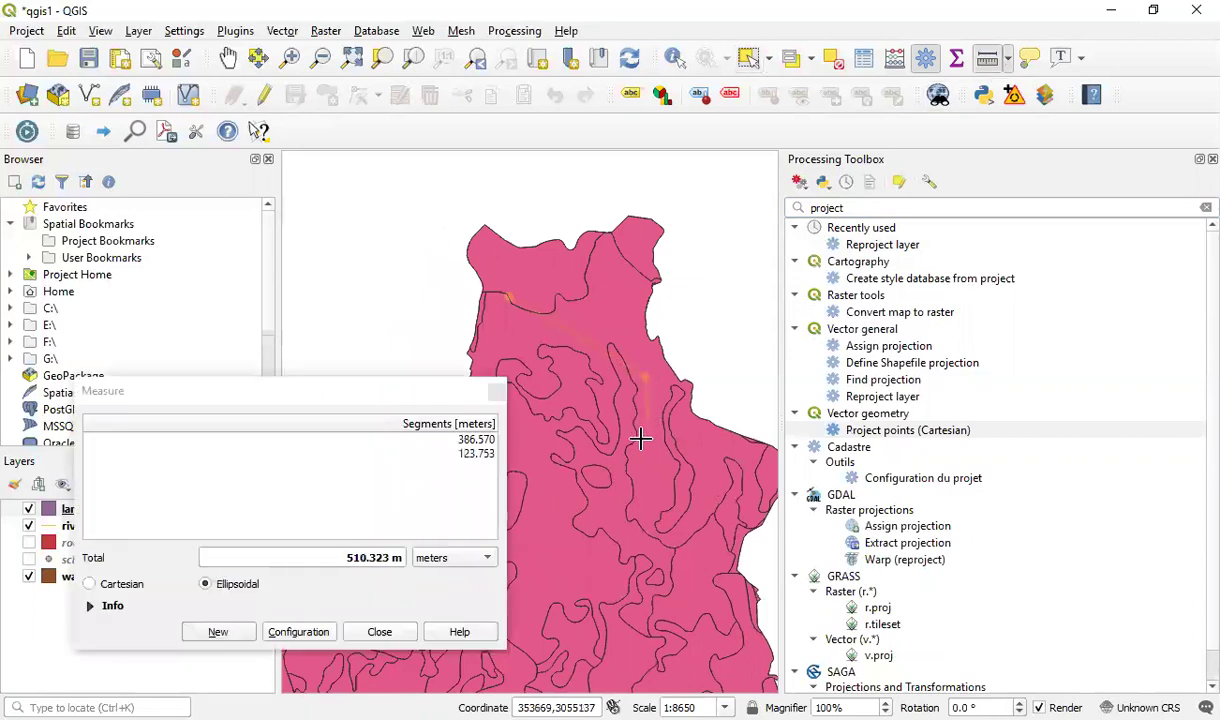
pyautogui.click(672, 492)
pyautogui.click(579, 586)
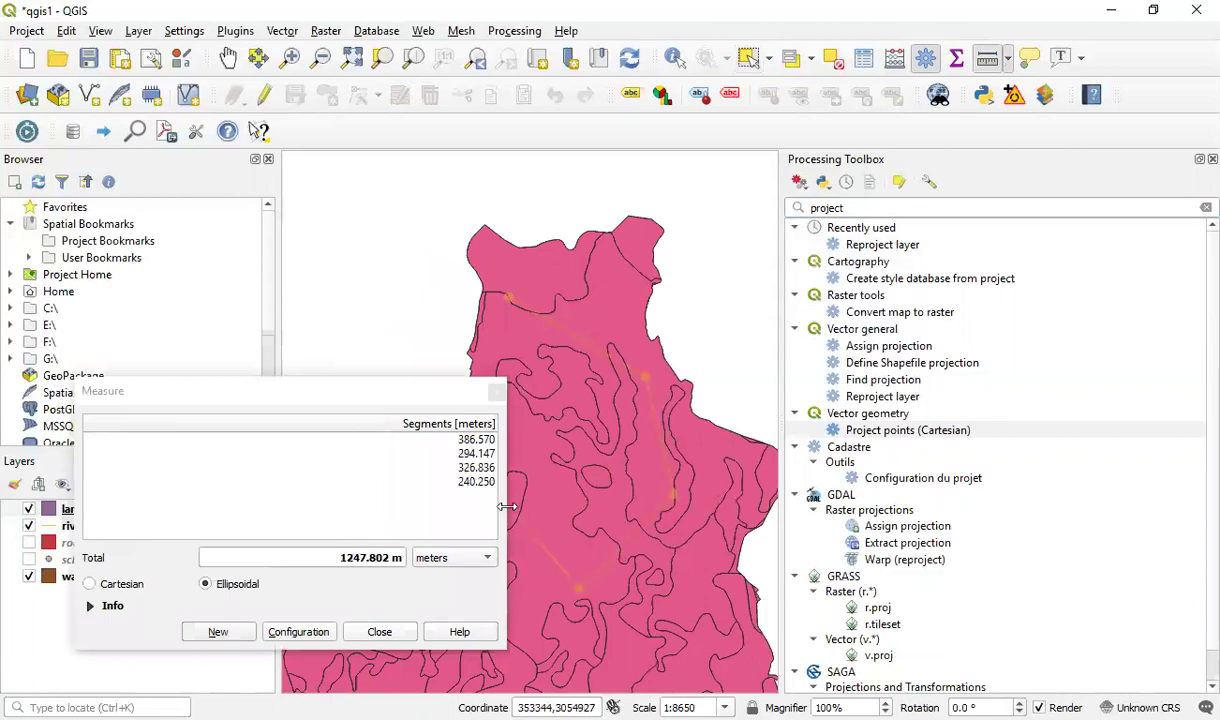
pyautogui.click(499, 325)
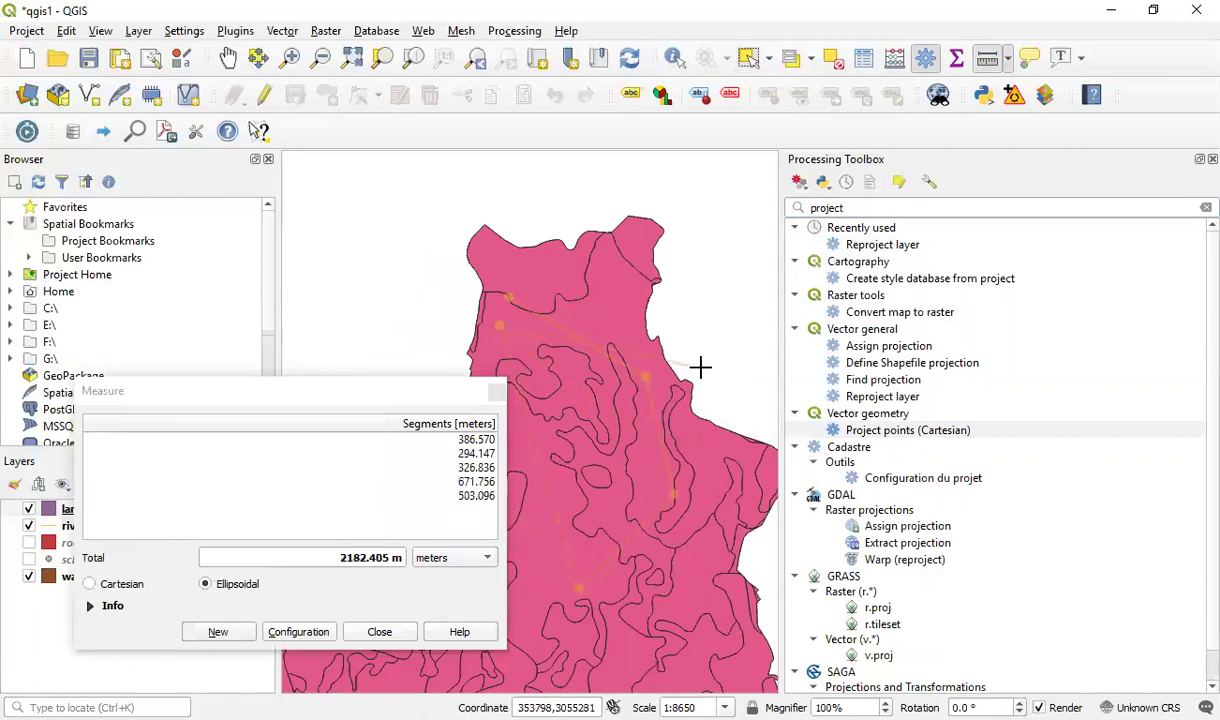
pyautogui.click(379, 637)
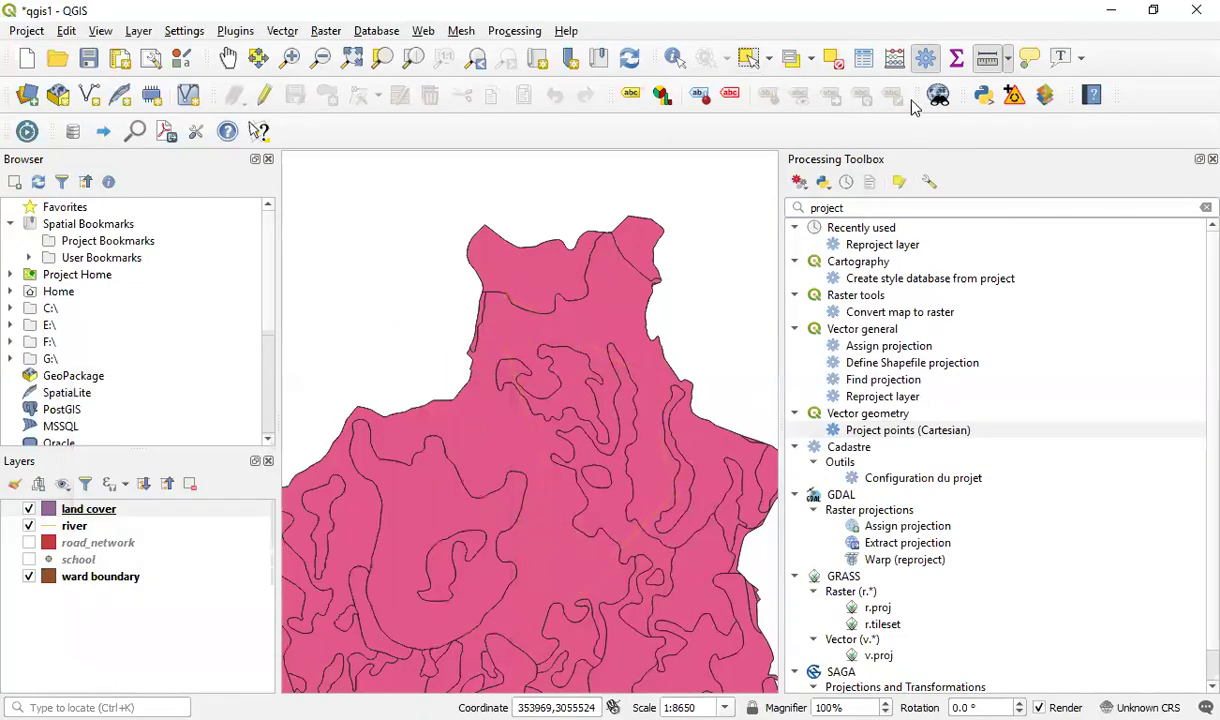
# Try map tips over the northern land cover area, closing the stray measurement and switching the tips off again.
pyautogui.click(1029, 60)
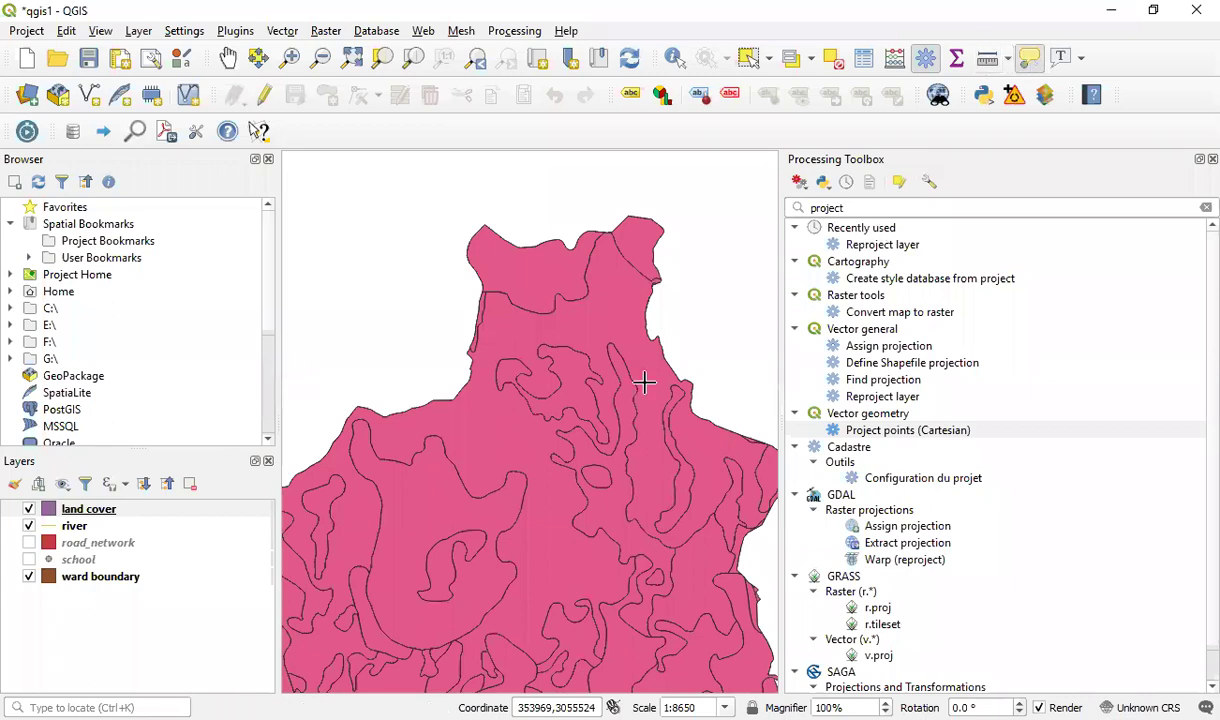
pyautogui.click(653, 262)
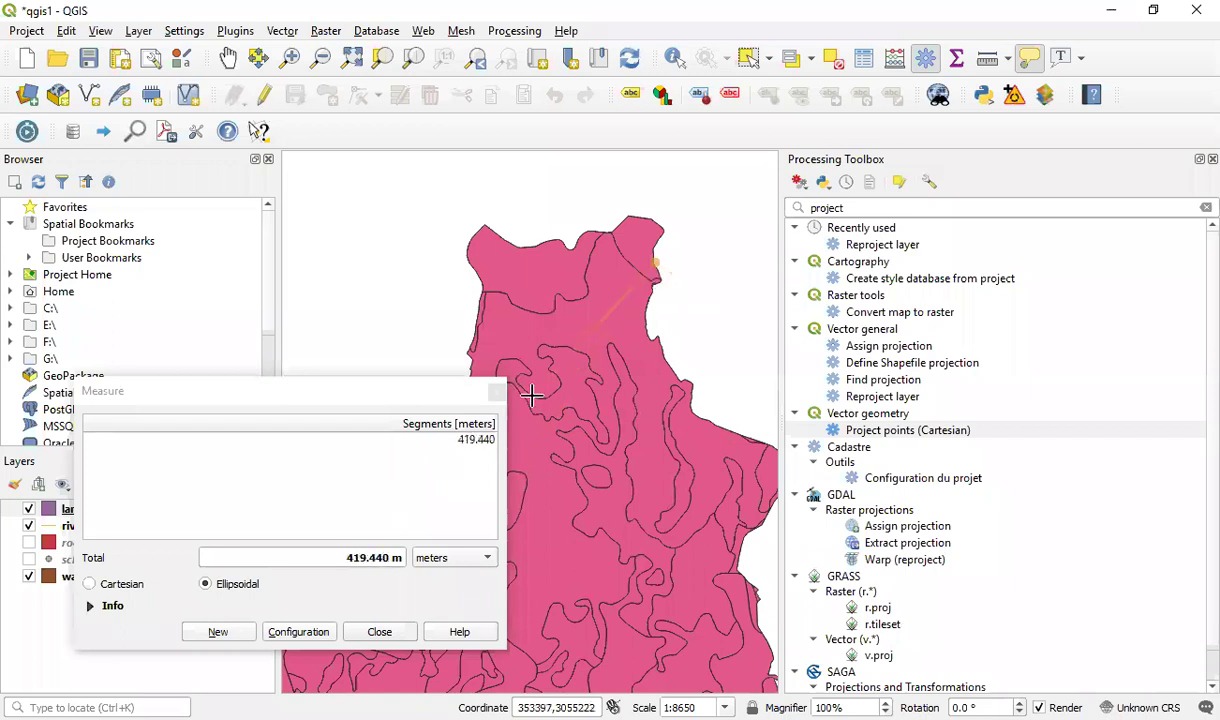
pyautogui.click(379, 633)
pyautogui.click(1033, 58)
# Place a text annotation beside the eastern edge of the northern land cover tip, and close the Processing Toolbox.
pyautogui.click(1063, 60)
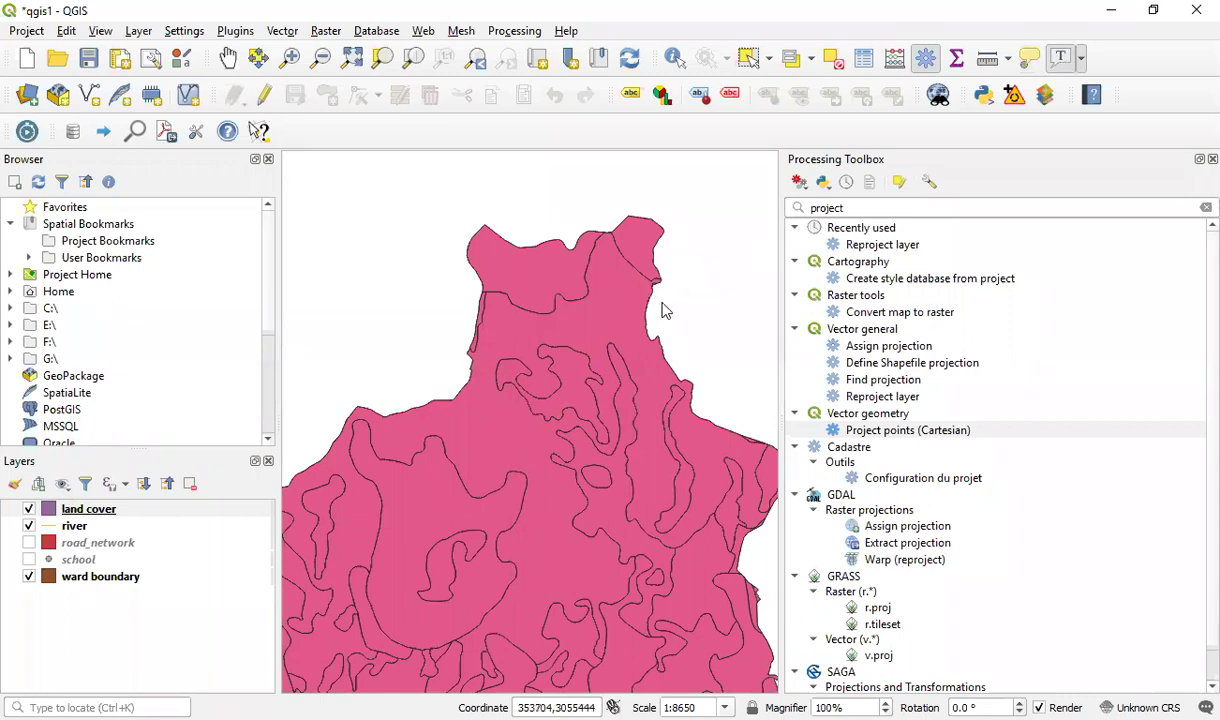
pyautogui.click(662, 301)
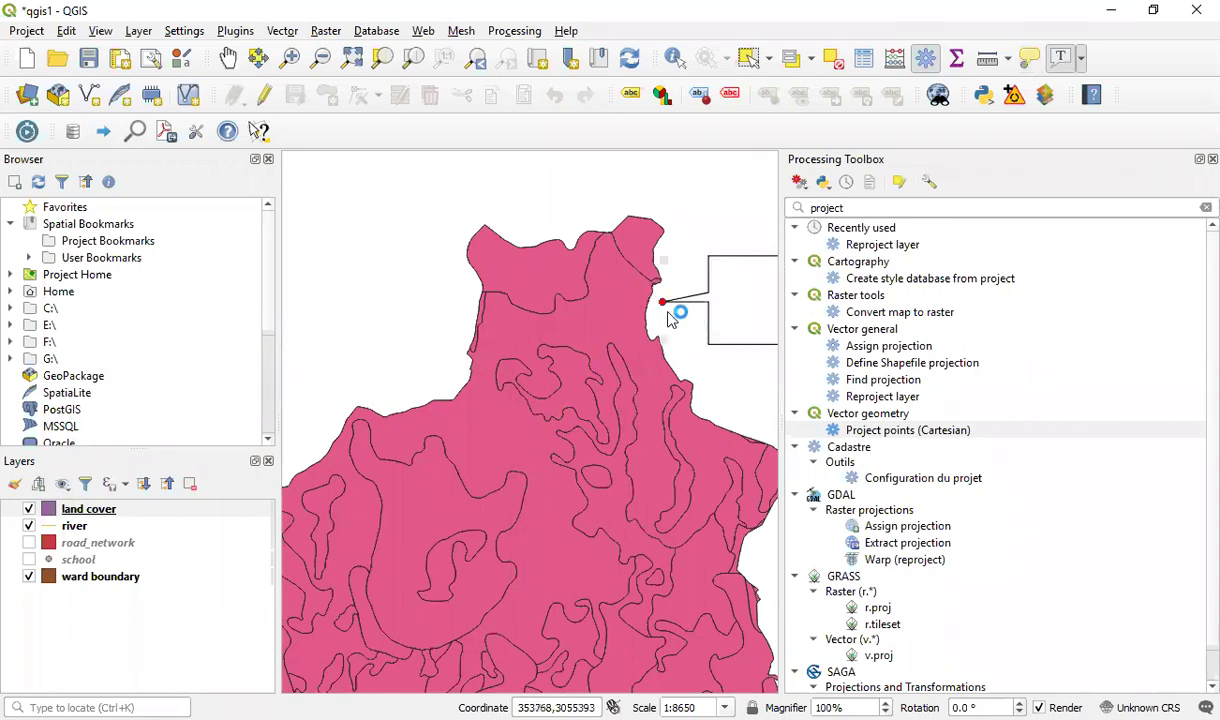
pyautogui.click(1212, 159)
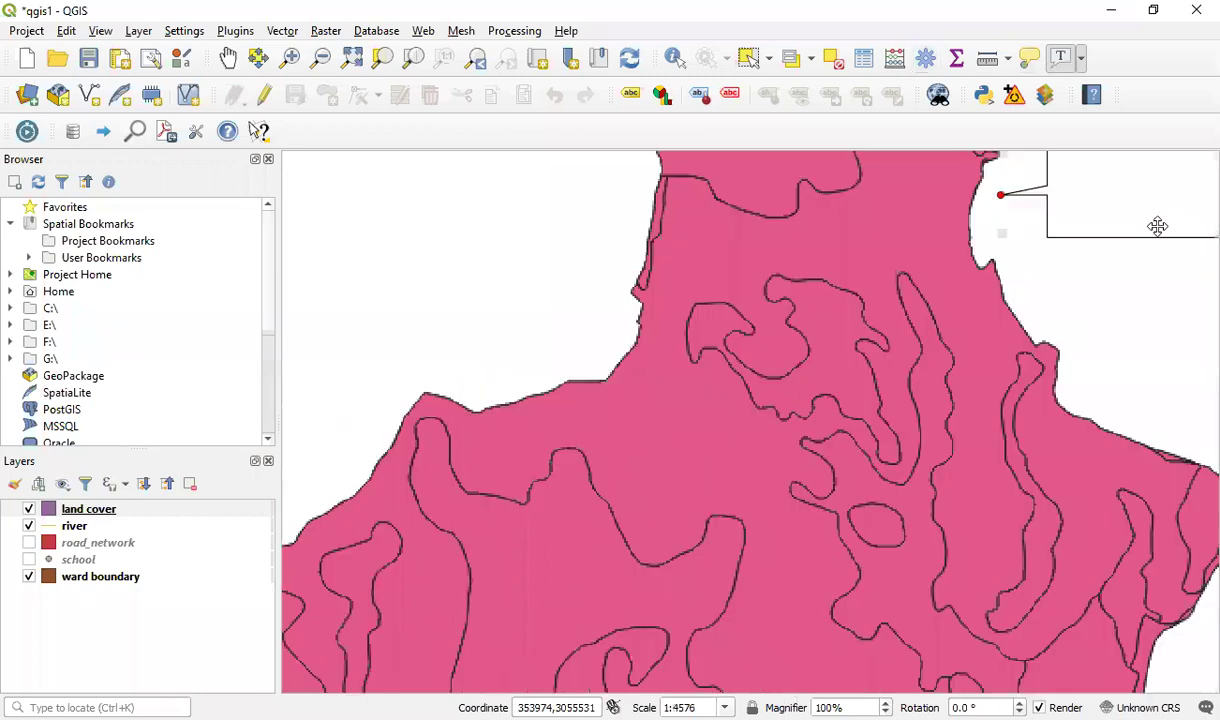
pyautogui.moveTo(999, 229); pyautogui.dragTo(823, 394)
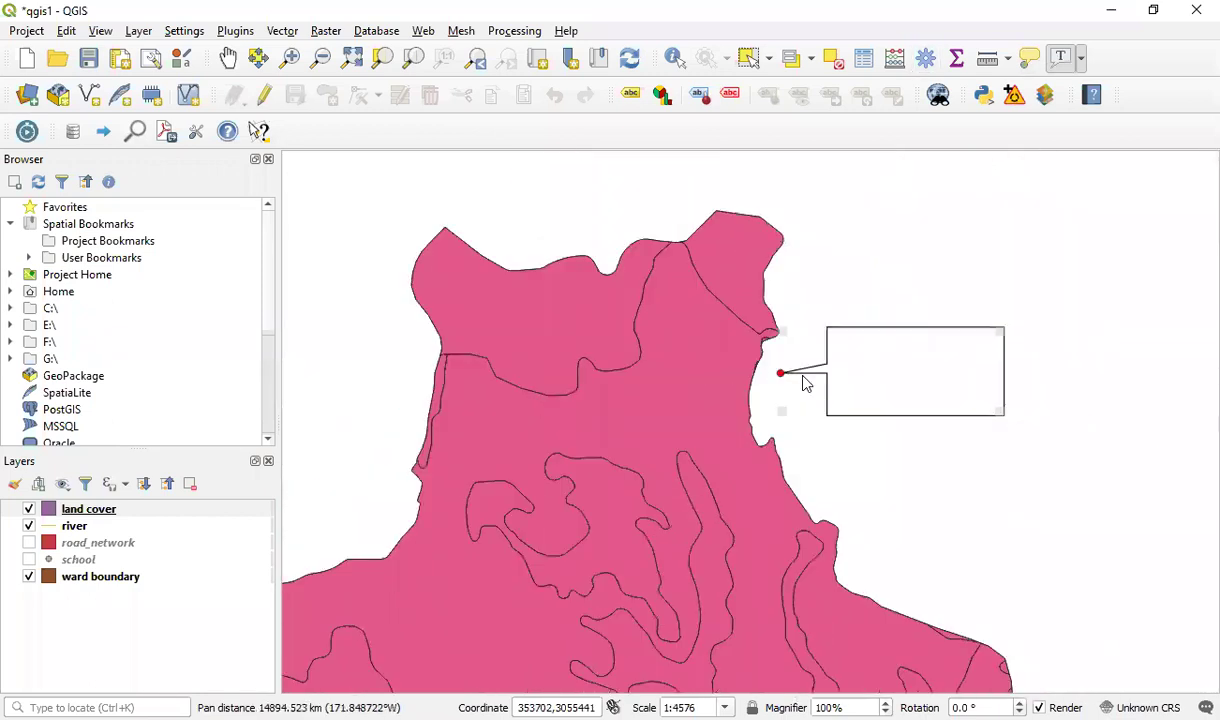
# Set the annotation's text to "Ward Boundary" and move its marker onto the eastern edge of the polygon.
pyautogui.doubleClick(908, 378)
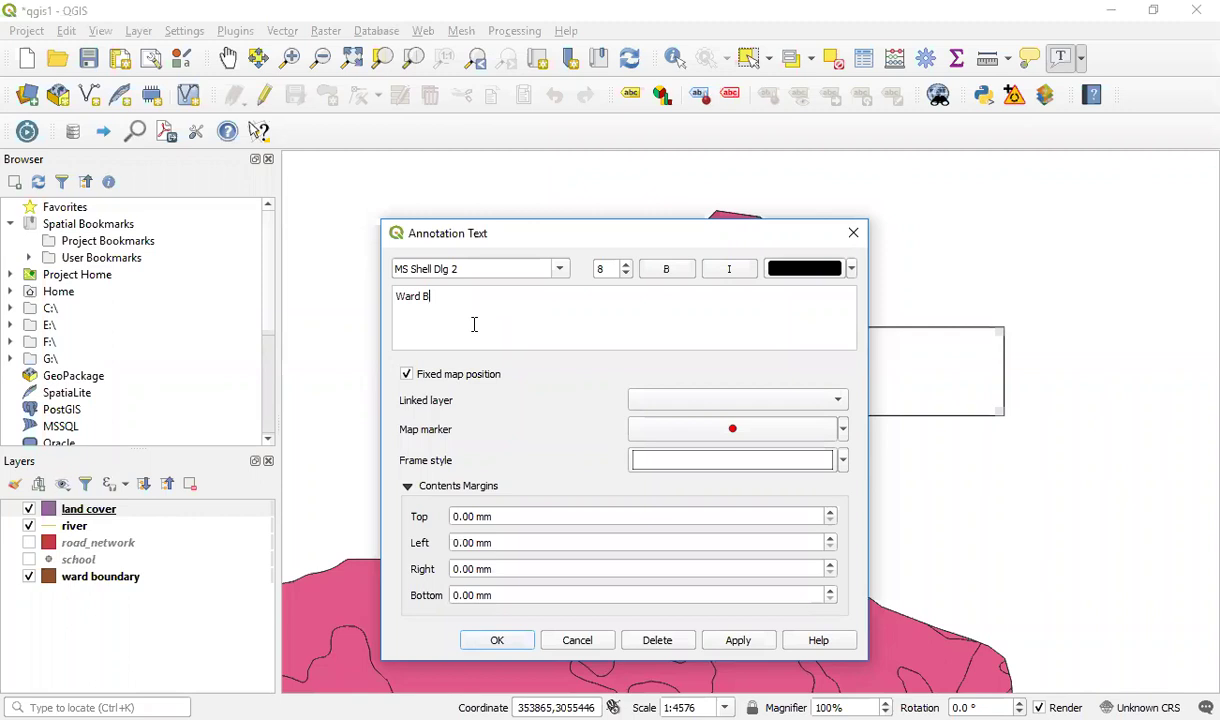
pyautogui.write('Ward Boundary')
pyautogui.click(745, 643)
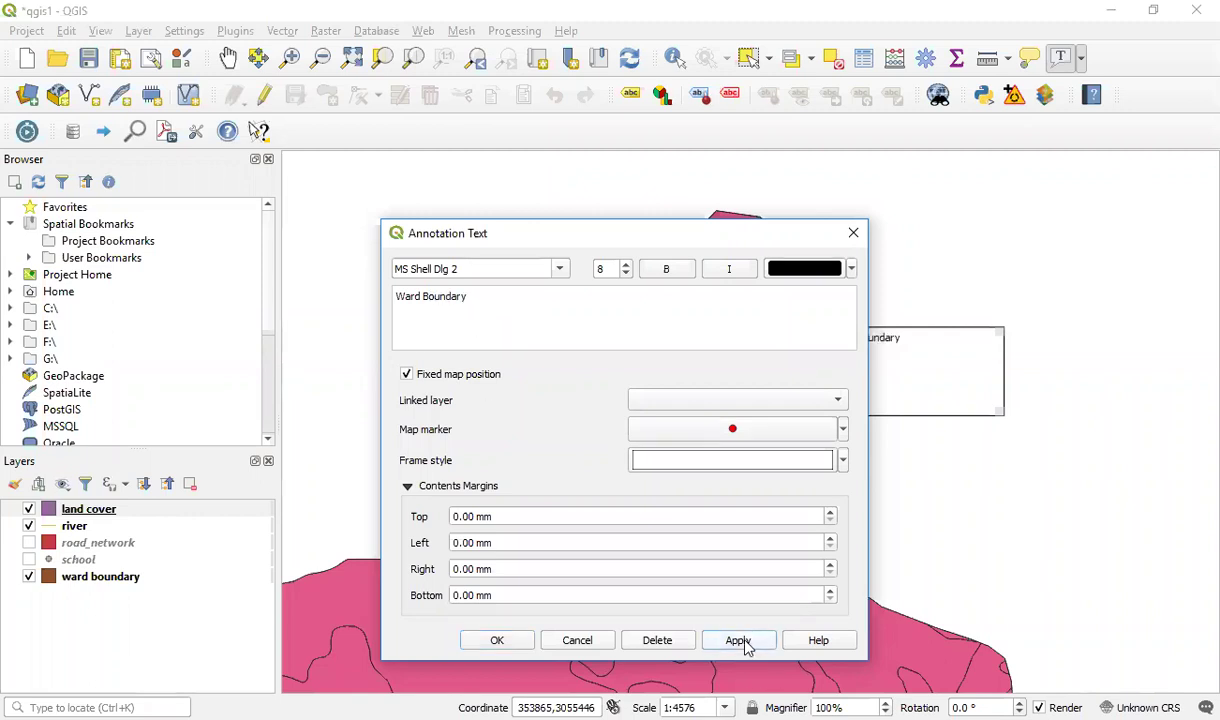
pyautogui.click(497, 642)
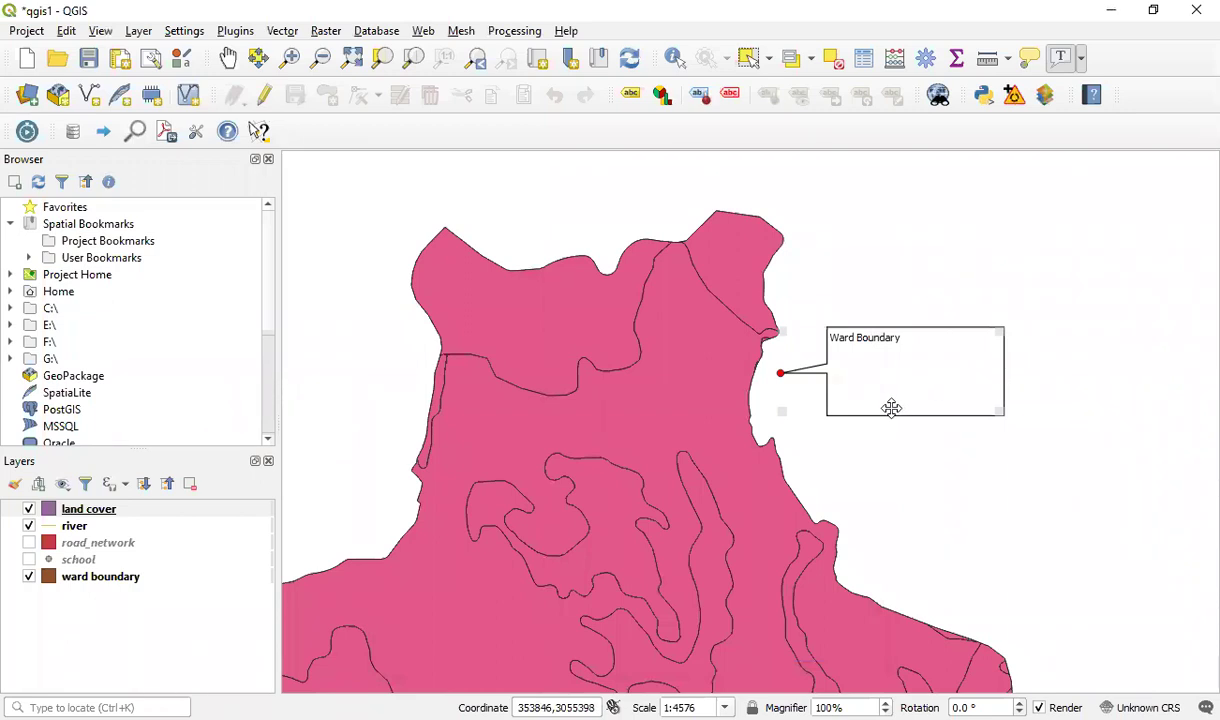
pyautogui.moveTo(891, 408); pyautogui.dragTo(863, 425)
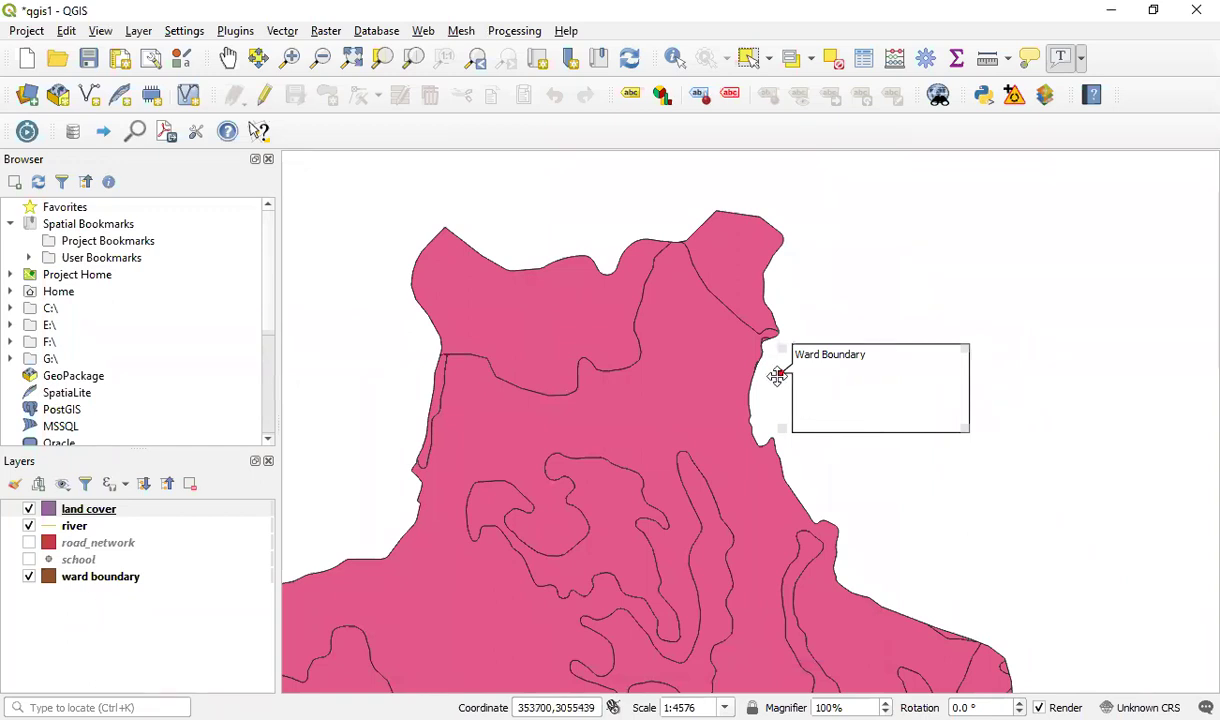
pyautogui.moveTo(778, 376); pyautogui.dragTo(752, 384)
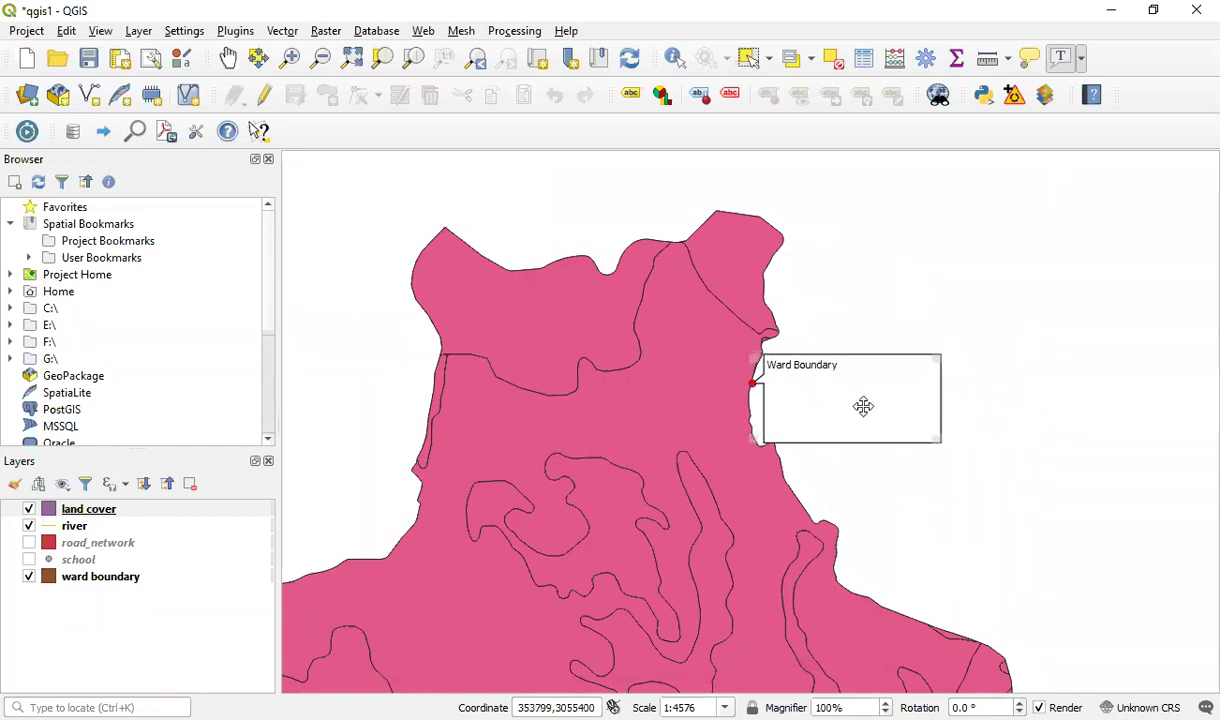
pyautogui.click(1017, 419)
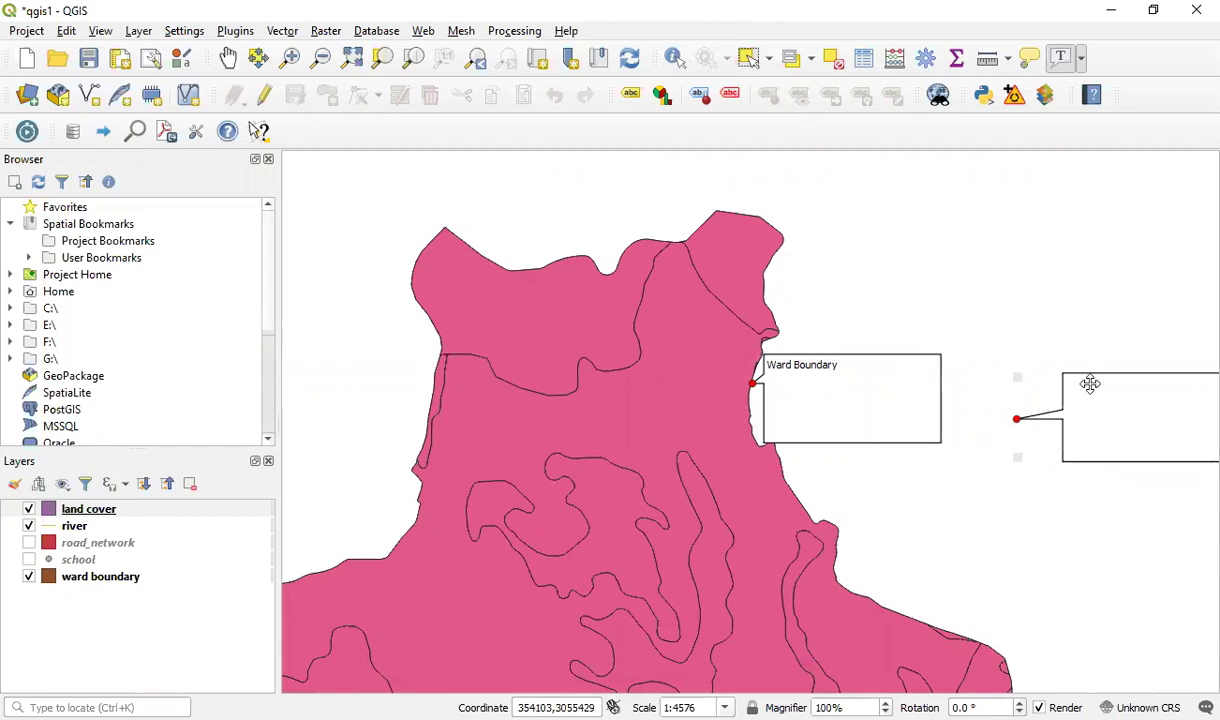
pyautogui.press('Delete')
pyautogui.click(886, 399)
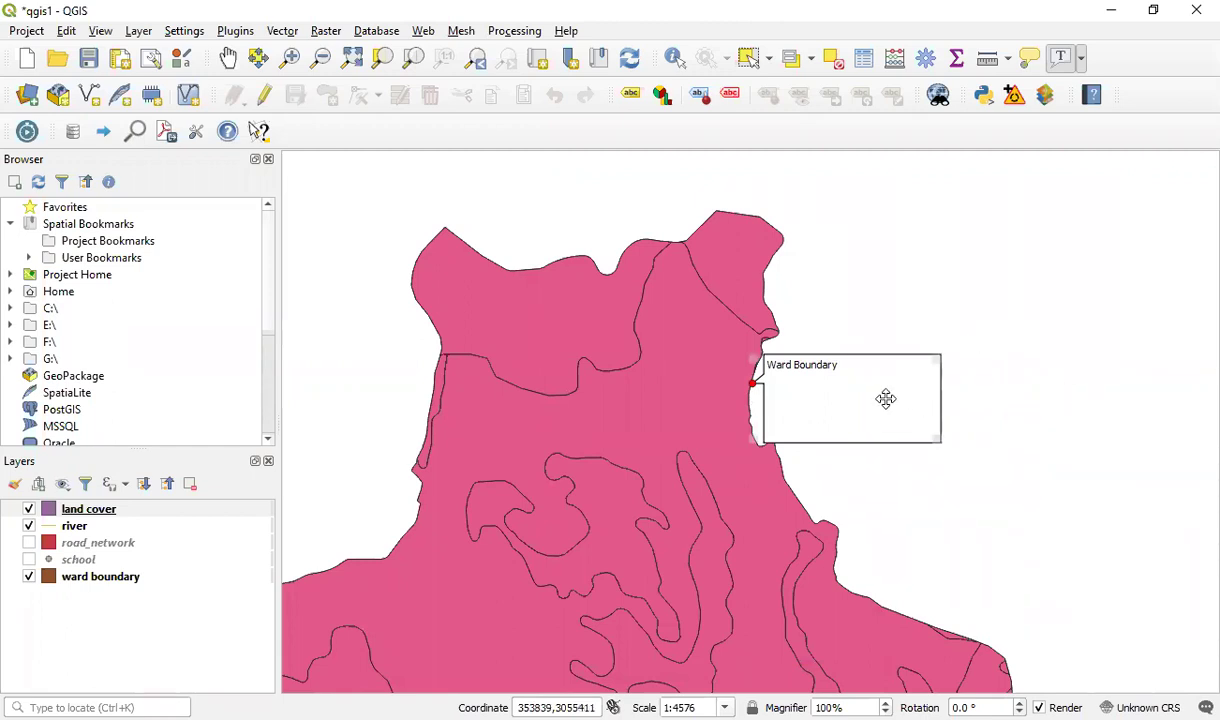
# Examine the Ward Boundary annotation and the surrounding land cover area at different map scales.
pyautogui.scroll(1, 886, 399)
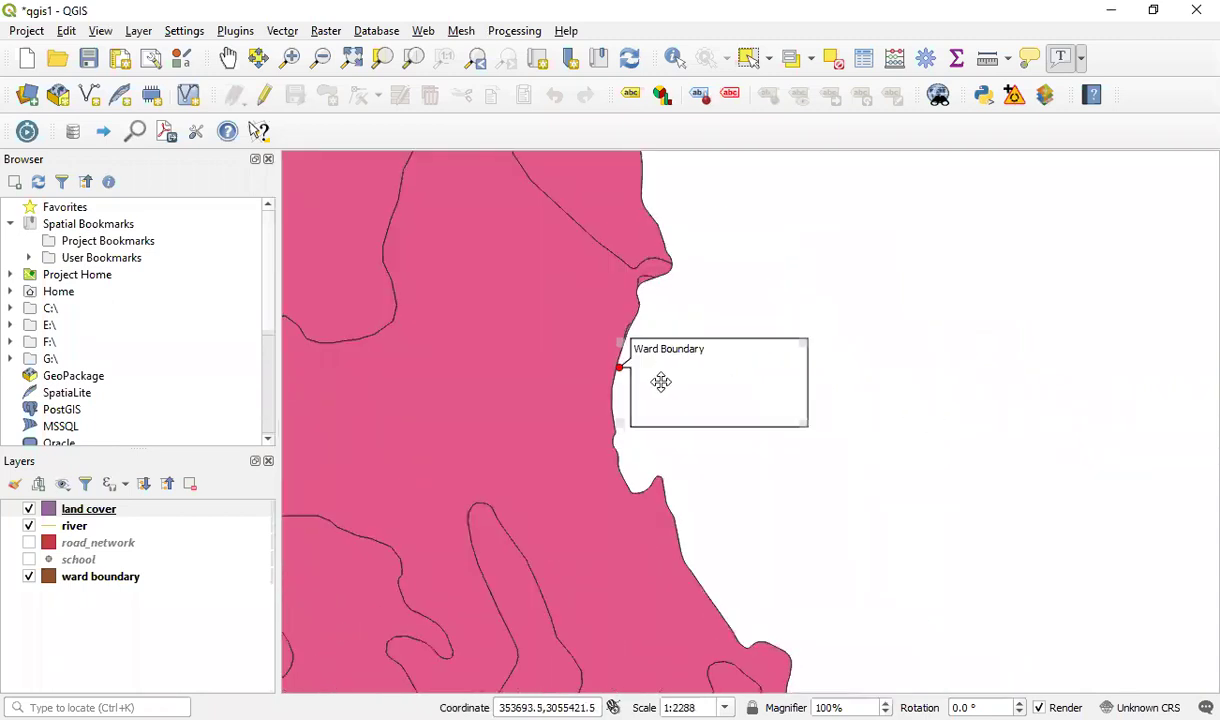
pyautogui.scroll(1, 500, 295)
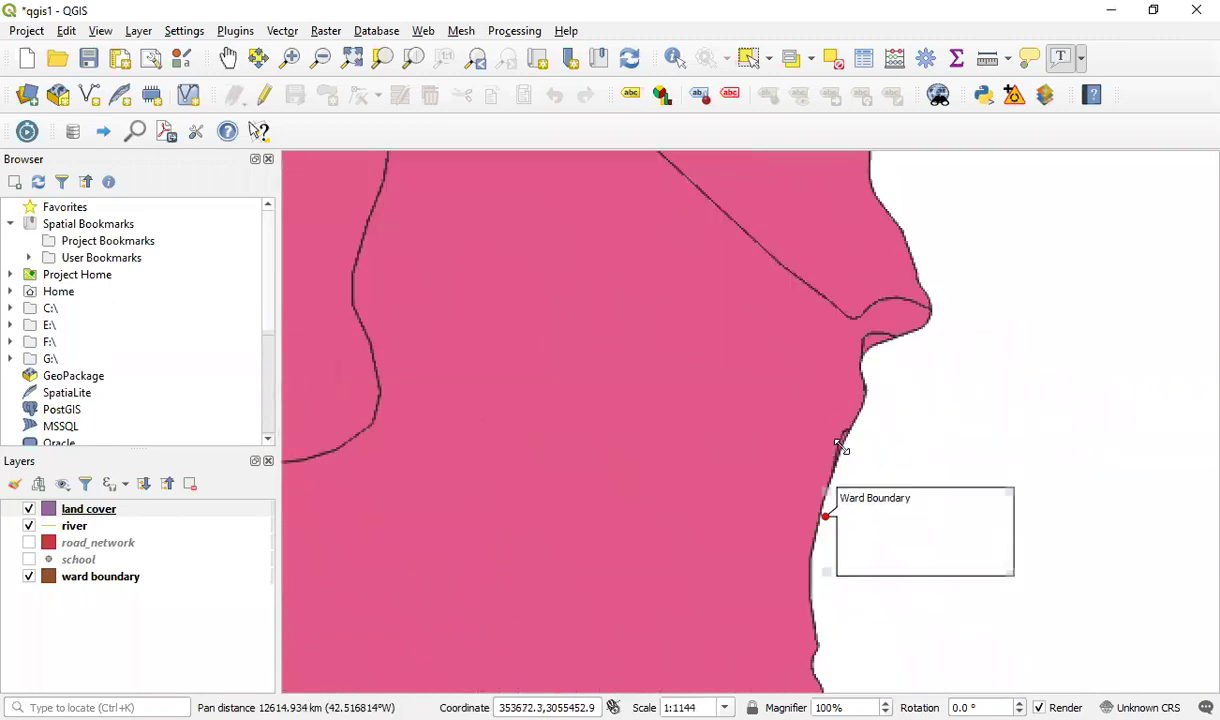
pyautogui.scroll(-2, 838, 443)
pyautogui.moveTo(733, 491); pyautogui.dragTo(761, 332)
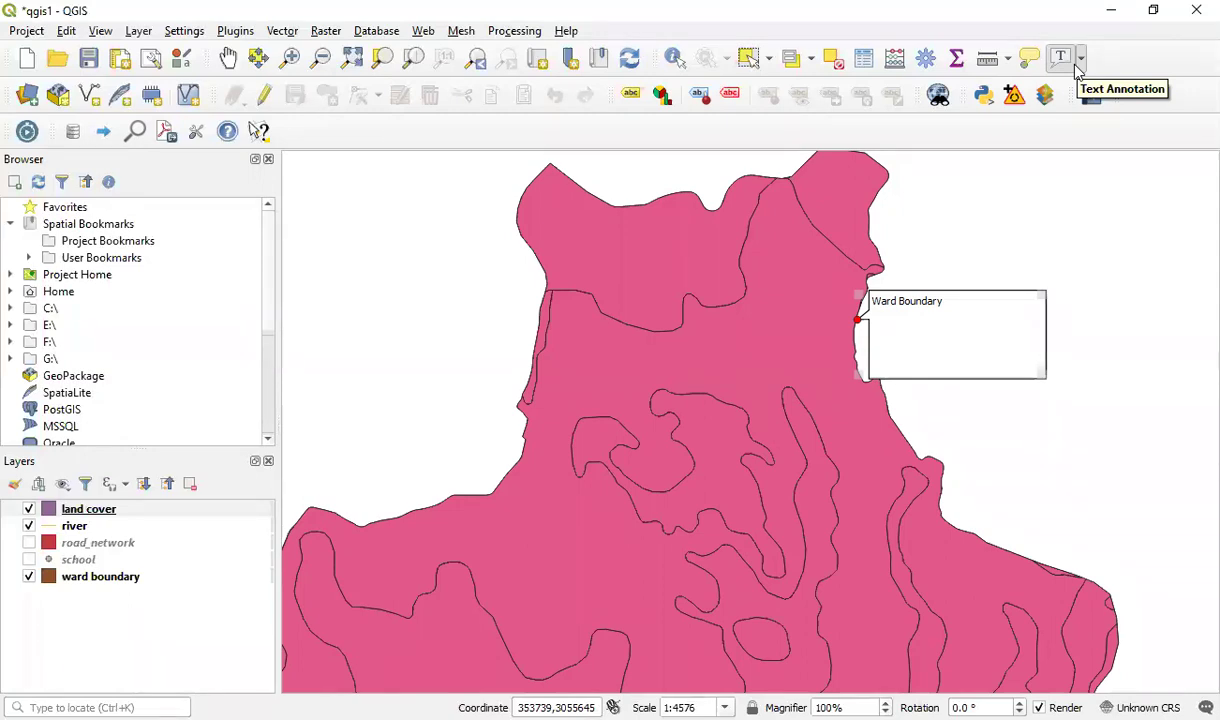
pyautogui.scroll(1, 752, 365)
pyautogui.scroll(-2, 752, 365)
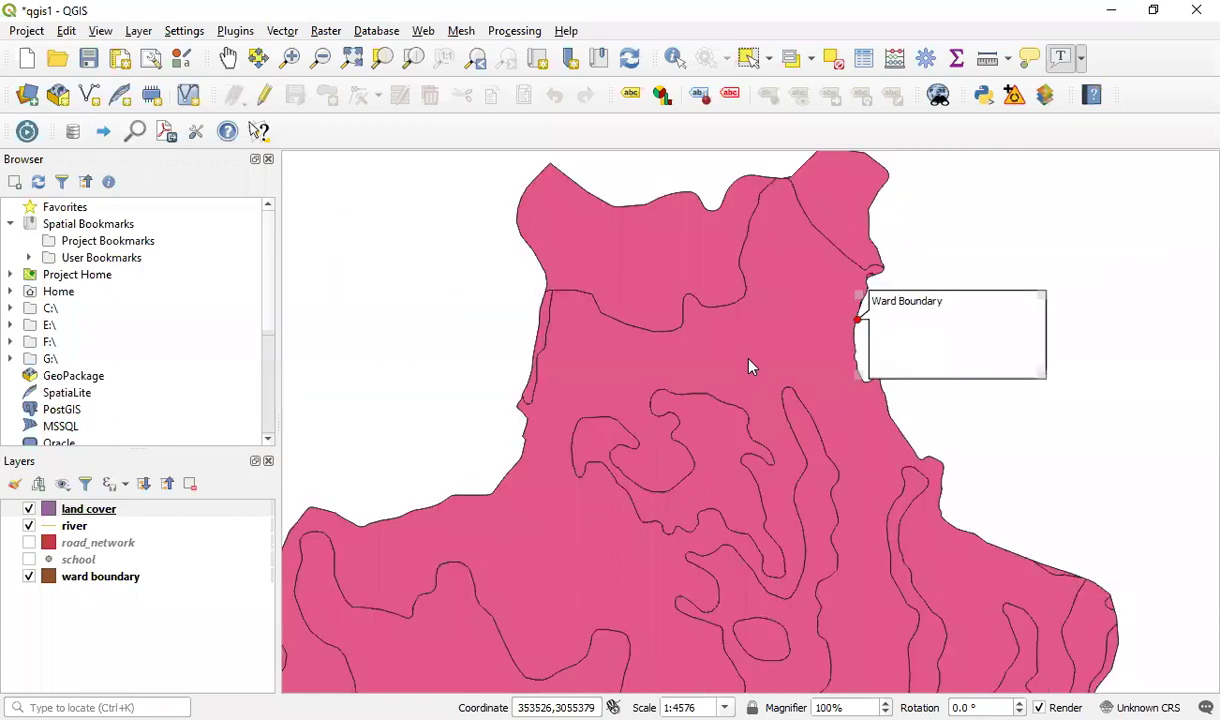
pyautogui.moveTo(747, 500); pyautogui.dragTo(811, 373)
pyautogui.scroll(-1, 811, 373)
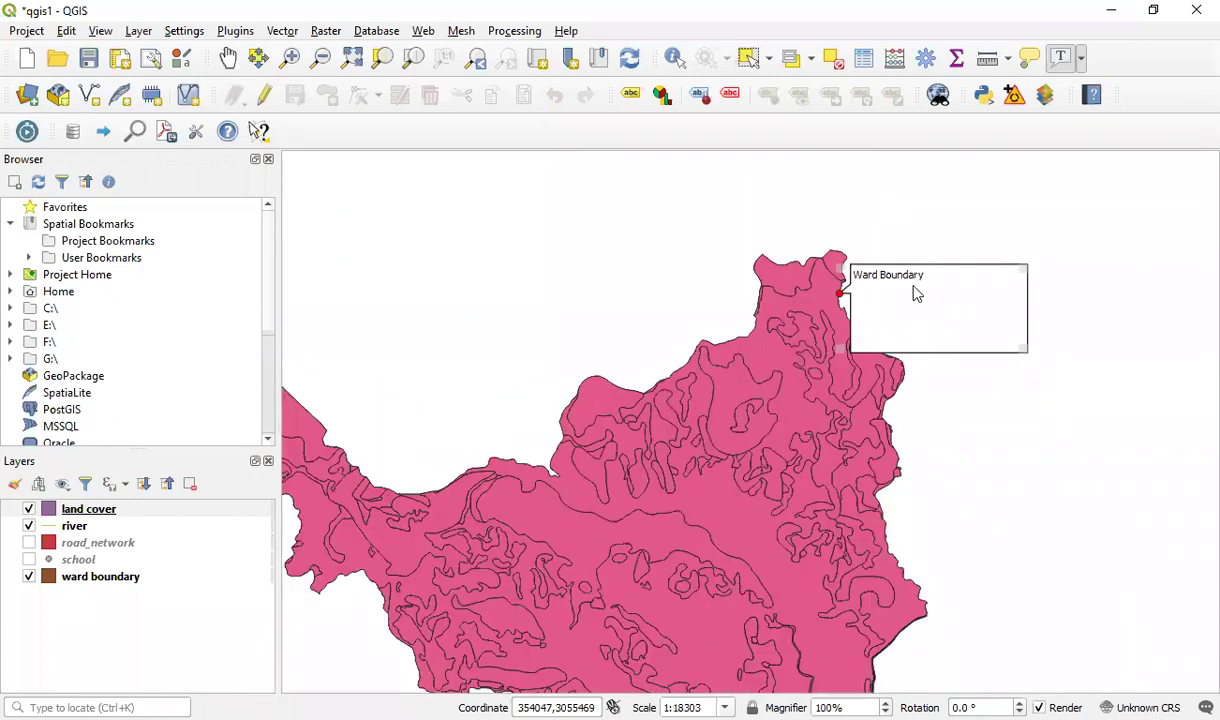
pyautogui.moveTo(696, 482); pyautogui.dragTo(730, 447)
pyautogui.scroll(1, 825, 393)
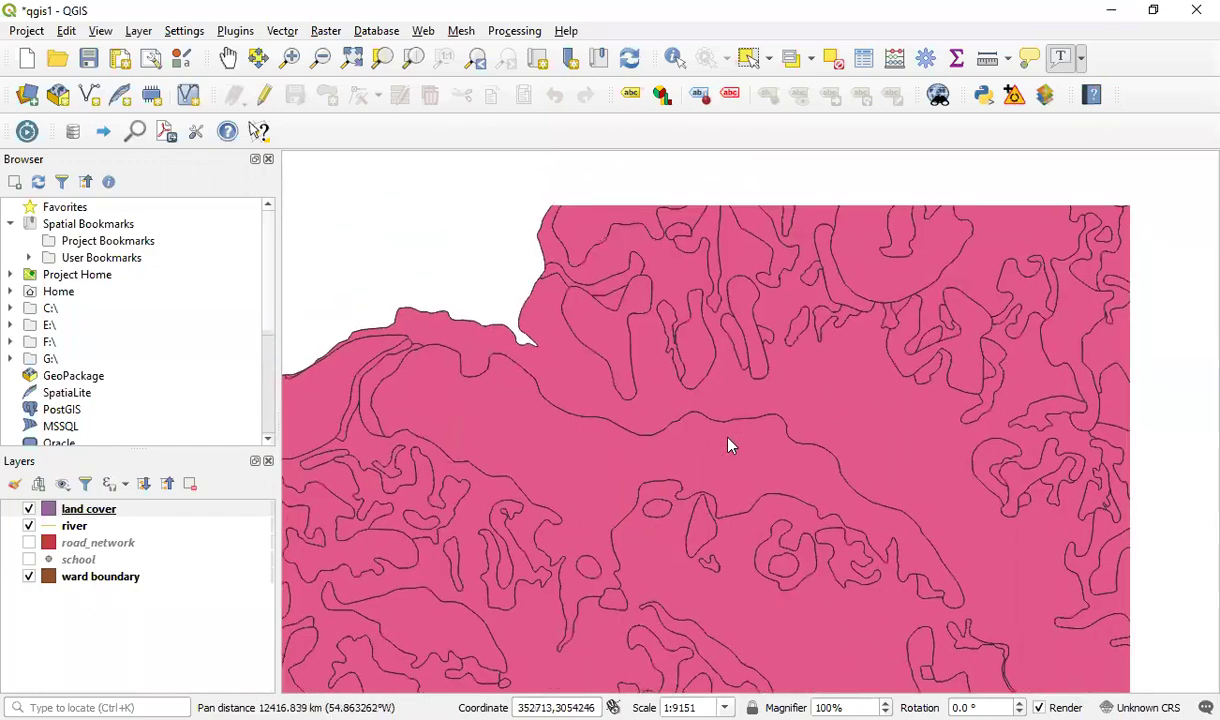
pyautogui.scroll(-1, 729, 446)
pyautogui.scroll(-1, 731, 440)
pyautogui.scroll(1, 731, 440)
pyautogui.scroll(-1, 731, 440)
pyautogui.scroll(1, 731, 440)
pyautogui.scroll(-1, 731, 438)
pyautogui.scroll(1, 731, 436)
pyautogui.scroll(1, 731, 436)
pyautogui.moveTo(743, 438); pyautogui.dragTo(712, 486)
pyautogui.scroll(-1, 776, 403)
pyautogui.scroll(-1, 825, 414)
pyautogui.scroll(1, 825, 414)
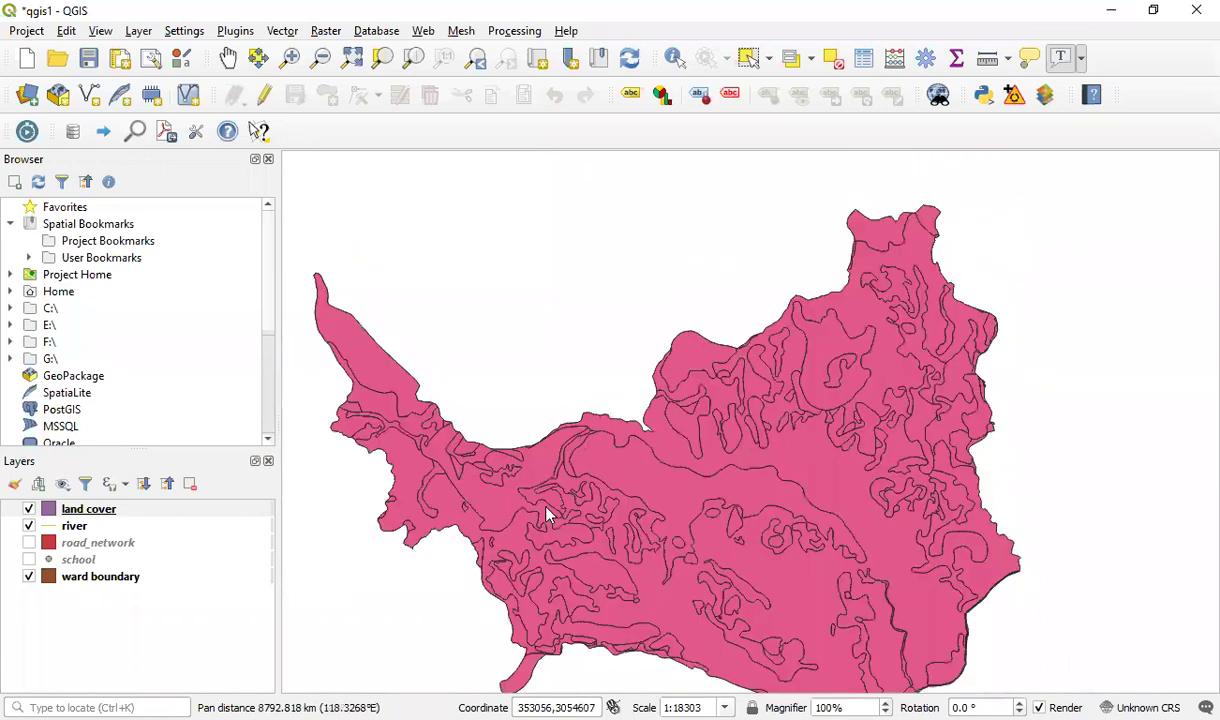
# Make the road_network and school layers visible, and clear the layer selection.
pyautogui.click(29, 542)
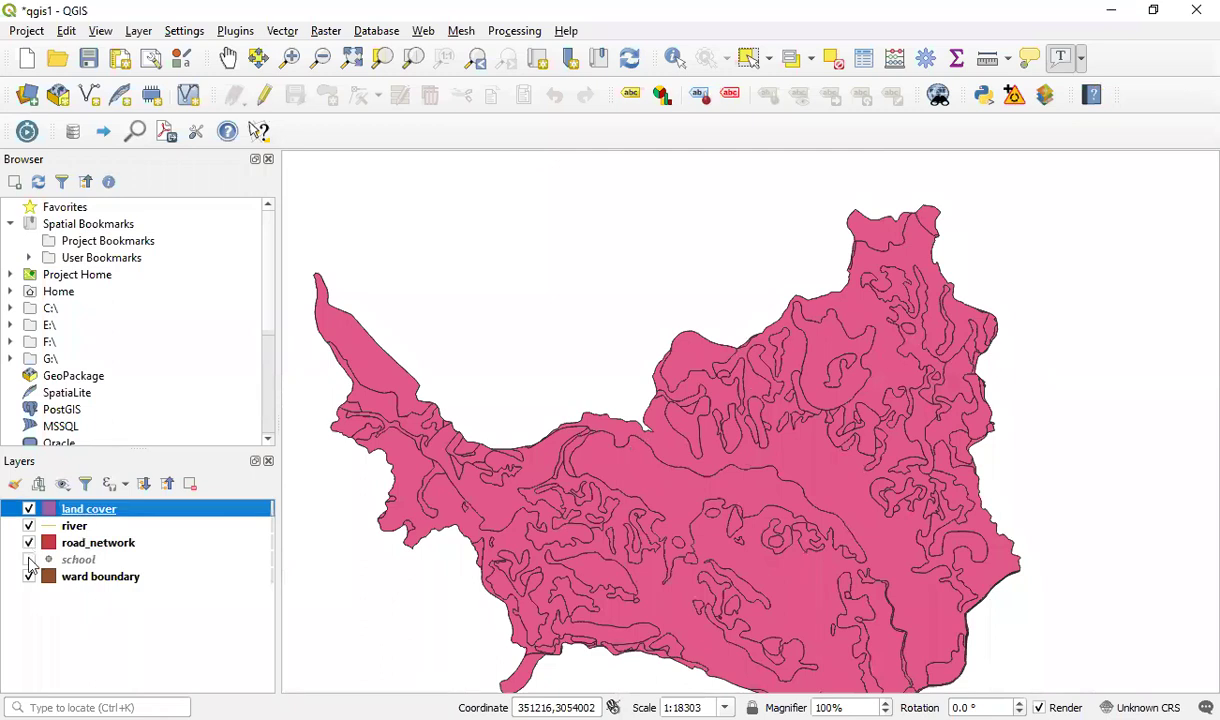
pyautogui.click(29, 559)
pyautogui.click(160, 652)
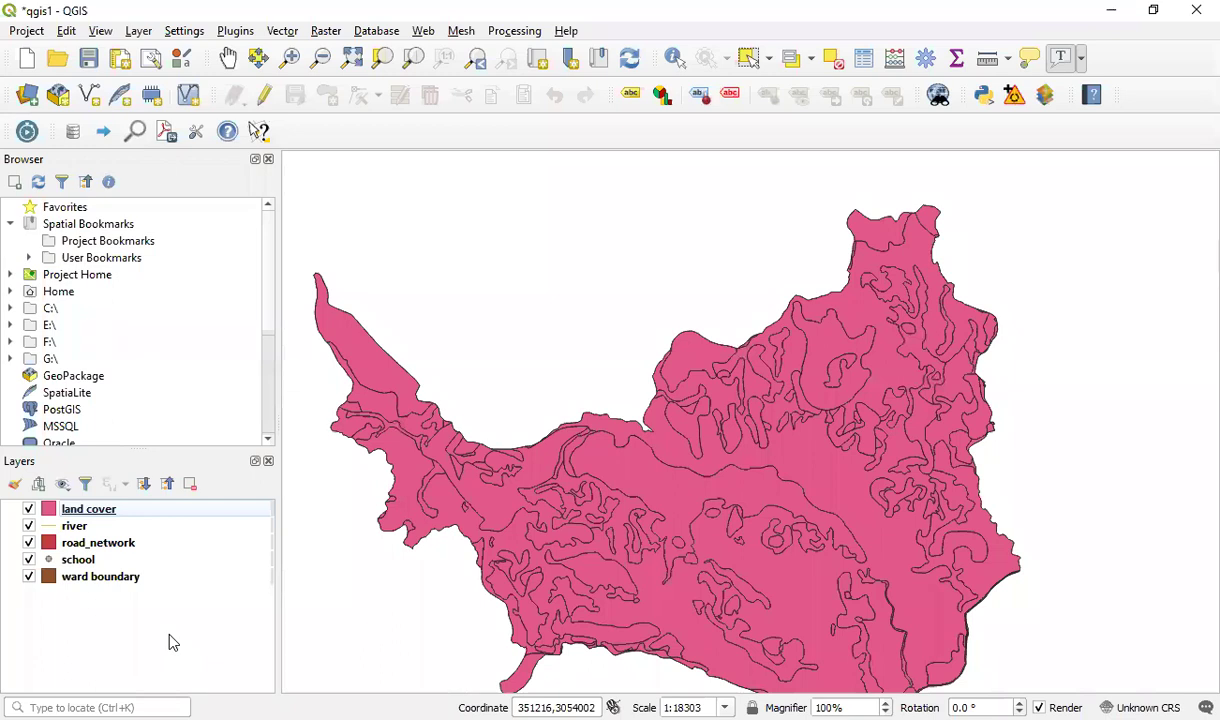
# Open the layer properties of the land cover layer.
pyautogui.rightClick(94, 514)
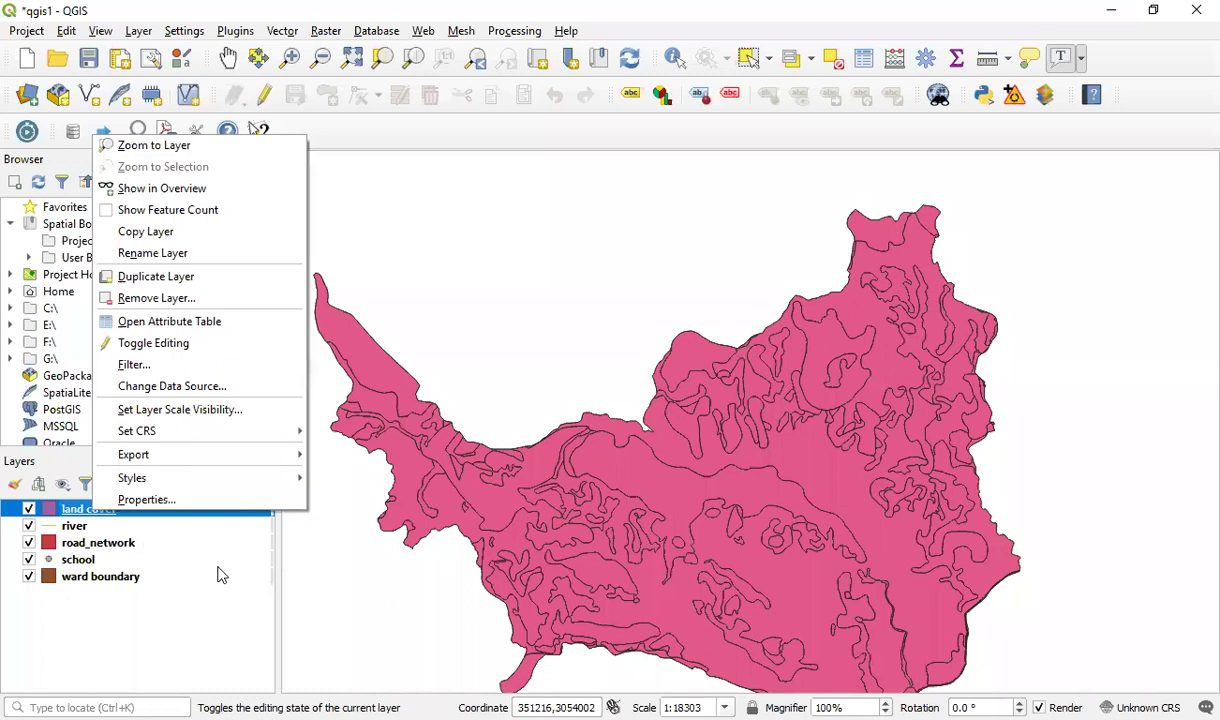
pyautogui.click(105, 509)
pyautogui.rightClick(105, 509)
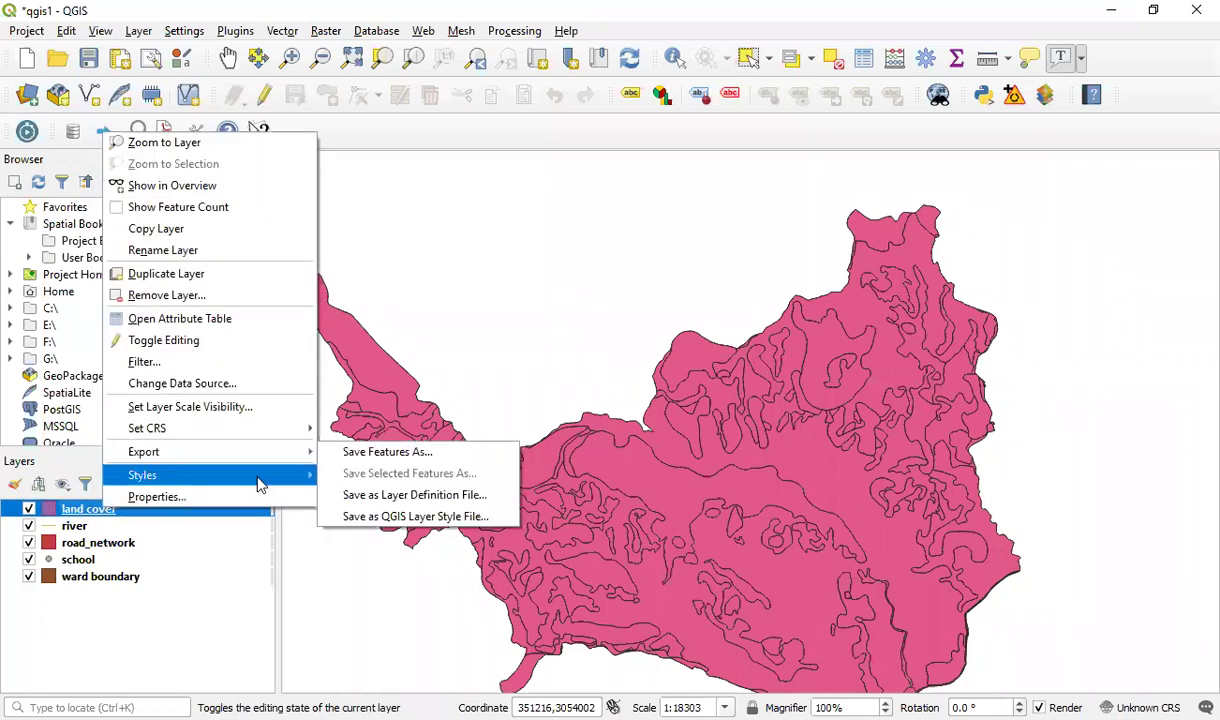
pyautogui.click(239, 498)
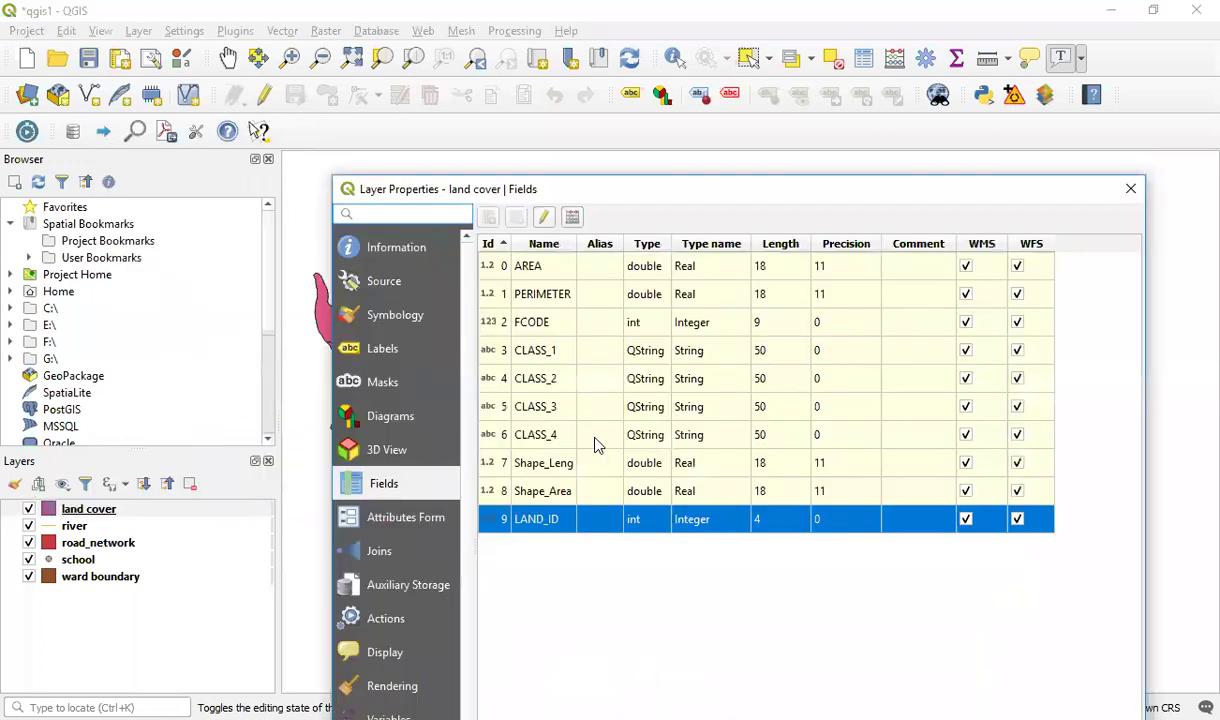
# Examine the land cover layer's general information, including its path, geometry, CRS, extent and feature count.
pyautogui.click(395, 253)
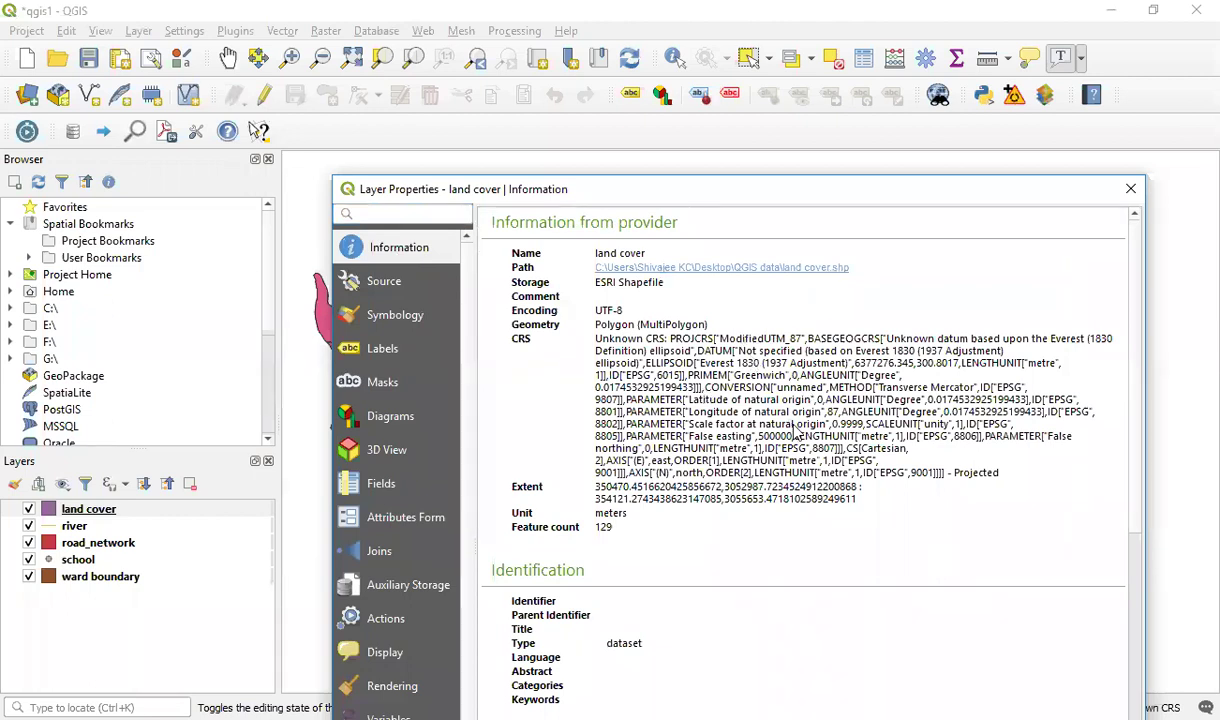
pyautogui.scroll(-1, 828, 423)
pyautogui.scroll(1, 828, 423)
pyautogui.scroll(-1, 843, 400)
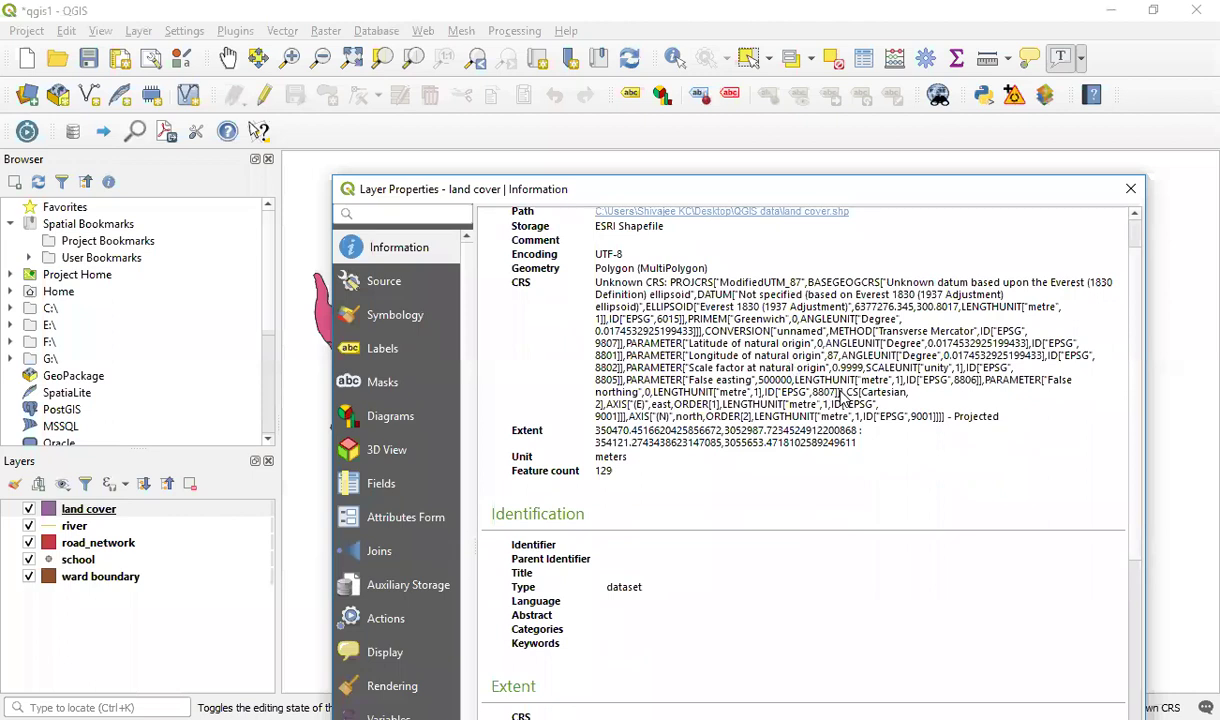
pyautogui.scroll(1, 843, 397)
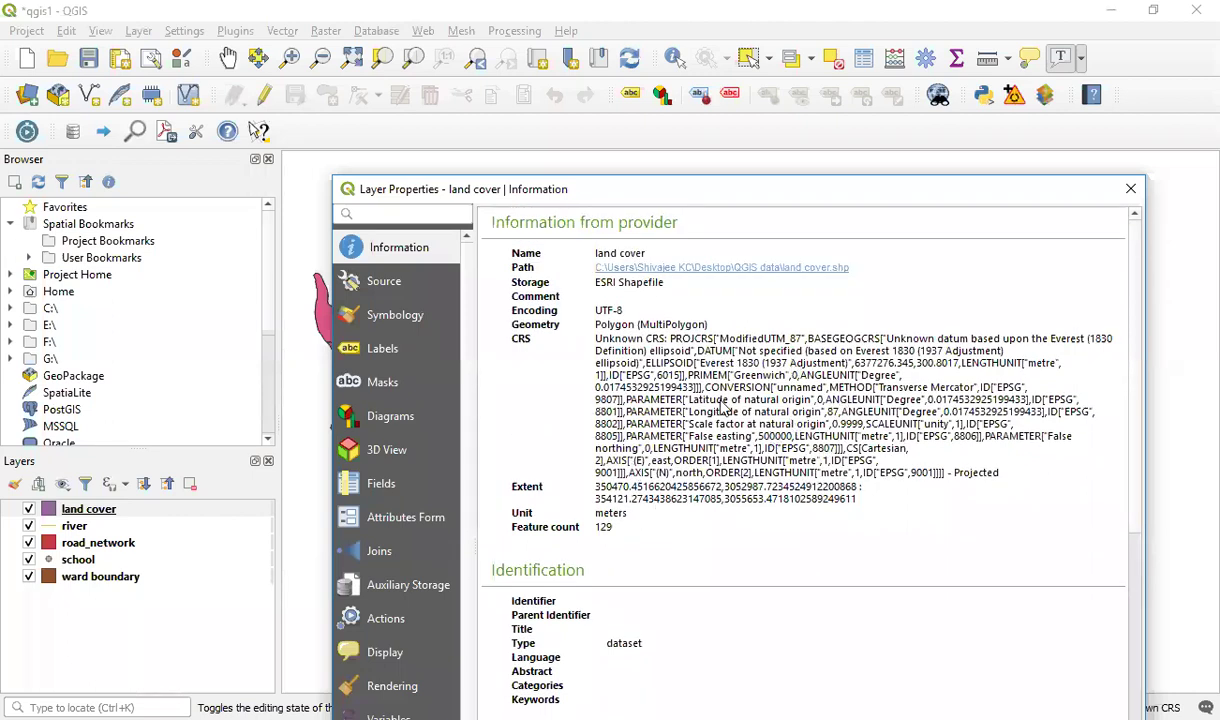
# Review the land cover layer's source settings and the coordinate reference systems available for it, keeping the assigned one.
pyautogui.click(385, 288)
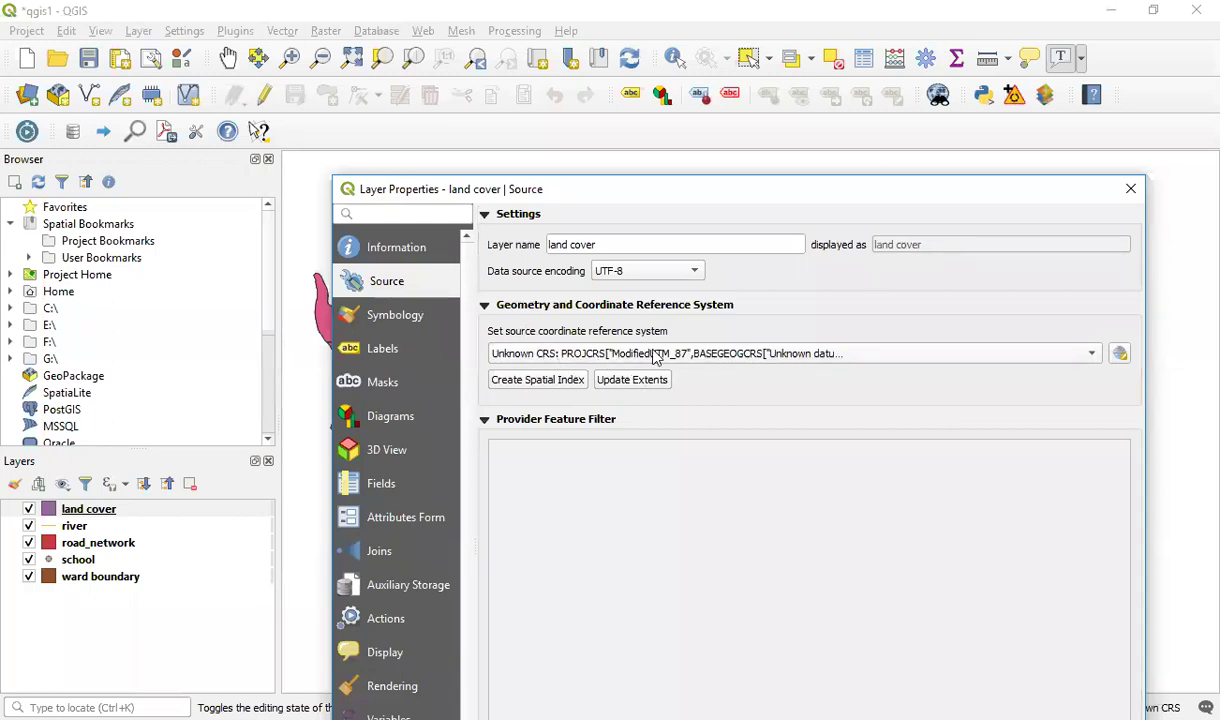
pyautogui.click(808, 352)
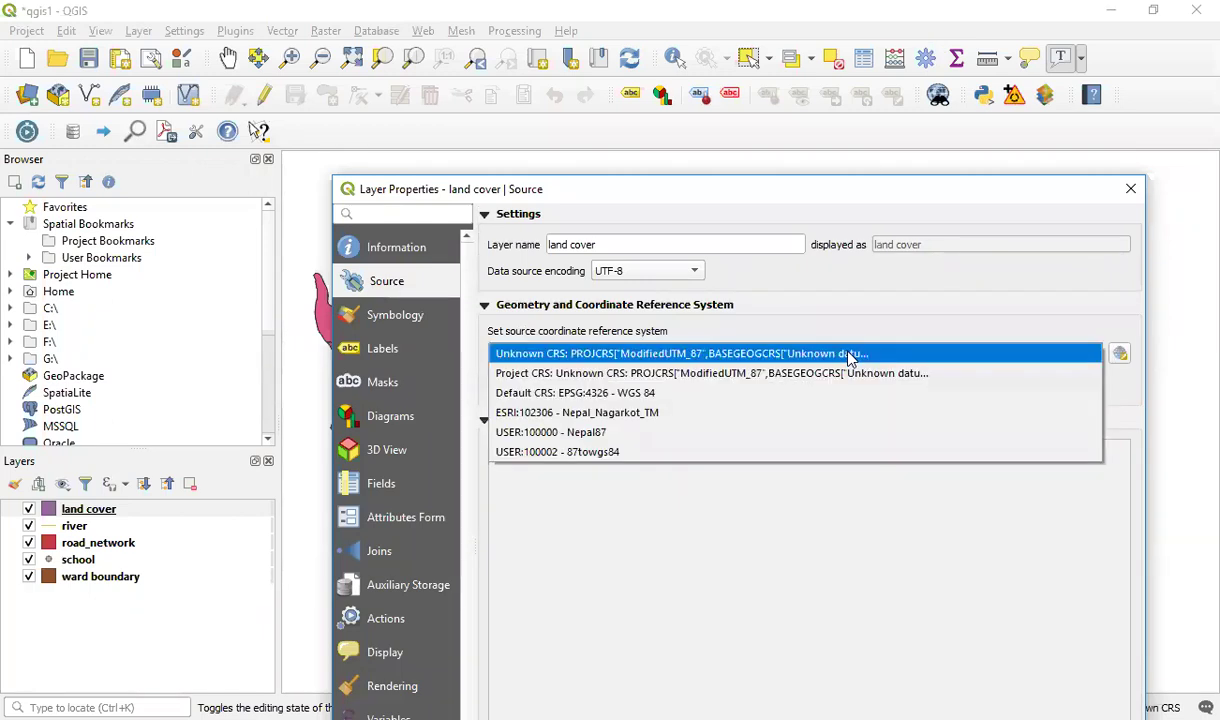
pyautogui.click(811, 548)
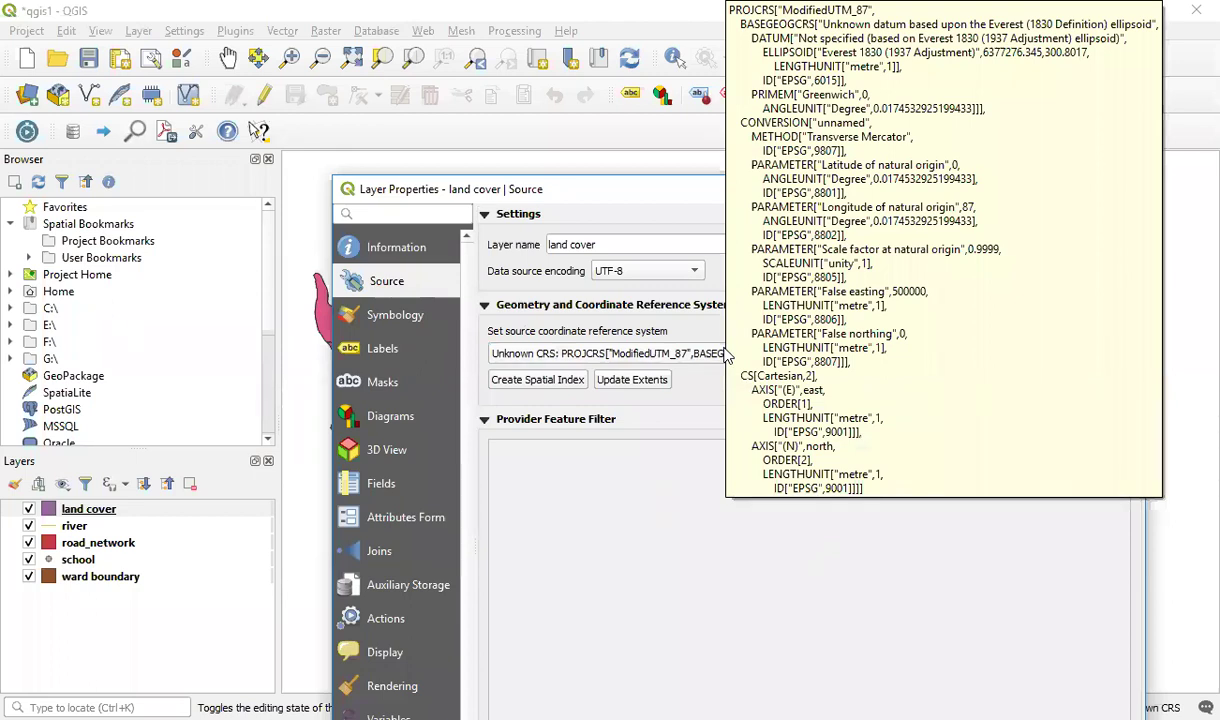
# Set the fill color of the land cover layer's simple fill symbol to orange (#e15907).
pyautogui.click(378, 300)
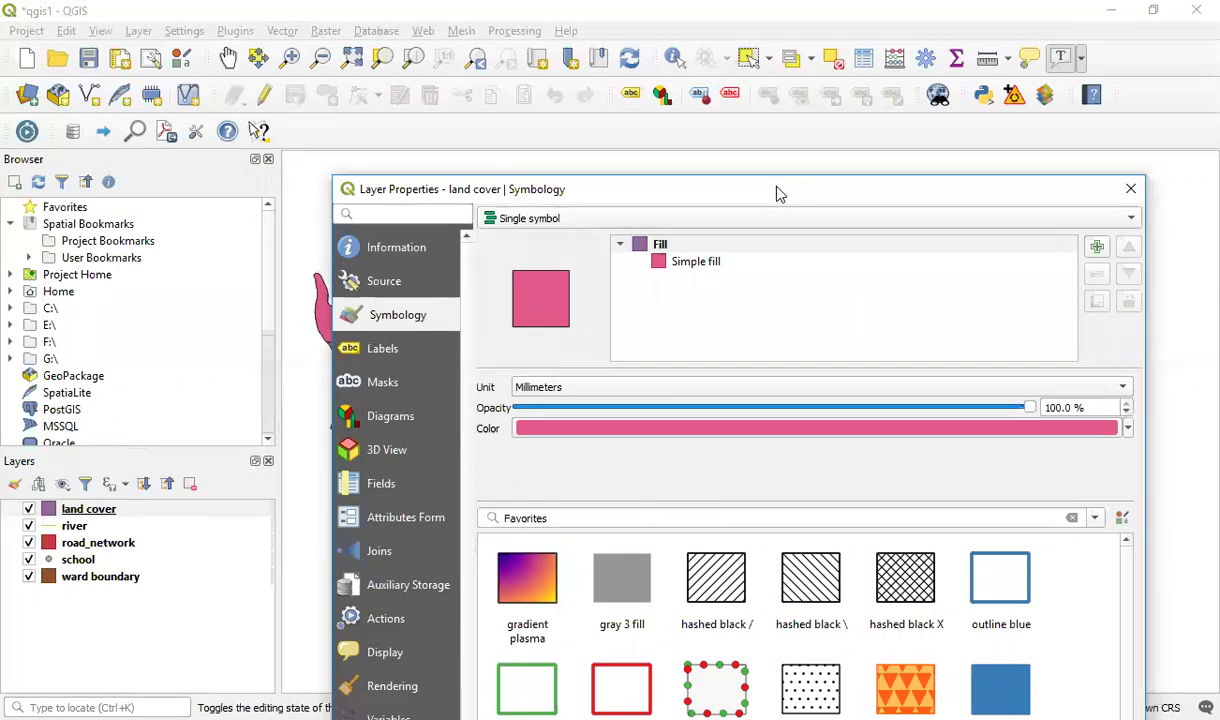
pyautogui.moveTo(780, 193); pyautogui.dragTo(670, 112)
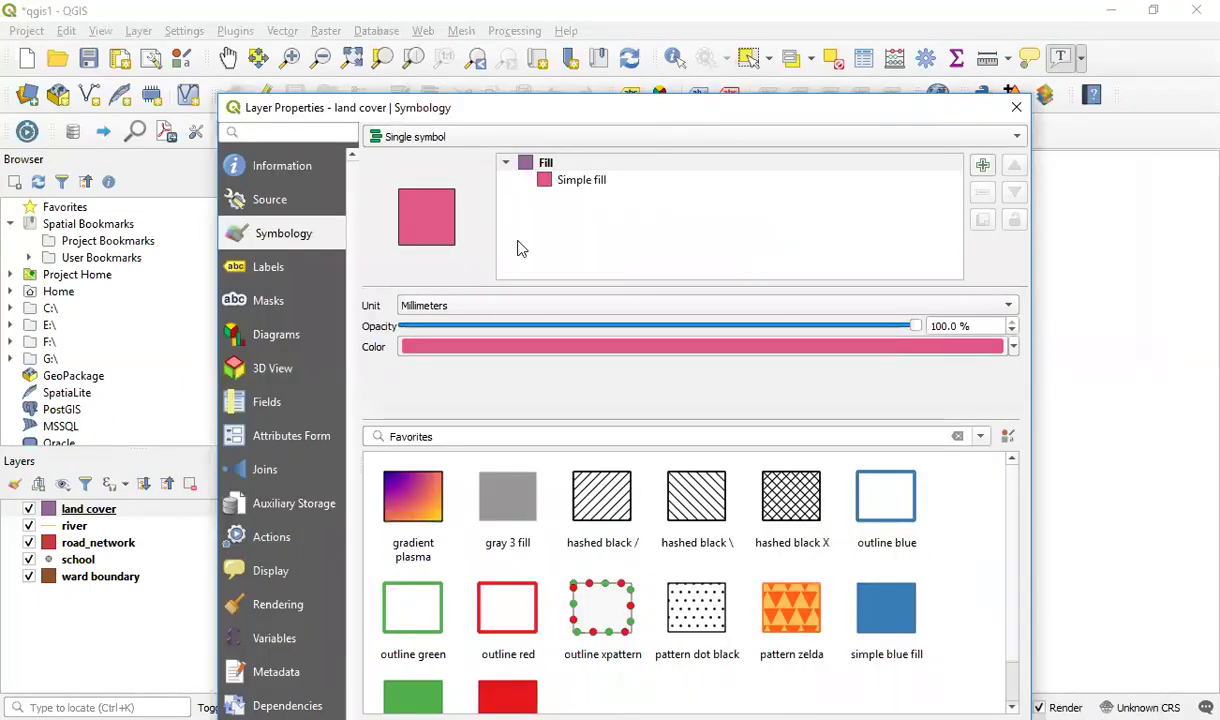
pyautogui.click(518, 180)
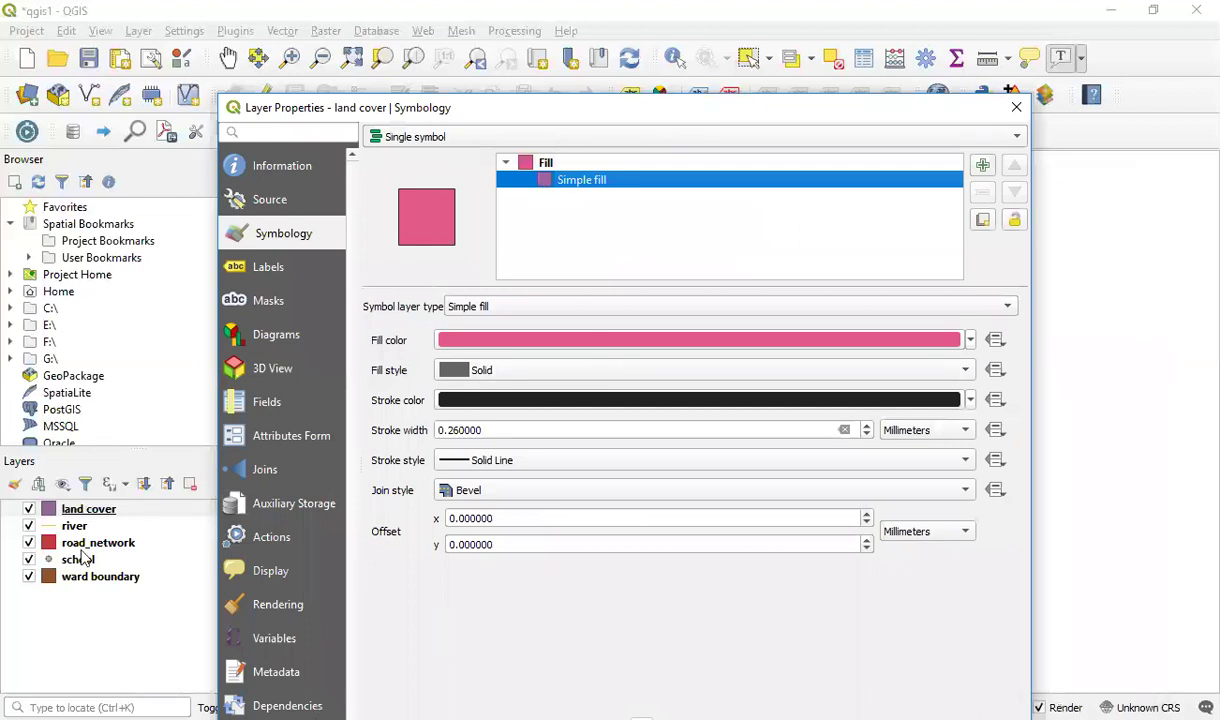
pyautogui.click(517, 345)
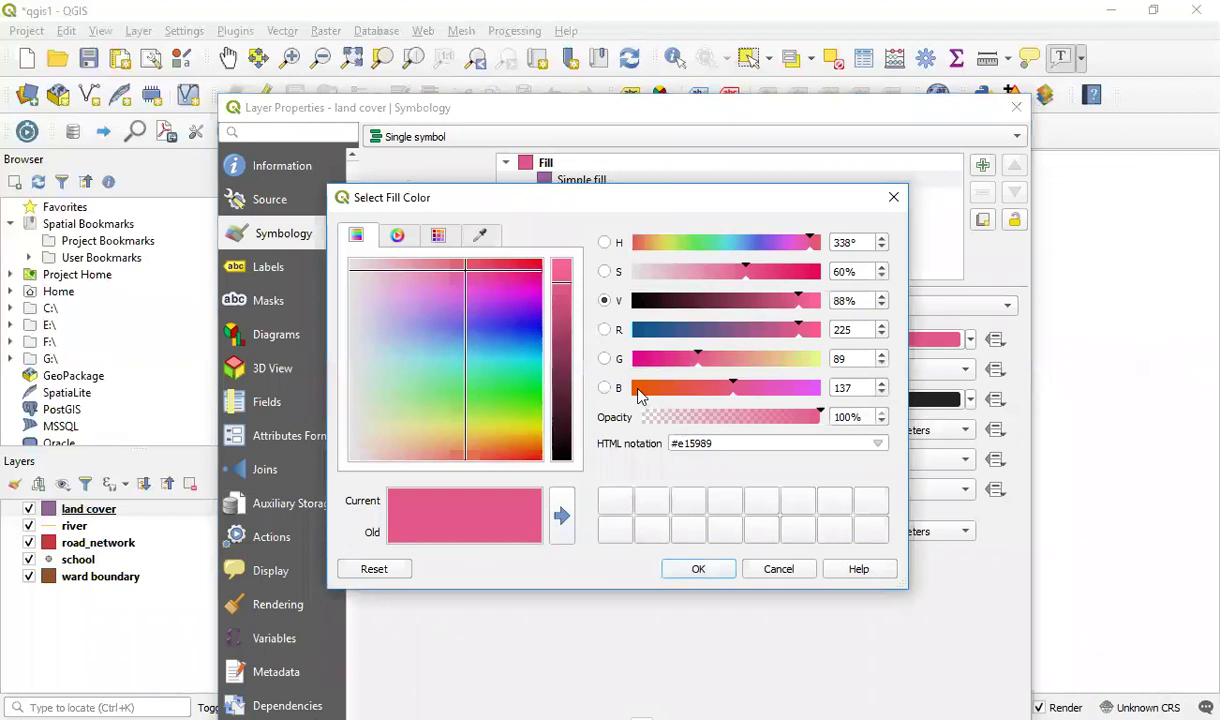
pyautogui.click(636, 388)
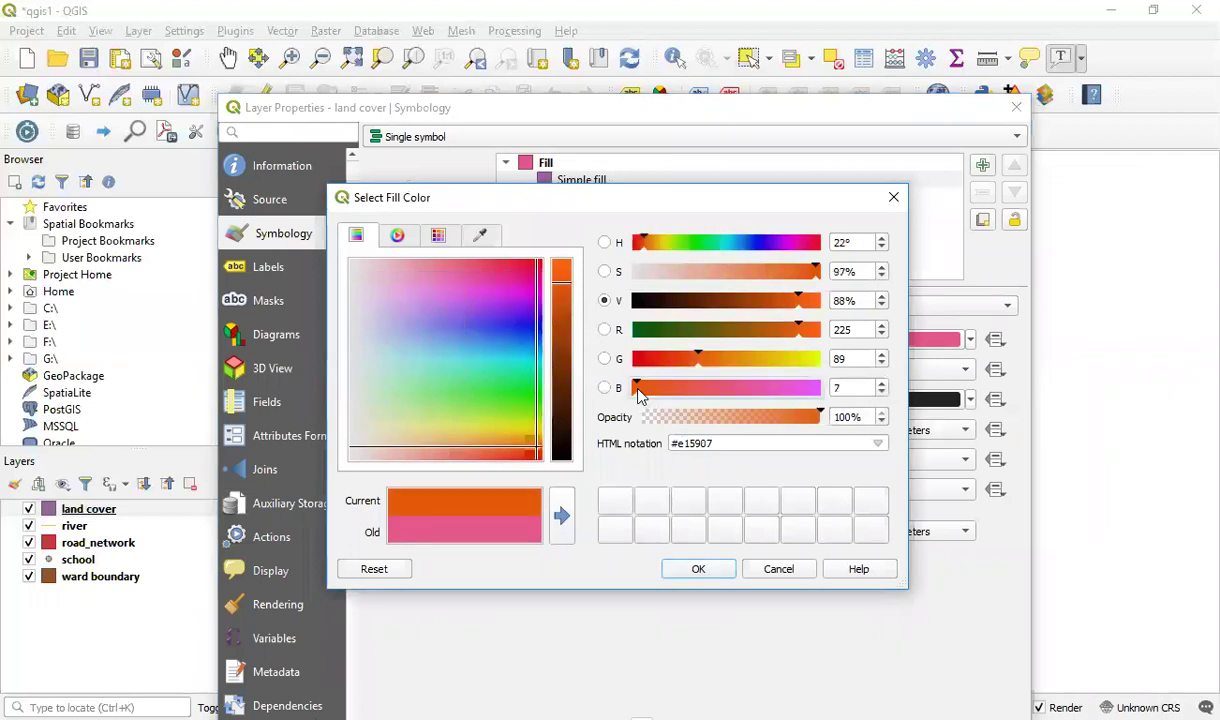
pyautogui.click(698, 570)
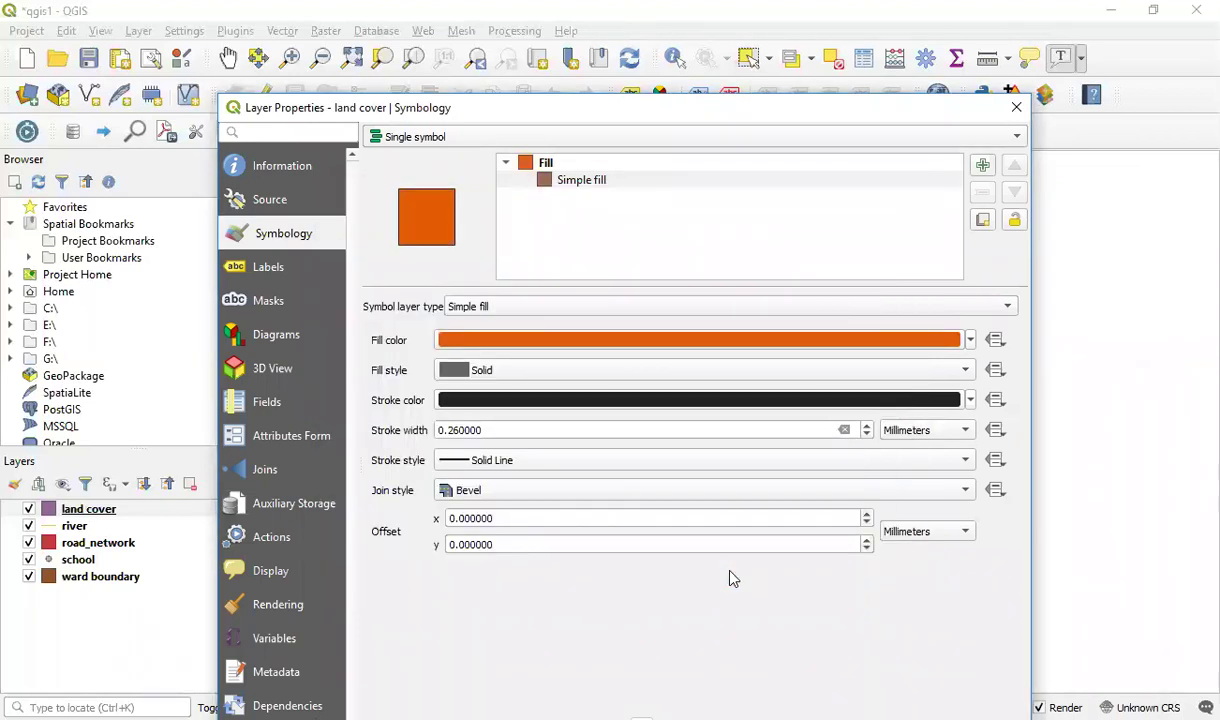
# Set the land cover layer's fill style to No Brush and its stroke style to Dash Line, and apply the symbology.
pyautogui.click(457, 371)
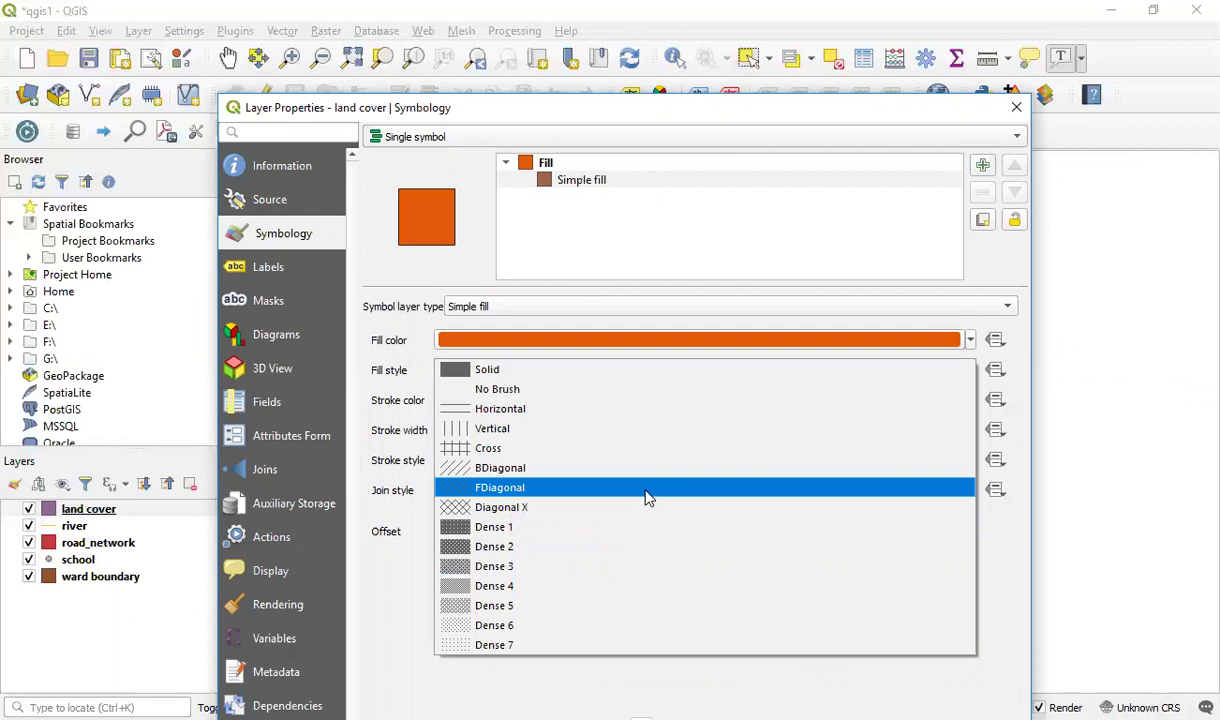
pyautogui.click(460, 389)
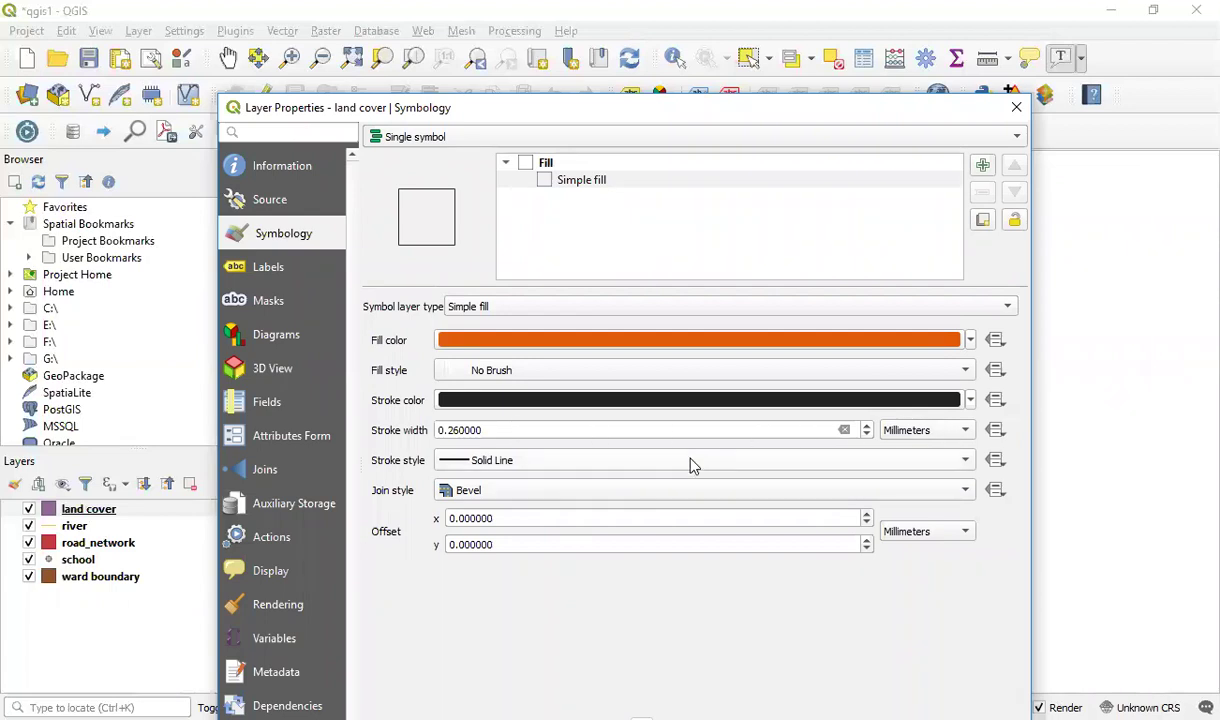
pyautogui.click(567, 470)
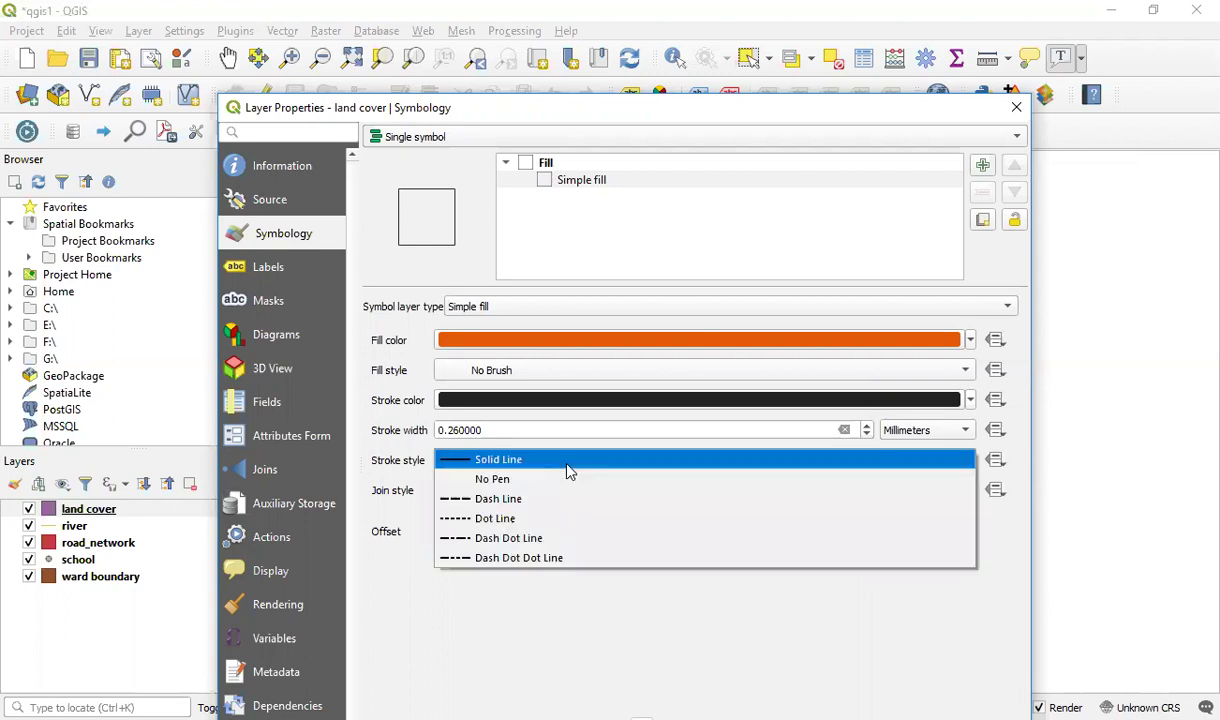
pyautogui.click(528, 498)
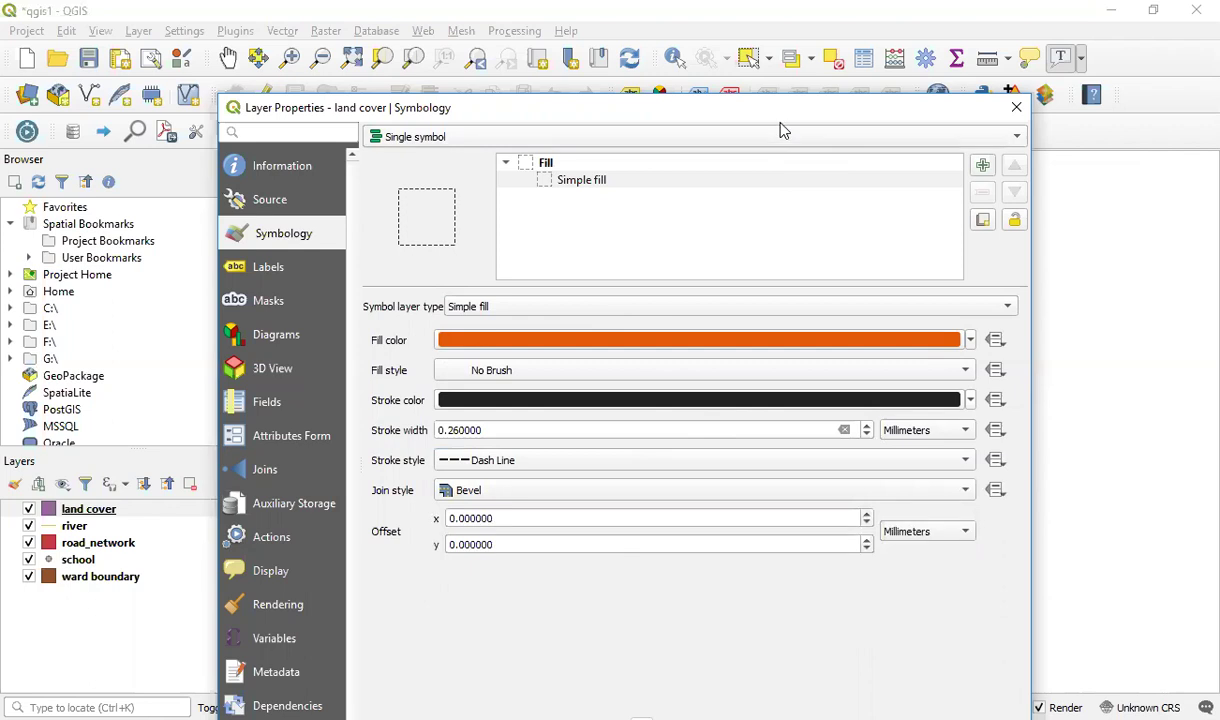
pyautogui.moveTo(779, 121); pyautogui.dragTo(746, 47)
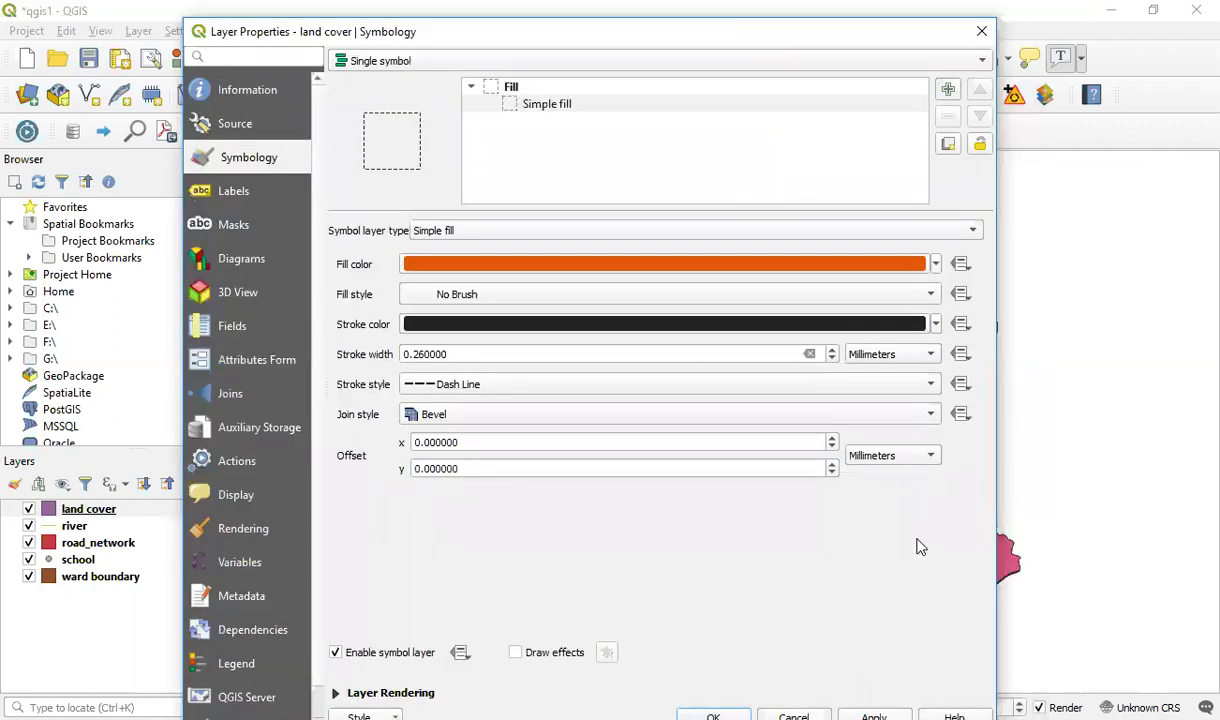
pyautogui.click(872, 706)
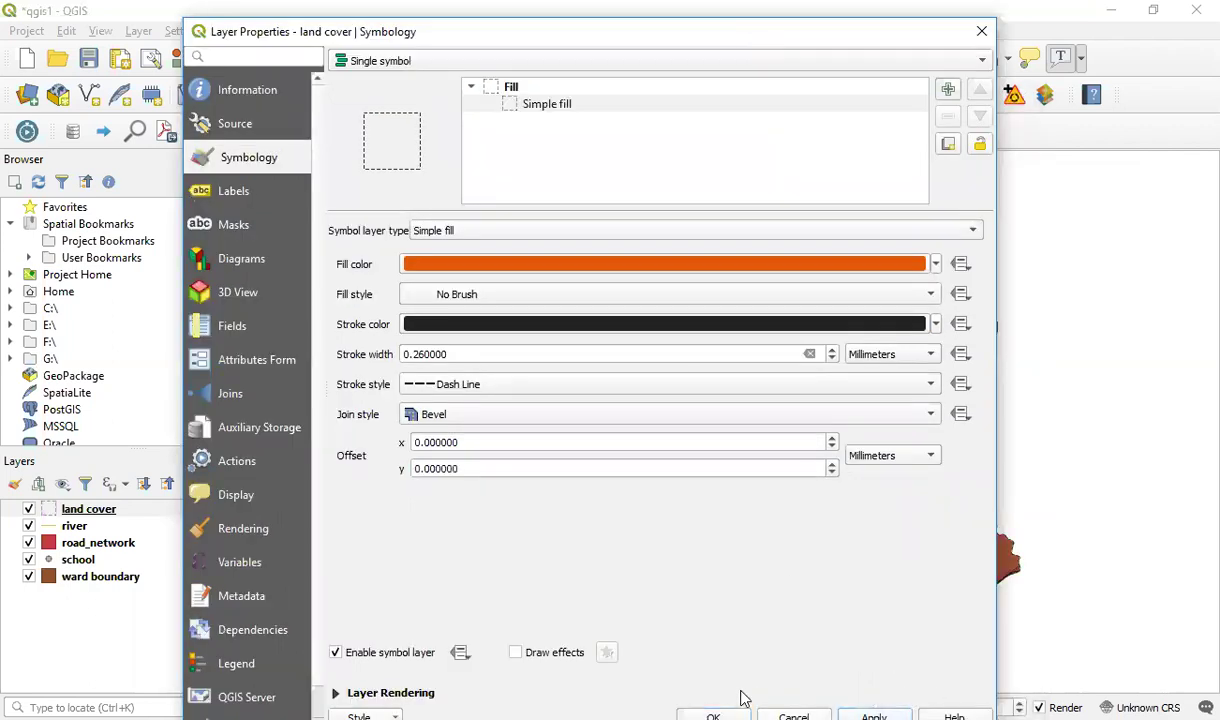
pyautogui.click(714, 712)
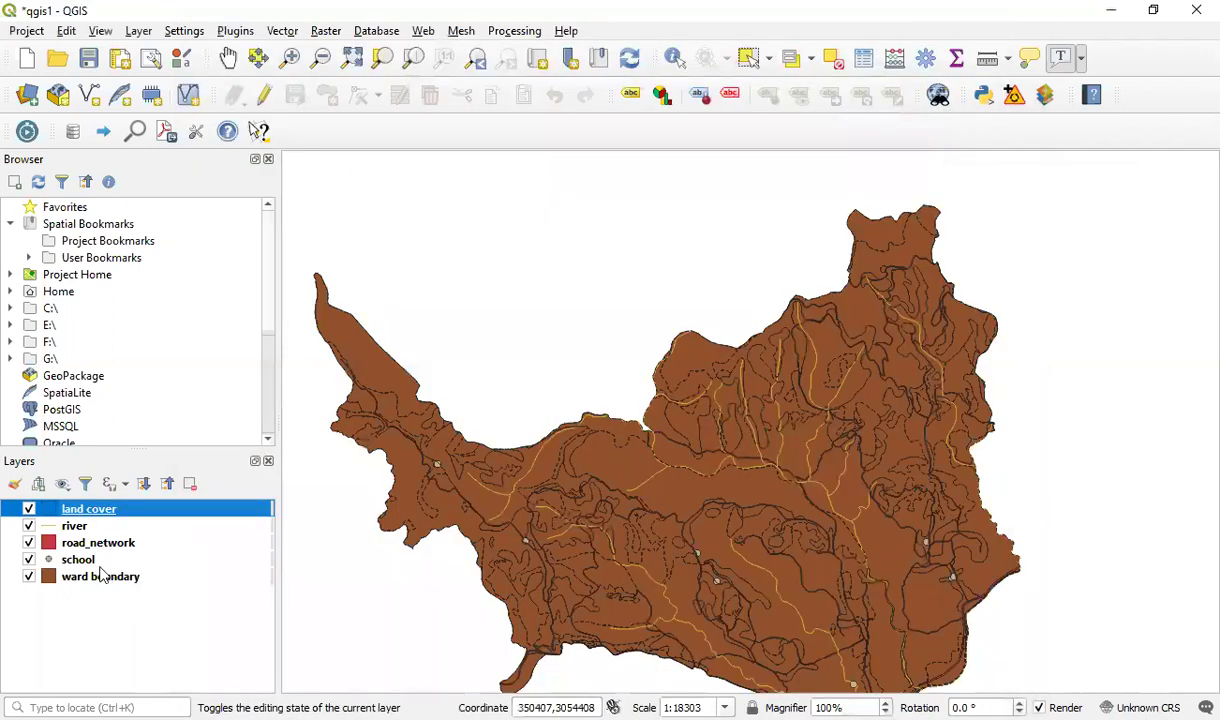
# Hide the river, road_network, school and ward boundary layers so that only land cover is displayed.
pyautogui.click(29, 525)
pyautogui.click(29, 542)
pyautogui.click(29, 559)
pyautogui.click(29, 576)
pyautogui.scroll(-2, 621, 488)
pyautogui.scroll(2, 621, 488)
pyautogui.scroll(2, 621, 488)
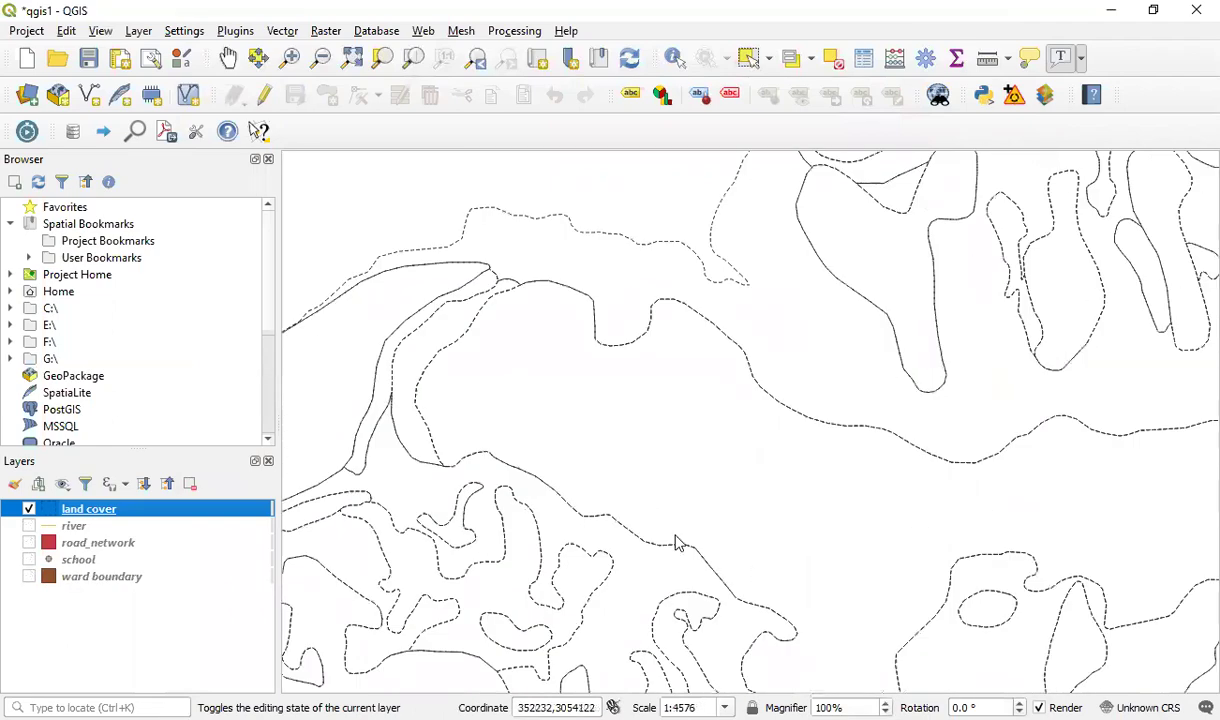
pyautogui.scroll(-1, 675, 539)
pyautogui.moveTo(741, 517); pyautogui.dragTo(600, 392)
pyautogui.moveTo(666, 527); pyautogui.dragTo(755, 426)
pyautogui.scroll(-1, 780, 474)
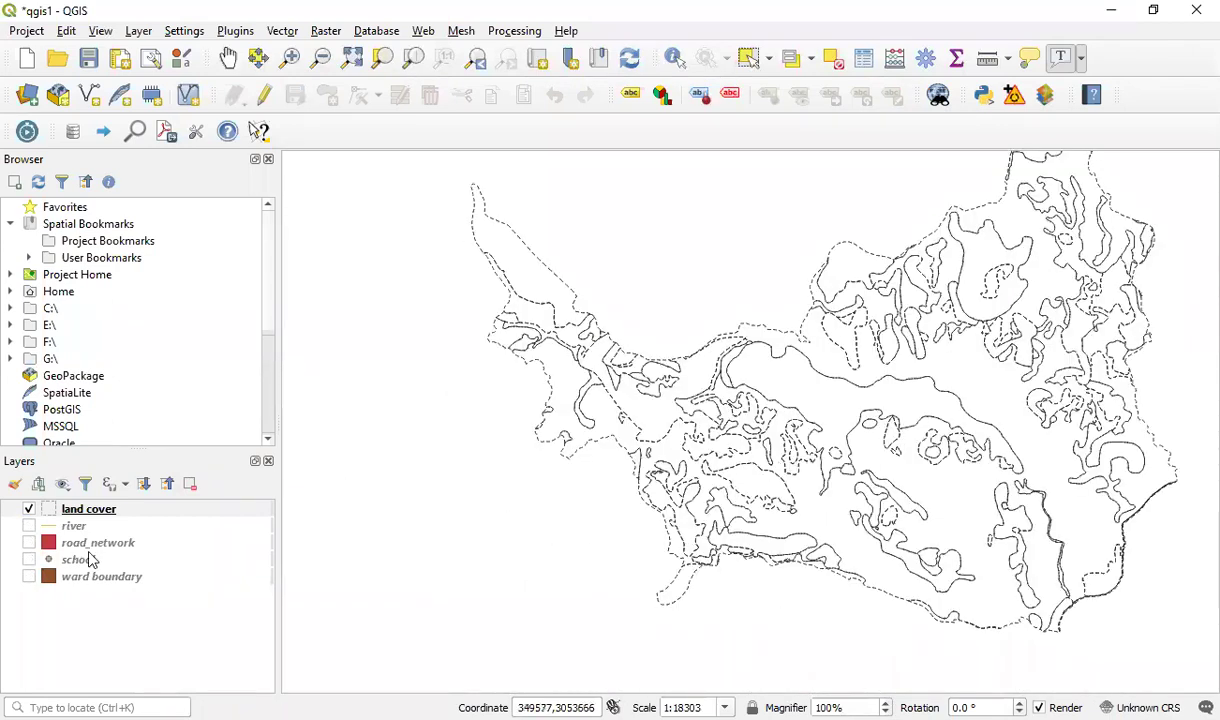
# Switch the land cover symbology to Categorized by CLASS_1, classify its values and assign the Magma color ramp.
pyautogui.rightClick(112, 511)
pyautogui.click(163, 504)
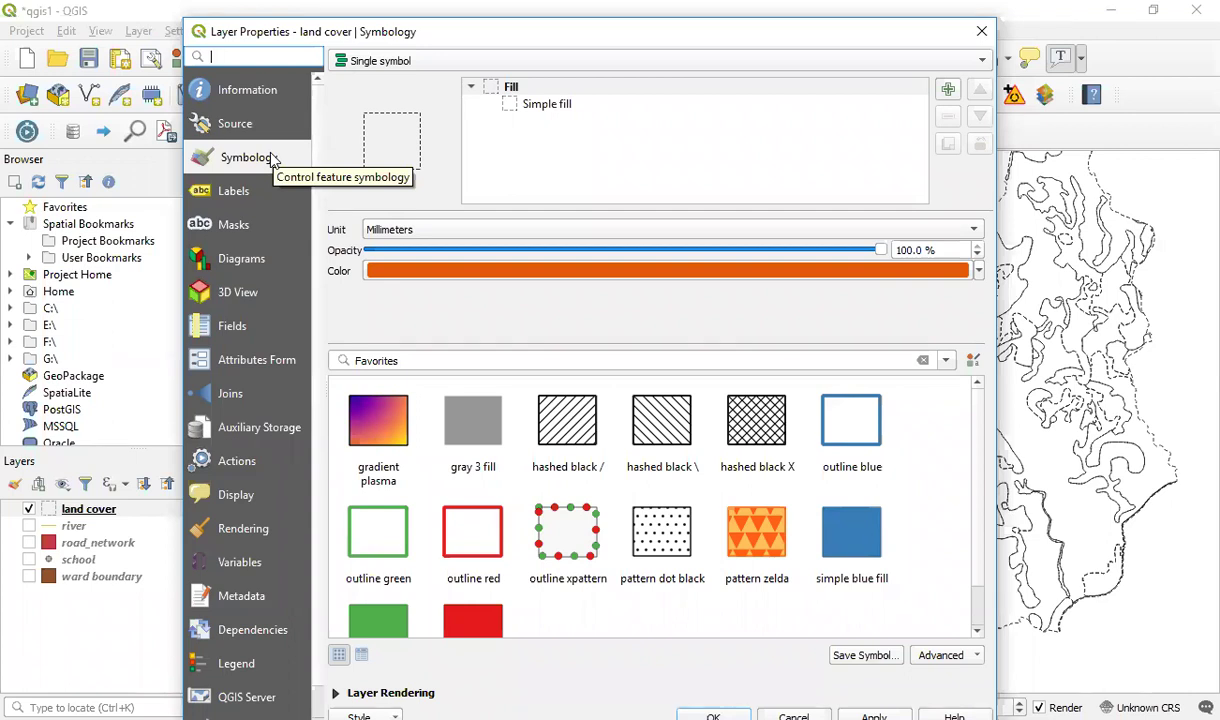
pyautogui.click(478, 72)
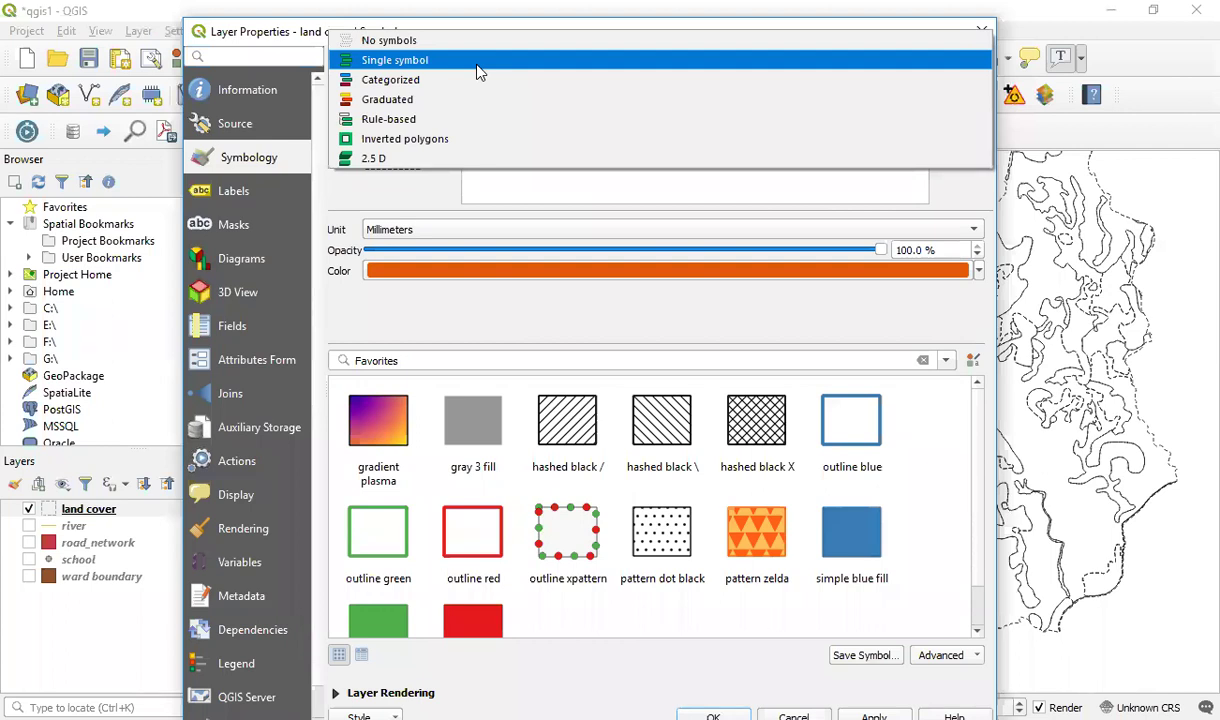
pyautogui.click(421, 80)
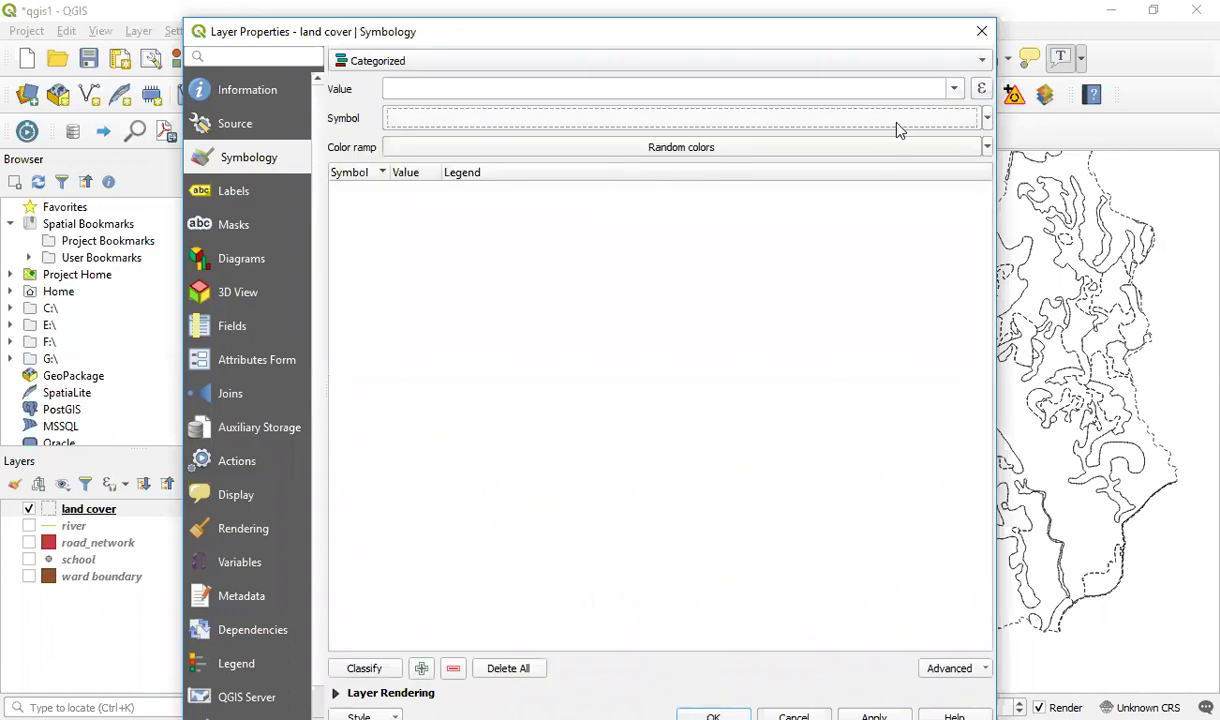
pyautogui.click(955, 92)
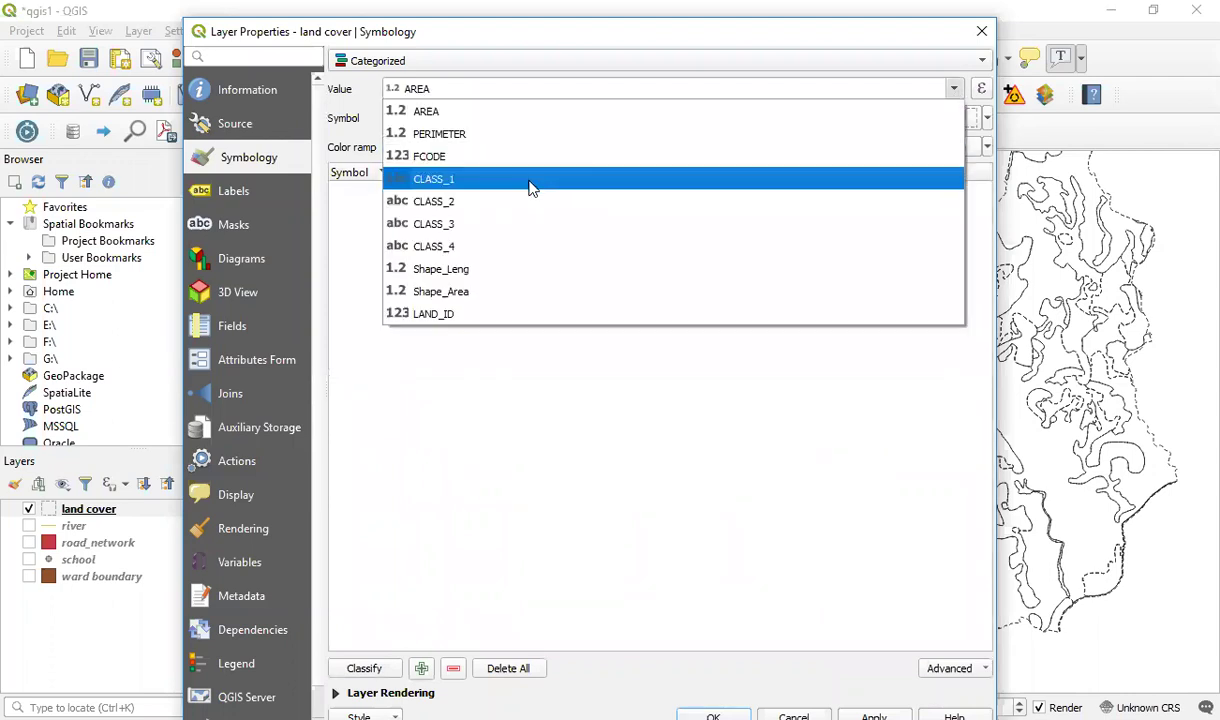
pyautogui.click(532, 182)
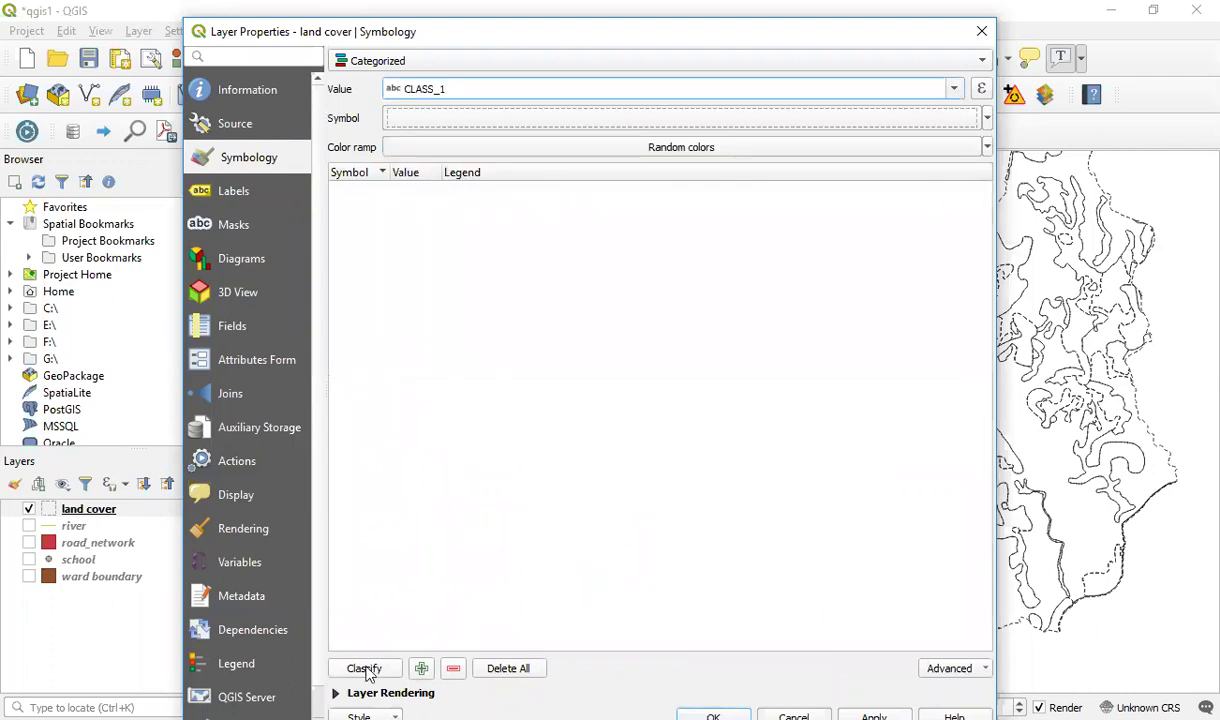
pyautogui.click(366, 669)
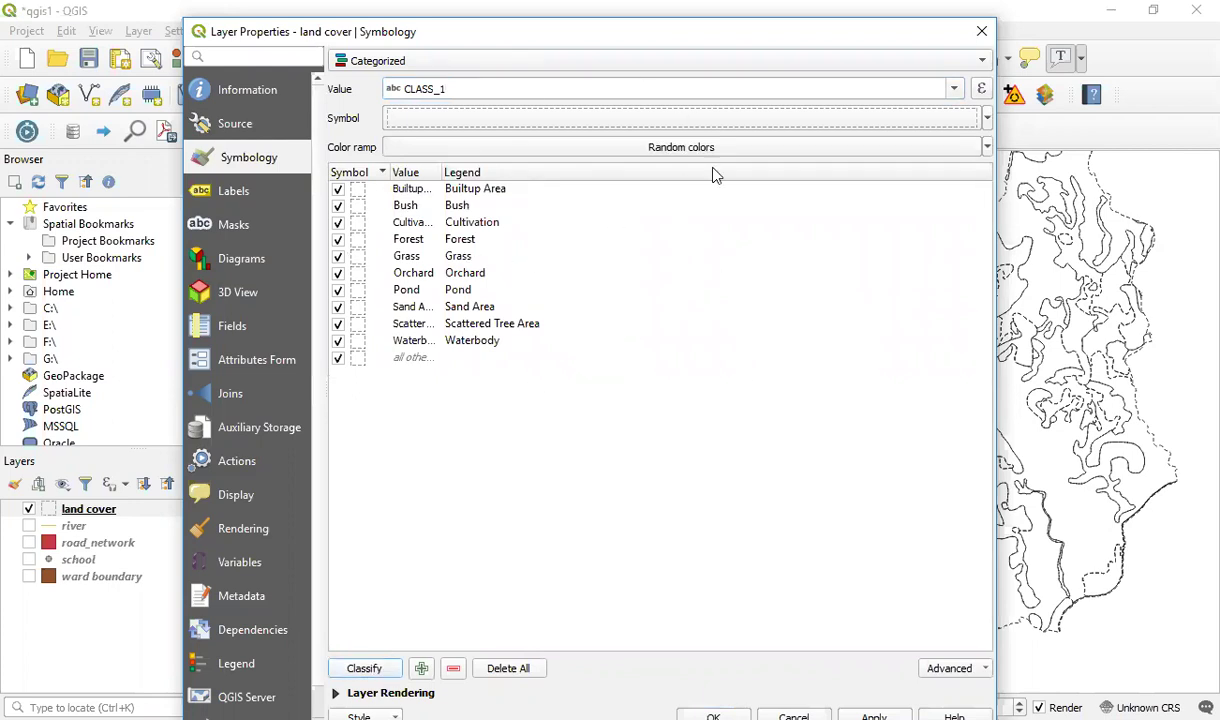
pyautogui.click(791, 153)
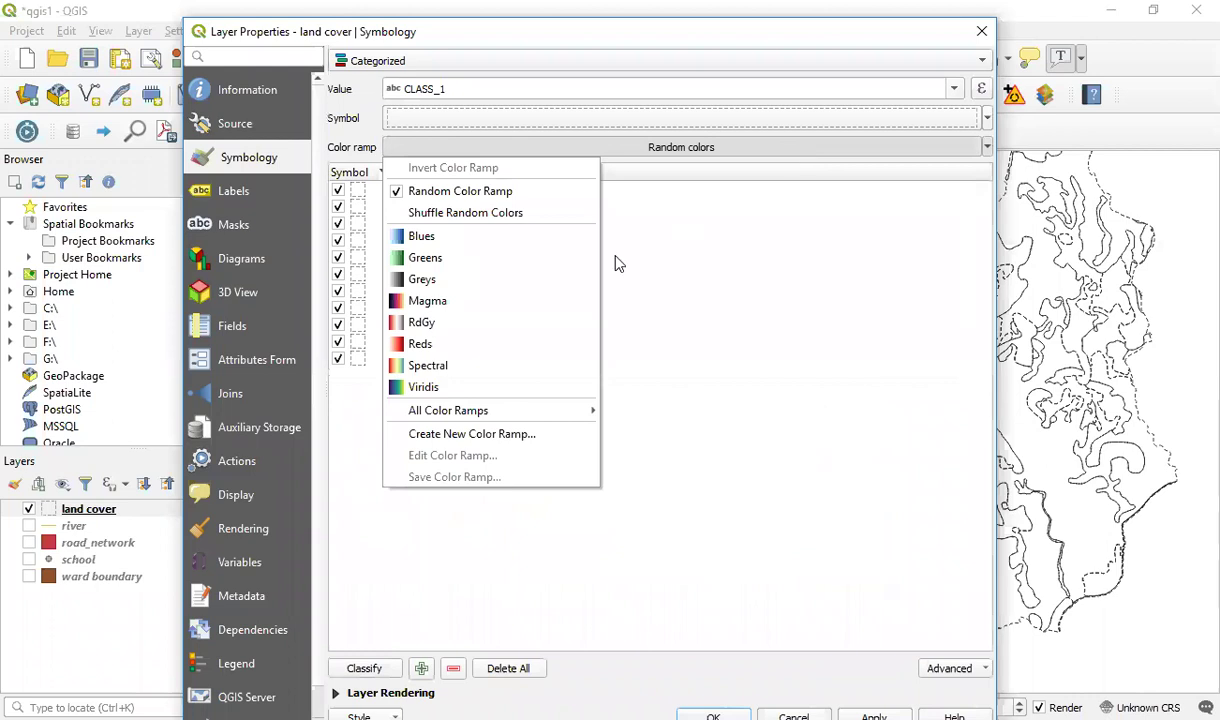
pyautogui.click(455, 300)
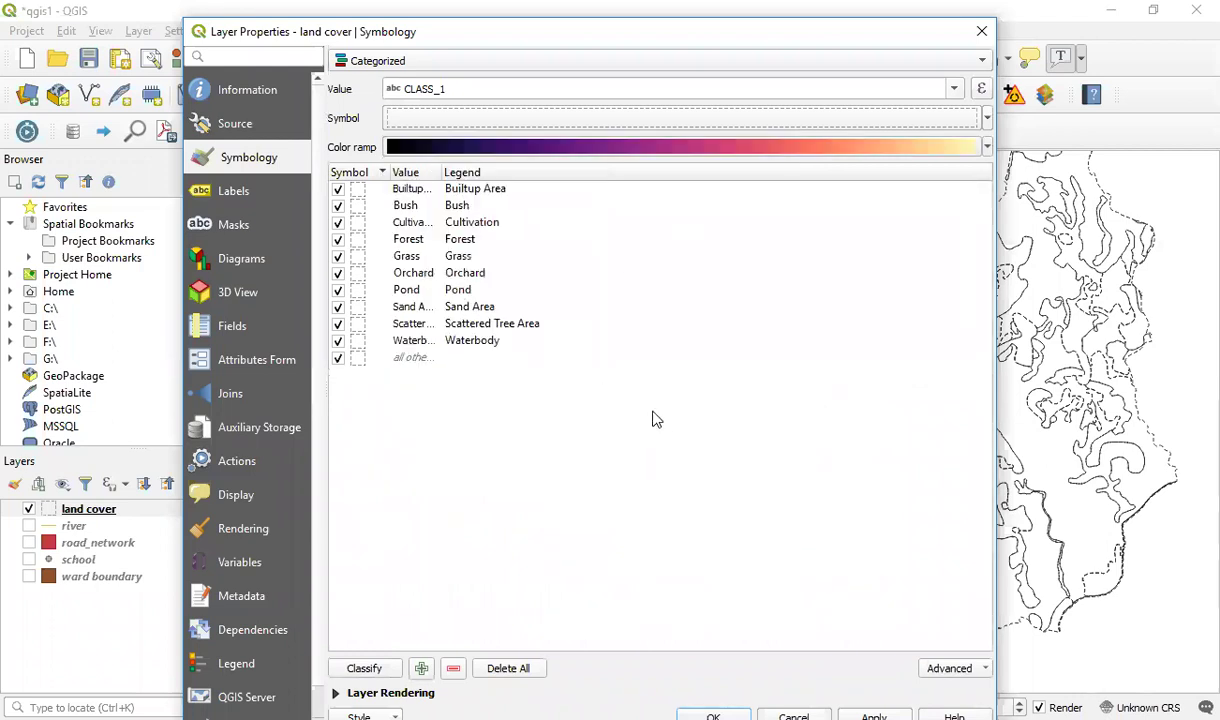
# Switch the land cover layer's symbology to No symbols and apply it.
pyautogui.click(728, 62)
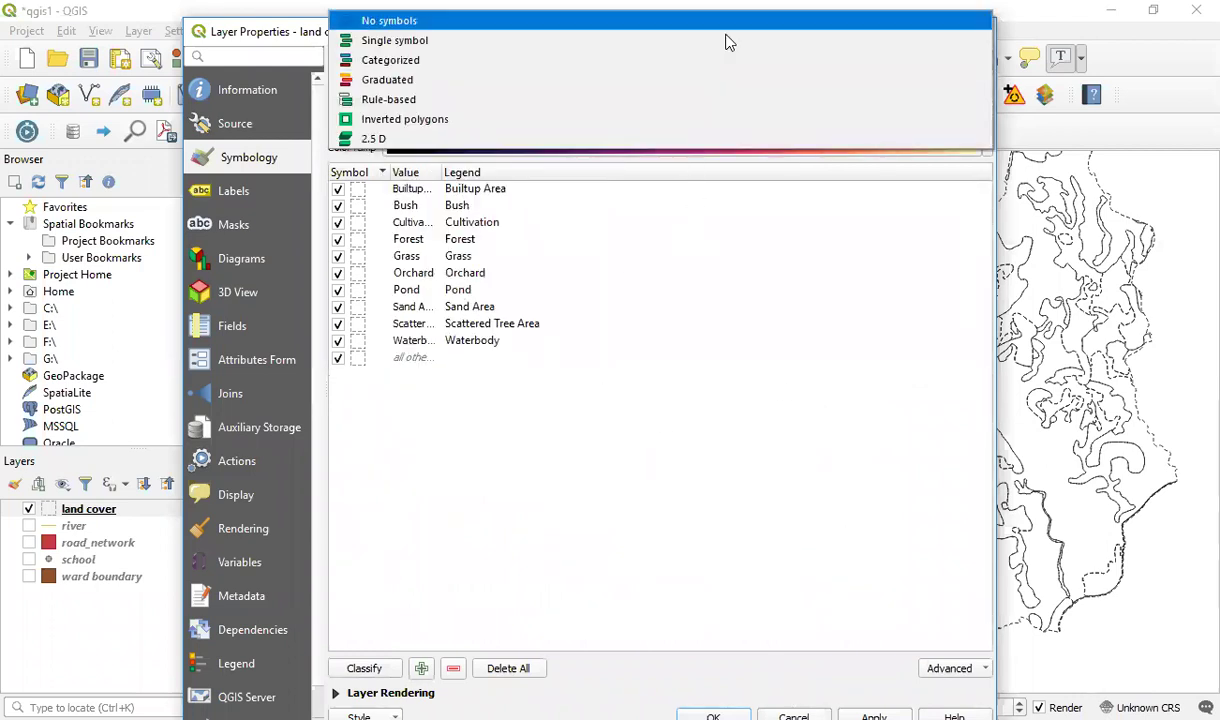
pyautogui.click(728, 42)
pyautogui.click(874, 712)
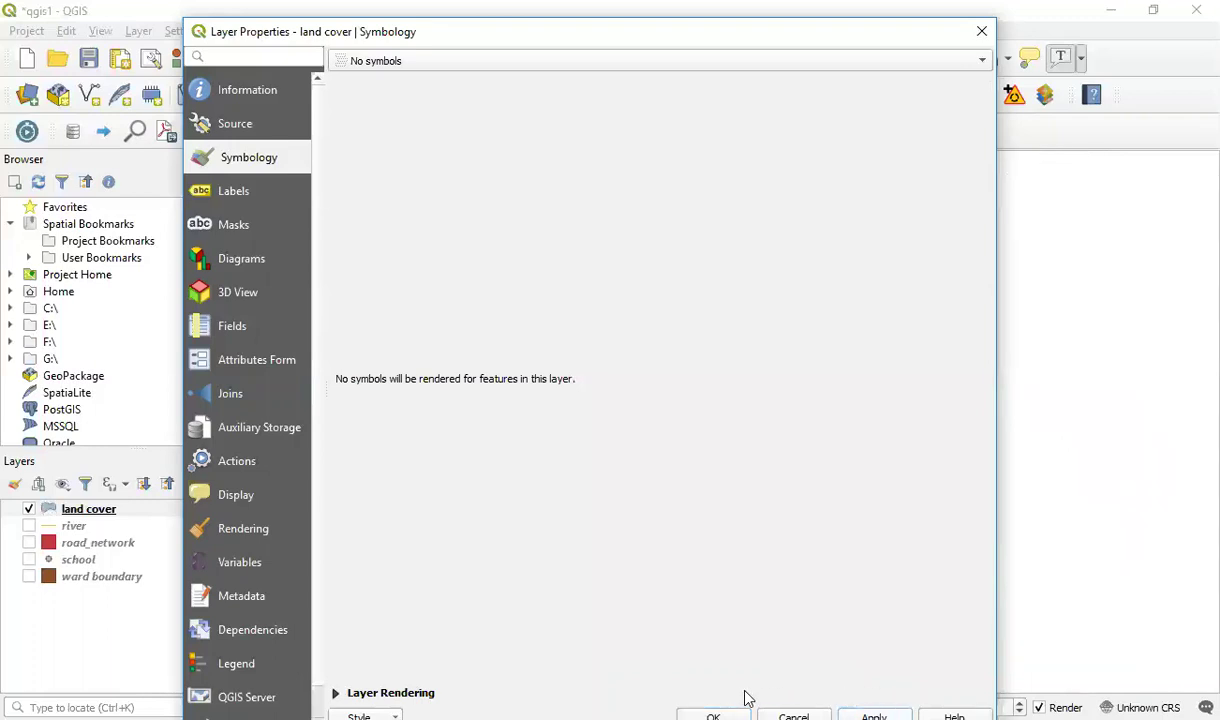
pyautogui.click(710, 712)
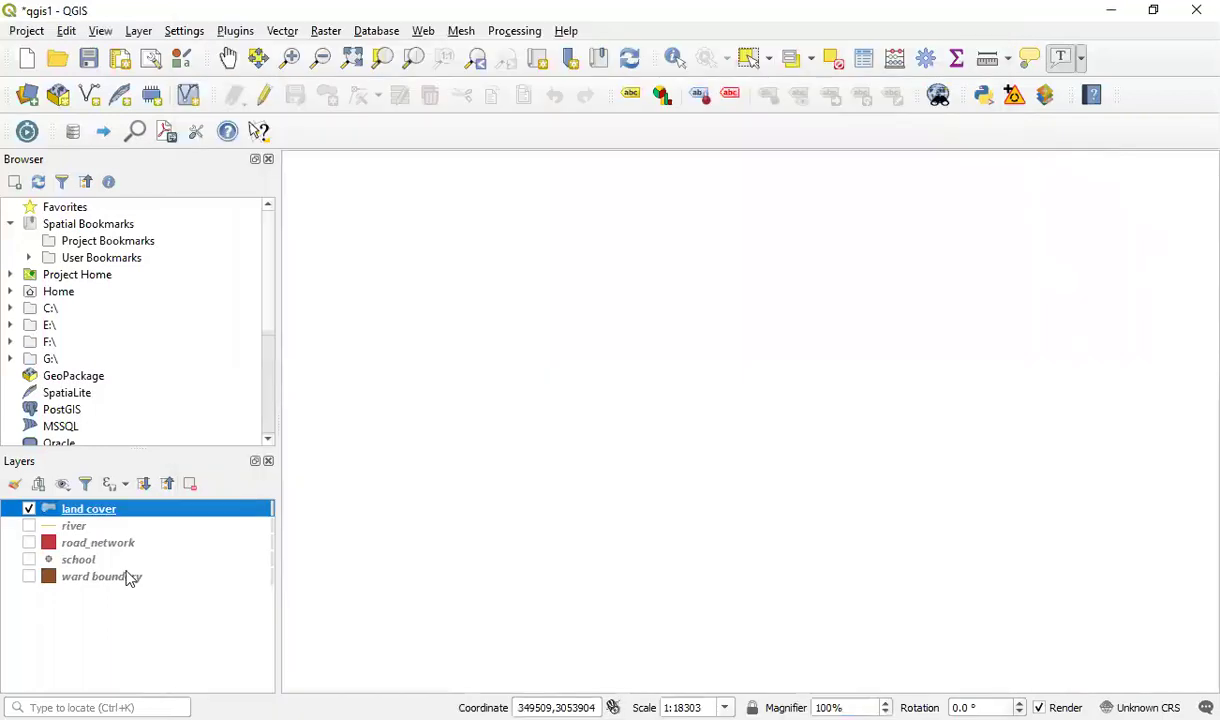
# Zoom the map to the extent of the land cover layer.
pyautogui.rightClick(163, 512)
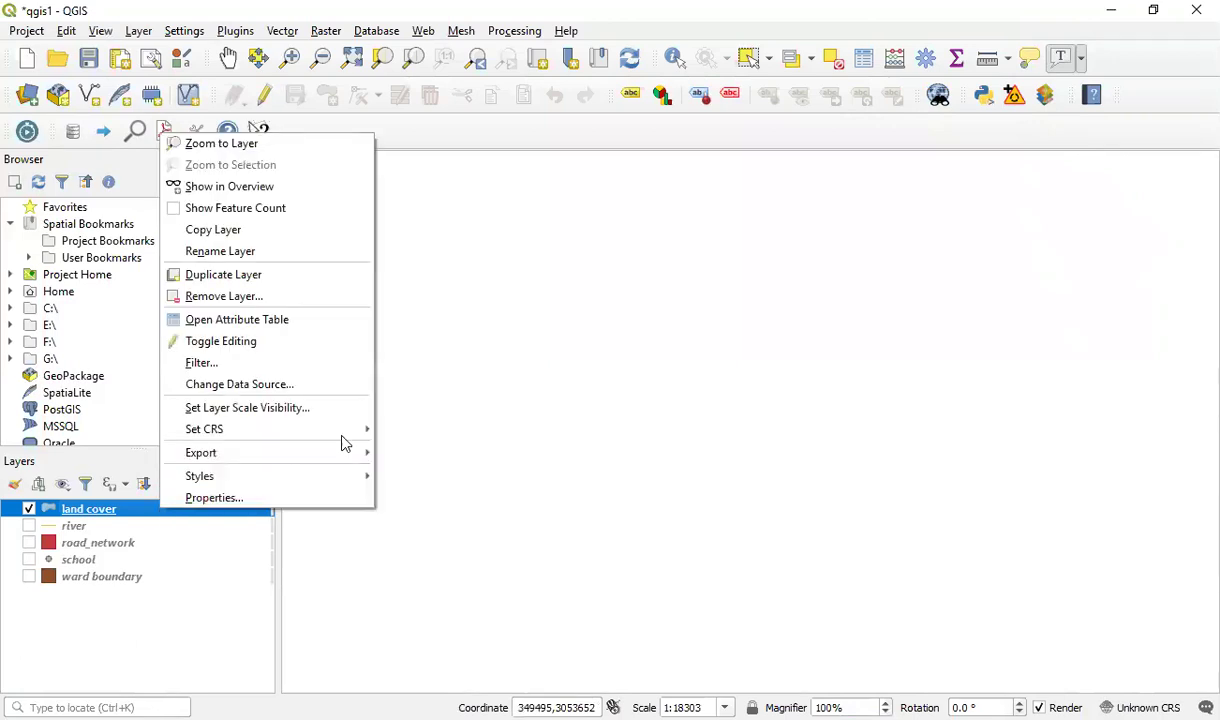
pyautogui.click(295, 148)
pyautogui.scroll(-1, 674, 462)
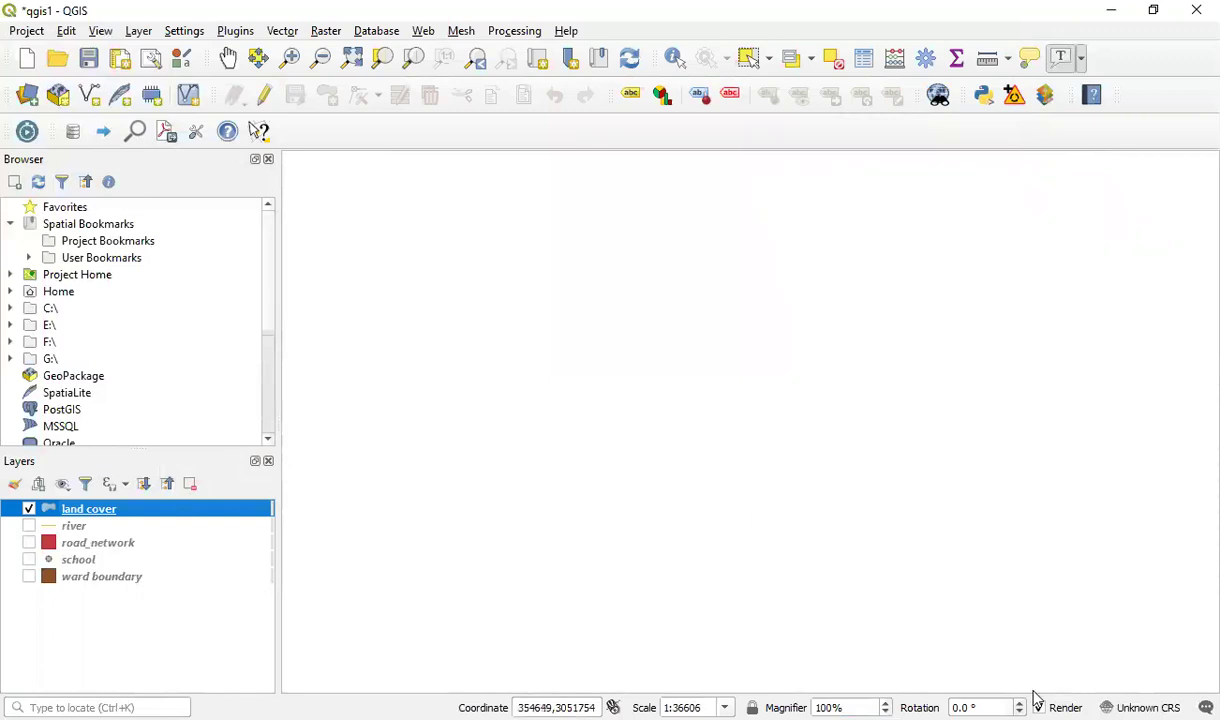
pyautogui.rightClick(96, 510)
pyautogui.press('Escape')
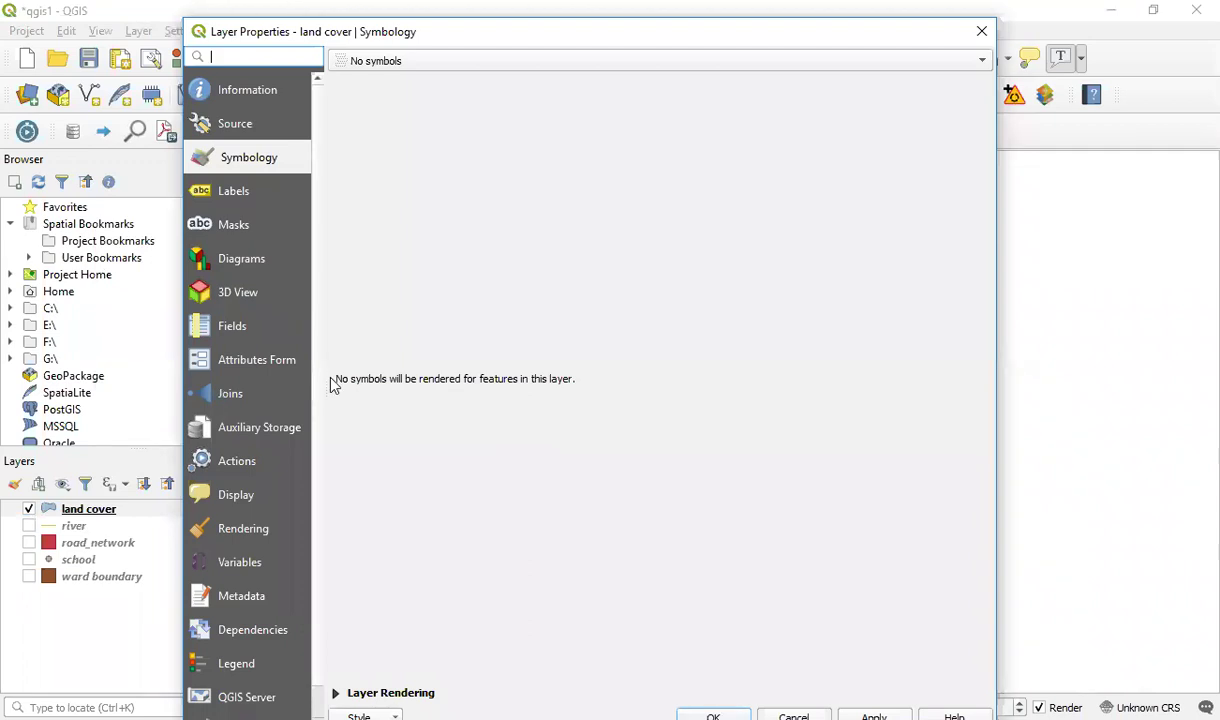
pyautogui.click(372, 713)
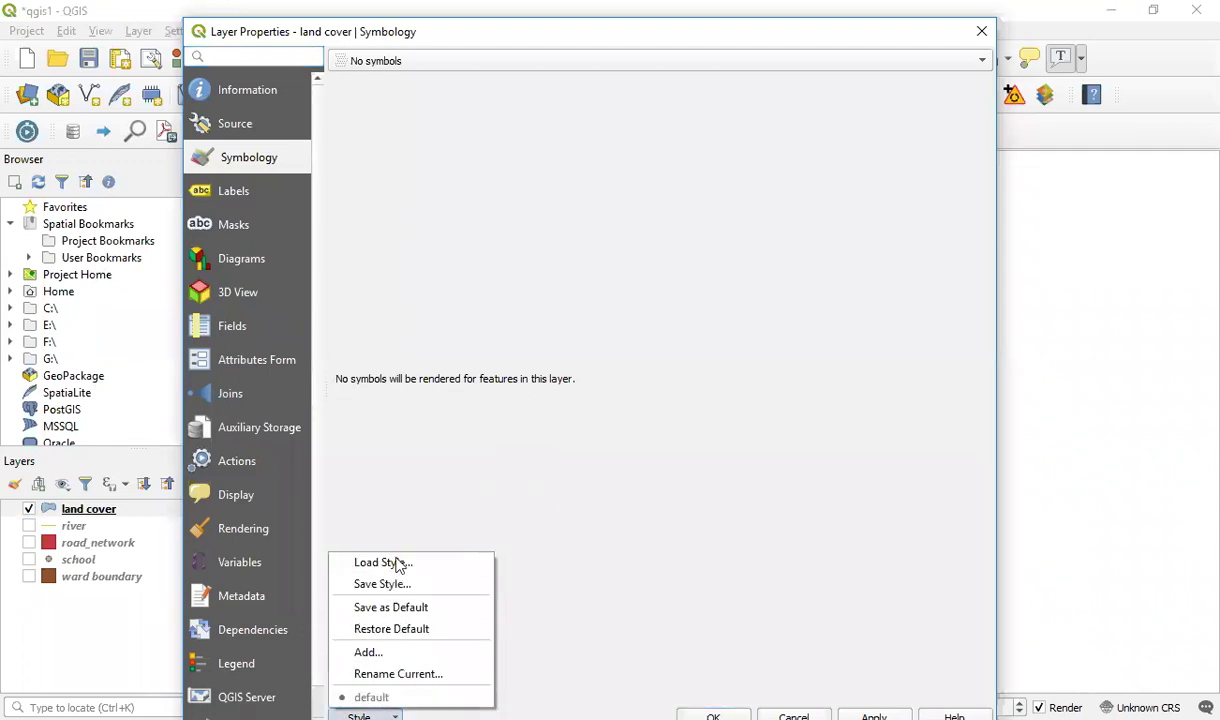
pyautogui.press('Escape')
pyautogui.click(981, 32)
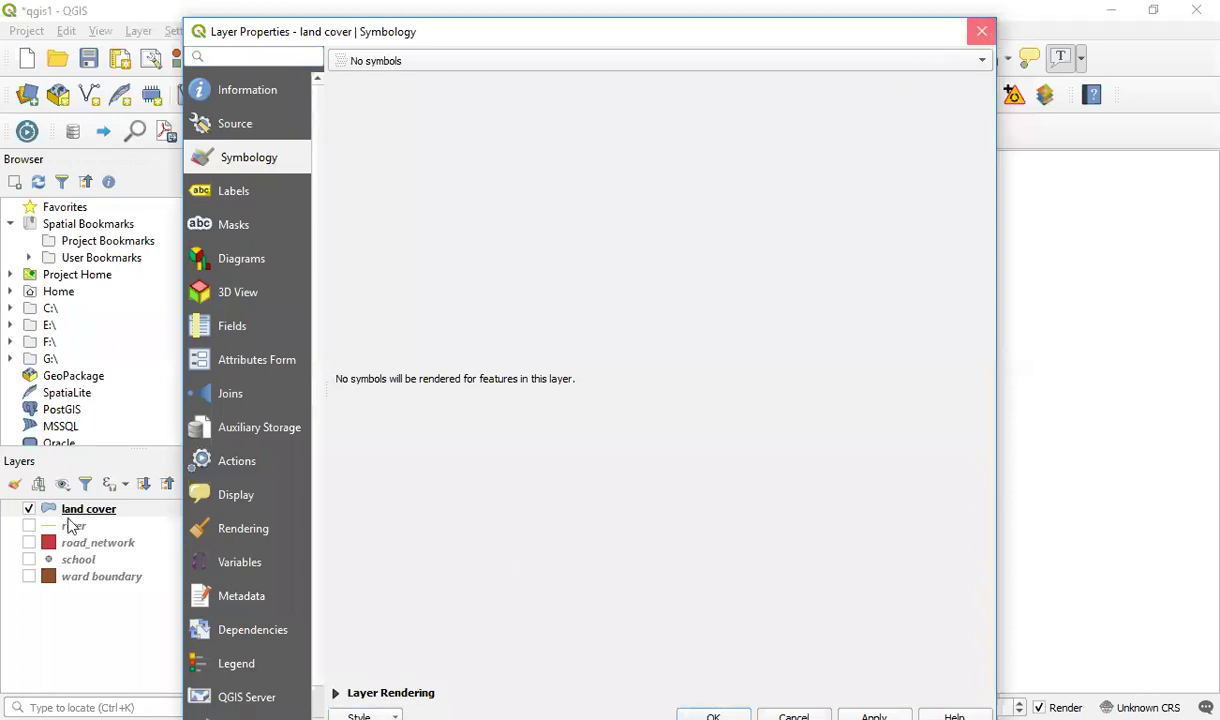
# Categorize the land cover layer by CLASS_1 with random colors, classify all its values and apply the symbology.
pyautogui.rightClick(109, 511)
pyautogui.click(156, 506)
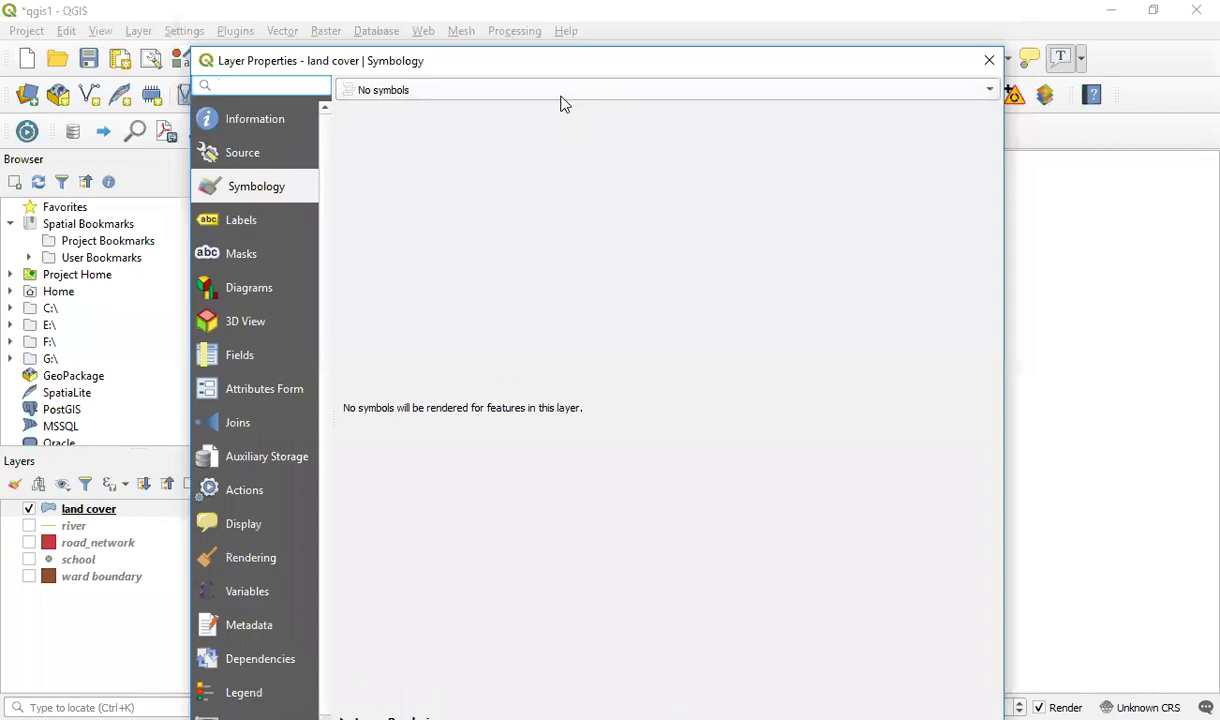
pyautogui.click(561, 95)
pyautogui.click(528, 128)
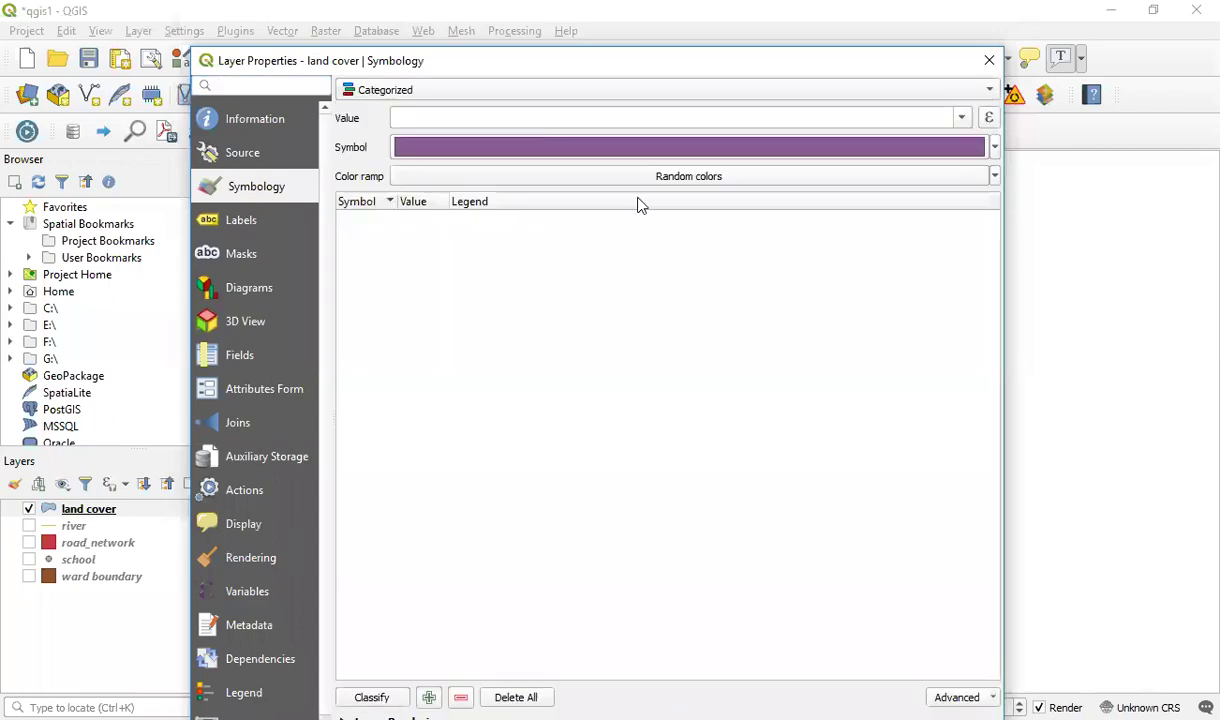
pyautogui.click(960, 120)
pyautogui.click(485, 206)
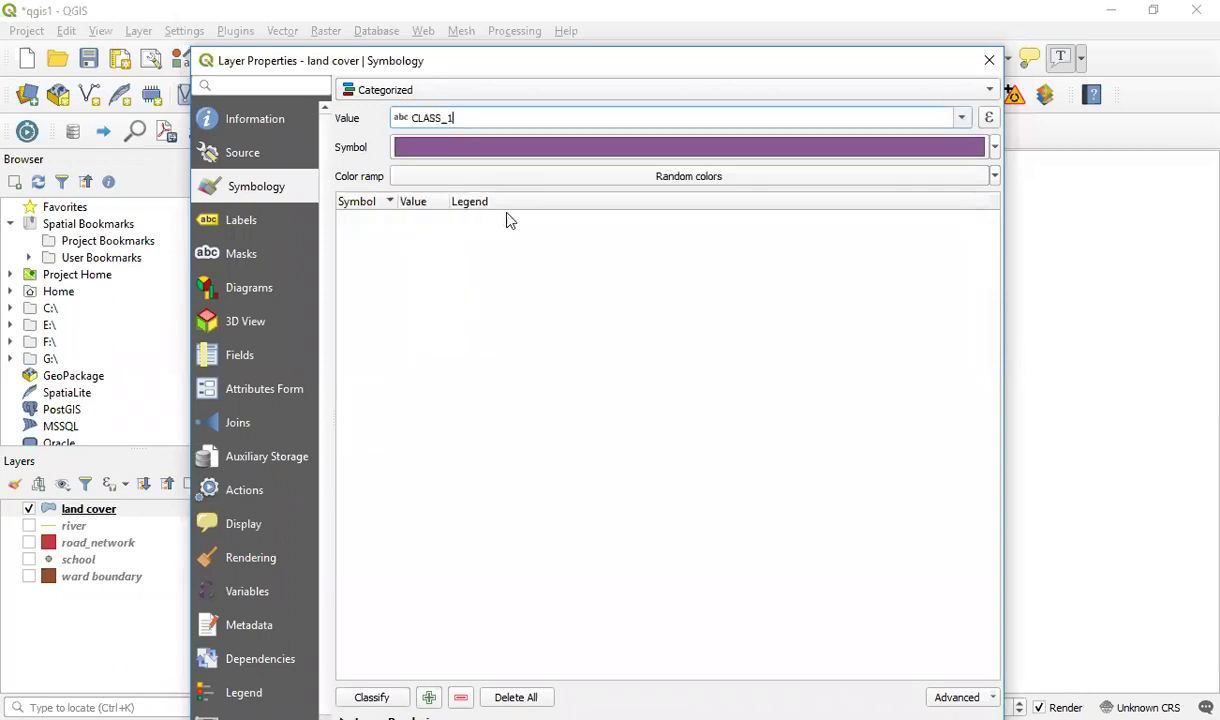
pyautogui.click(373, 697)
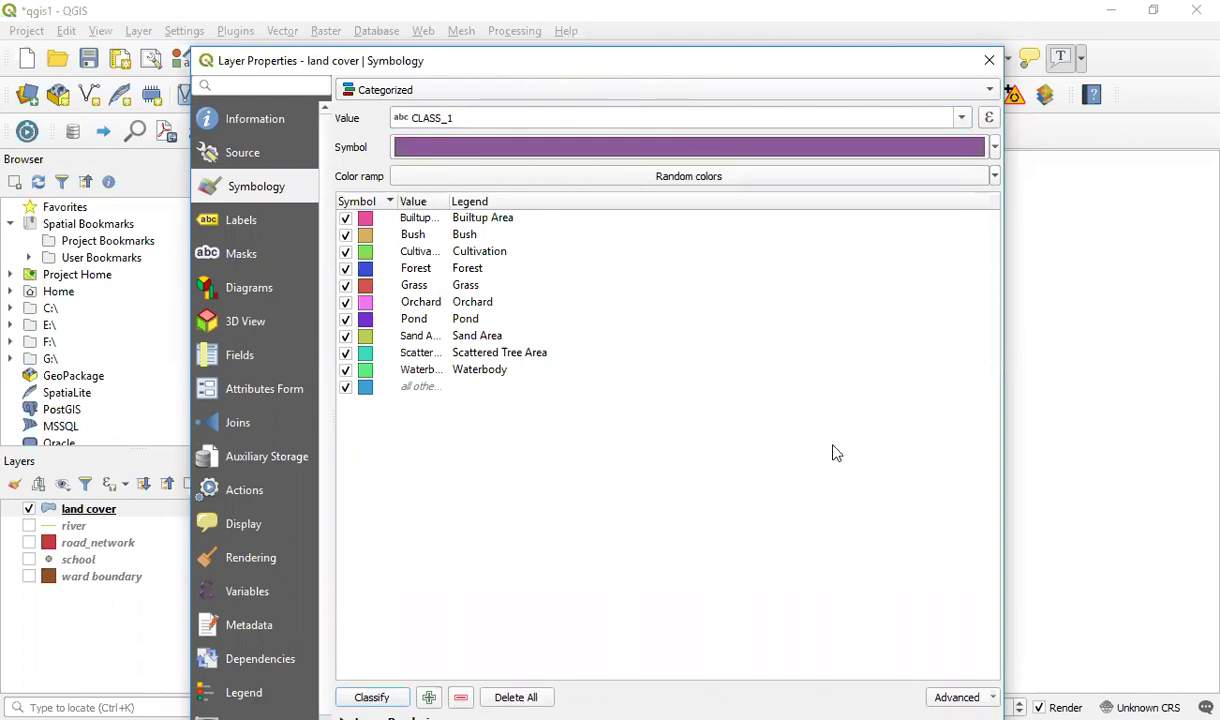
pyautogui.moveTo(272, 60); pyautogui.dragTo(272, 14)
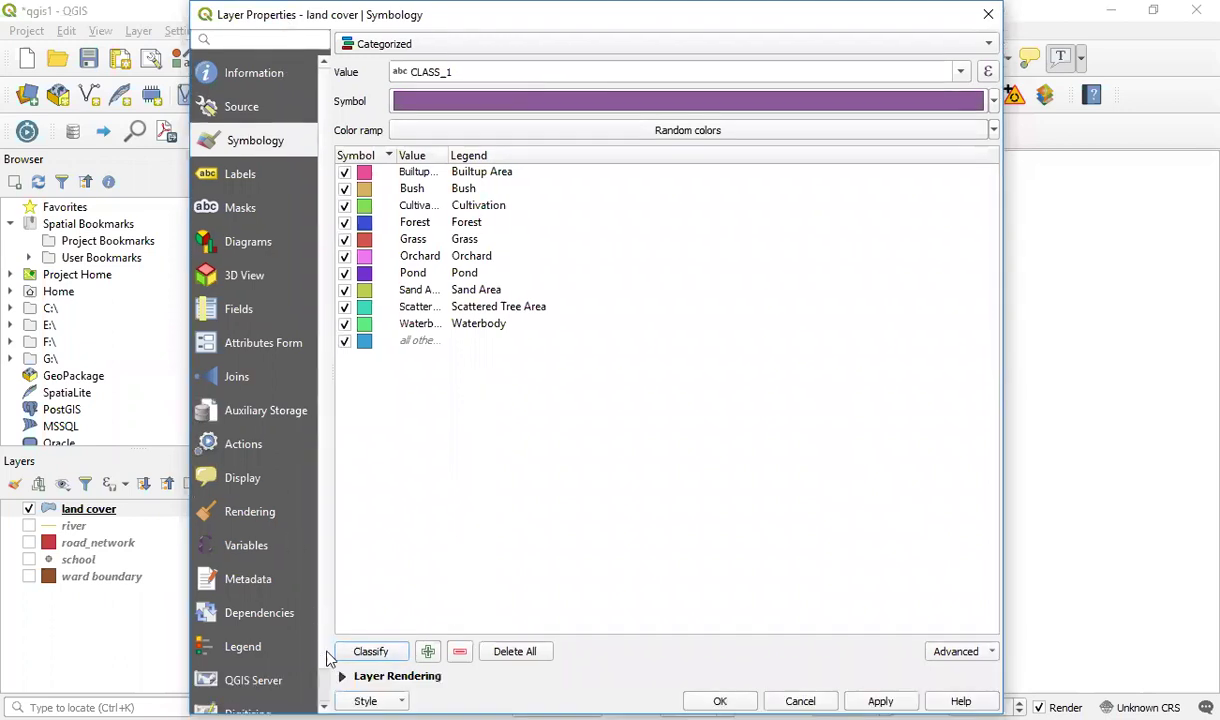
pyautogui.click(380, 651)
pyautogui.click(878, 700)
pyautogui.press('Return')
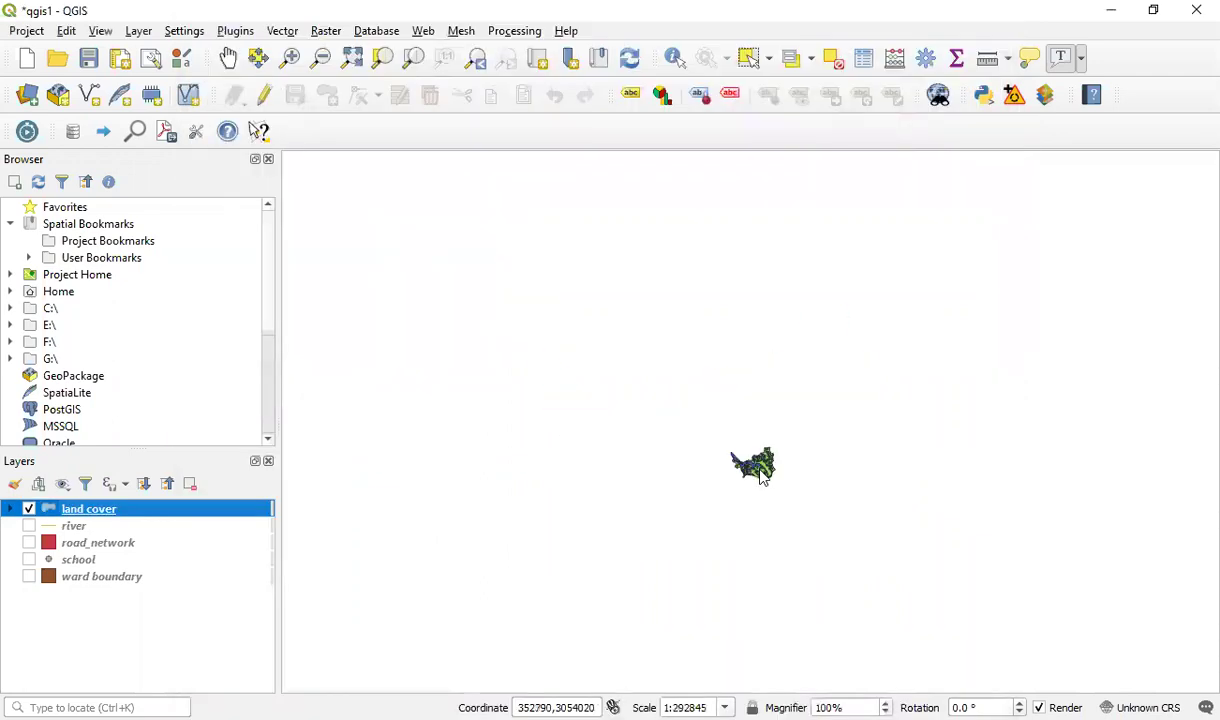
# Examine the categorized land cover polygons on the map, both up close and across the full extent.
pyautogui.scroll(4, 725, 451)
pyautogui.scroll(-1, 725, 451)
pyautogui.scroll(1, 763, 482)
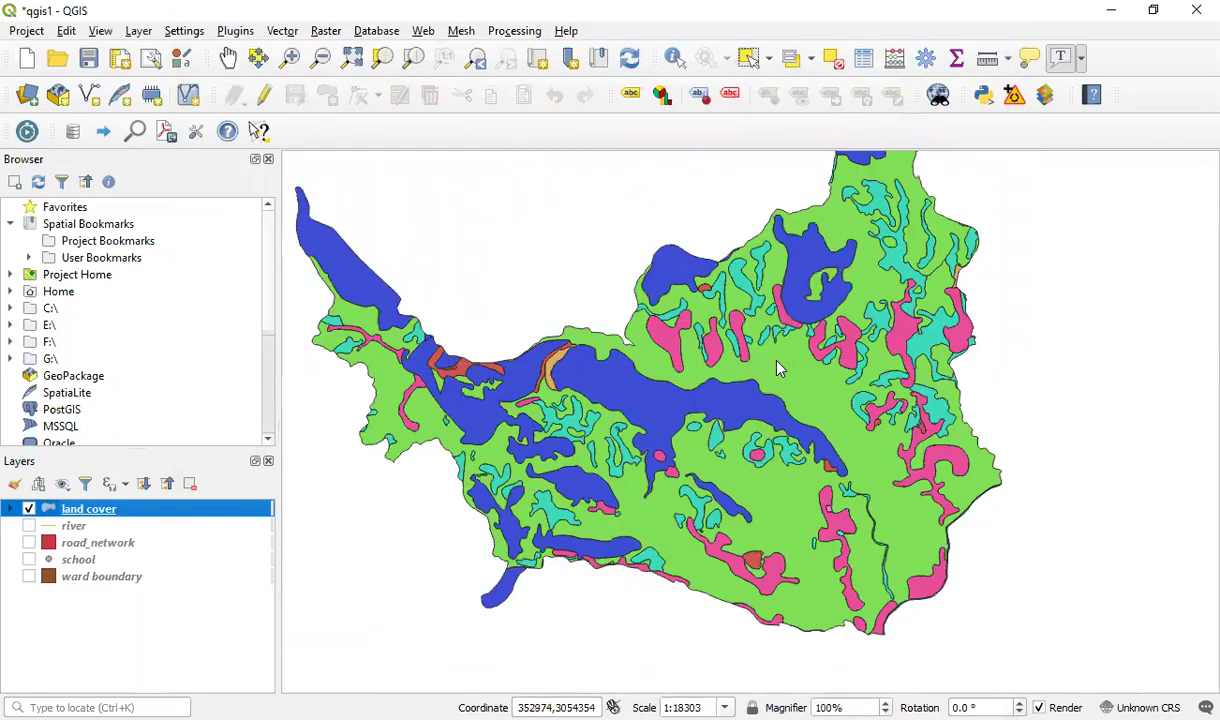
pyautogui.scroll(-2, 740, 343)
pyautogui.scroll(2, 725, 359)
pyautogui.moveTo(677, 356); pyautogui.dragTo(855, 472)
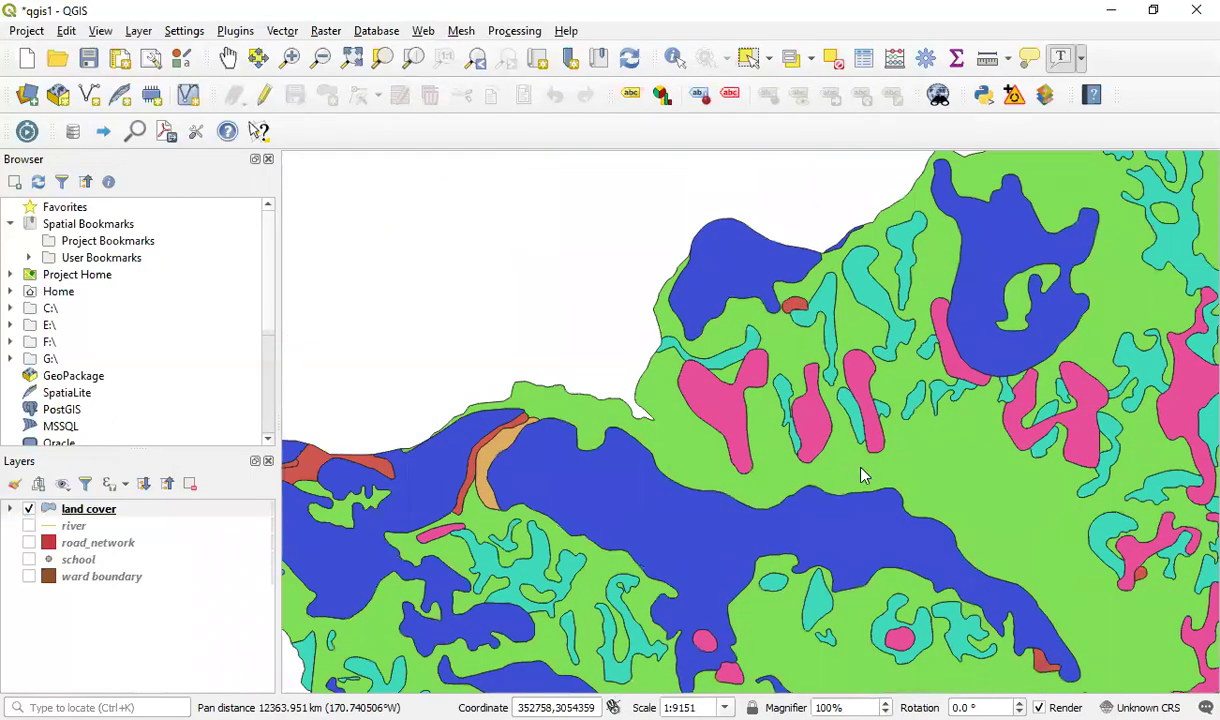
pyautogui.scroll(-1, 855, 472)
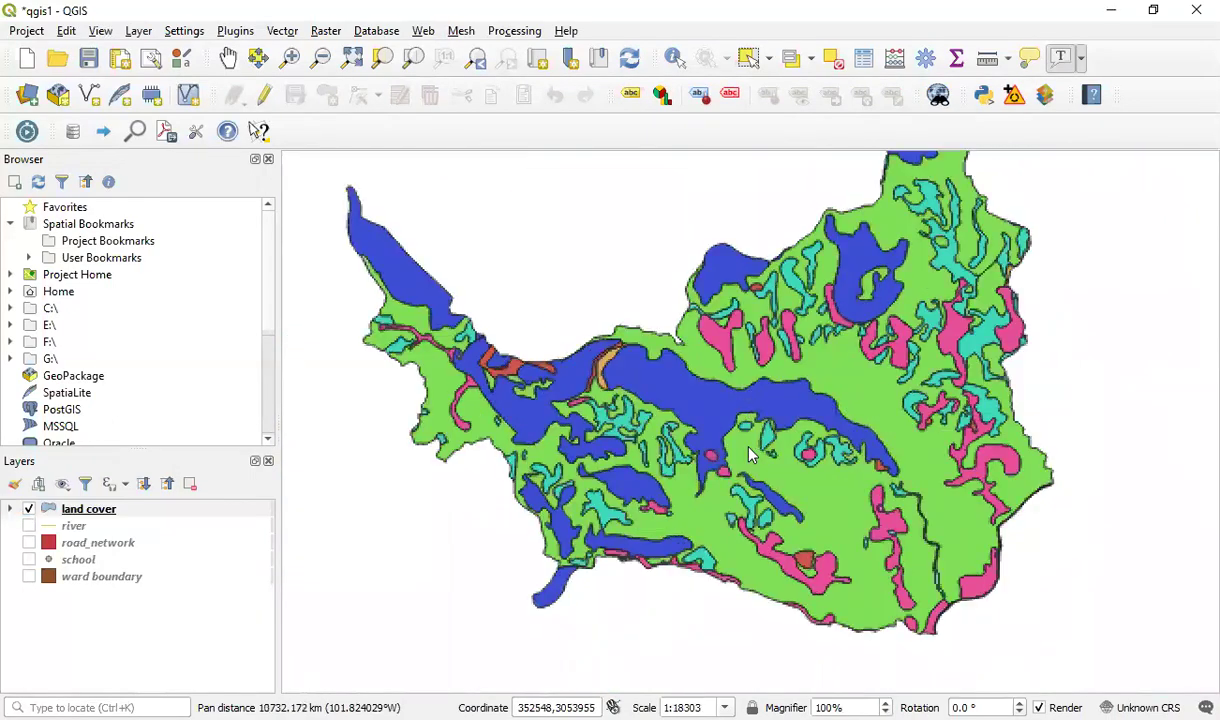
pyautogui.moveTo(810, 409); pyautogui.dragTo(790, 475)
pyautogui.scroll(1, 790, 477)
pyautogui.scroll(-1, 790, 477)
pyautogui.scroll(1, 828, 486)
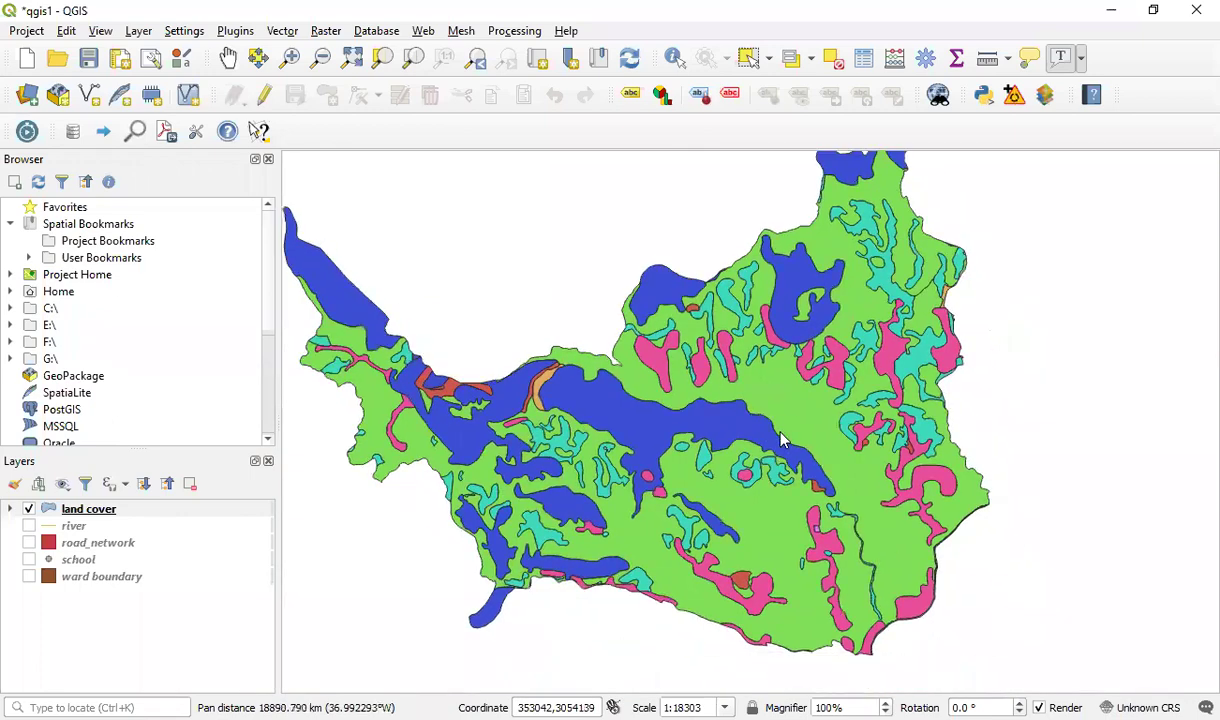
# Inspect the colored land cover classes on the map at several zoom levels and positions.
pyautogui.moveTo(846, 440); pyautogui.dragTo(892, 460)
pyautogui.scroll(-1, 892, 460)
pyautogui.scroll(-1, 892, 460)
pyautogui.scroll(1, 892, 460)
pyautogui.scroll(-1, 892, 460)
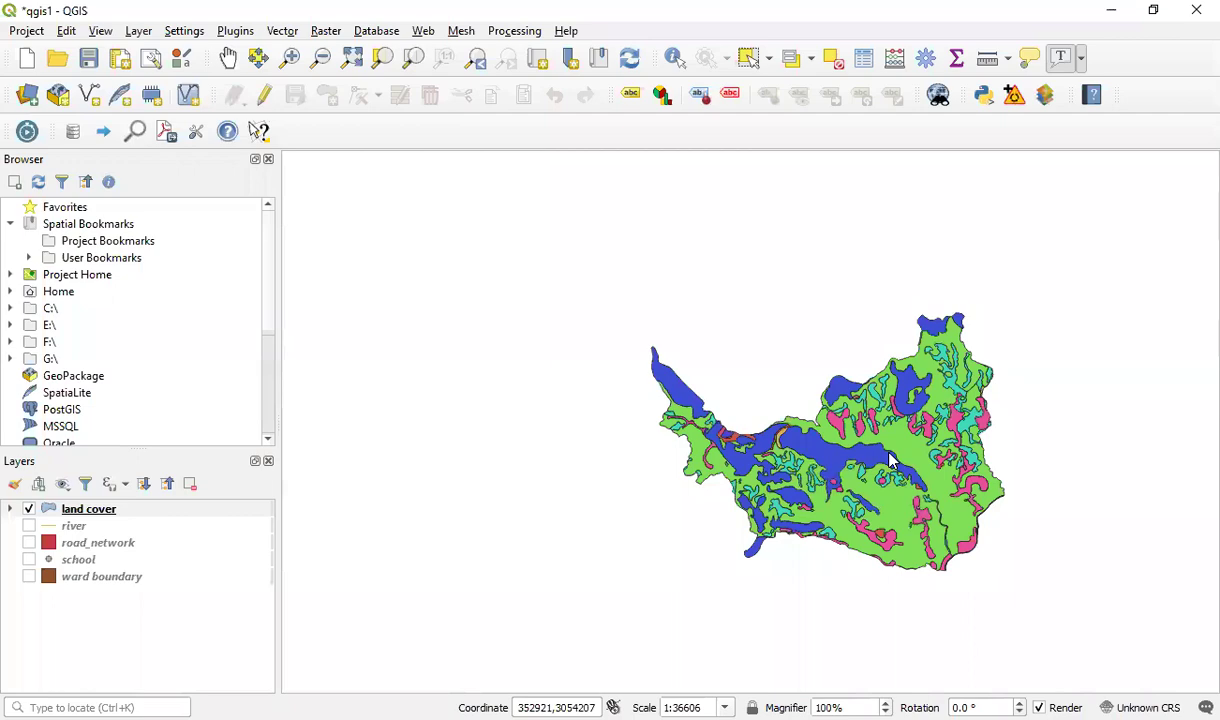
pyautogui.scroll(1, 892, 460)
pyautogui.moveTo(897, 500); pyautogui.dragTo(812, 432)
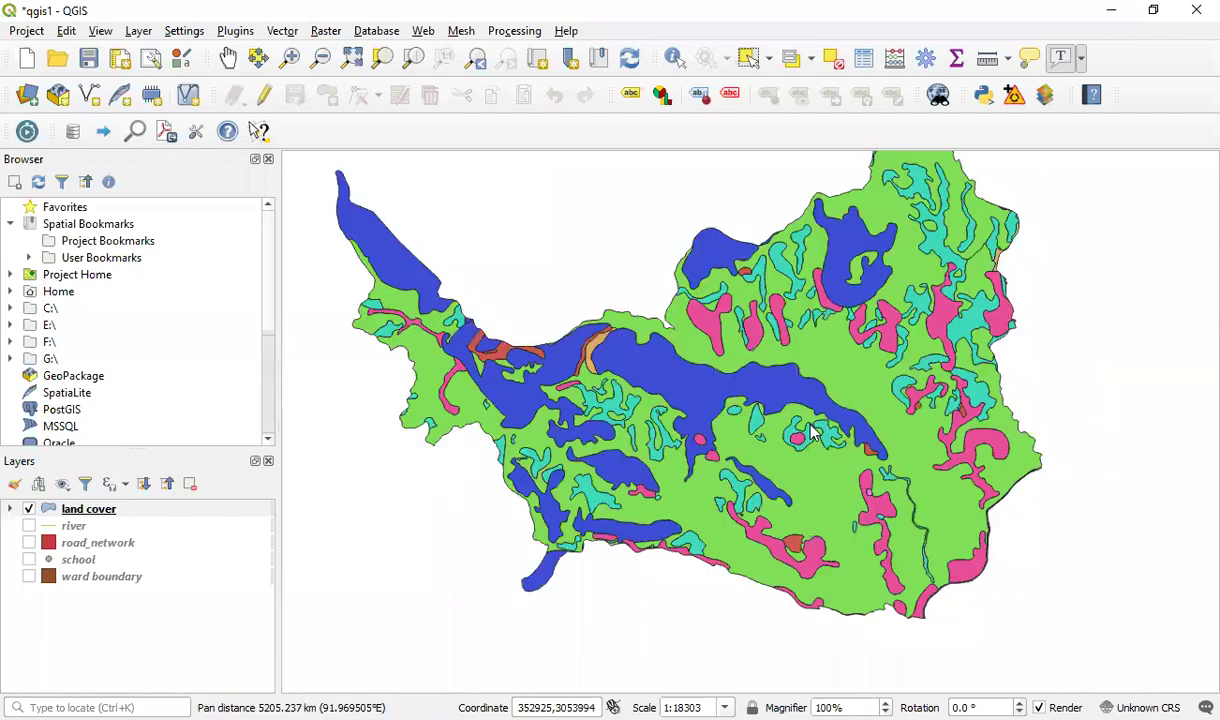
pyautogui.scroll(1, 812, 432)
pyautogui.scroll(-1, 812, 432)
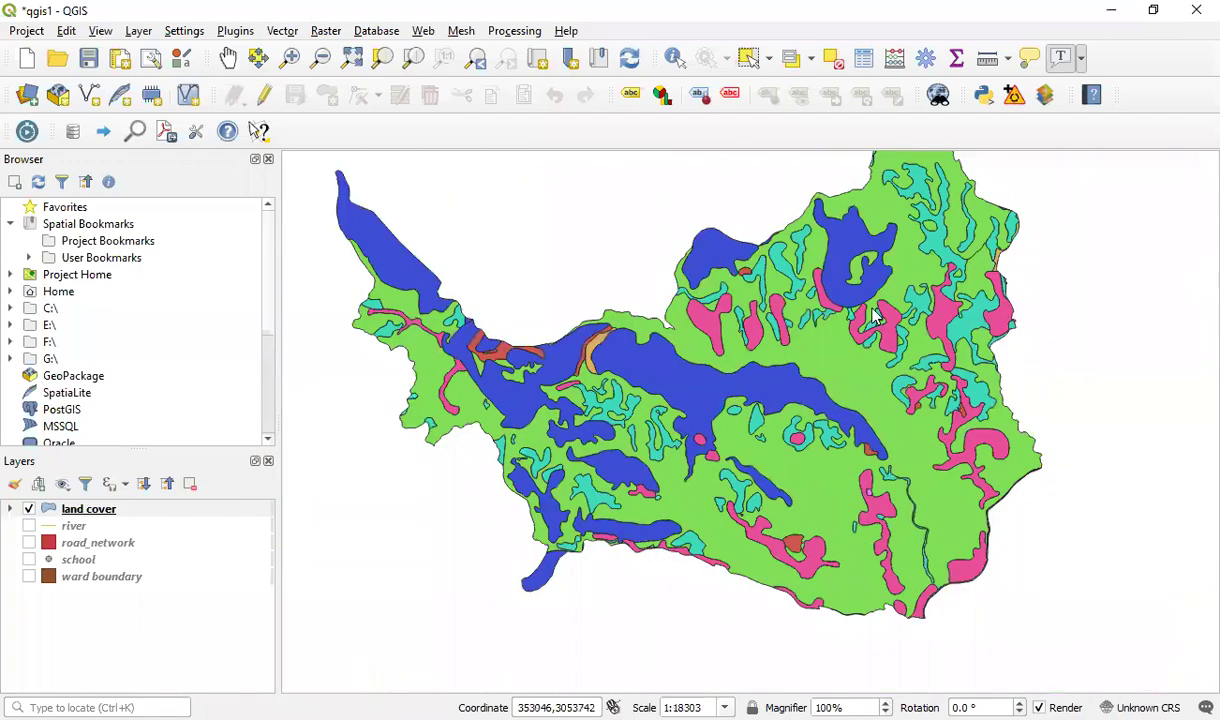
pyautogui.moveTo(764, 434); pyautogui.dragTo(826, 491)
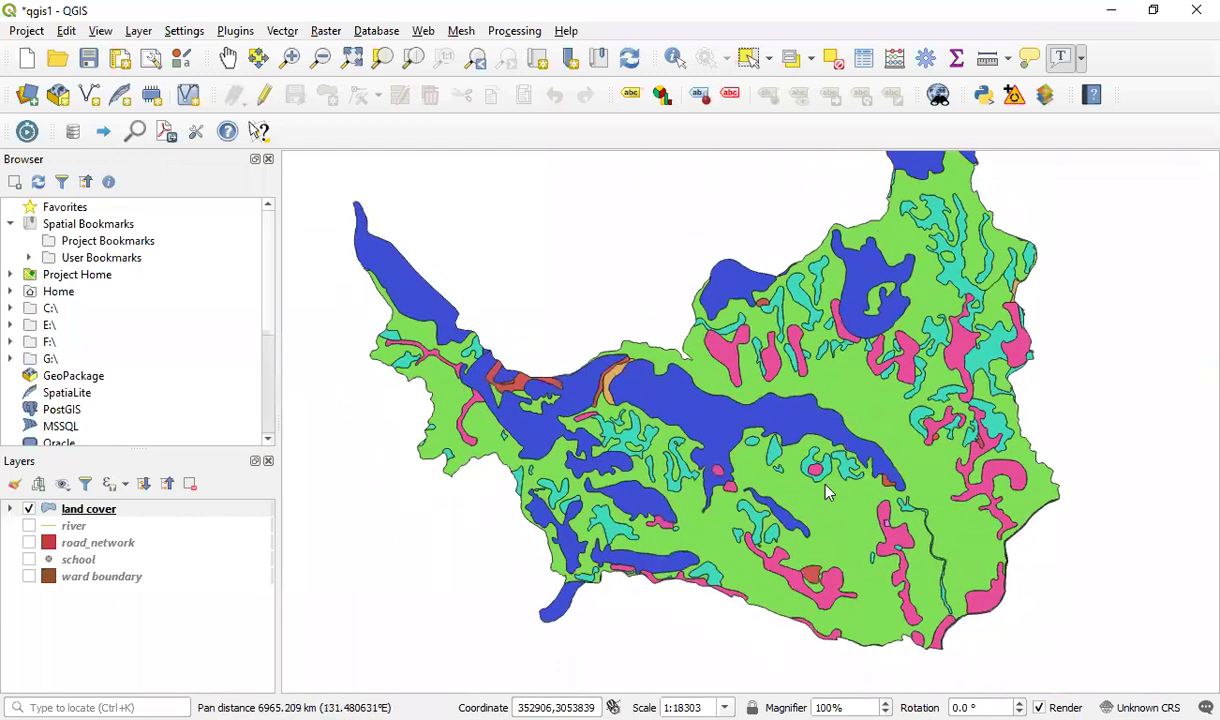
# Turn on single labels for the land cover layer using the LAND_ID field and apply them.
pyautogui.rightClick(97, 509)
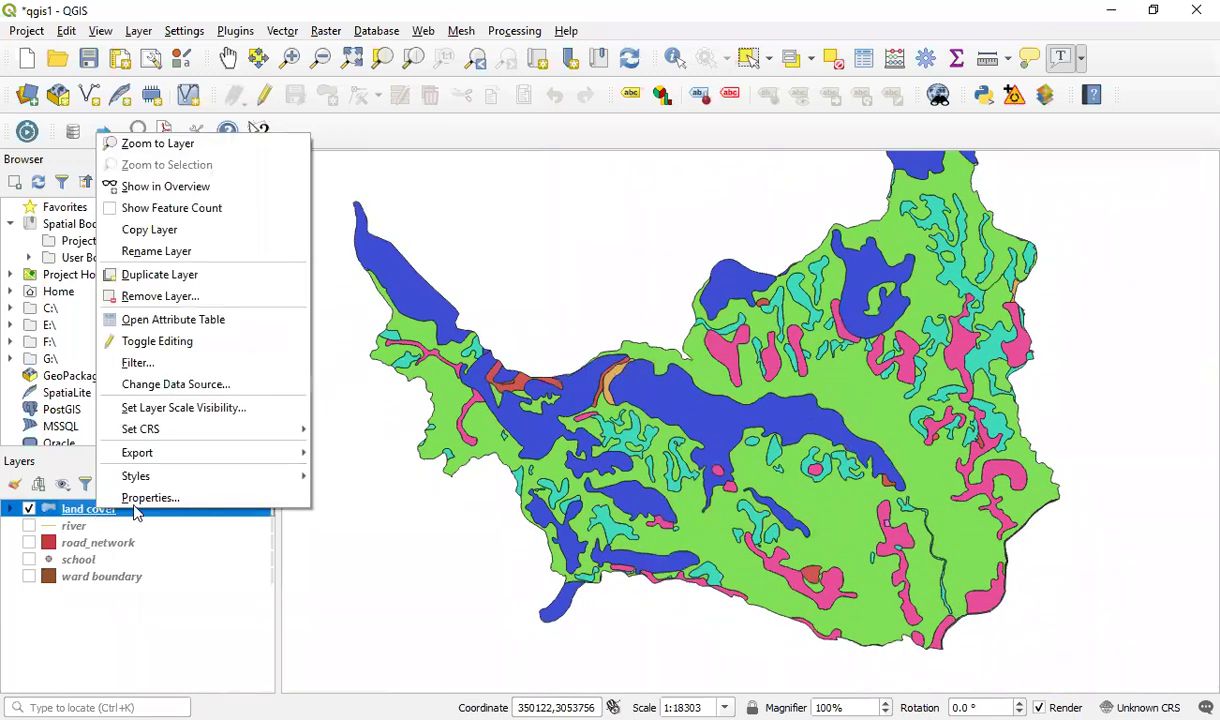
pyautogui.click(142, 496)
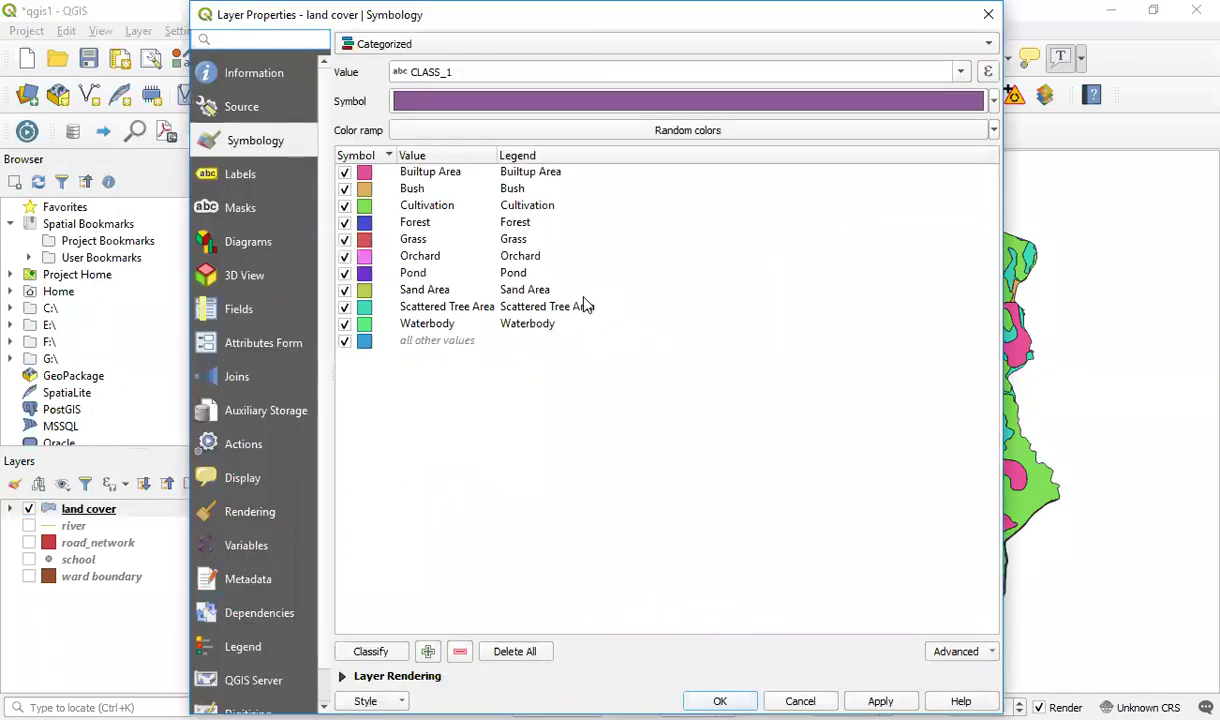
pyautogui.click(243, 175)
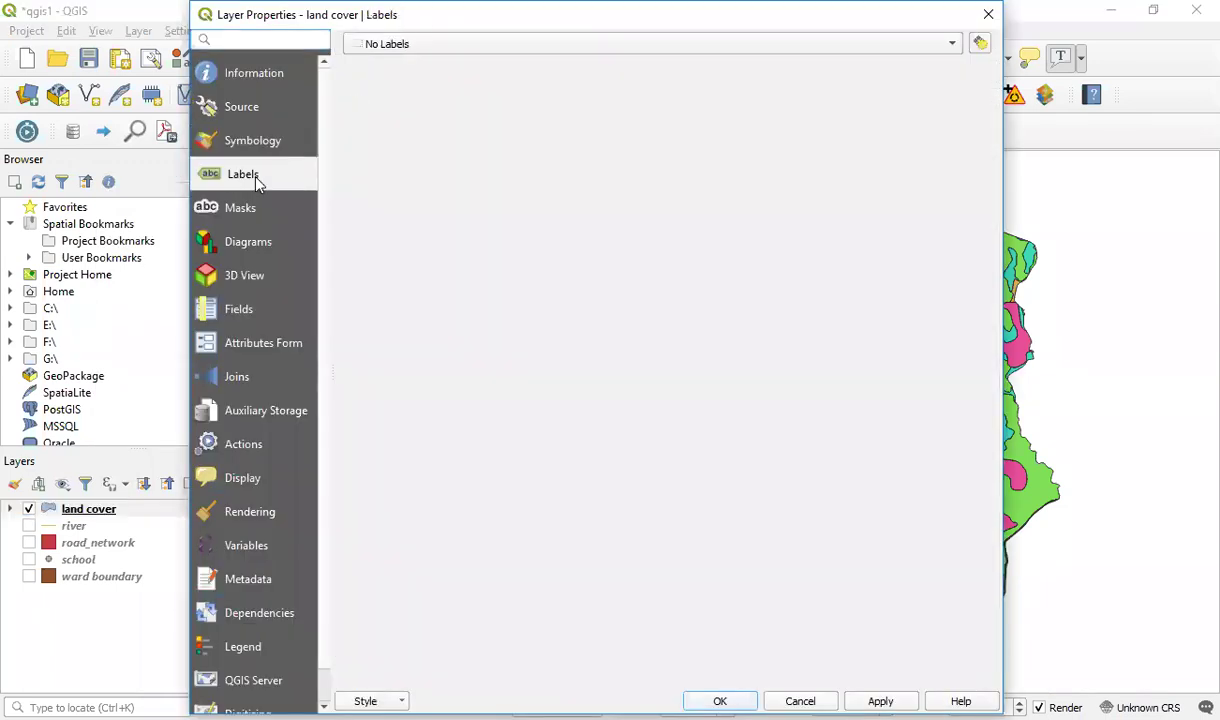
pyautogui.click(455, 45)
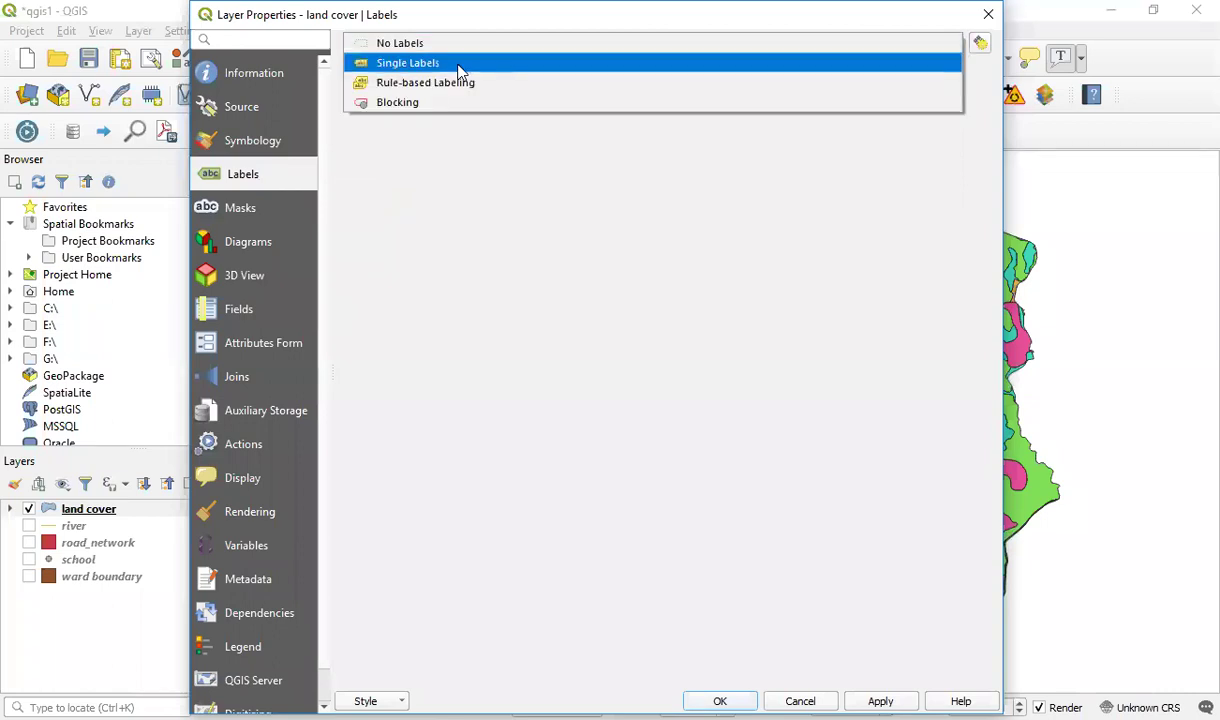
pyautogui.click(458, 66)
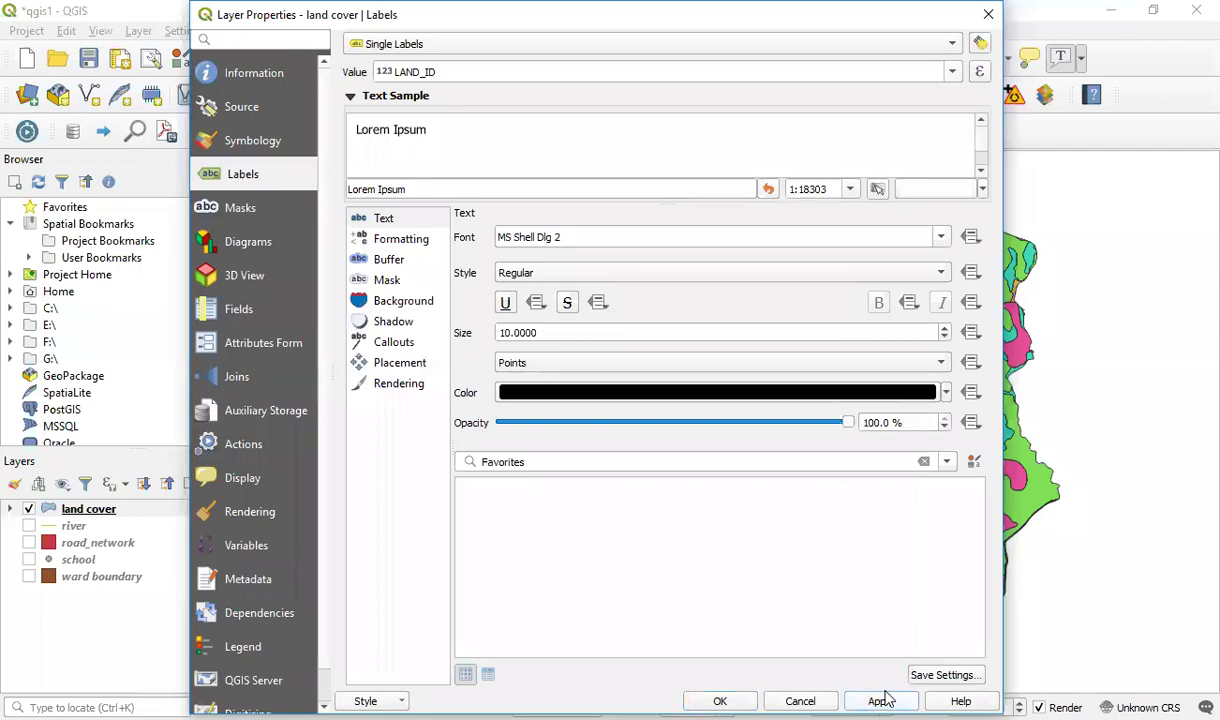
pyautogui.click(880, 701)
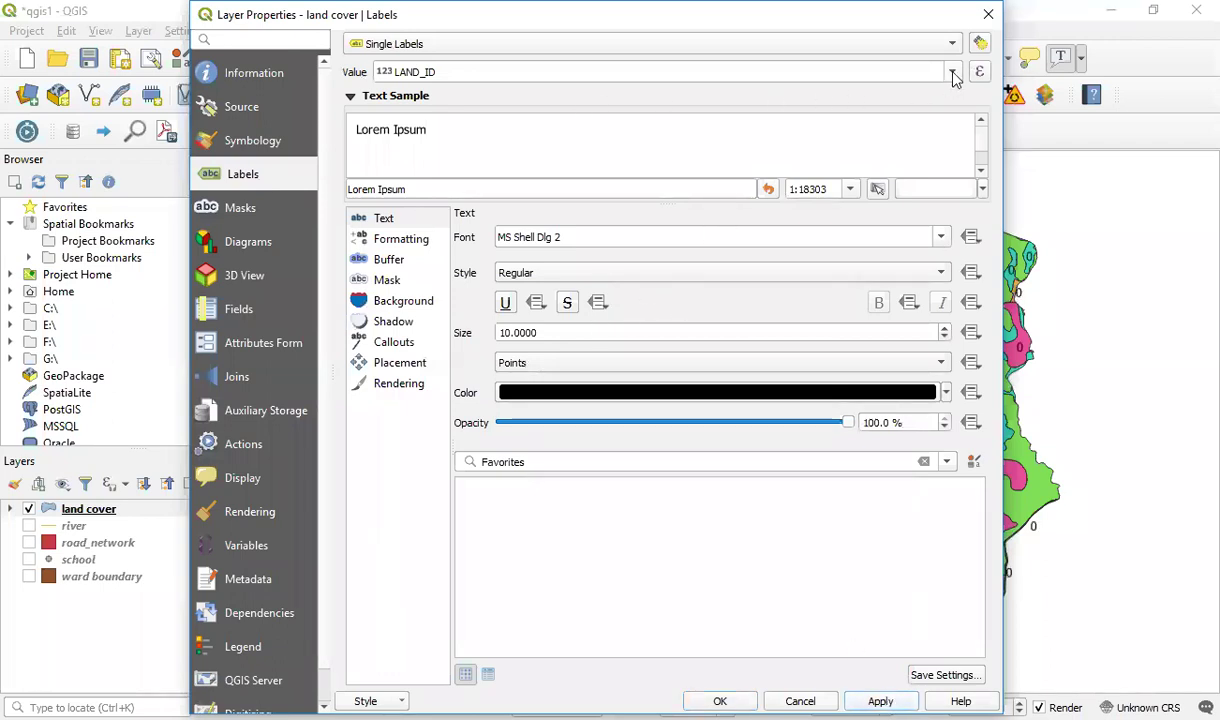
# Change the land cover label value to the CLASS_1 field and accept the layer properties.
pyautogui.click(915, 76)
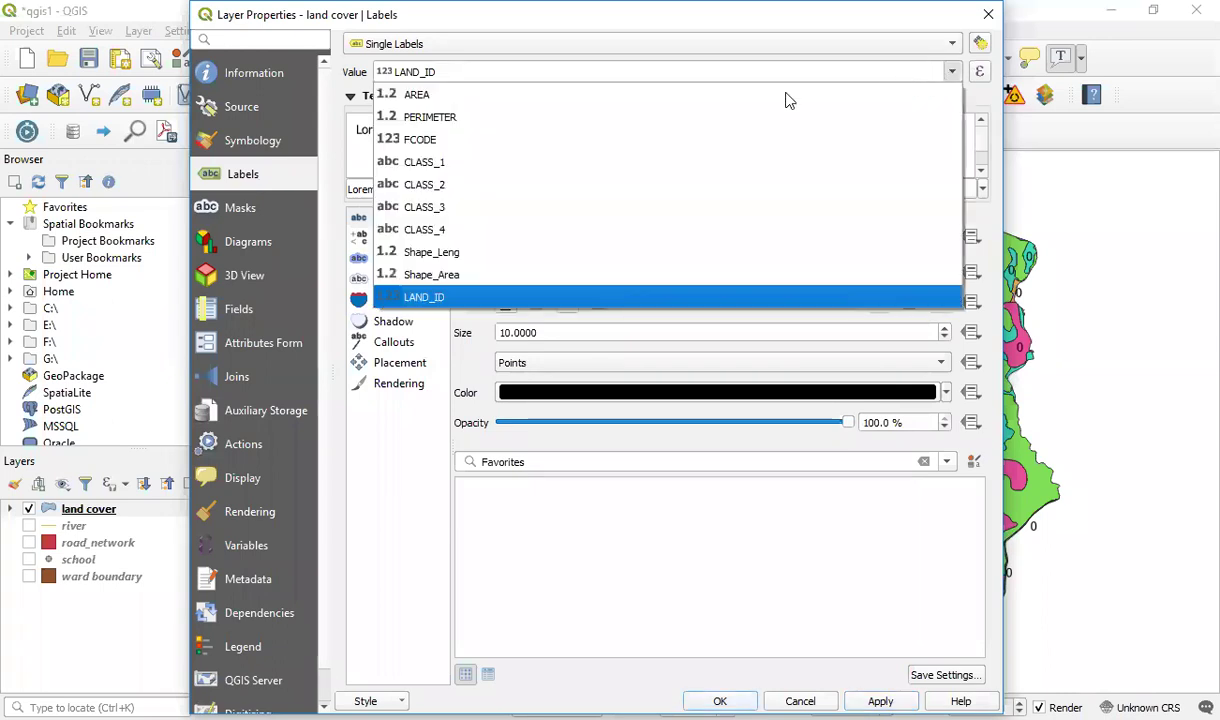
pyautogui.click(547, 165)
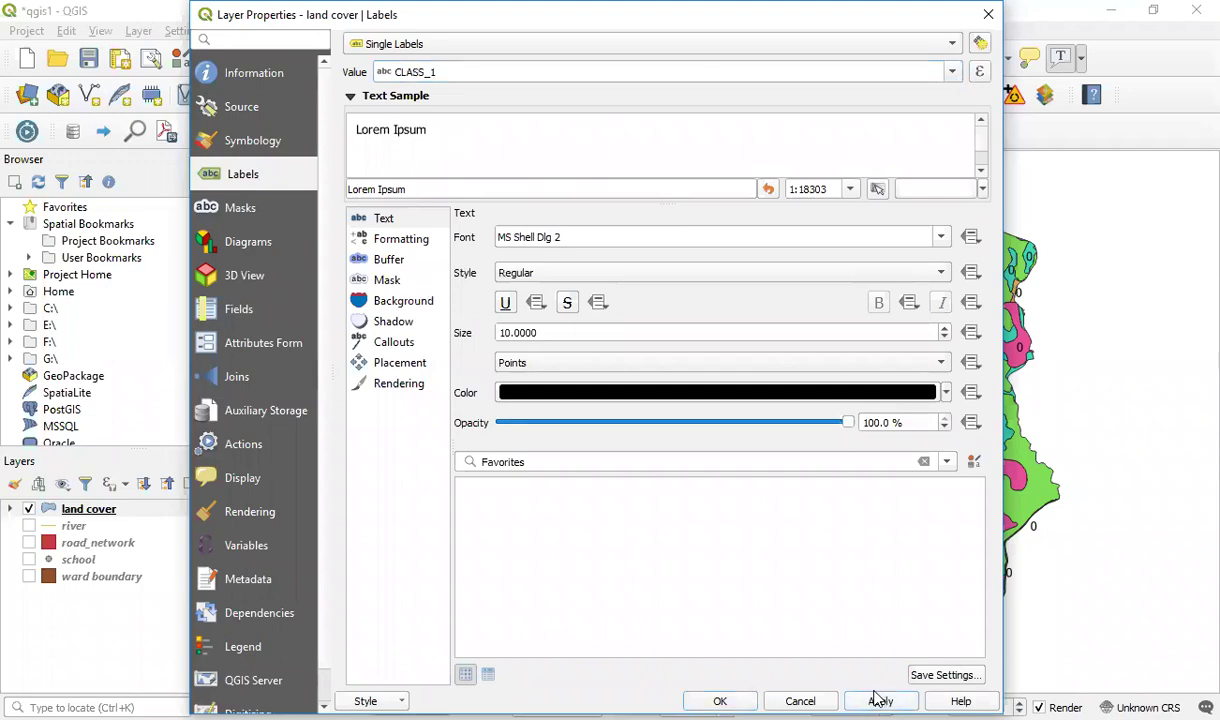
pyautogui.click(720, 700)
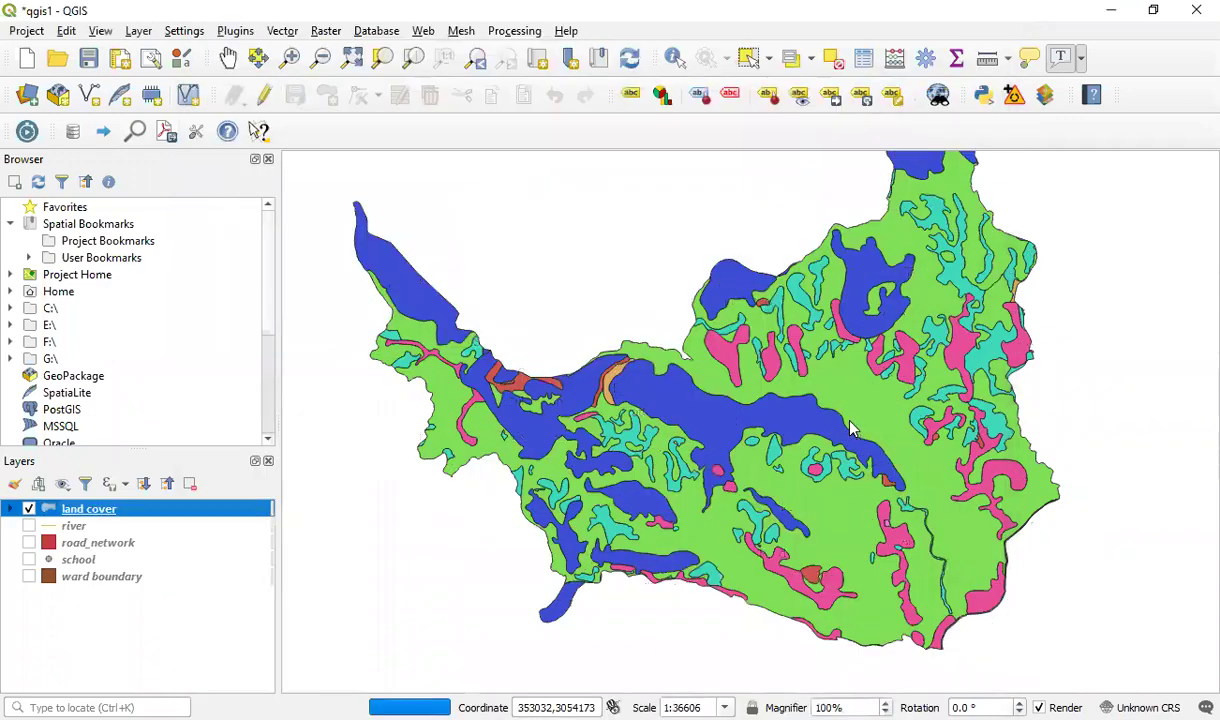
# Examine the CLASS_1 labels on the land cover map, both up close and across the full extent.
pyautogui.scroll(2, 847, 435)
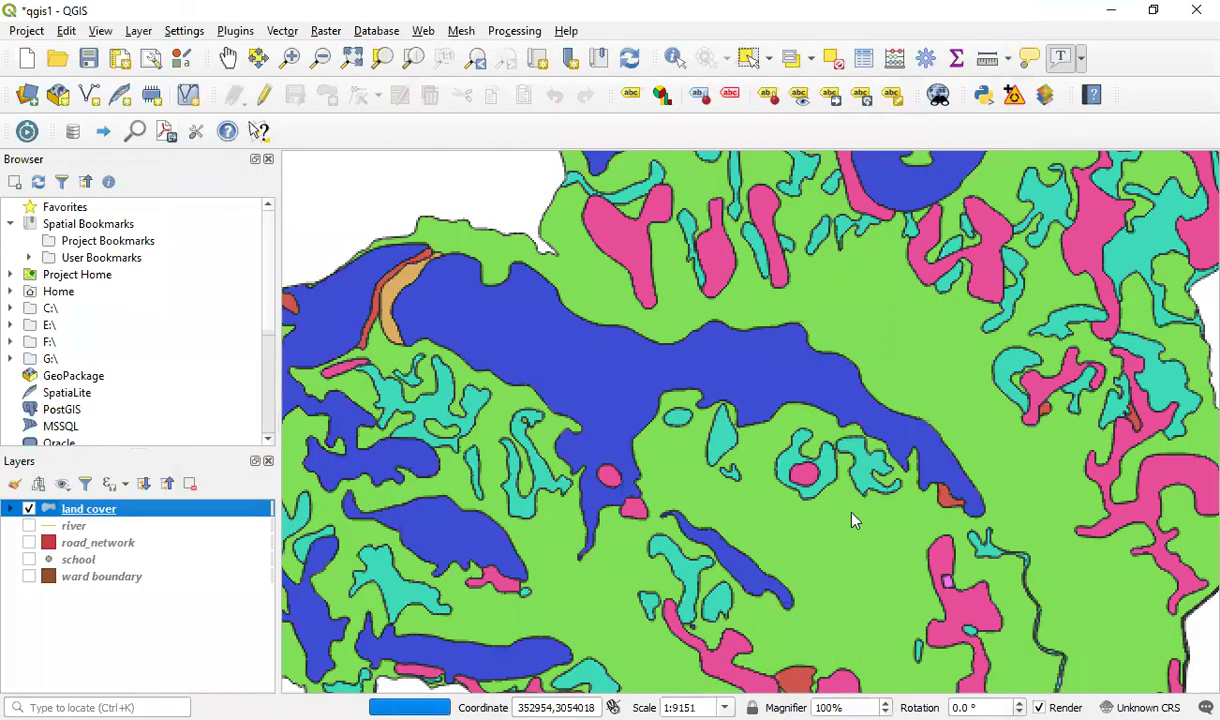
pyautogui.moveTo(862, 545); pyautogui.dragTo(844, 472)
pyautogui.scroll(-1, 808, 388)
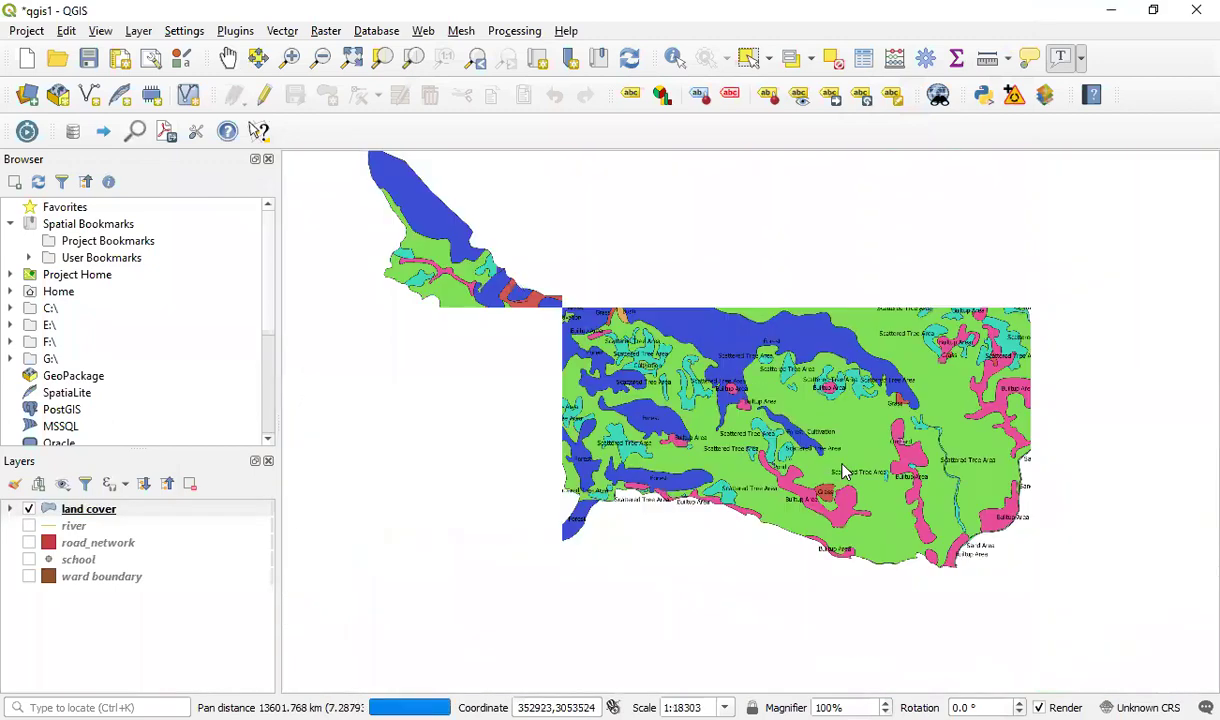
pyautogui.scroll(1, 780, 422)
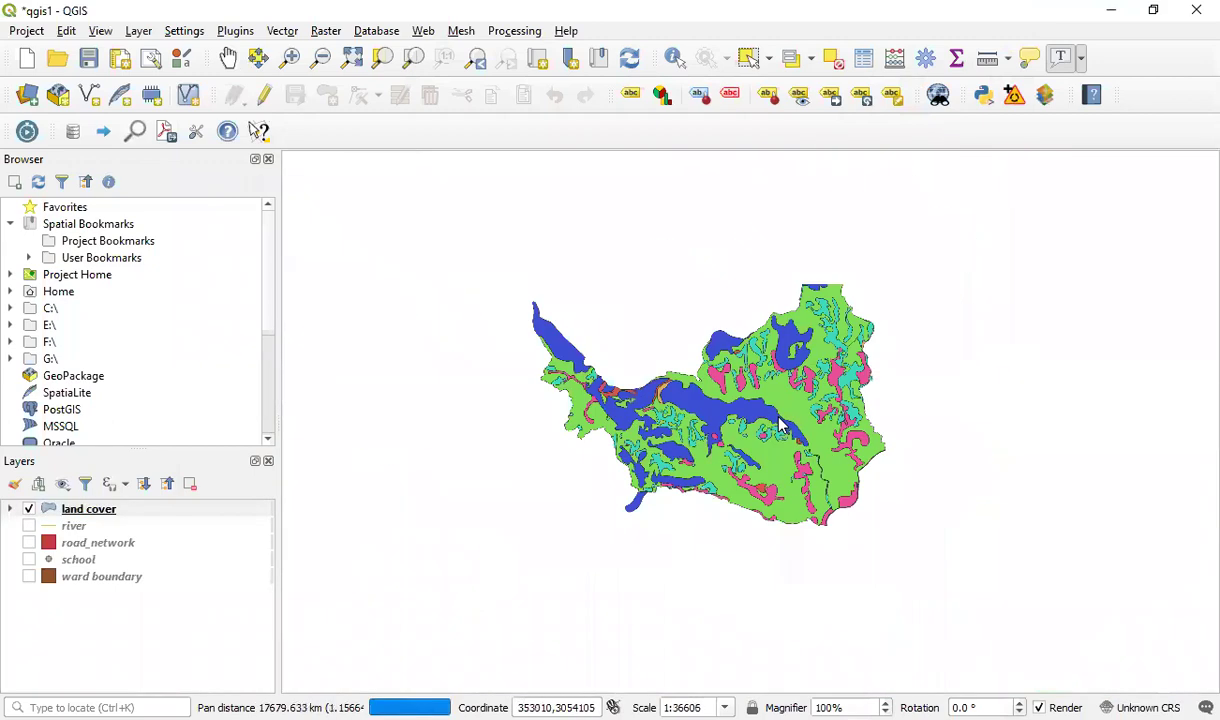
pyautogui.scroll(-1, 798, 478)
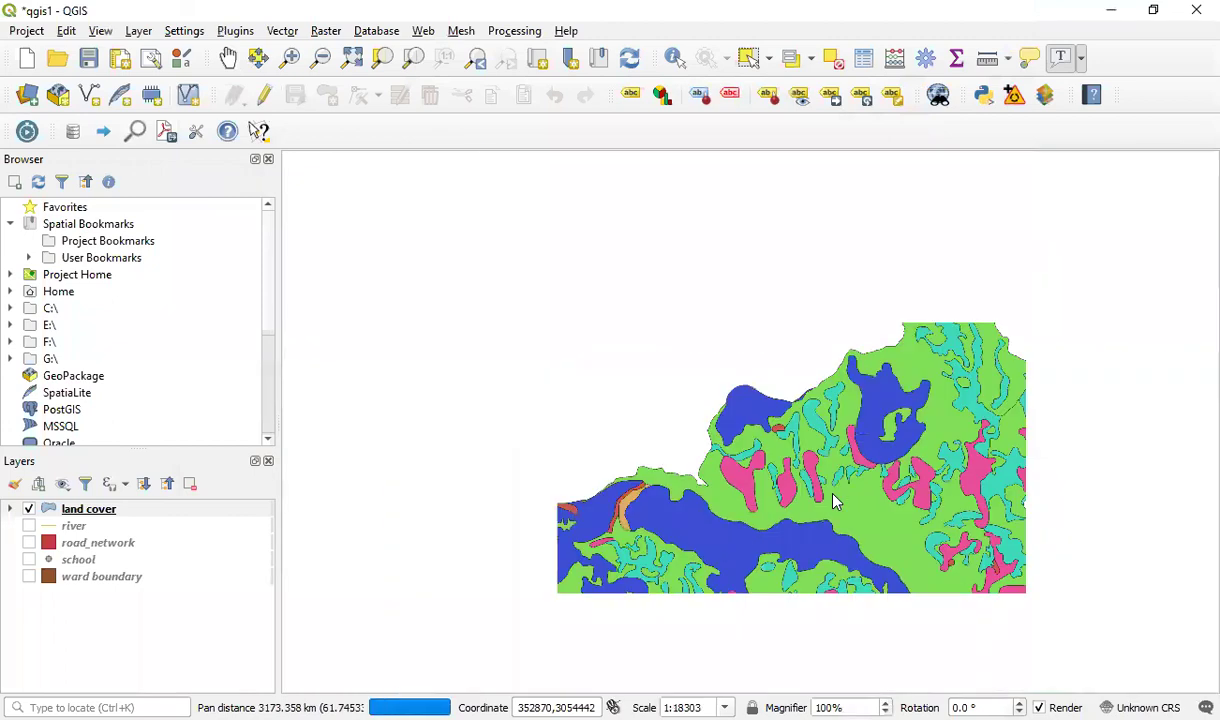
pyautogui.moveTo(826, 478); pyautogui.dragTo(814, 460)
pyautogui.scroll(-1, 750, 385)
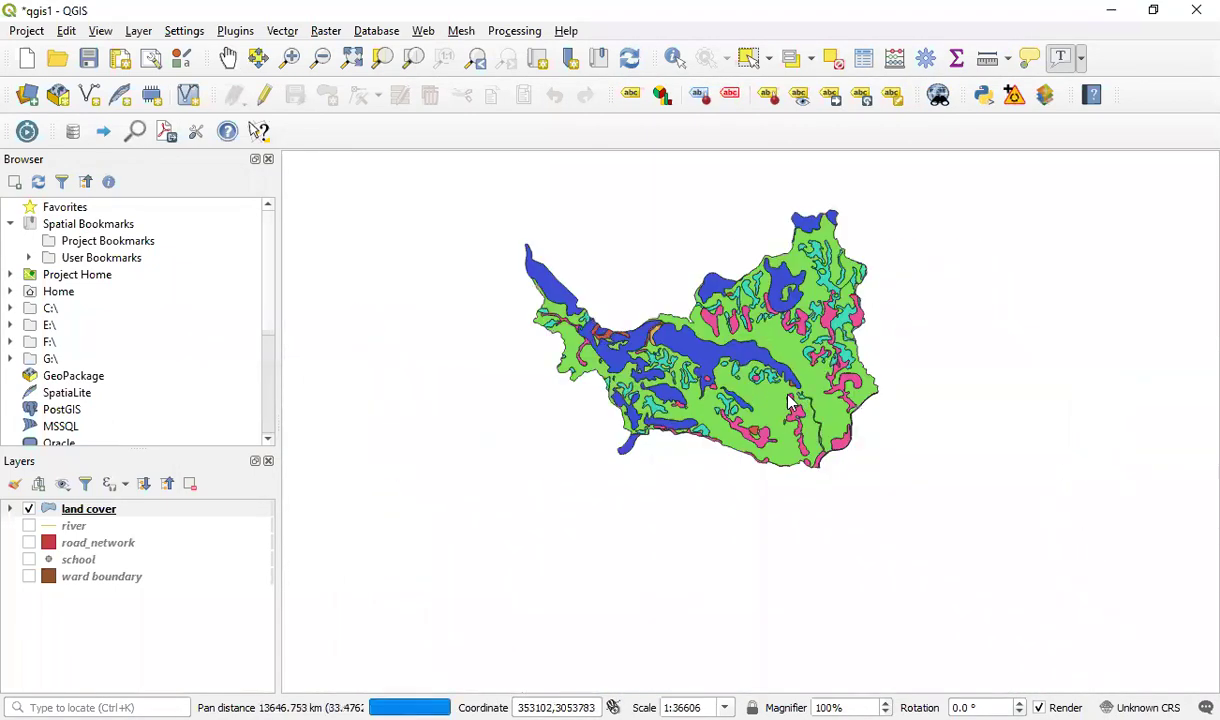
# View the diagram settings in the land cover layer's properties, then close the properties without changes.
pyautogui.rightClick(104, 510)
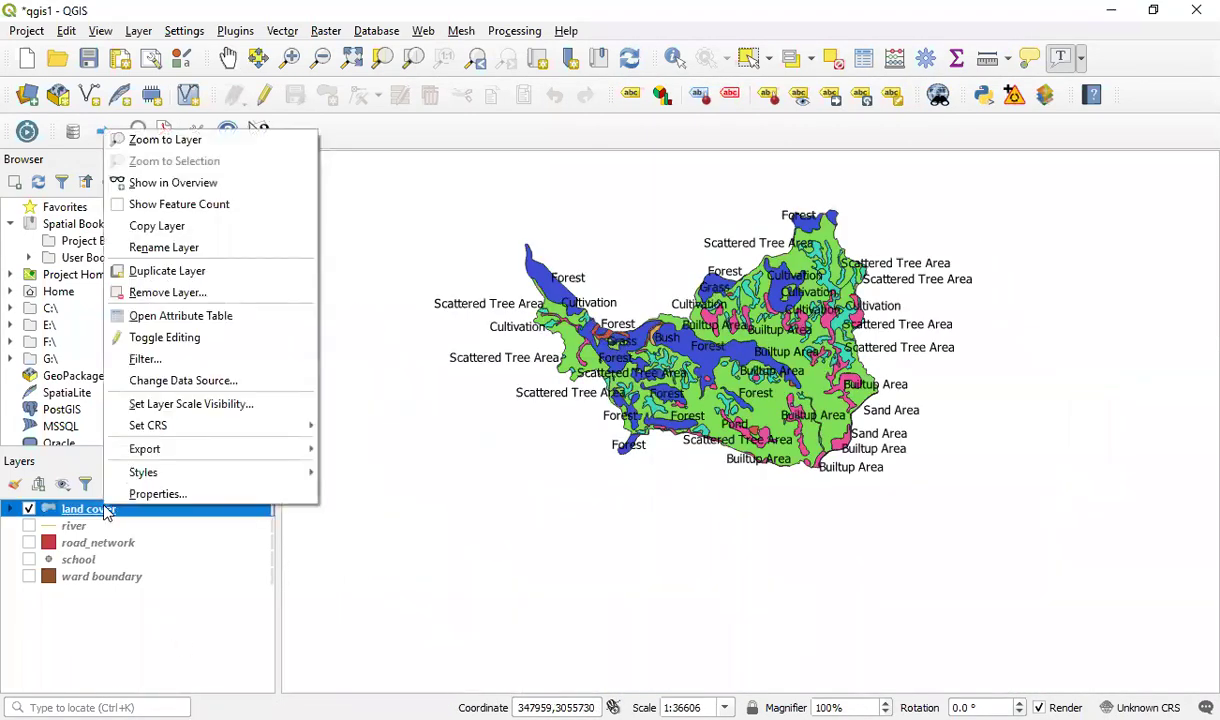
pyautogui.click(200, 492)
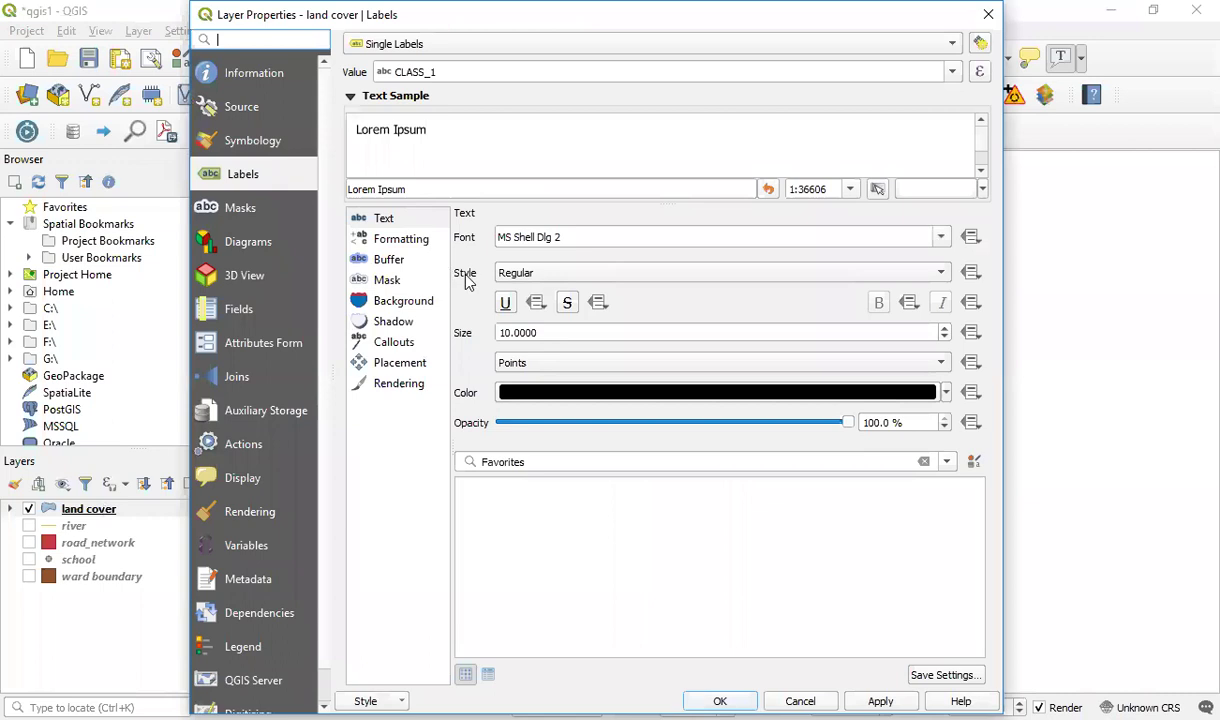
pyautogui.click(242, 251)
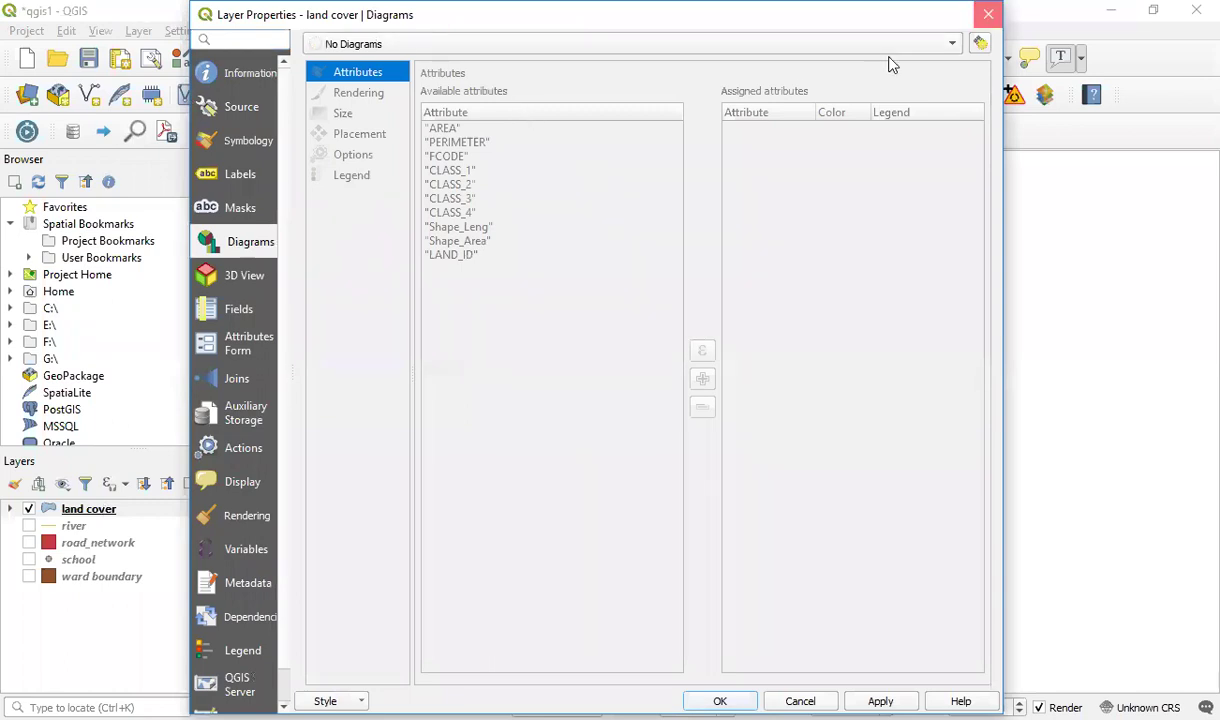
pyautogui.press('Escape')
# Reopen the land cover layer's properties and review its list of attribute fields.
pyautogui.click(103, 513)
pyautogui.rightClick(103, 513)
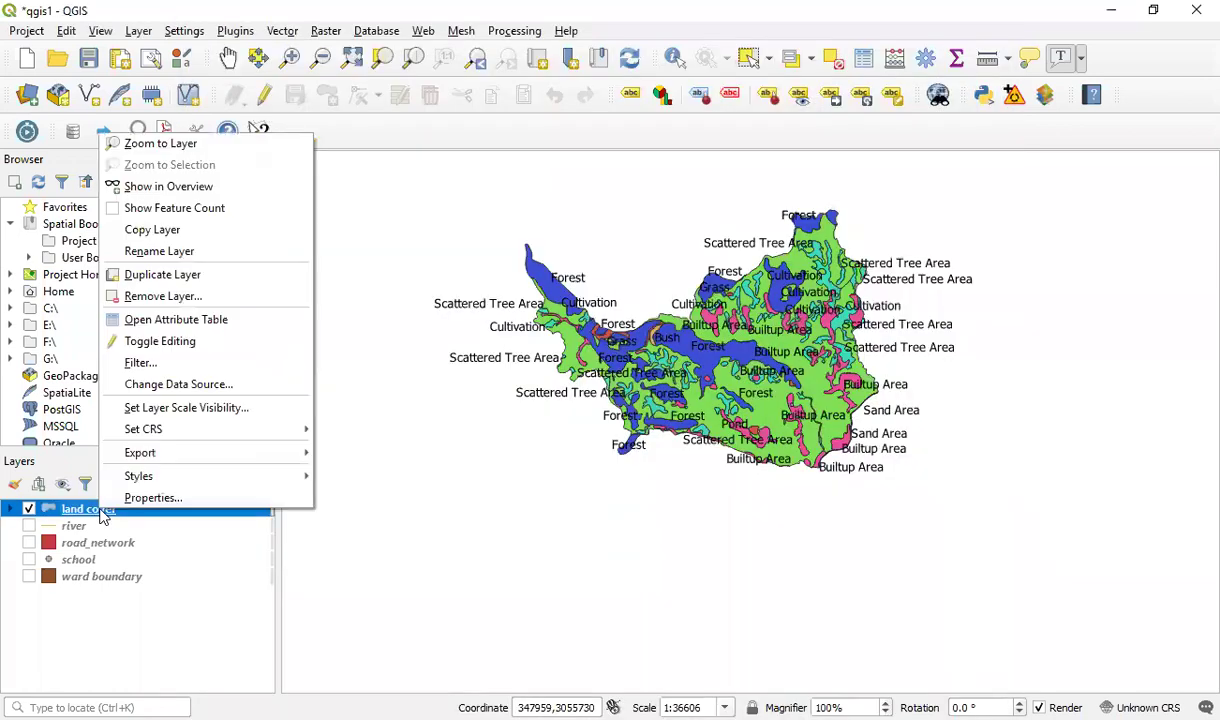
pyautogui.click(200, 497)
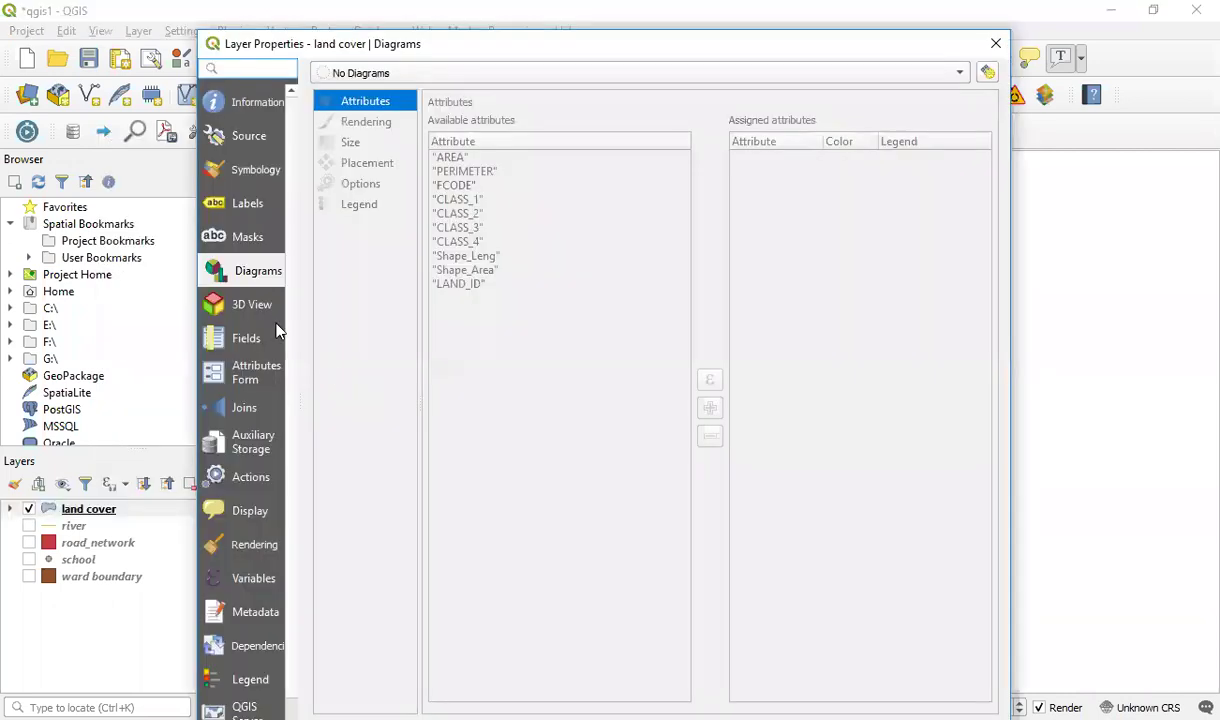
pyautogui.click(232, 342)
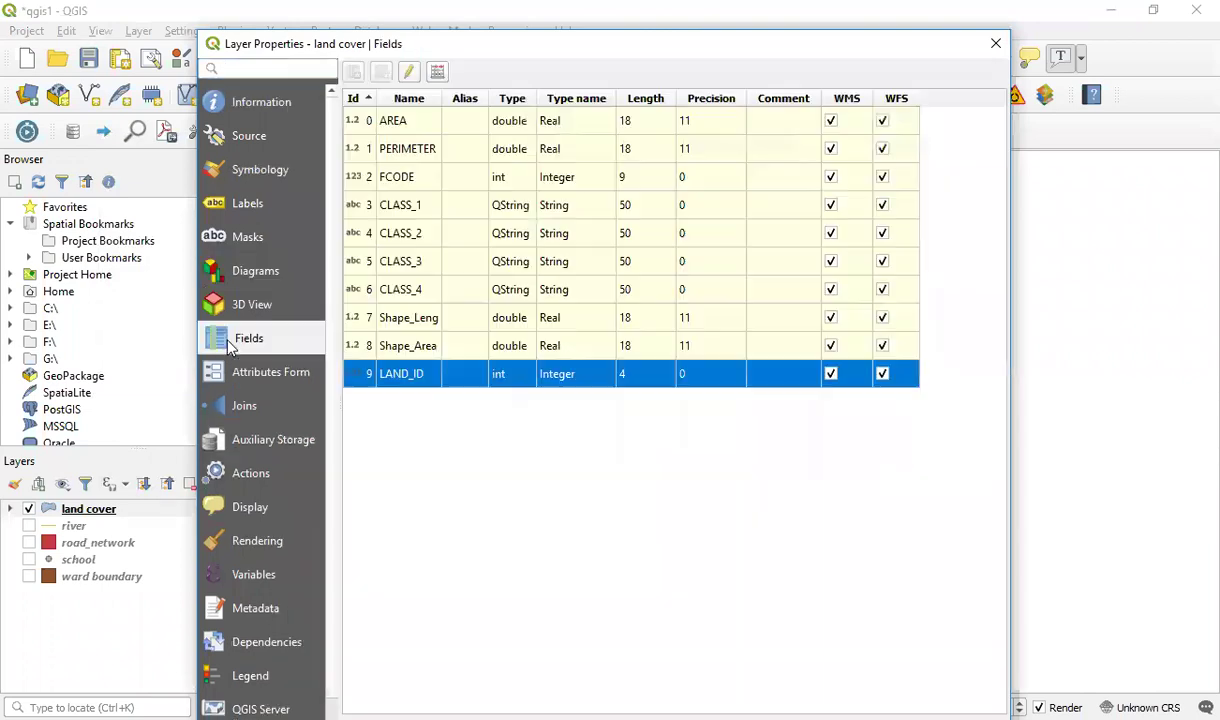
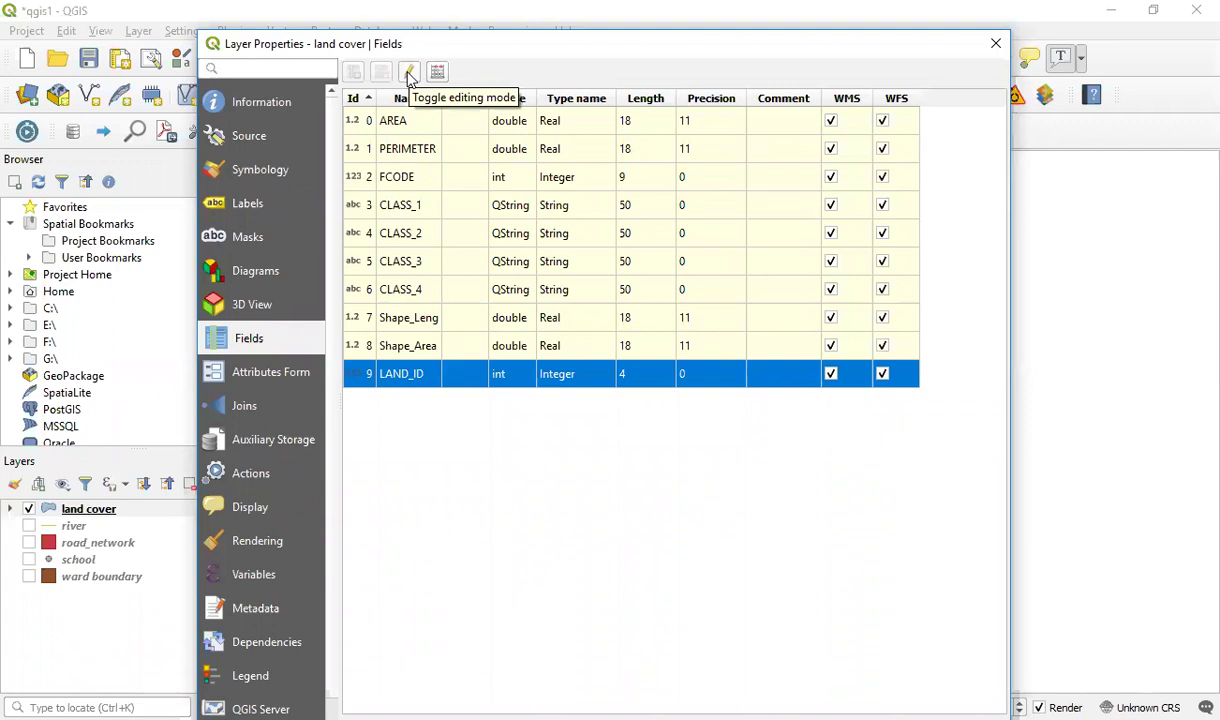
# Enable editing for the land cover layer and delete its LAND_ID field.
pyautogui.click(408, 76)
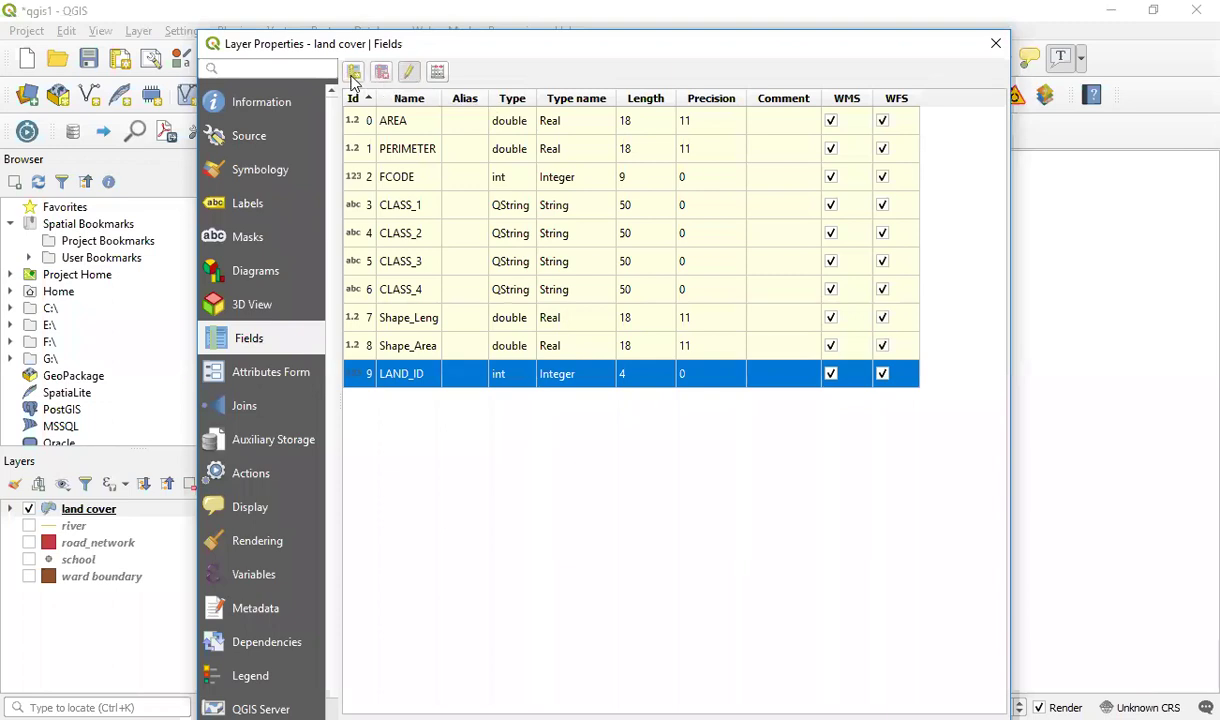
pyautogui.click(352, 74)
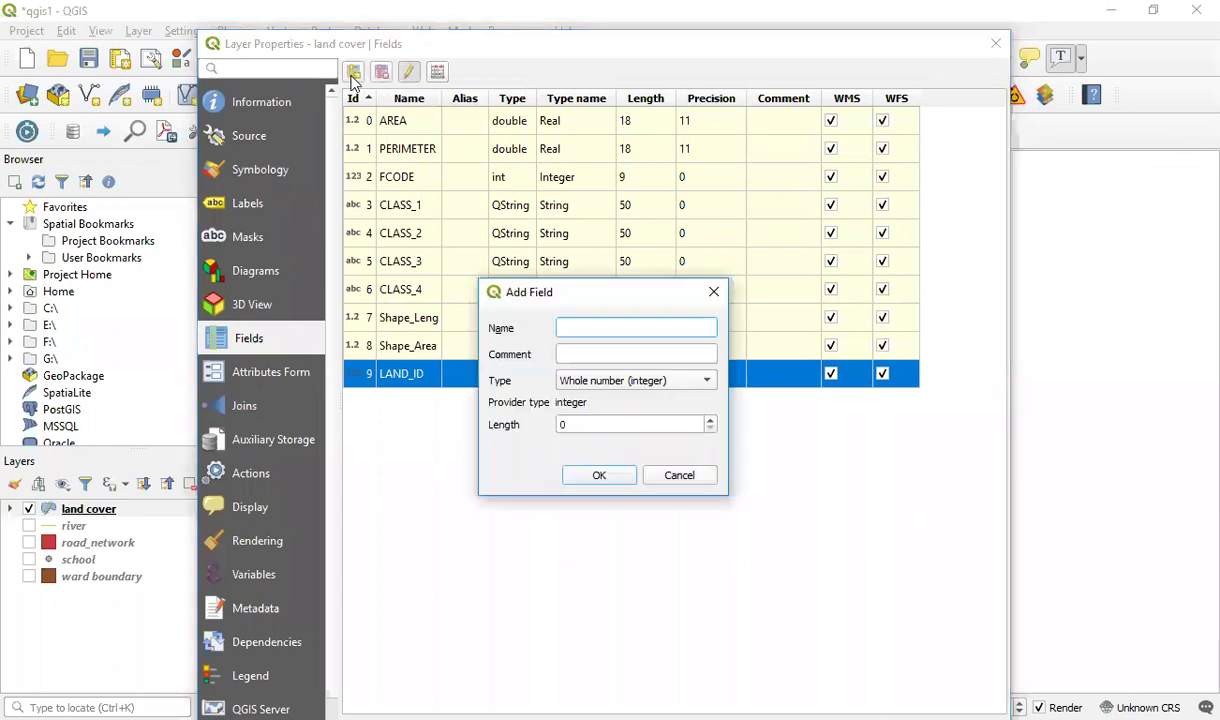
pyautogui.click(711, 293)
pyautogui.click(381, 75)
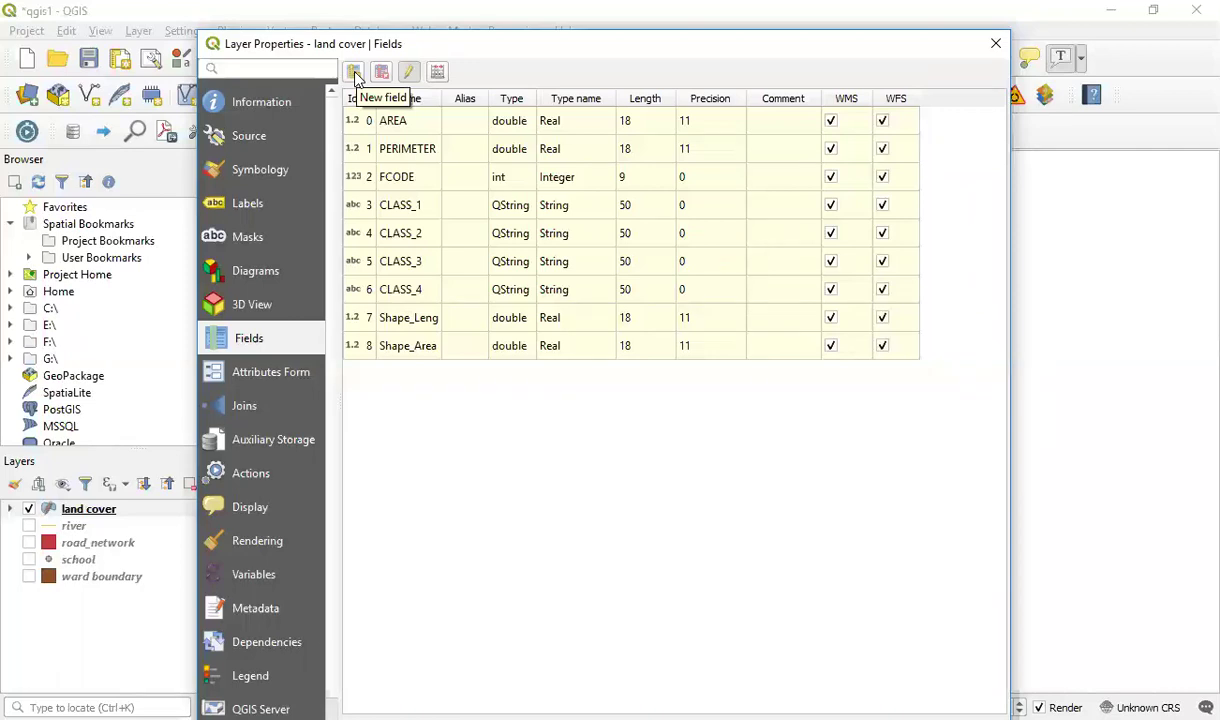
# Add a new field named Trial of type Text (string) to the land cover layer.
pyautogui.click(356, 76)
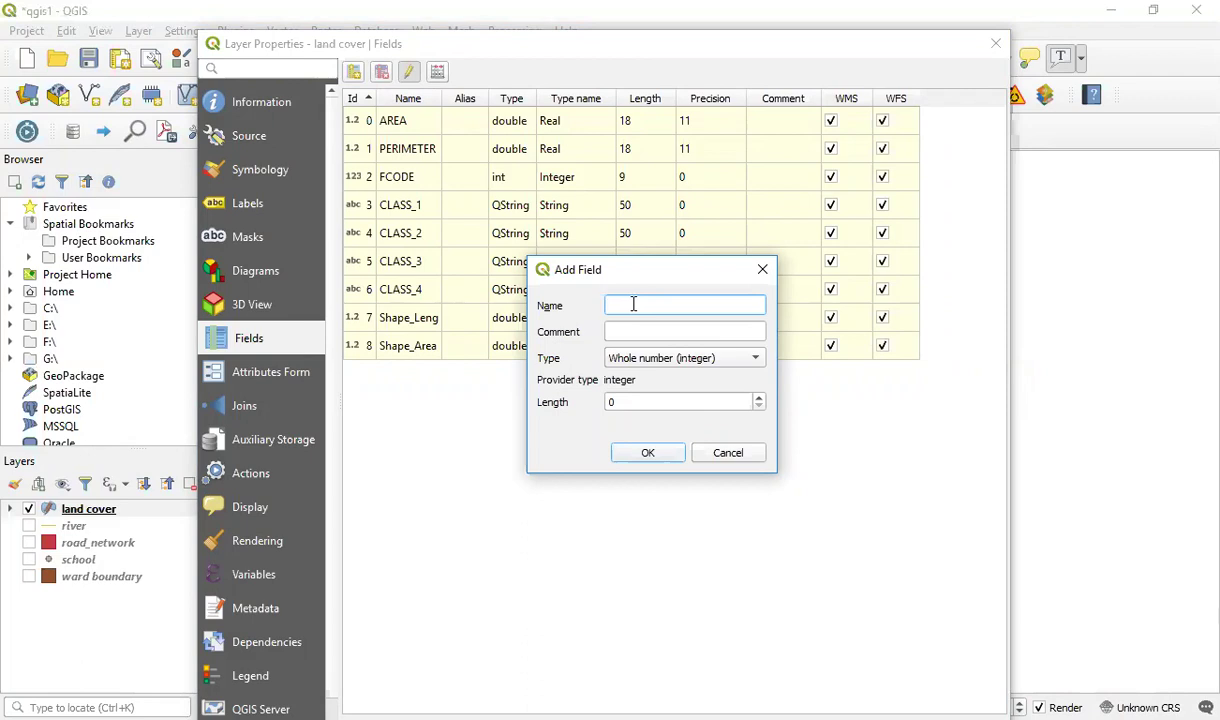
pyautogui.write('Trial')
pyautogui.click(700, 360)
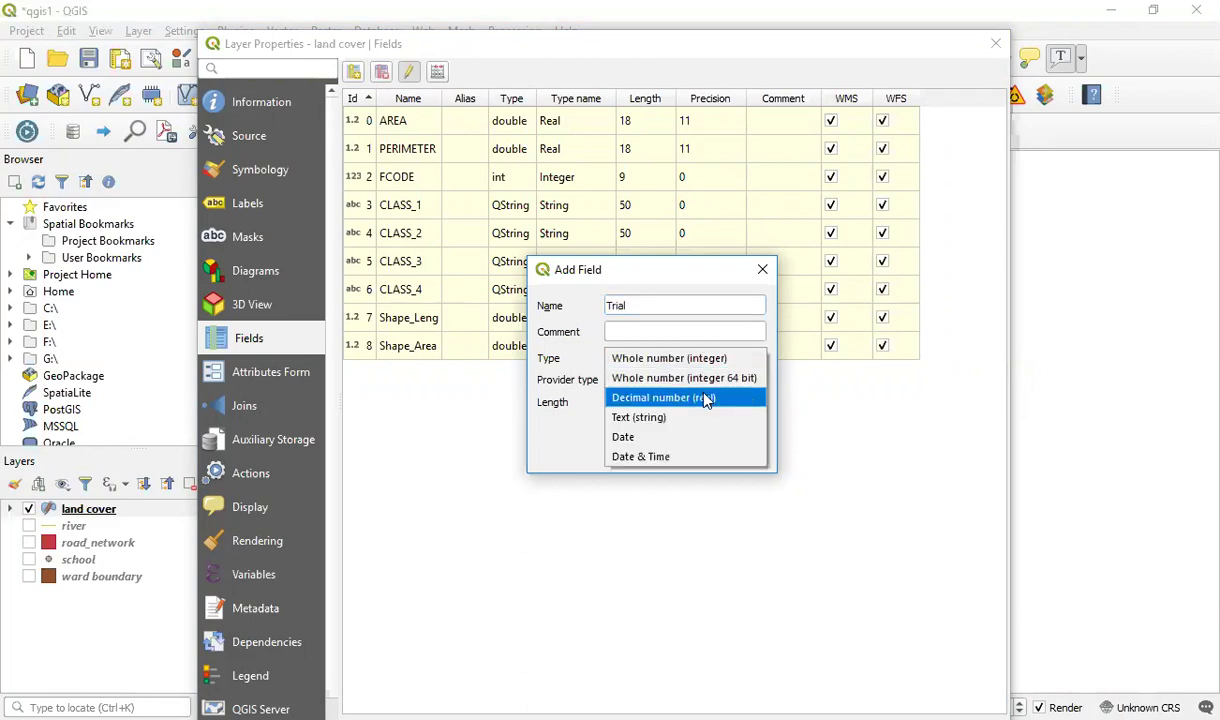
pyautogui.click(679, 420)
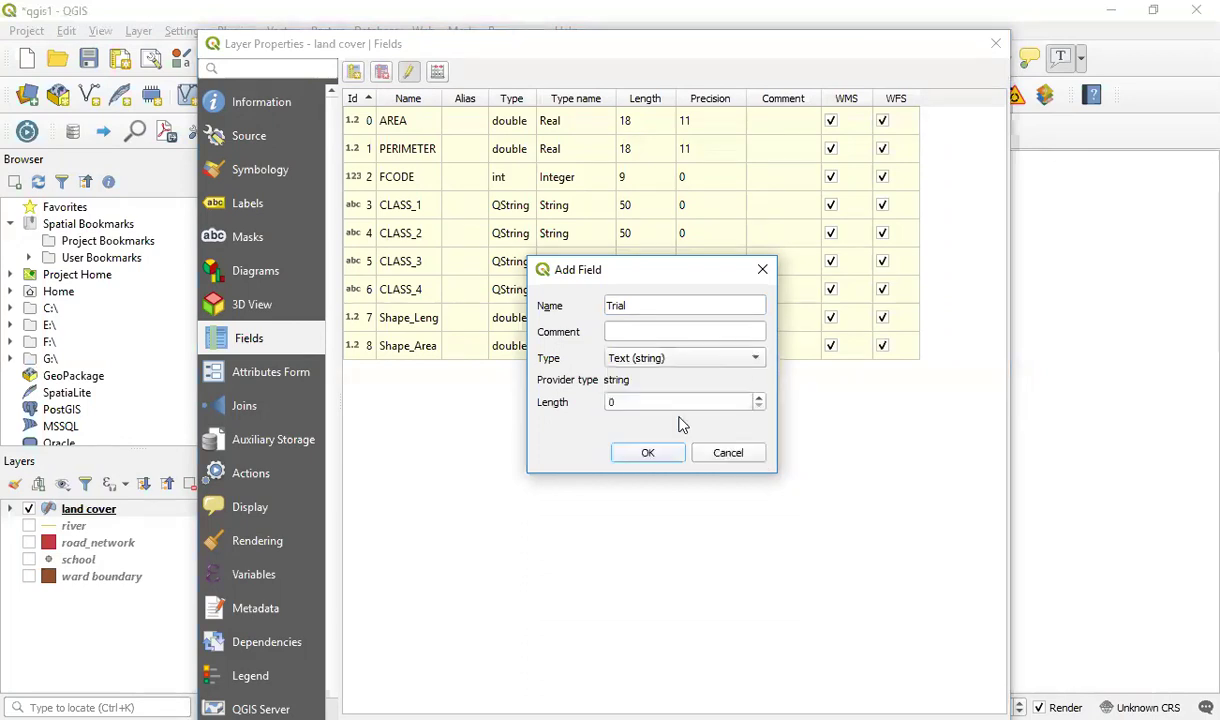
pyautogui.click(648, 453)
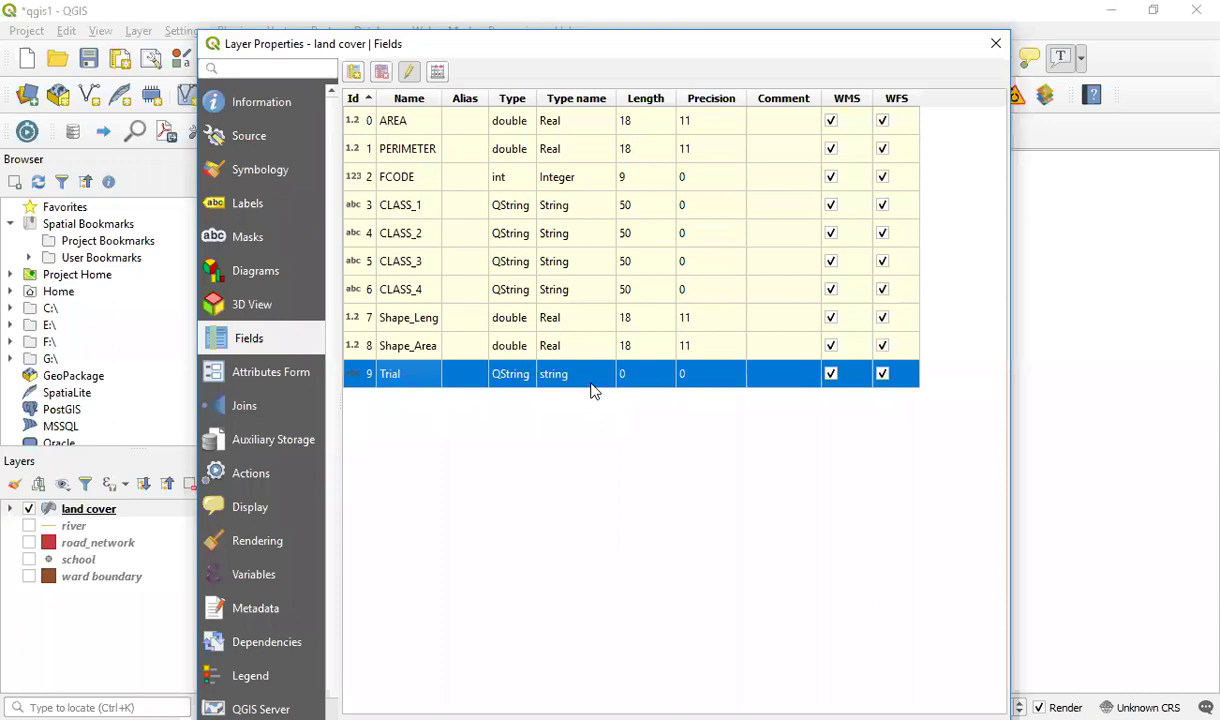
# Review the attributes form settings of the AREA, PERIMETER, FCODE and CLASS_1 fields, and close the layer properties.
pyautogui.click(284, 372)
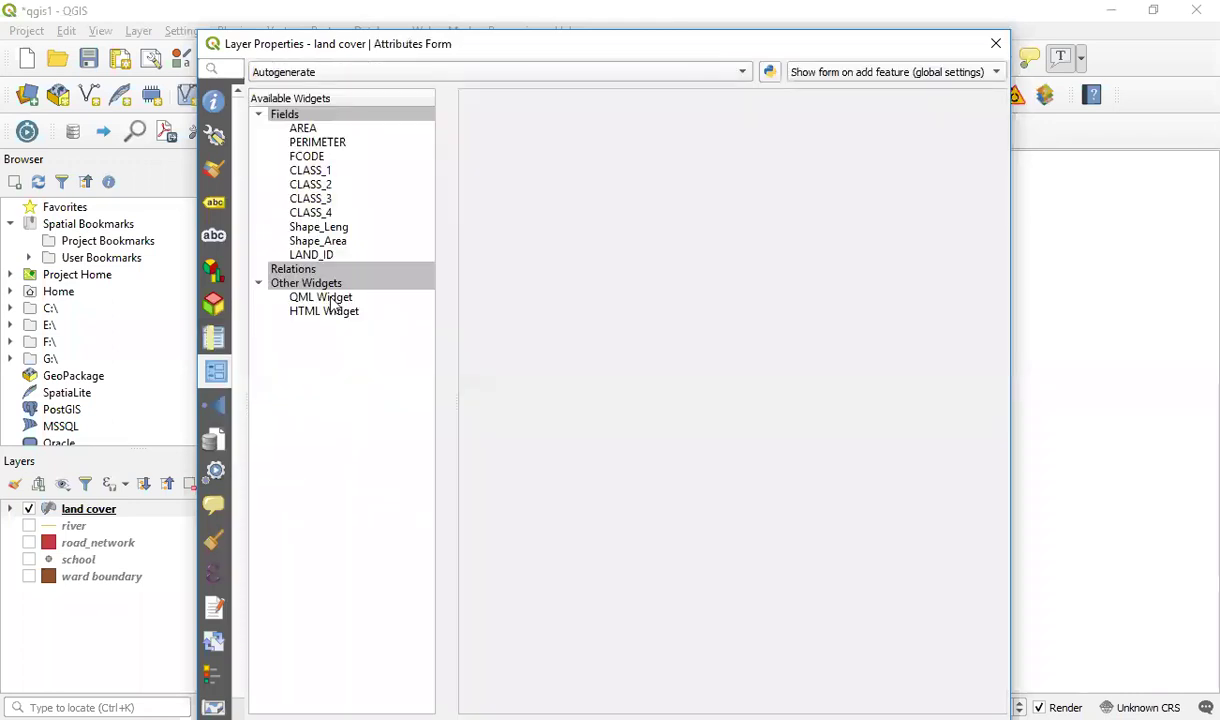
pyautogui.click(318, 130)
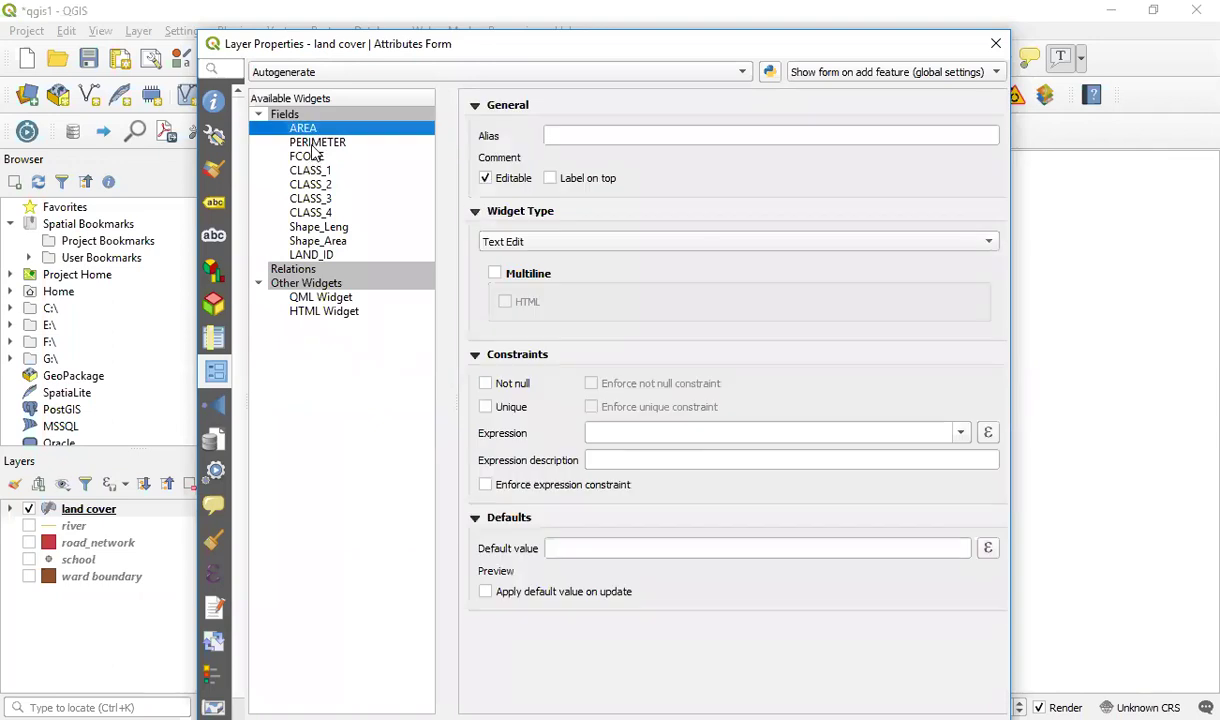
pyautogui.press('Down')
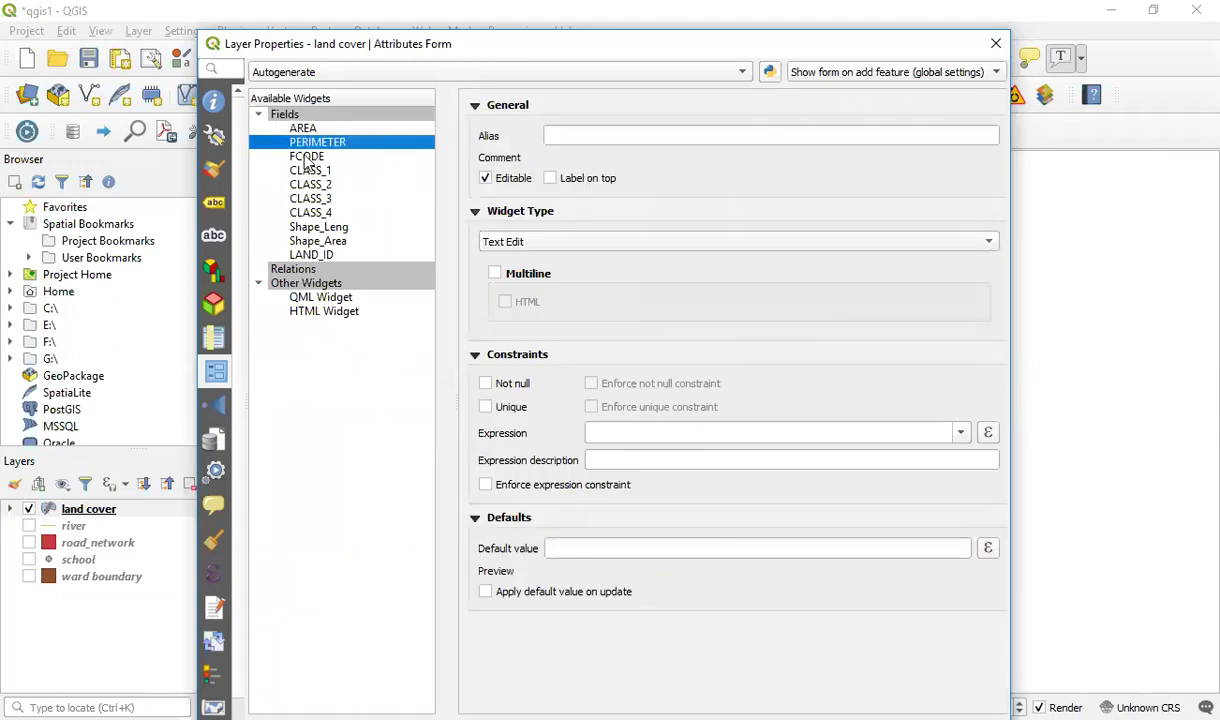
pyautogui.click(308, 158)
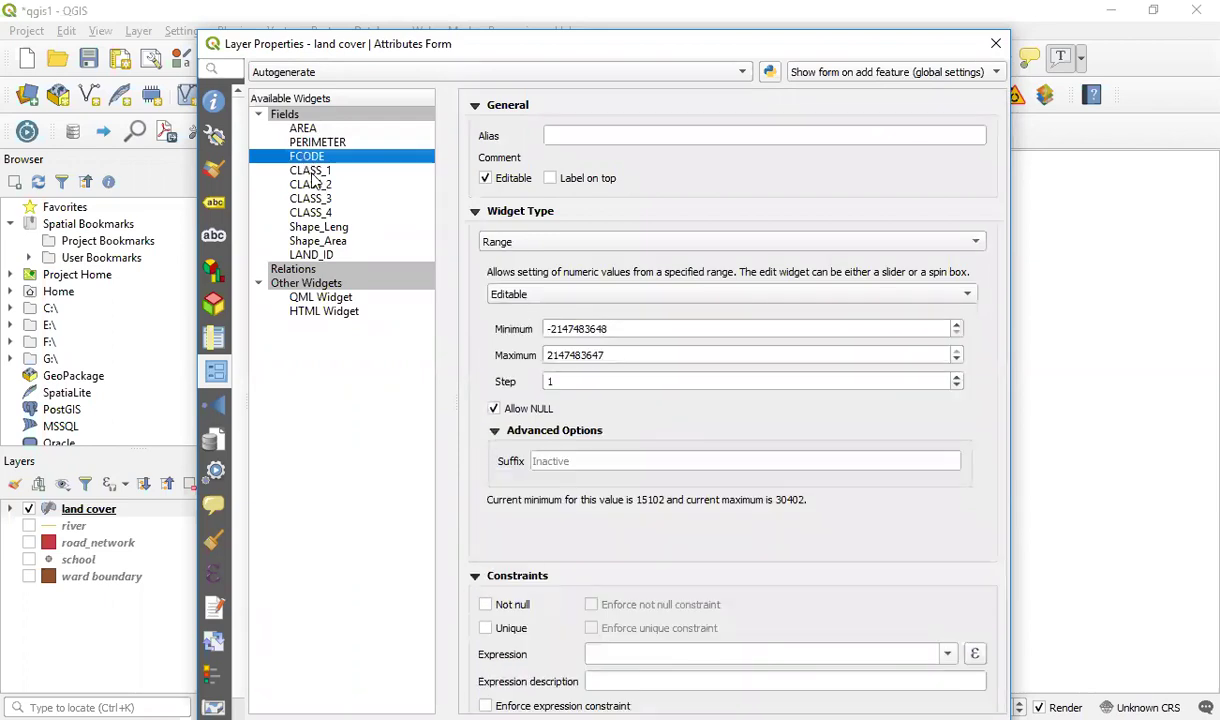
pyautogui.click(311, 171)
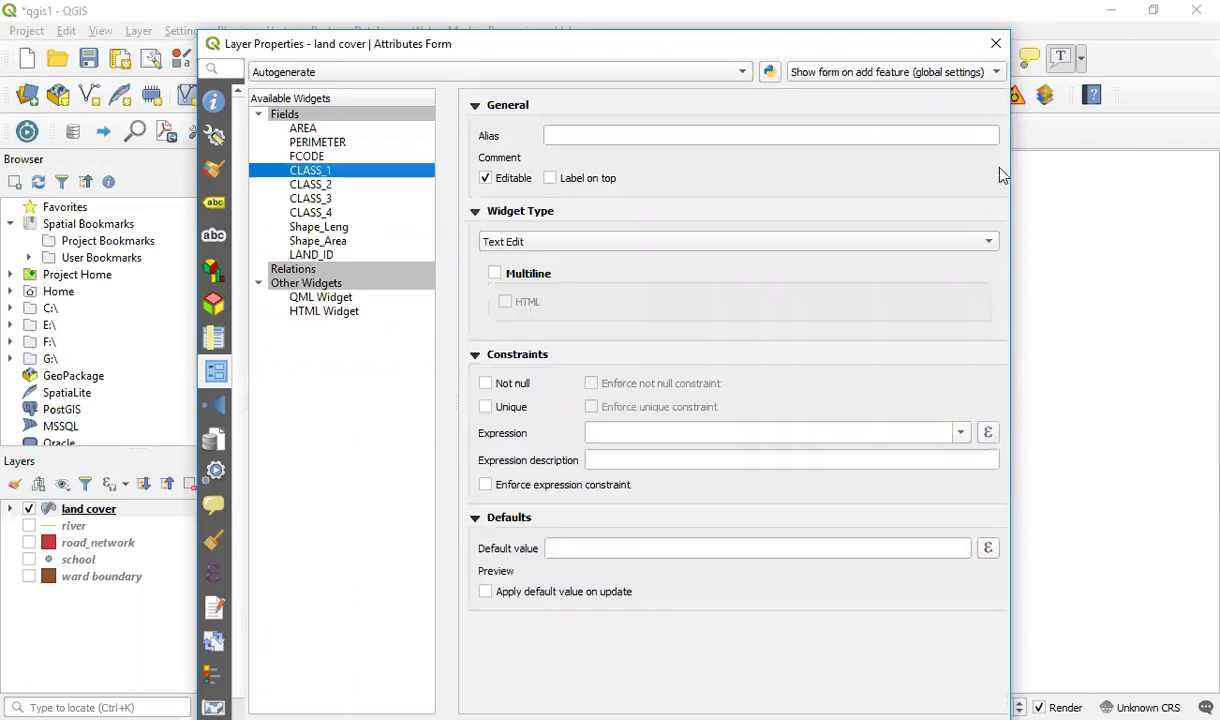
pyautogui.press('Escape')
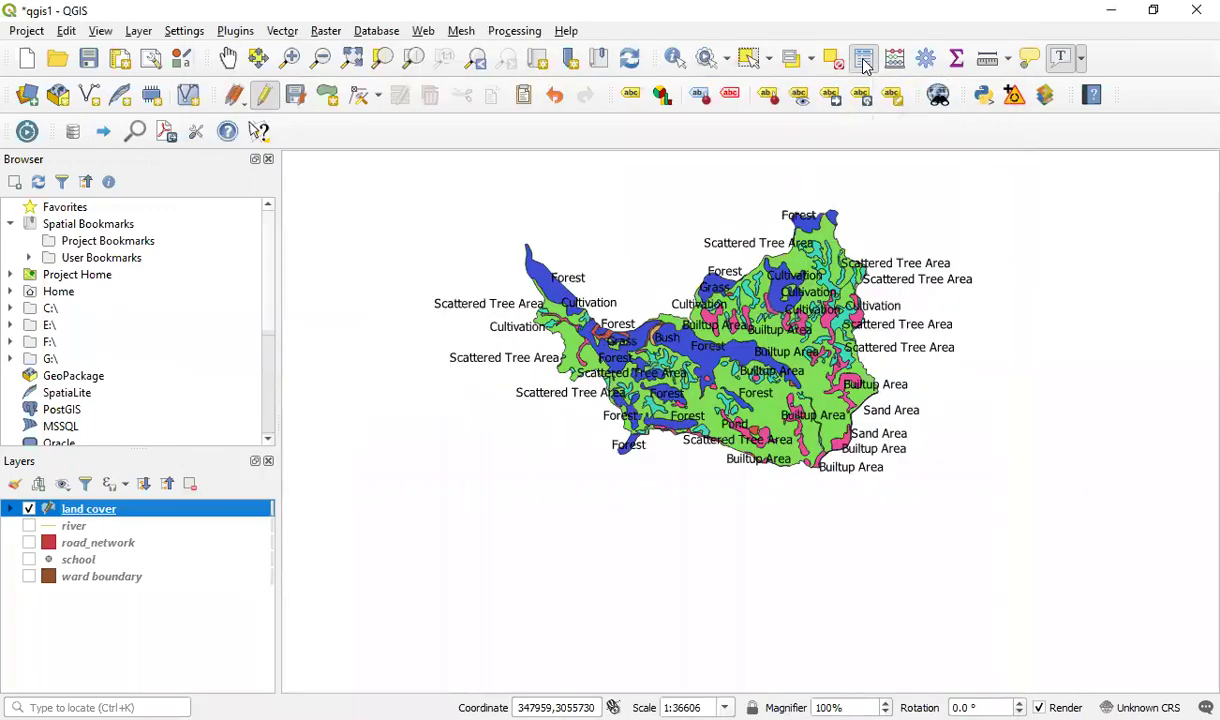
# Inspect the labelled land cover map at different scales and toggle the layer's visibility off and on again.
pyautogui.click(866, 65)
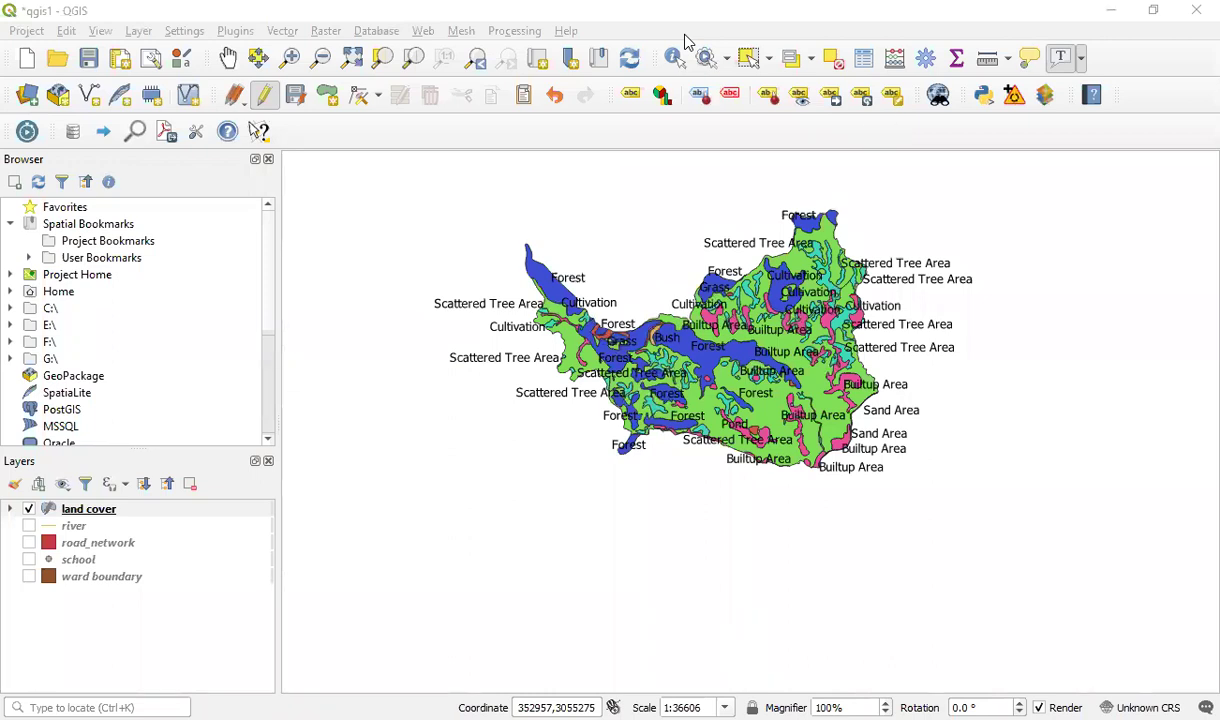
pyautogui.click(662, 373)
pyautogui.scroll(-2, 697, 388)
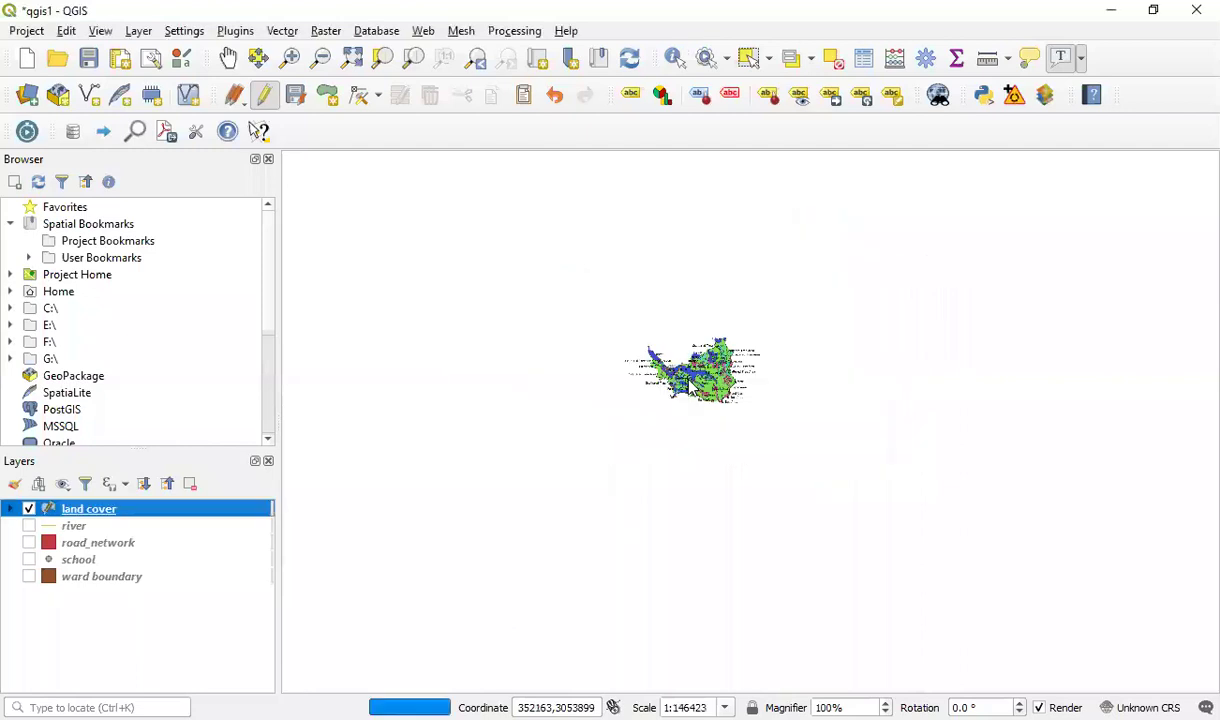
pyautogui.scroll(3, 697, 388)
pyautogui.moveTo(697, 388); pyautogui.dragTo(634, 504)
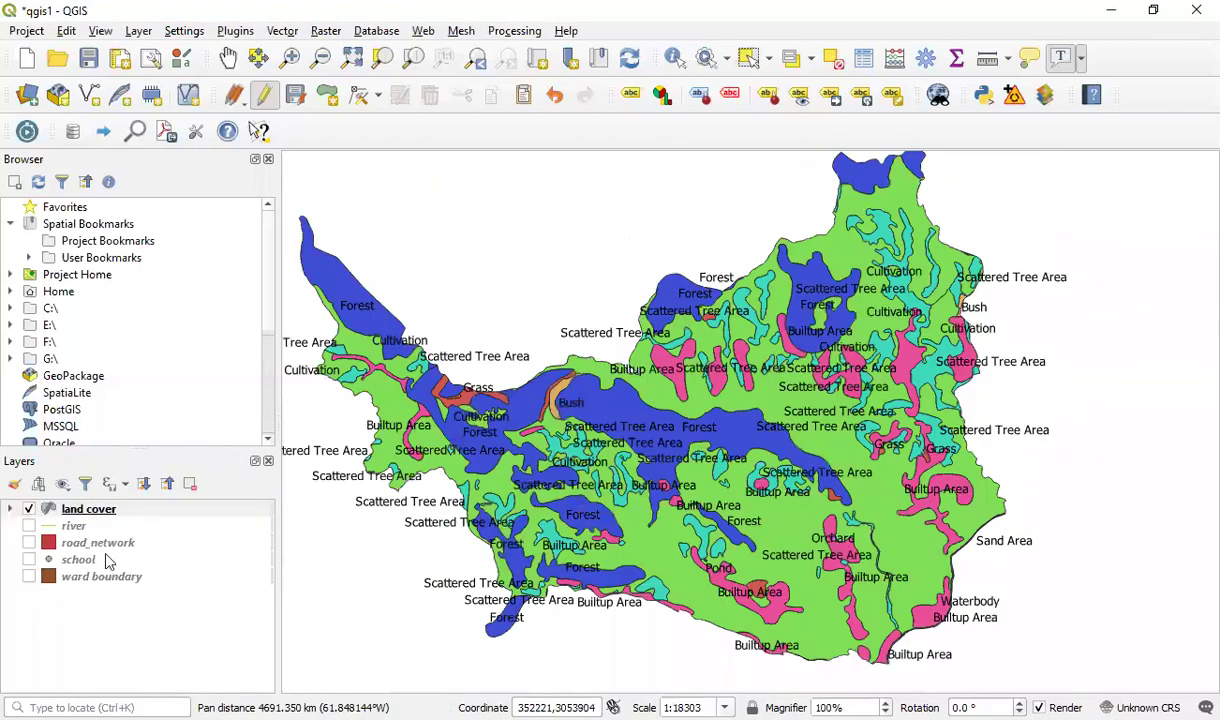
pyautogui.click(31, 510)
pyautogui.click(28, 510)
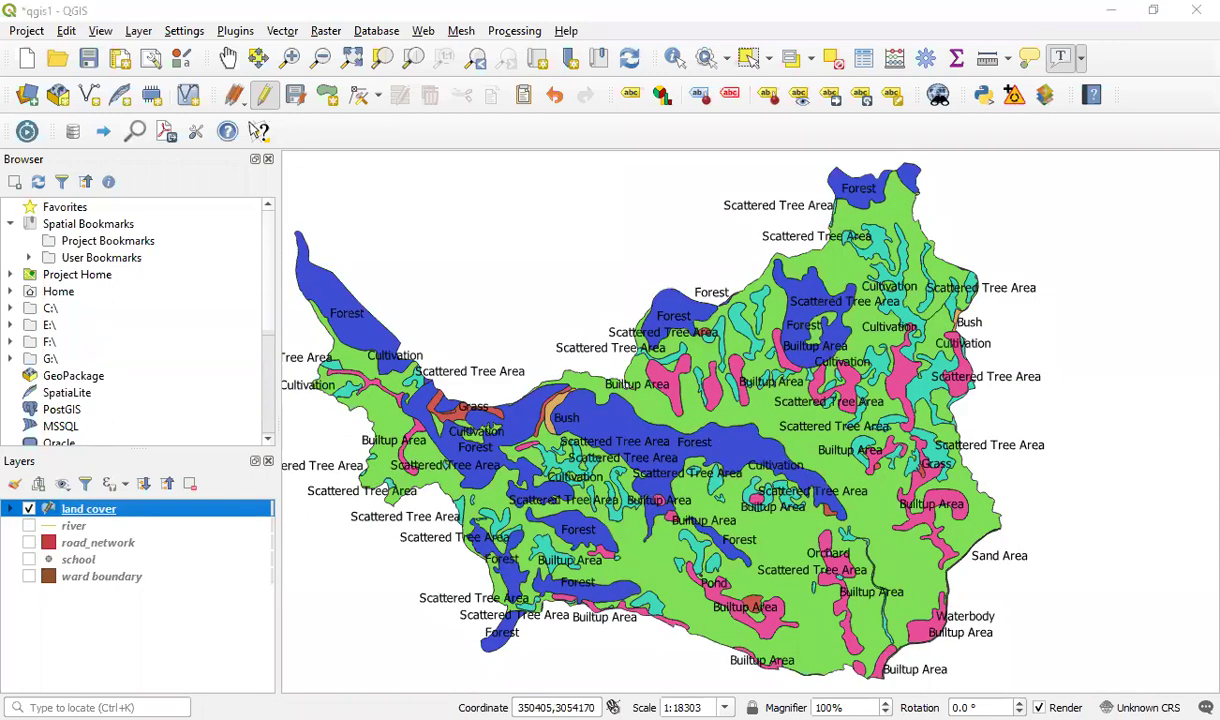
pyautogui.click(488, 325)
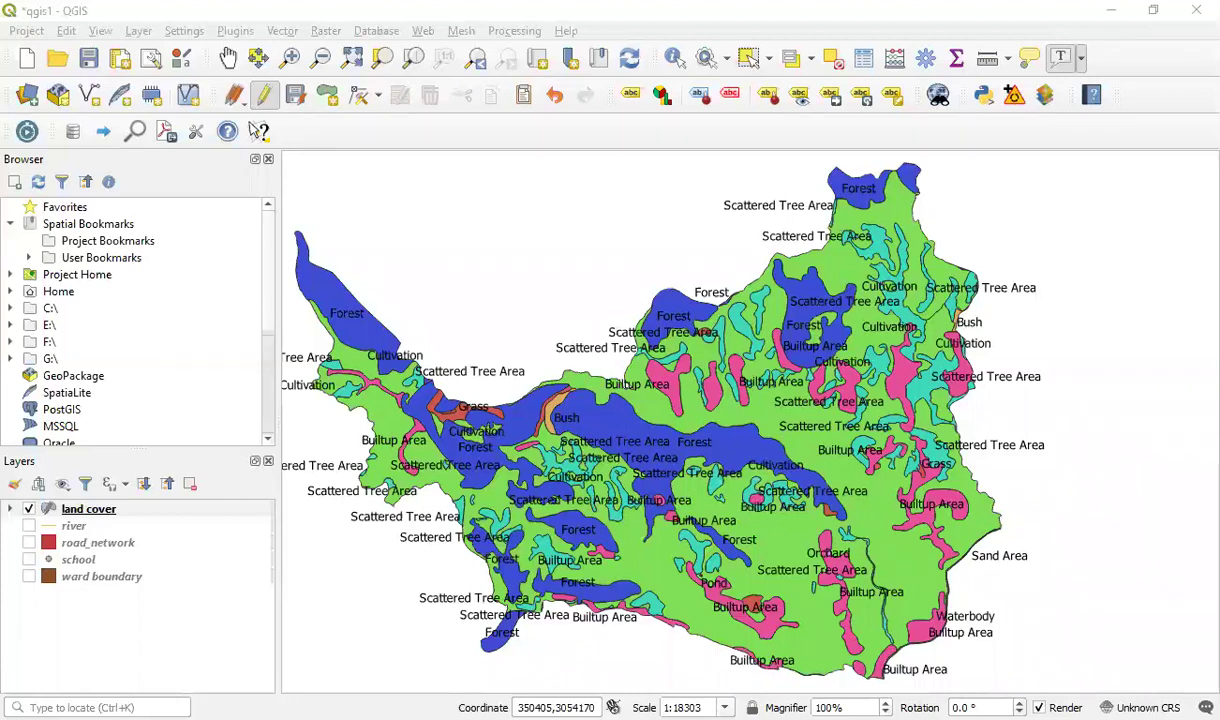
pyautogui.click(644, 395)
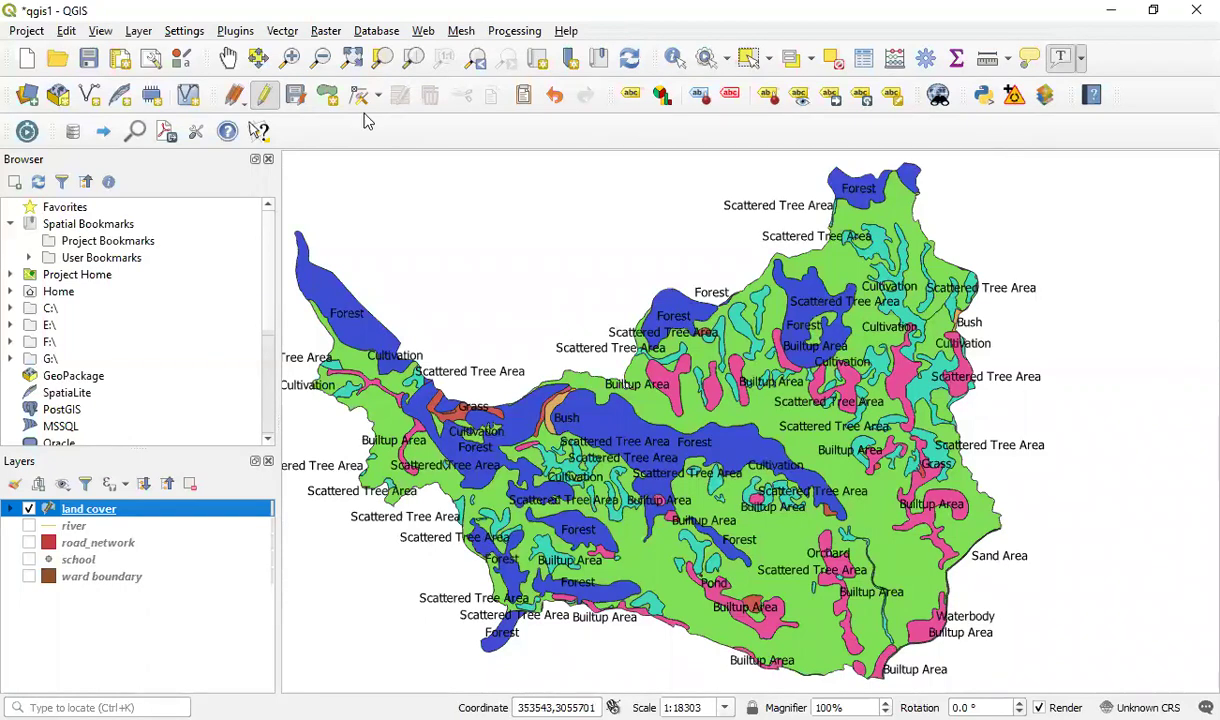
# Open the plugin manager and browse the list of all available plugins.
pyautogui.click(237, 32)
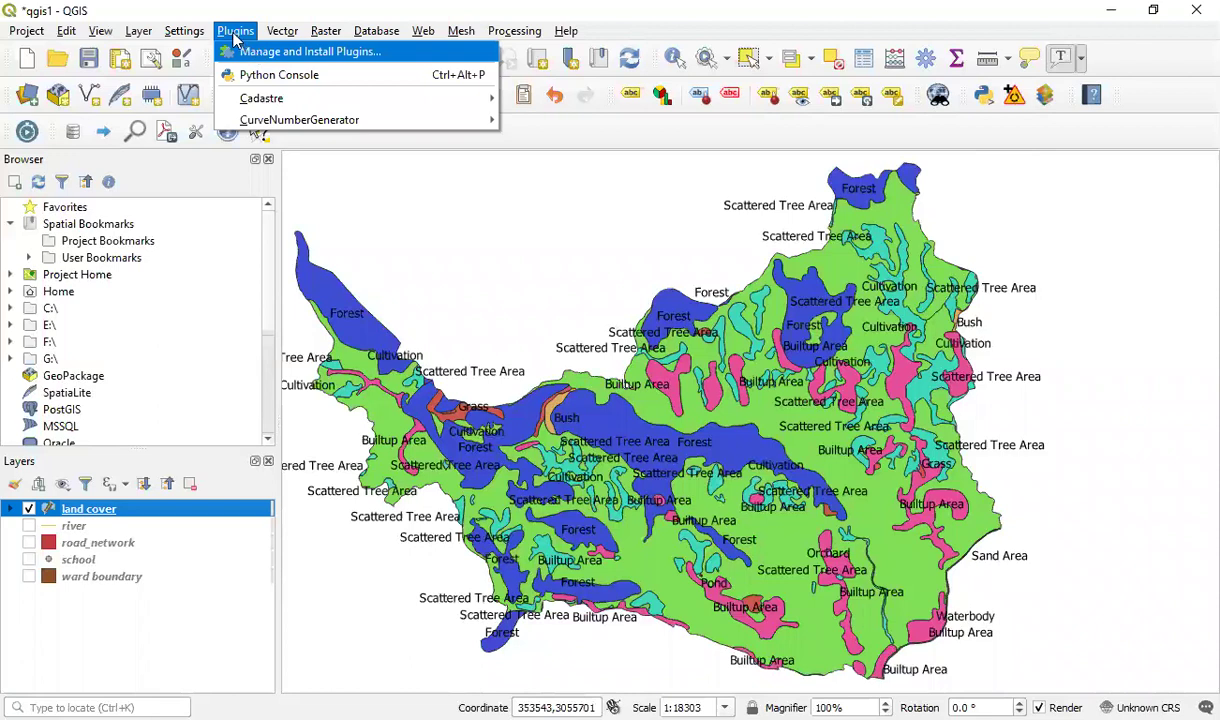
pyautogui.click(277, 58)
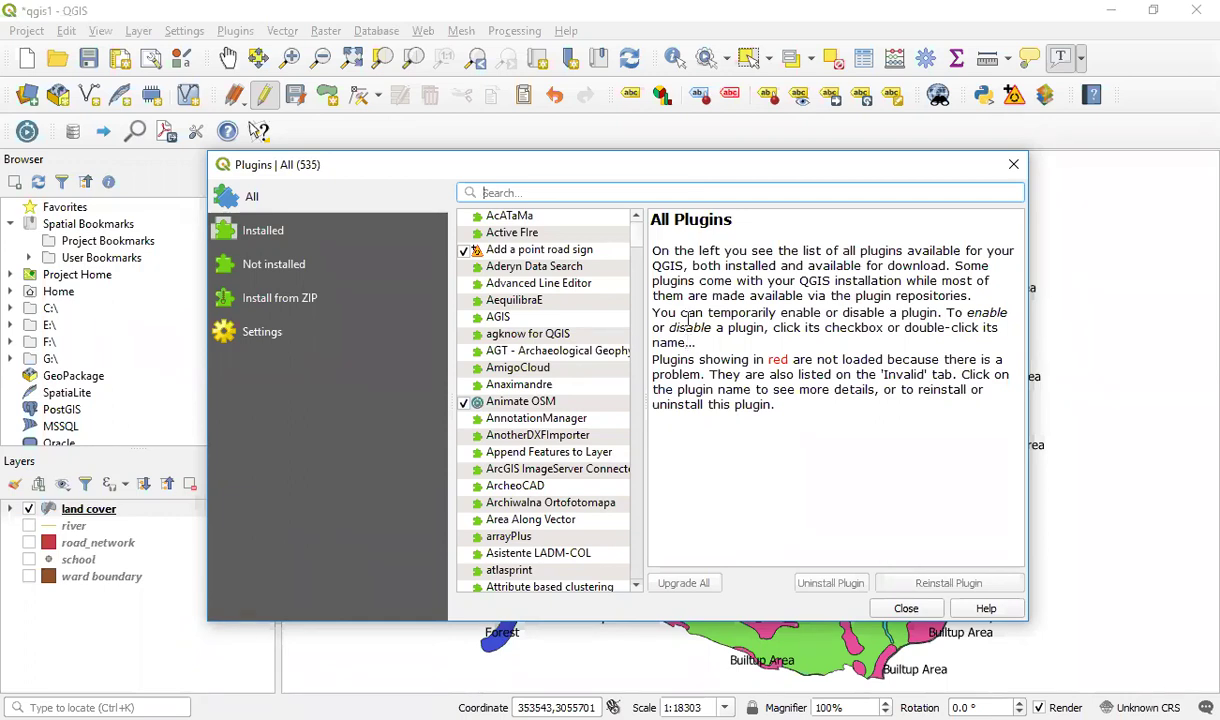
pyautogui.scroll(-2, 530, 417)
pyautogui.scroll(2, 532, 415)
pyautogui.scroll(-1, 535, 412)
pyautogui.scroll(1, 535, 412)
pyautogui.scroll(-2, 560, 400)
pyautogui.scroll(-20, 560, 400)
pyautogui.scroll(6, 555, 422)
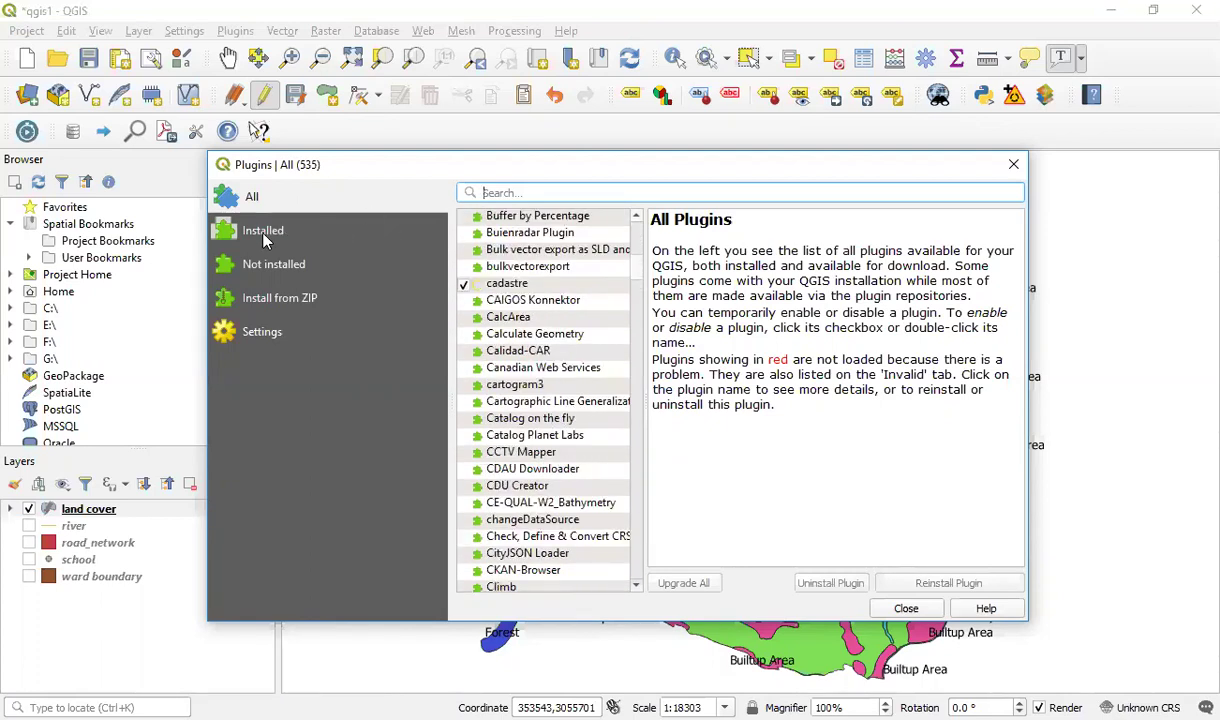
# Review the installed and not installed plugins, view the details of AnotherDXFImporter, and close the plugin manager.
pyautogui.click(240, 238)
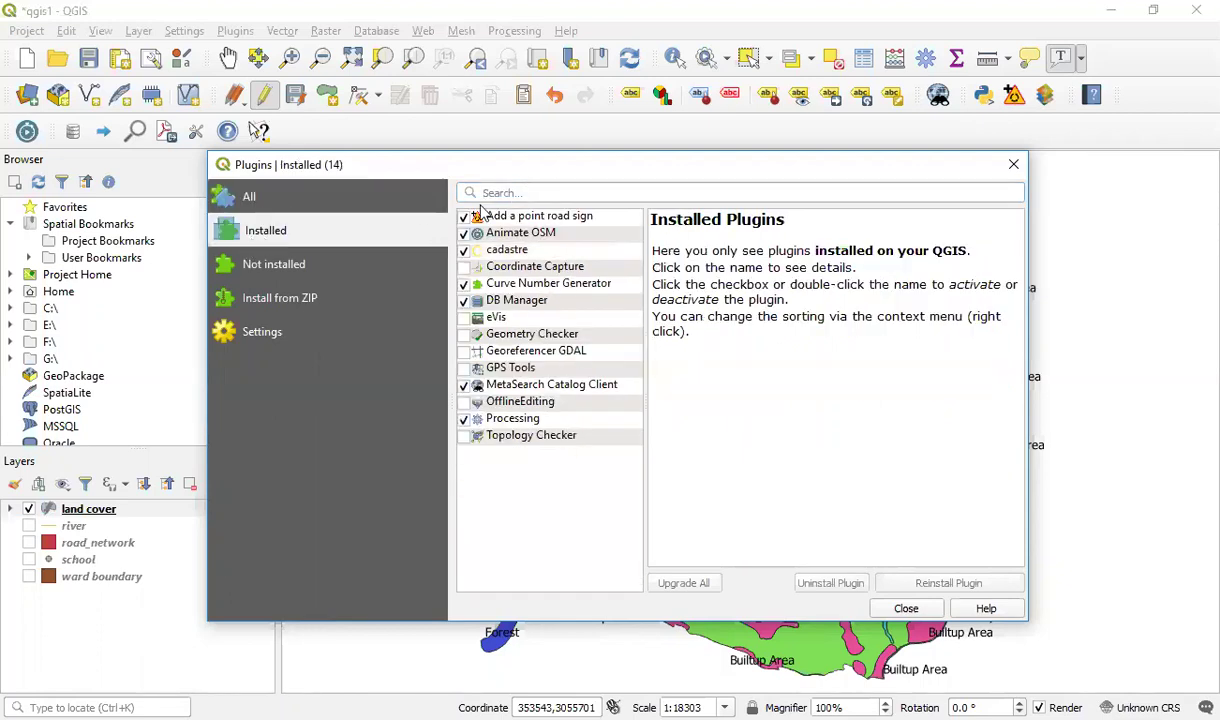
pyautogui.press('Down')
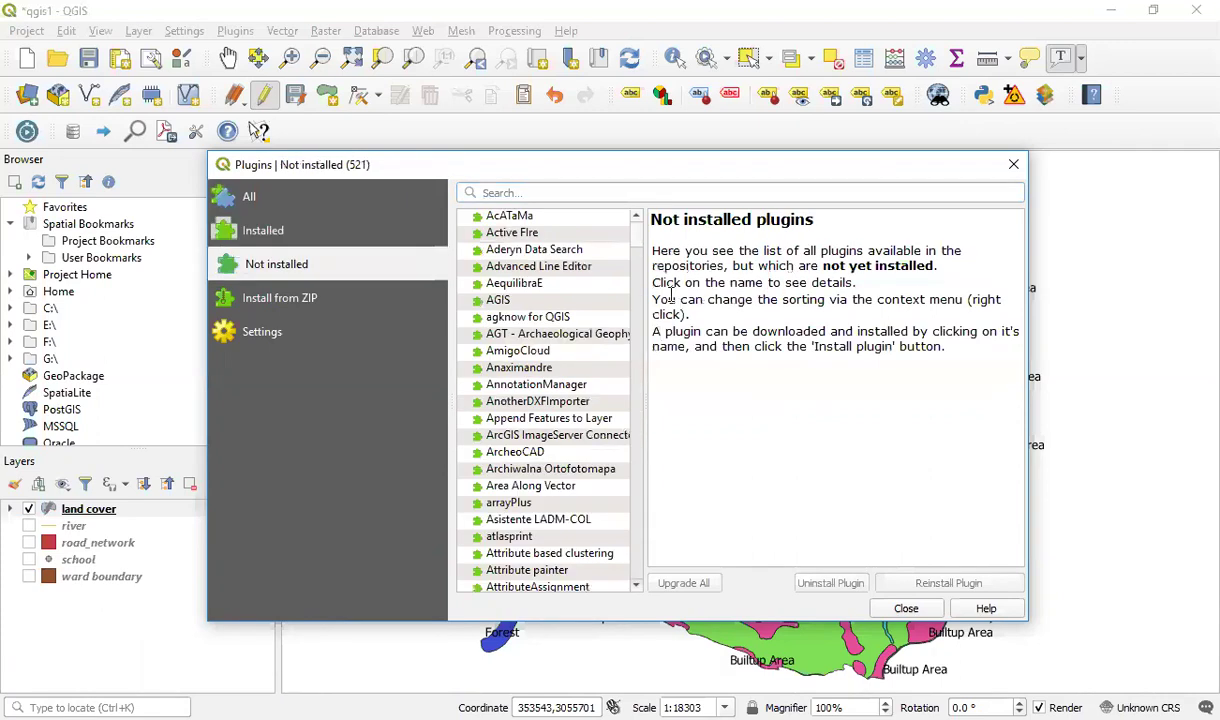
pyautogui.scroll(-2, 567, 358)
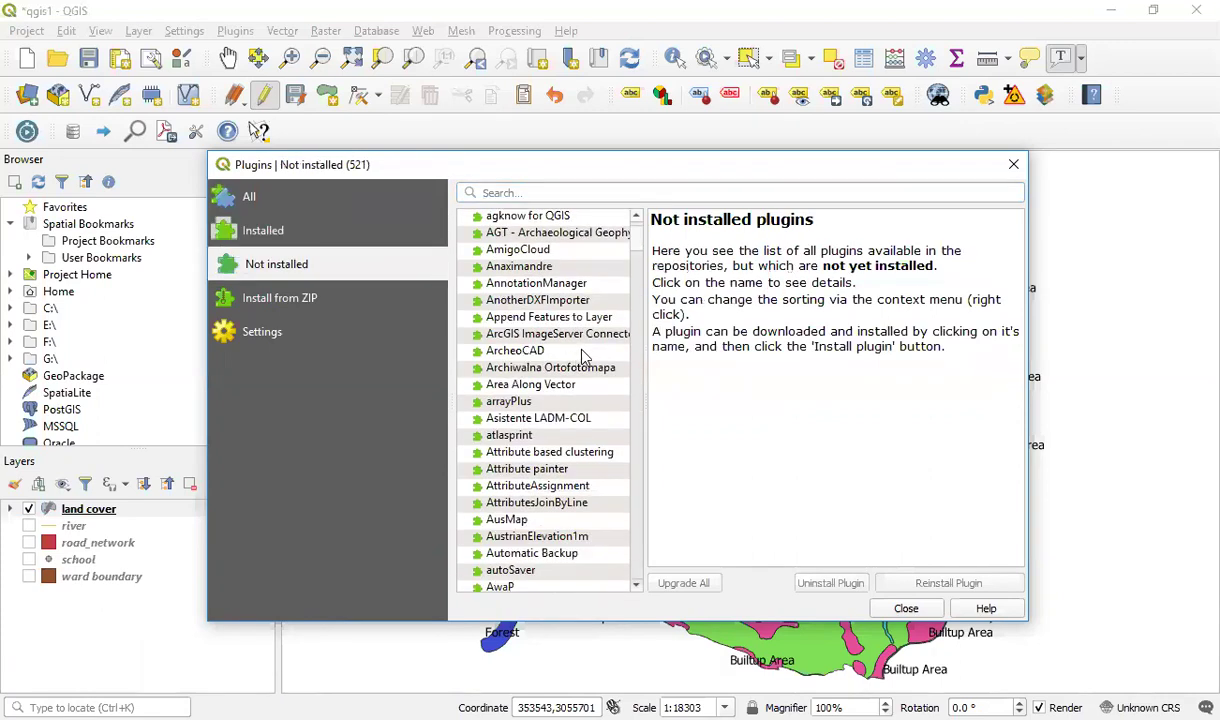
pyautogui.scroll(2, 562, 340)
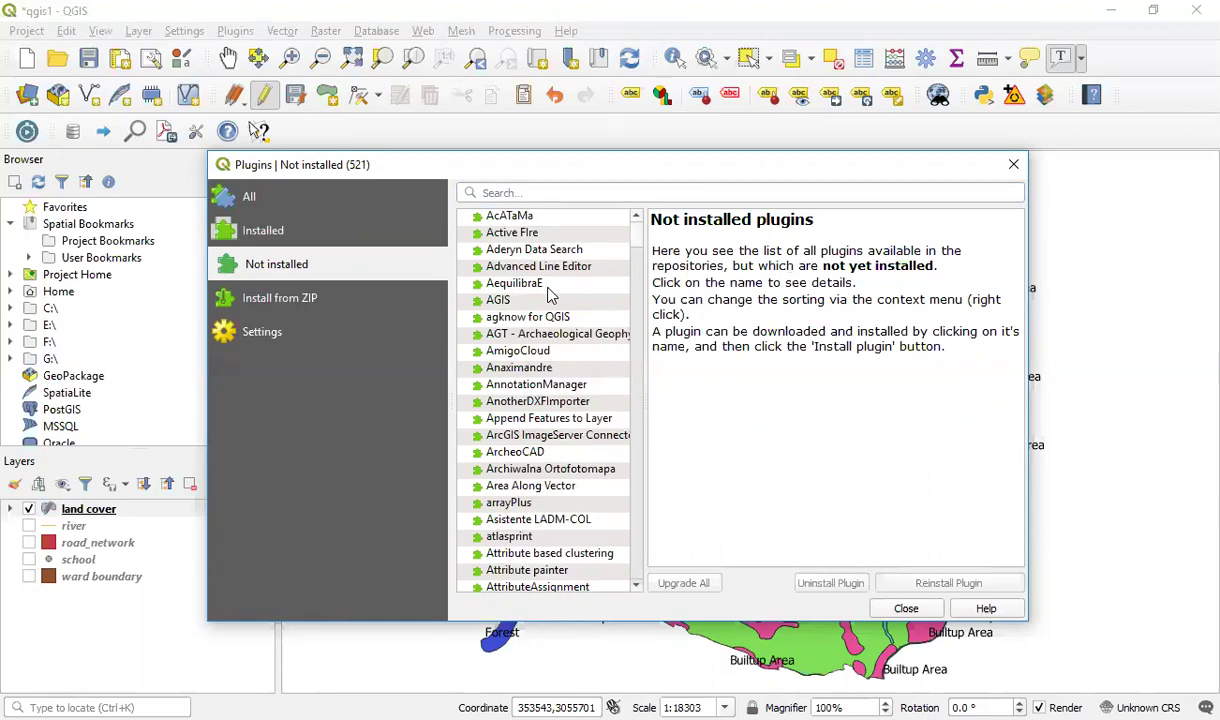
pyautogui.scroll(-1, 547, 293)
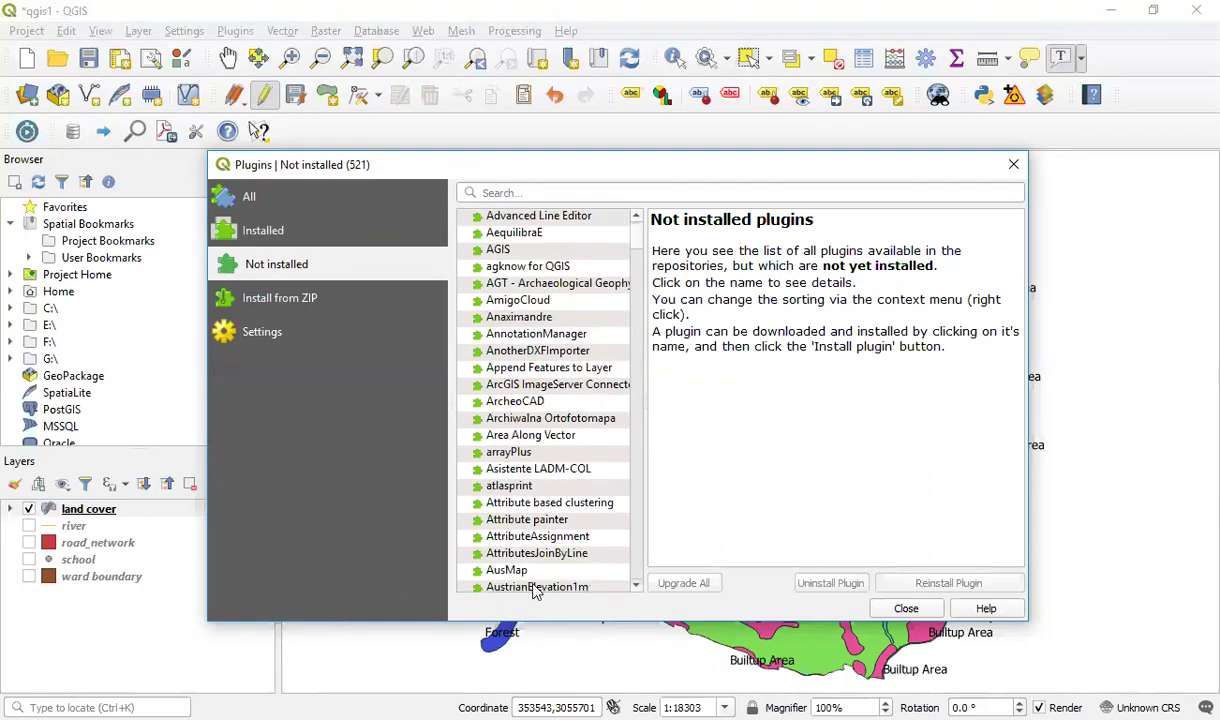
pyautogui.scroll(-1, 570, 420)
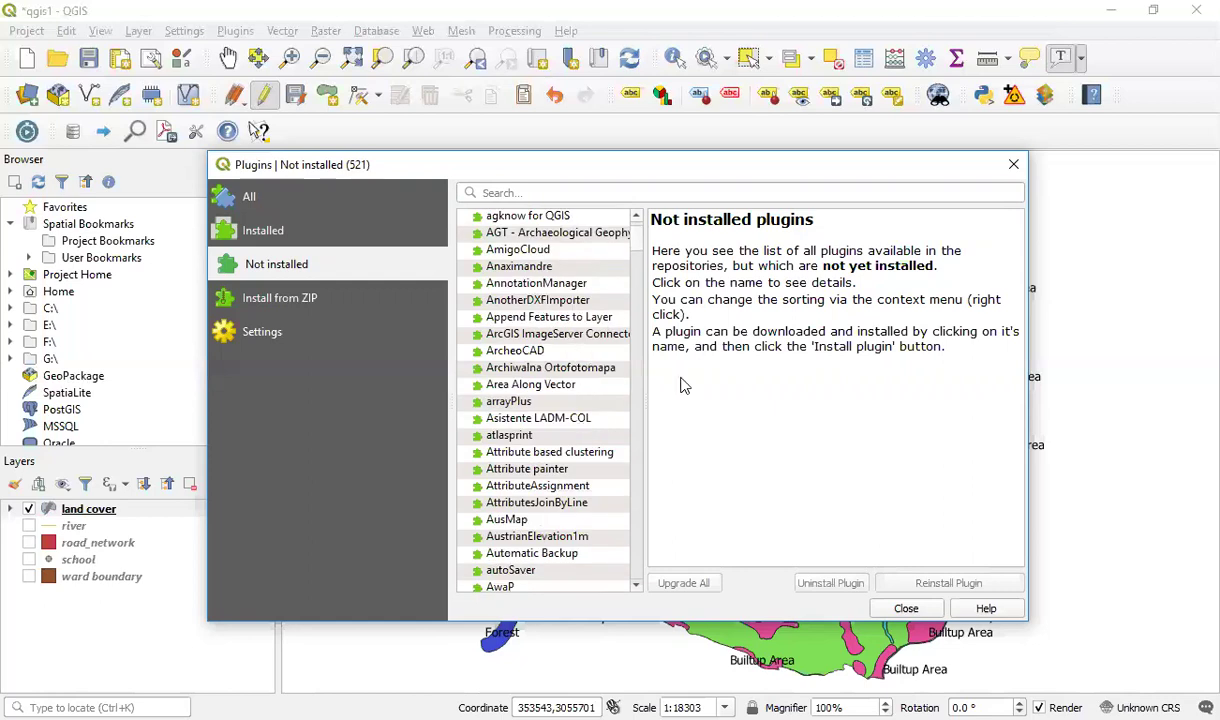
pyautogui.click(522, 302)
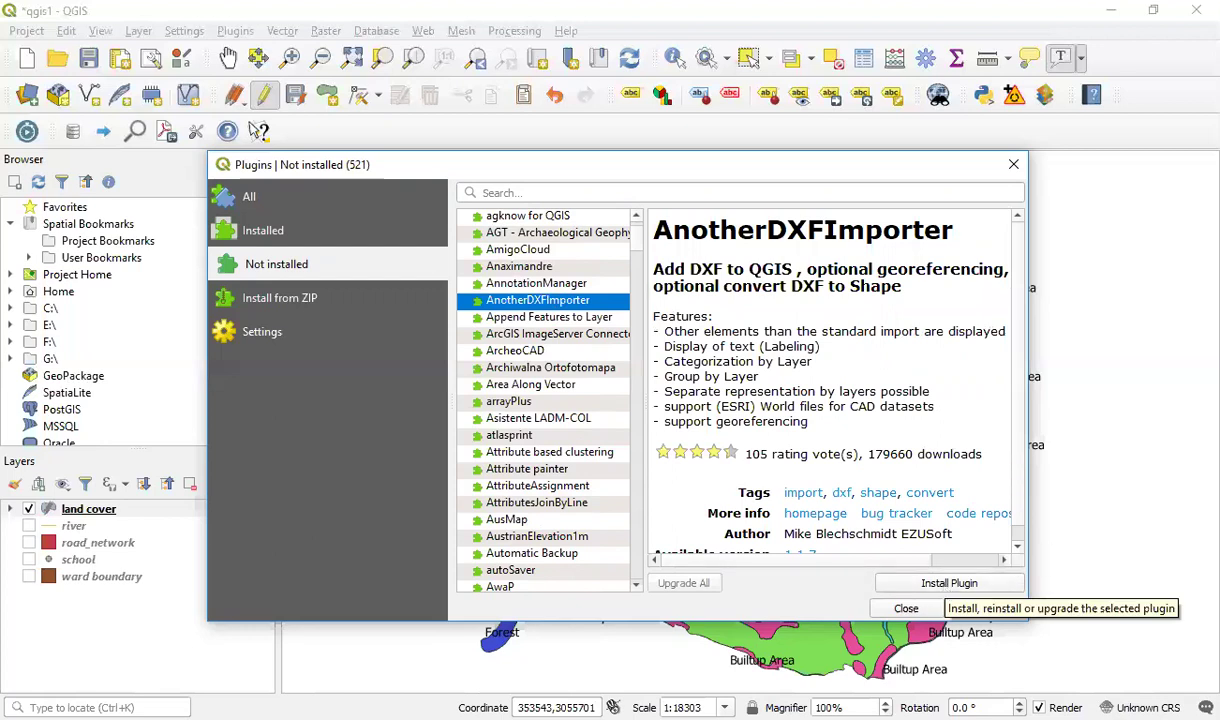
pyautogui.click(1012, 167)
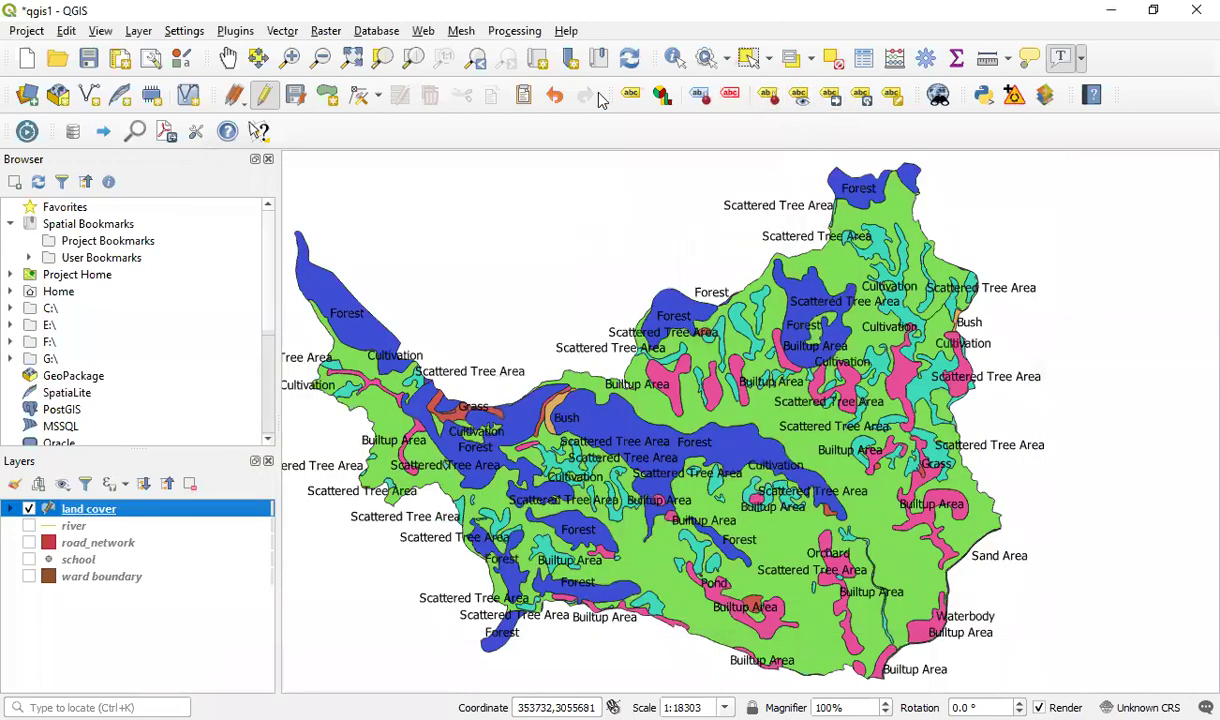
pyautogui.scroll(-2, 873, 369)
pyautogui.moveTo(873, 369); pyautogui.dragTo(681, 335)
pyautogui.scroll(1, 815, 355)
pyautogui.scroll(-1, 815, 355)
pyautogui.scroll(-1, 715, 358)
pyautogui.scroll(2, 715, 358)
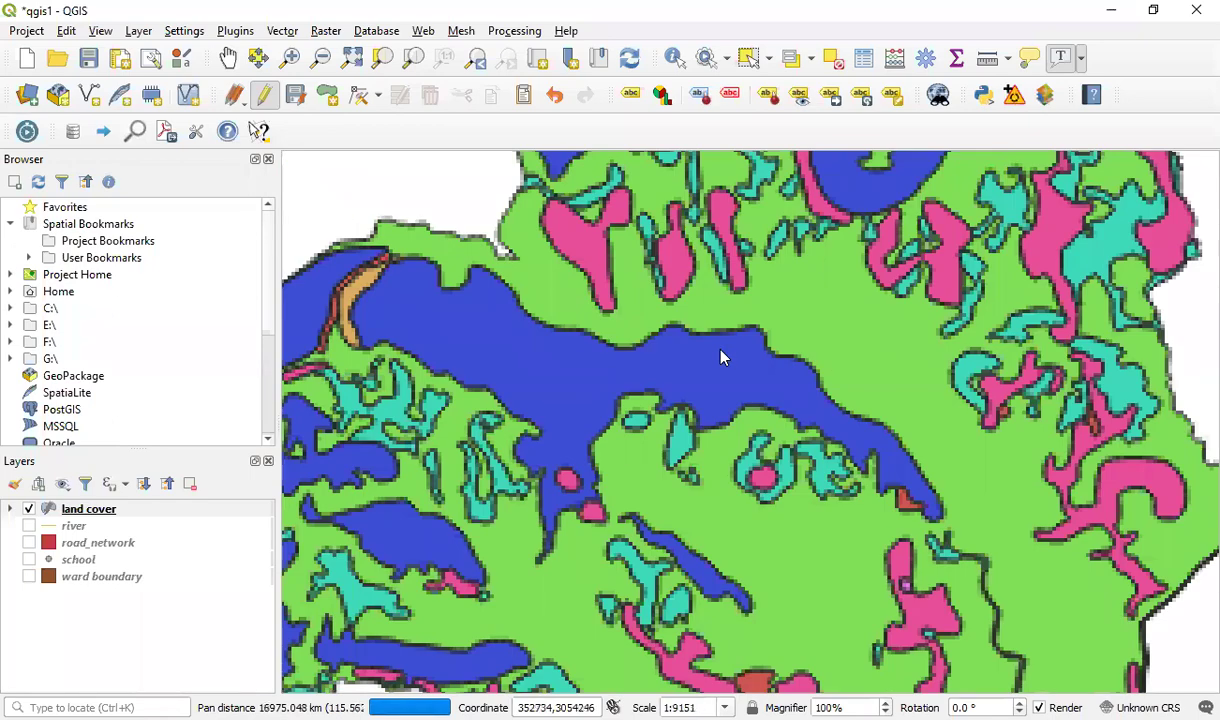
pyautogui.scroll(-3, 729, 420)
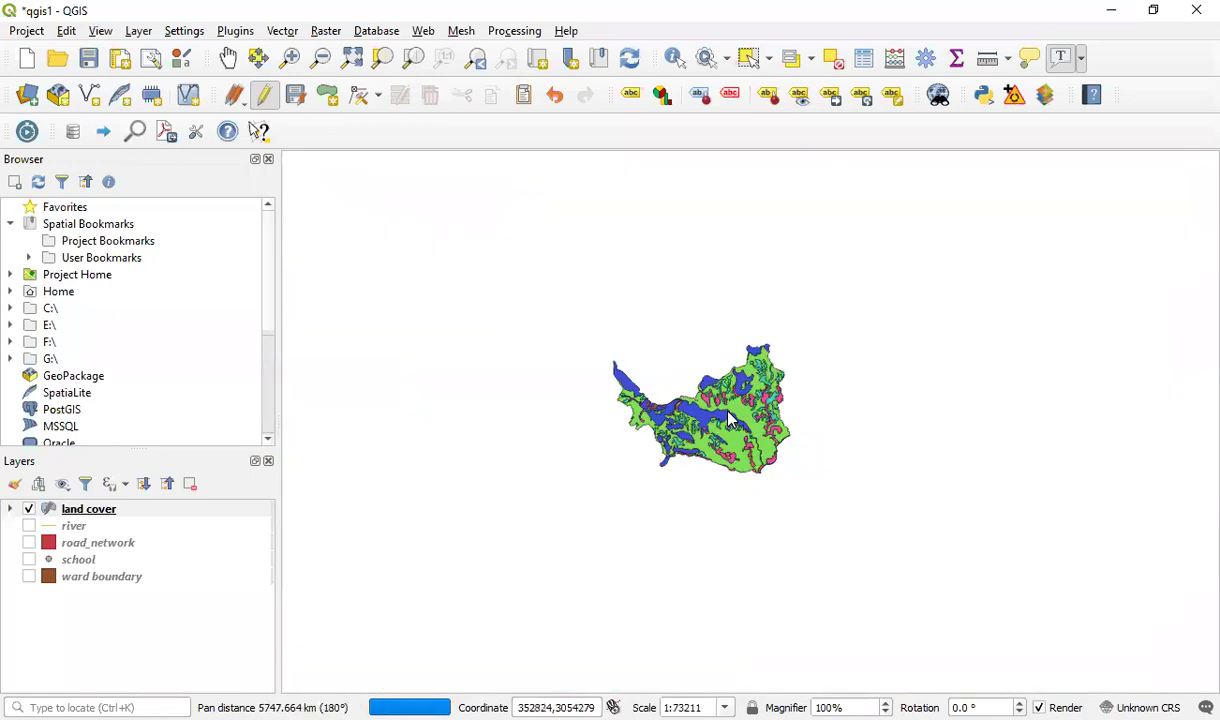
pyautogui.scroll(1, 729, 420)
pyautogui.scroll(2, 729, 420)
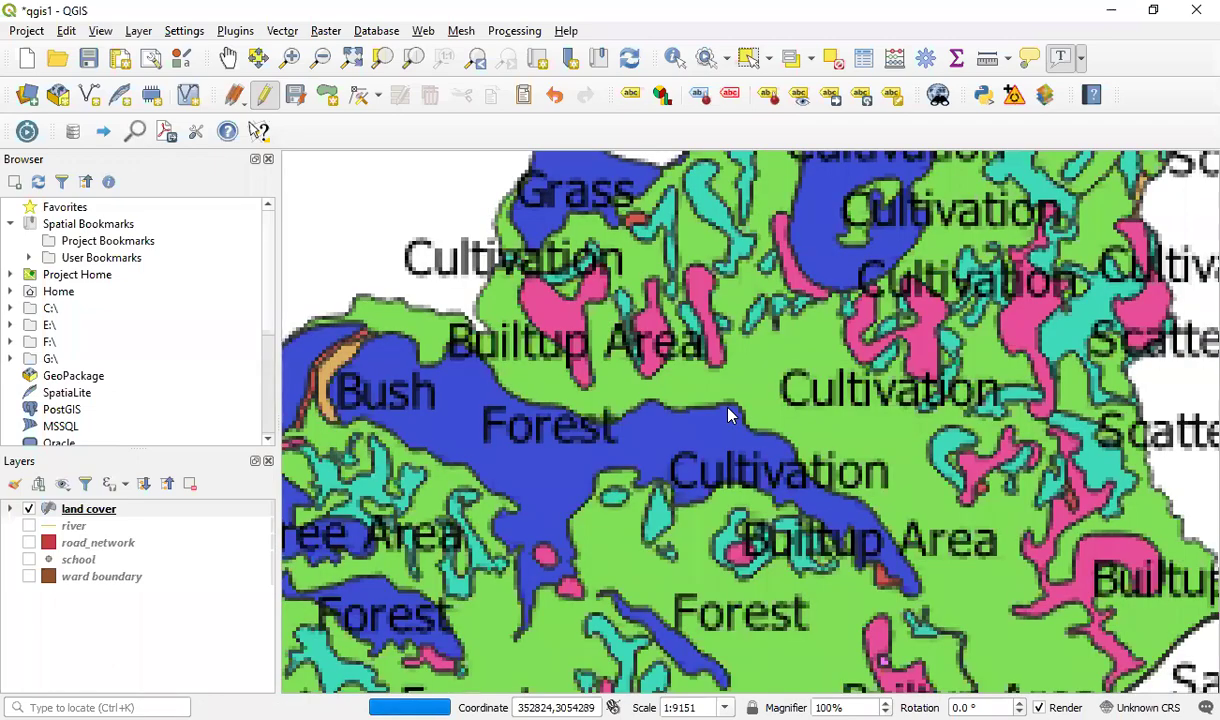
pyautogui.scroll(-1, 730, 414)
pyautogui.scroll(-1, 822, 432)
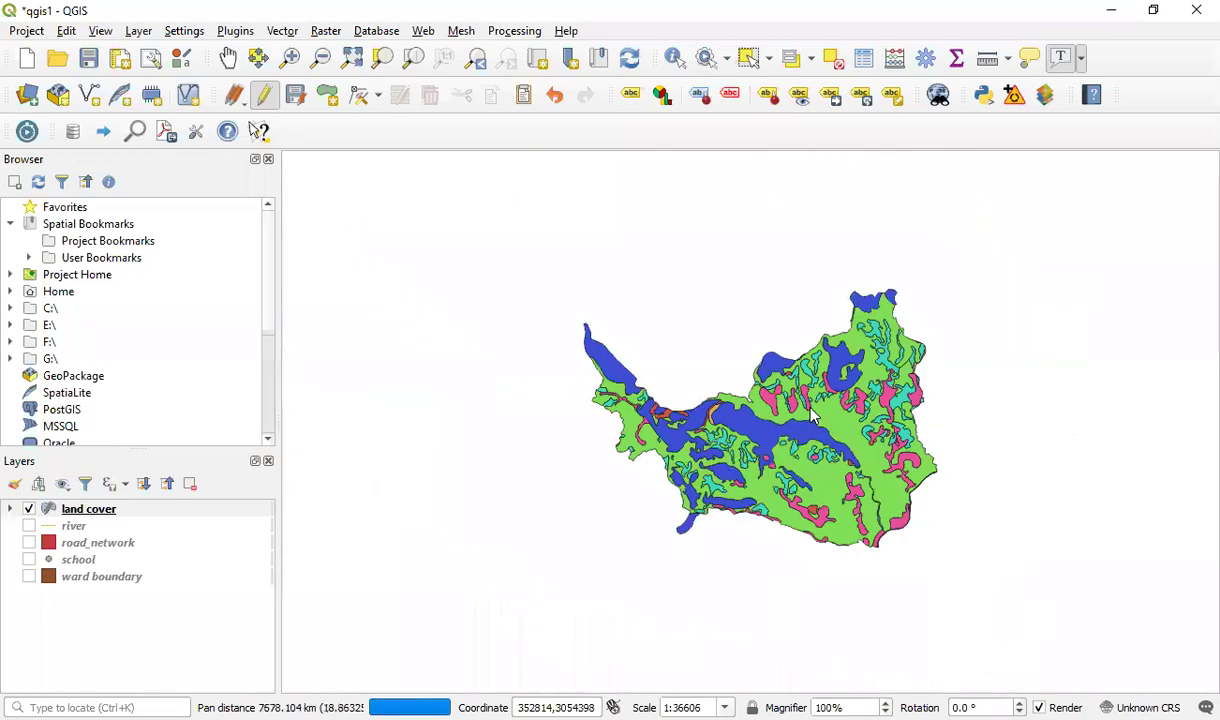
pyautogui.scroll(2, 822, 432)
pyautogui.scroll(-1, 822, 433)
pyautogui.scroll(-2, 822, 400)
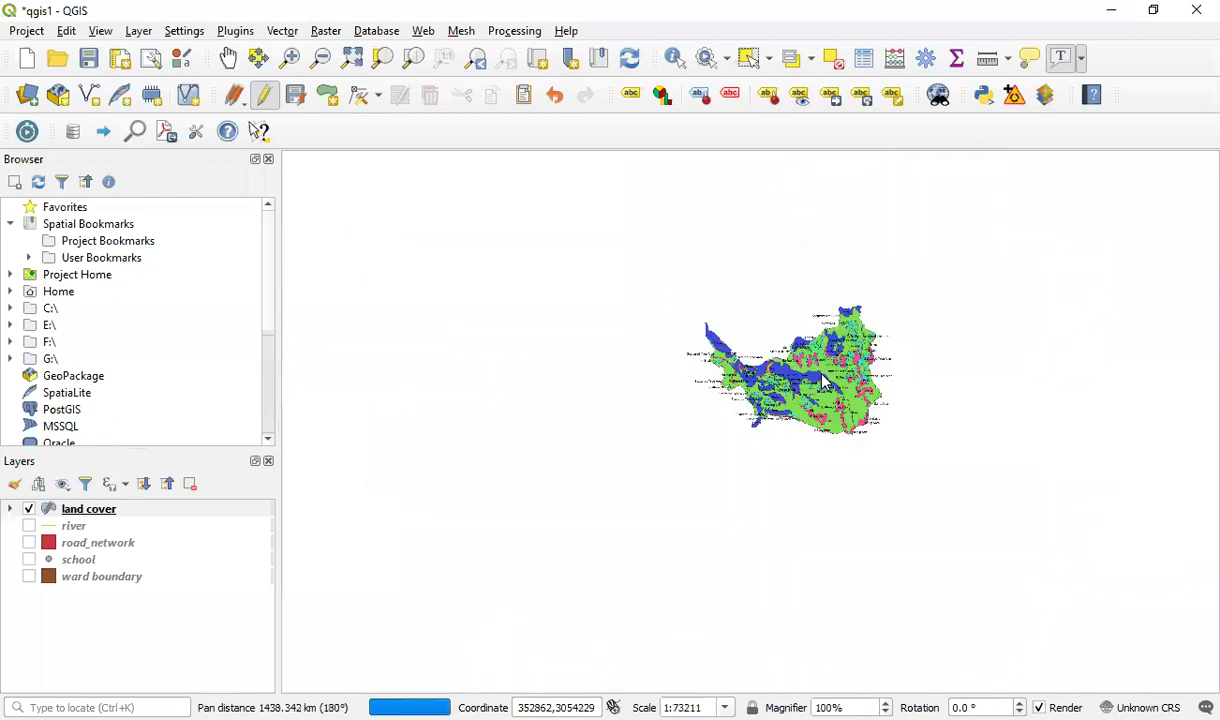
pyautogui.scroll(3, 822, 380)
pyautogui.scroll(-1, 822, 380)
pyautogui.scroll(1, 822, 380)
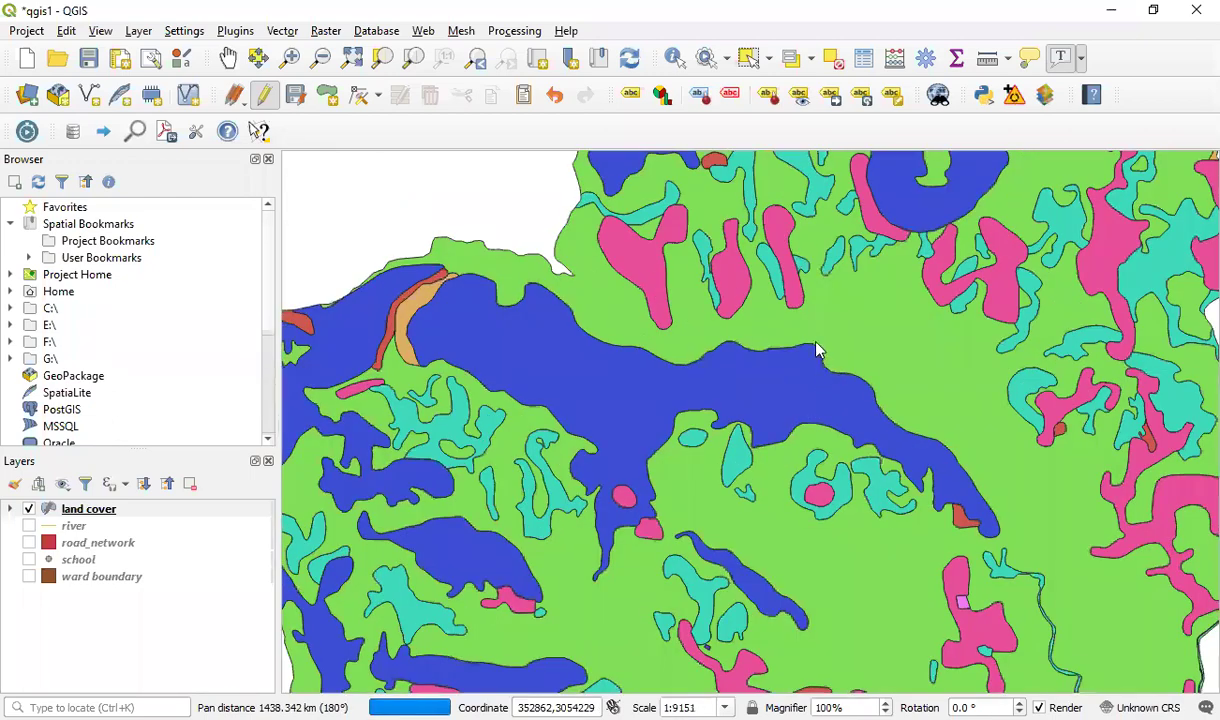
pyautogui.scroll(-1, 773, 382)
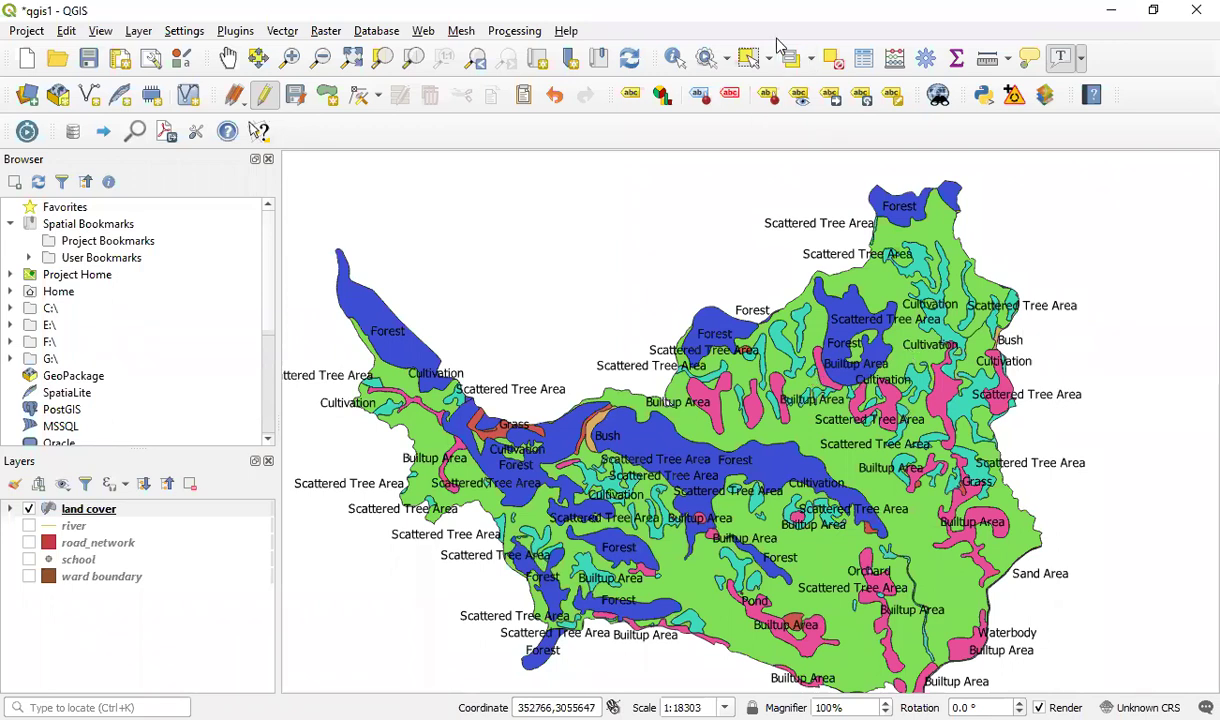
pyautogui.click(140, 35)
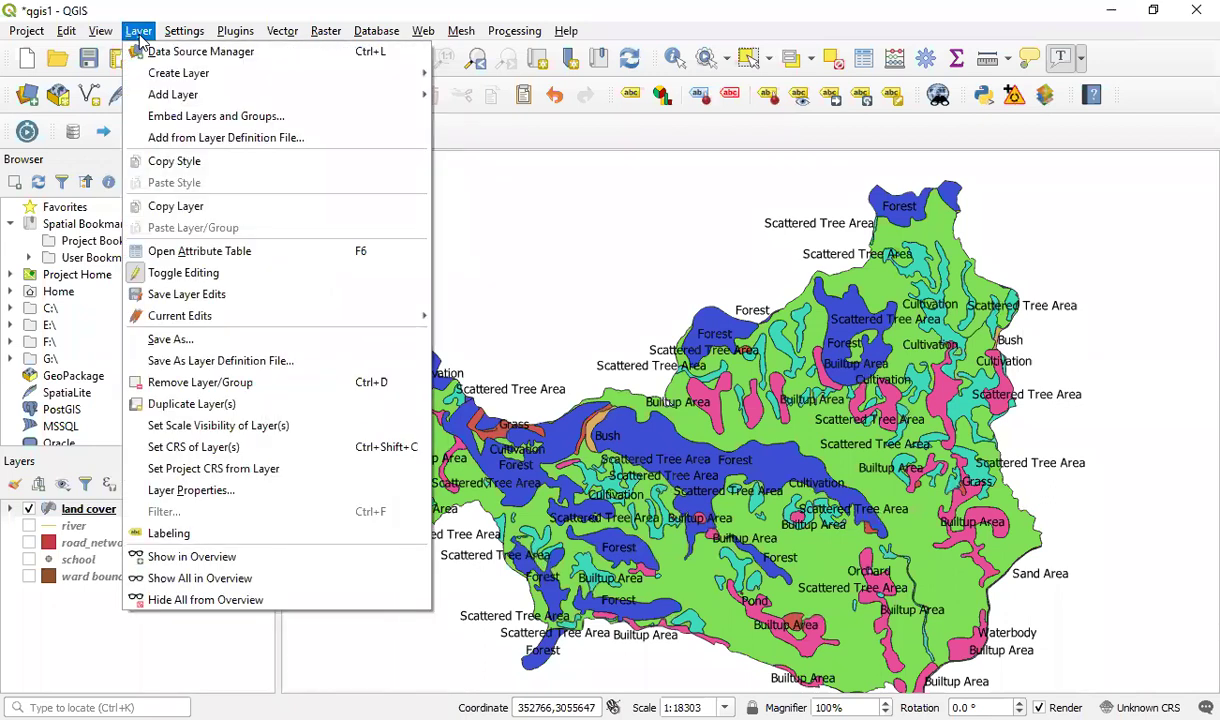
pyautogui.moveTo(190, 80)
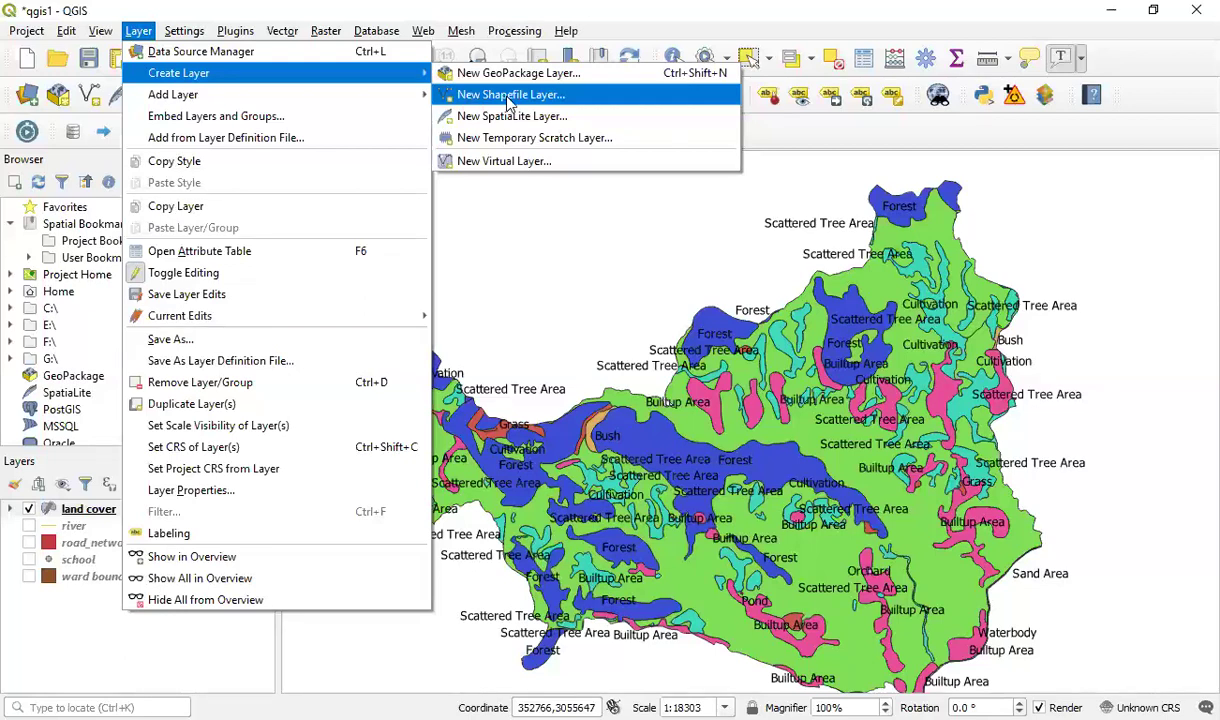
pyautogui.press('Escape')
pyautogui.press('Escape')
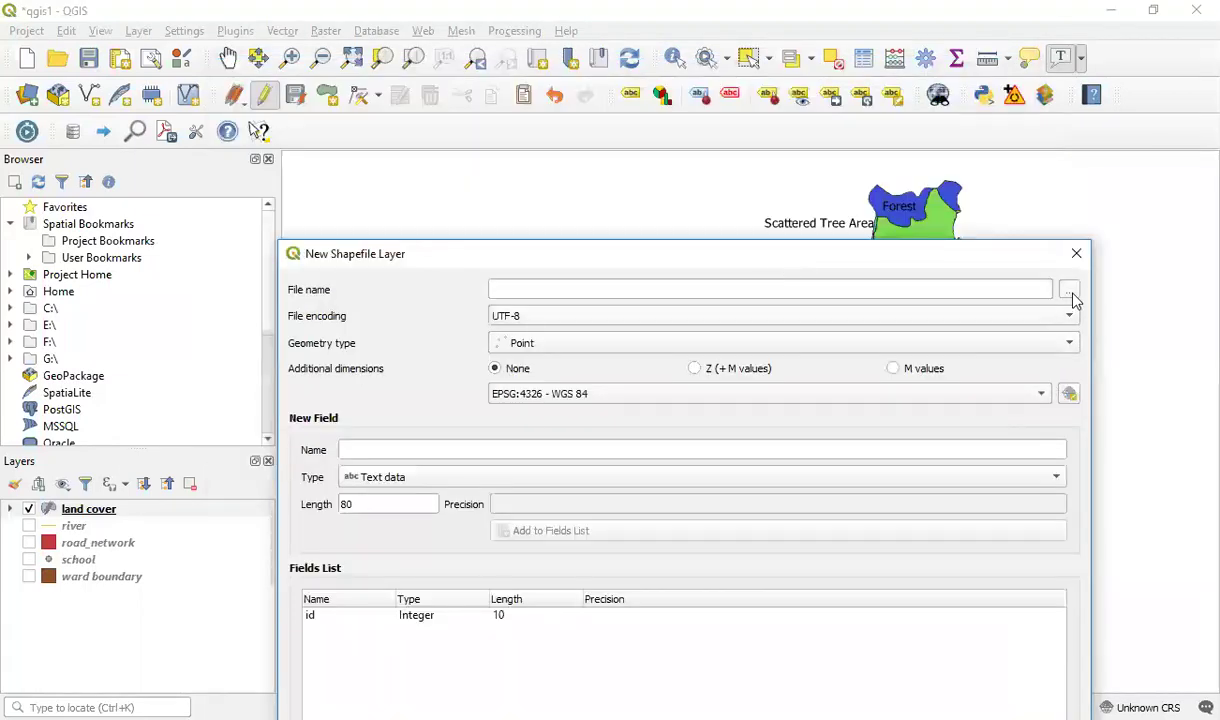
pyautogui.click(1070, 293)
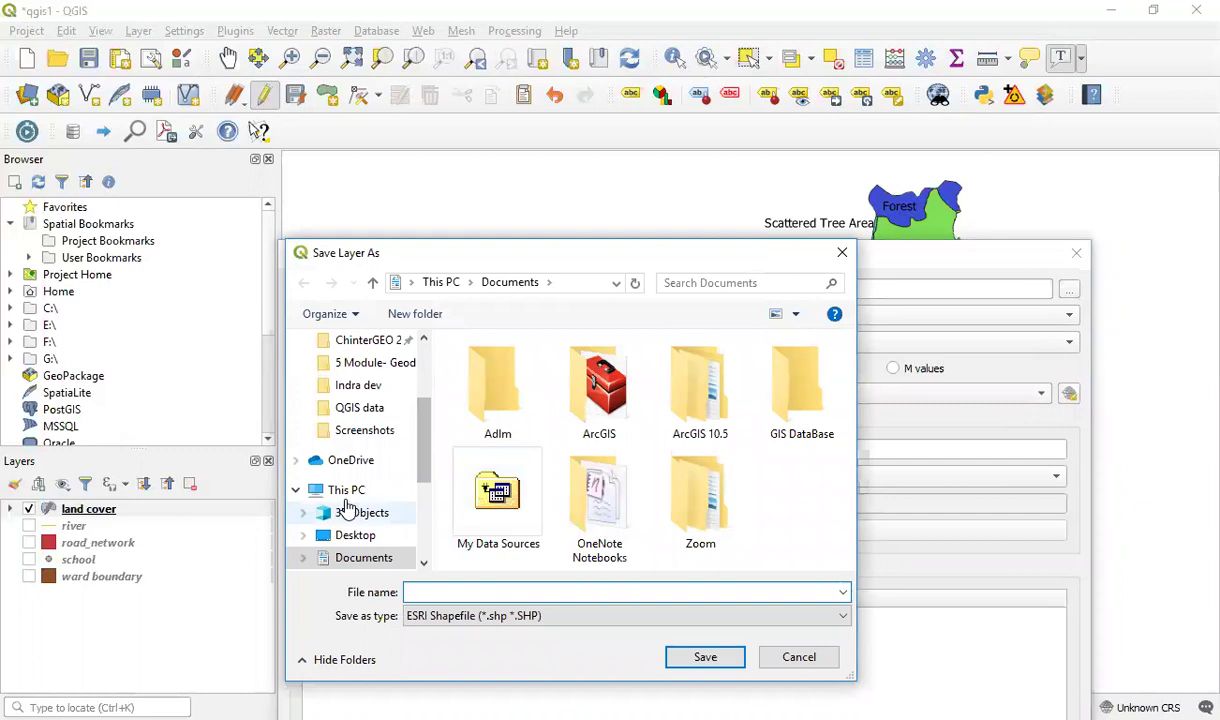
pyautogui.click(358, 536)
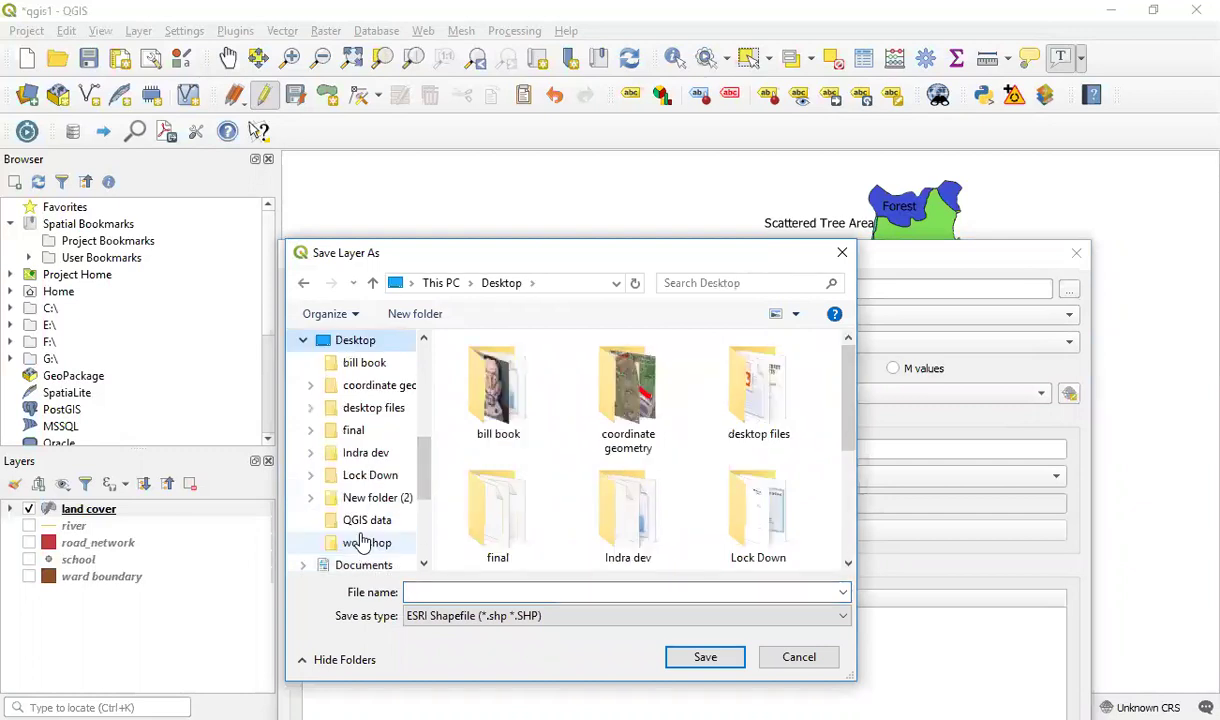
pyautogui.moveTo(847, 423); pyautogui.dragTo(833, 534)
pyautogui.doubleClick(628, 410)
pyautogui.click(569, 594)
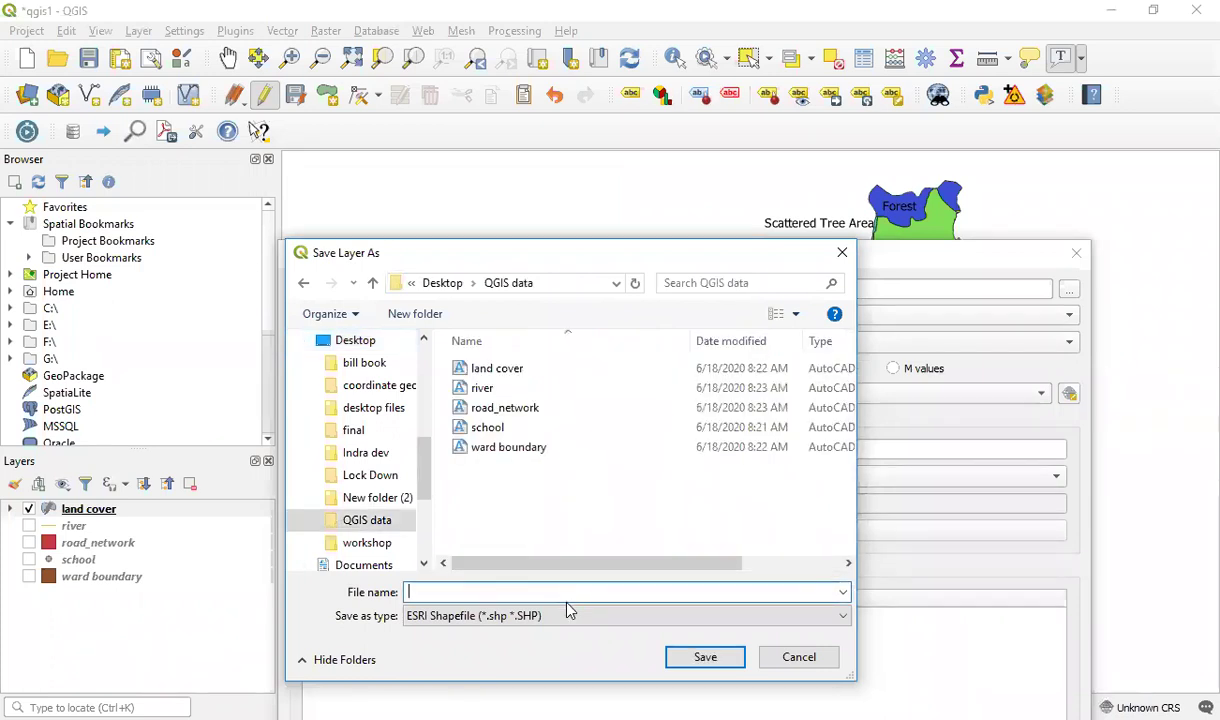
pyautogui.write('building')
pyautogui.click(728, 662)
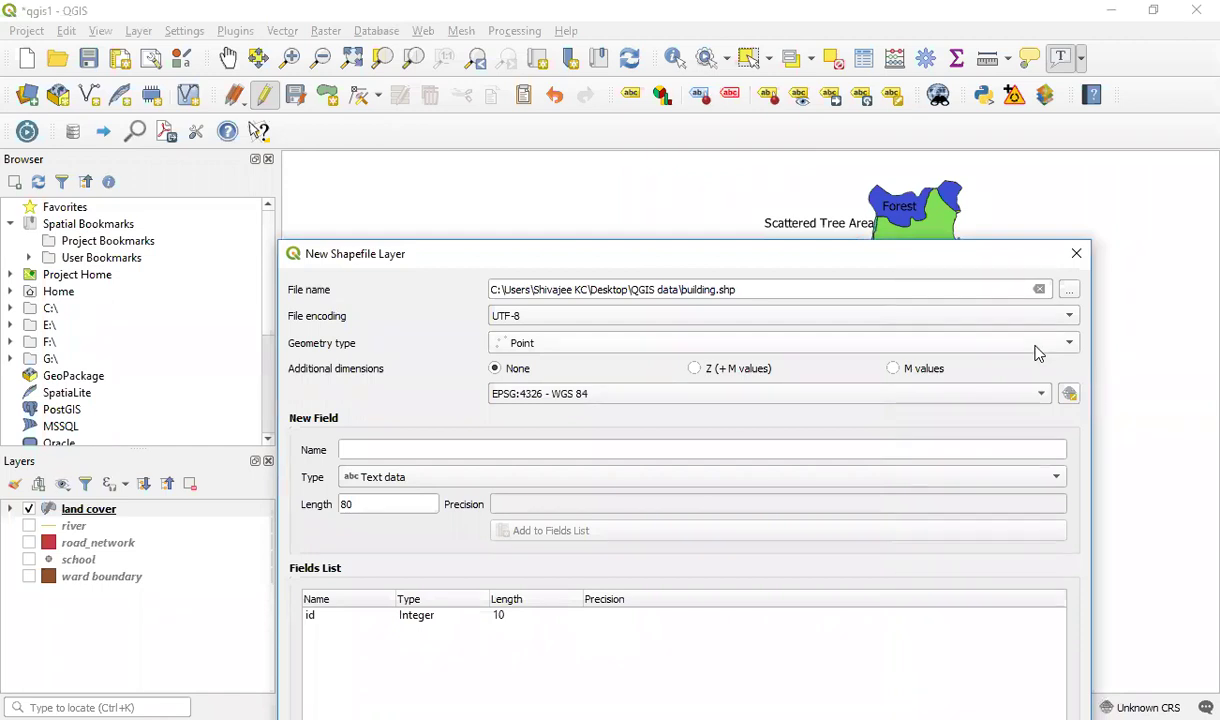
pyautogui.click(1036, 350)
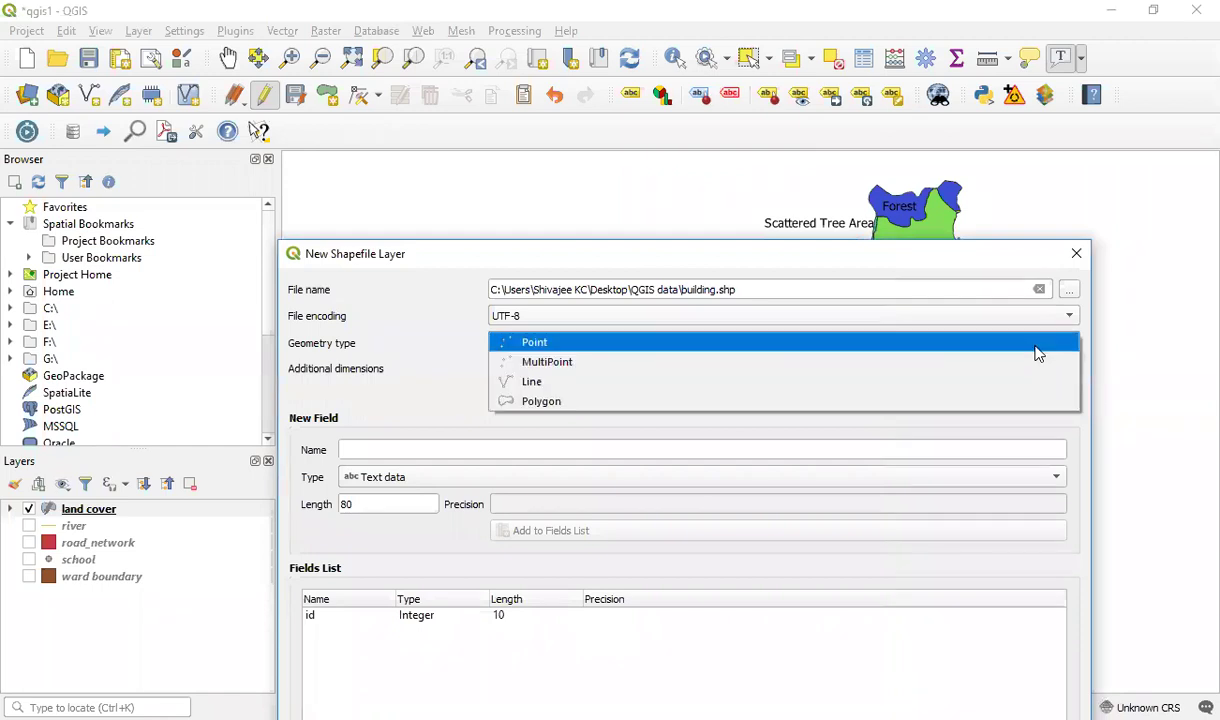
pyautogui.click(668, 402)
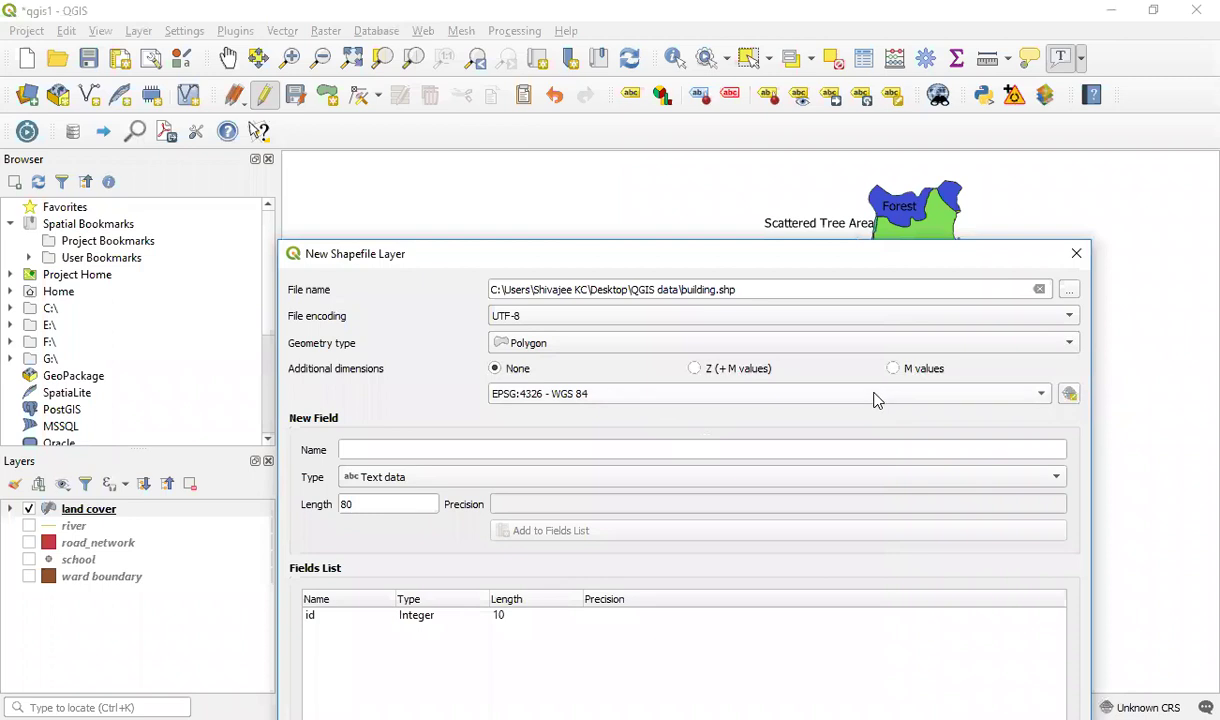
pyautogui.click(713, 394)
pyautogui.click(1065, 425)
pyautogui.click(1076, 253)
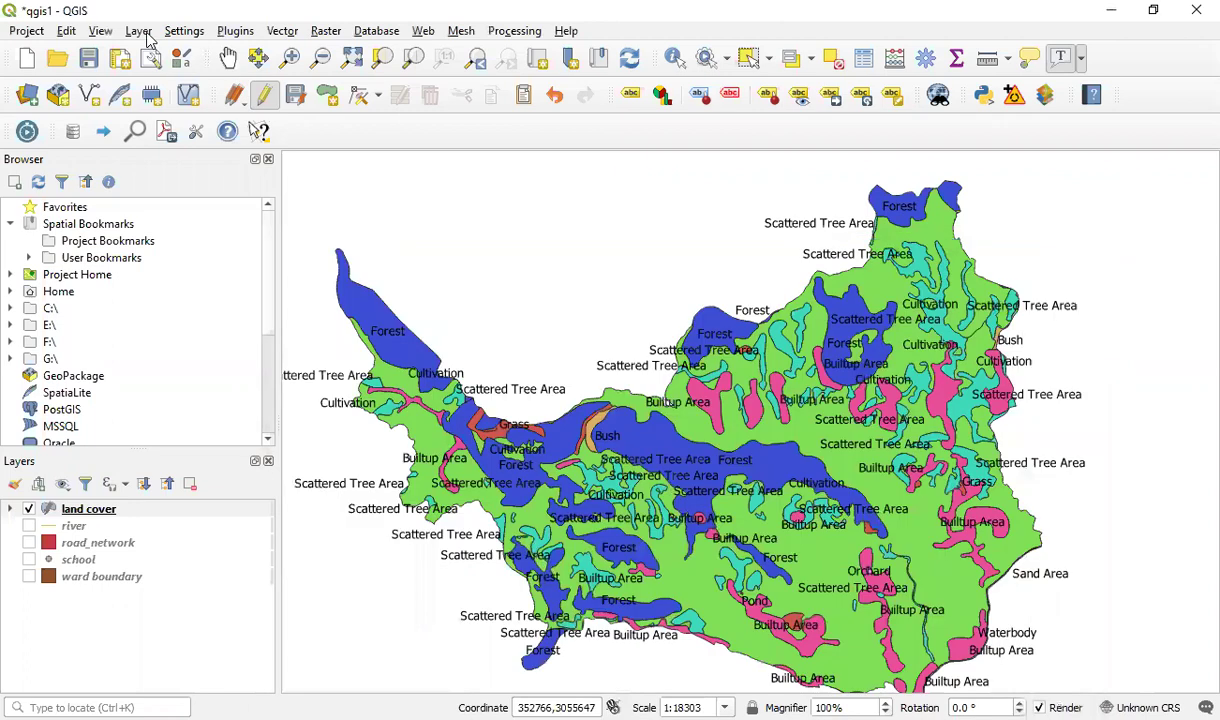
# Review the layer creation and adding options, browse the vector datasets in the QGIS data folder, and close the data source manager.
pyautogui.click(142, 32)
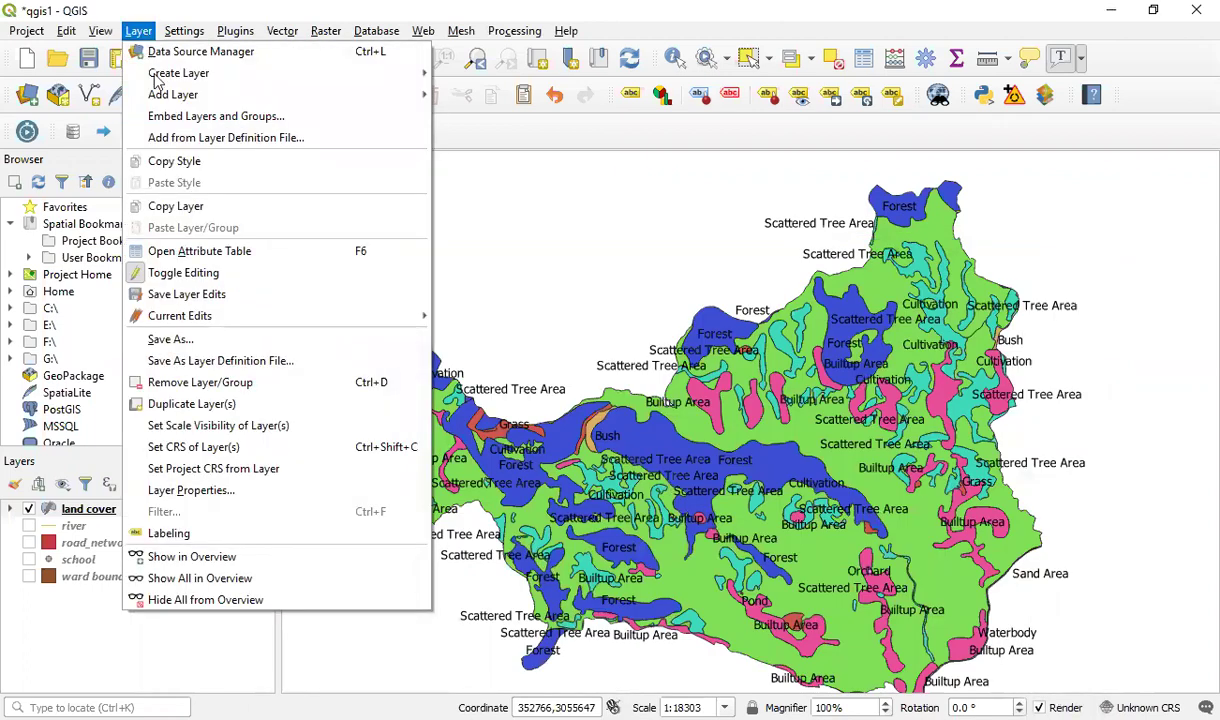
pyautogui.moveTo(156, 80)
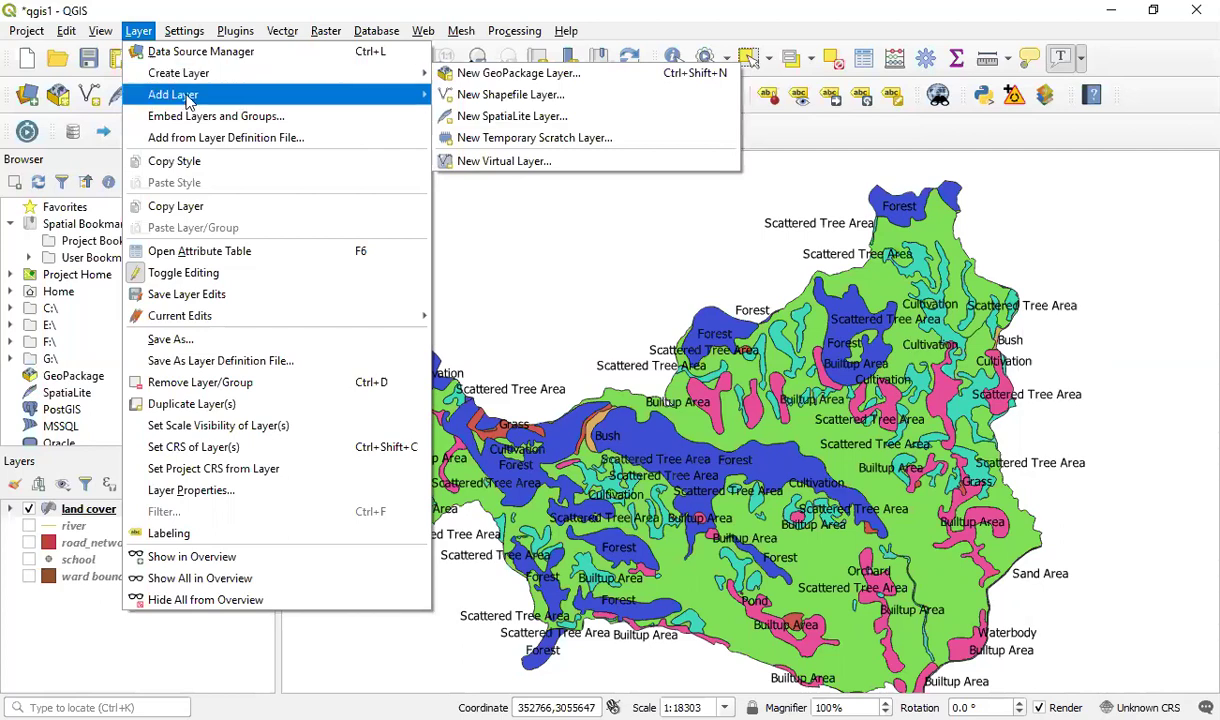
pyautogui.moveTo(232, 100)
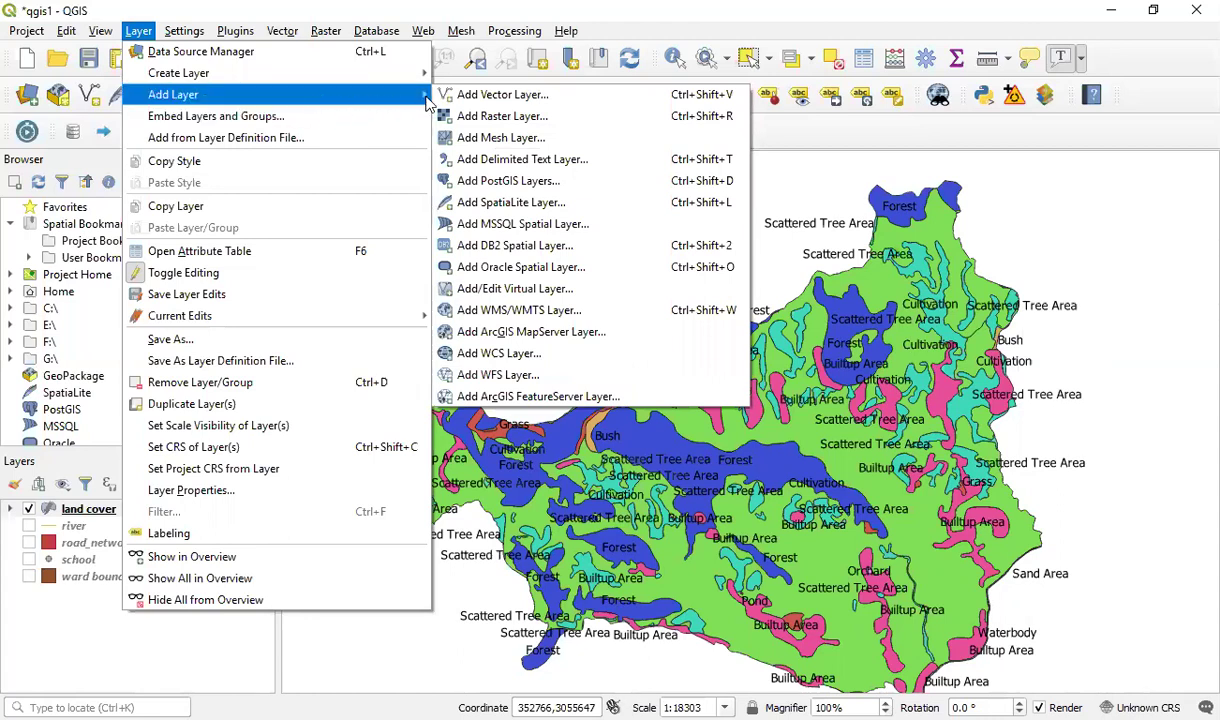
pyautogui.click(522, 100)
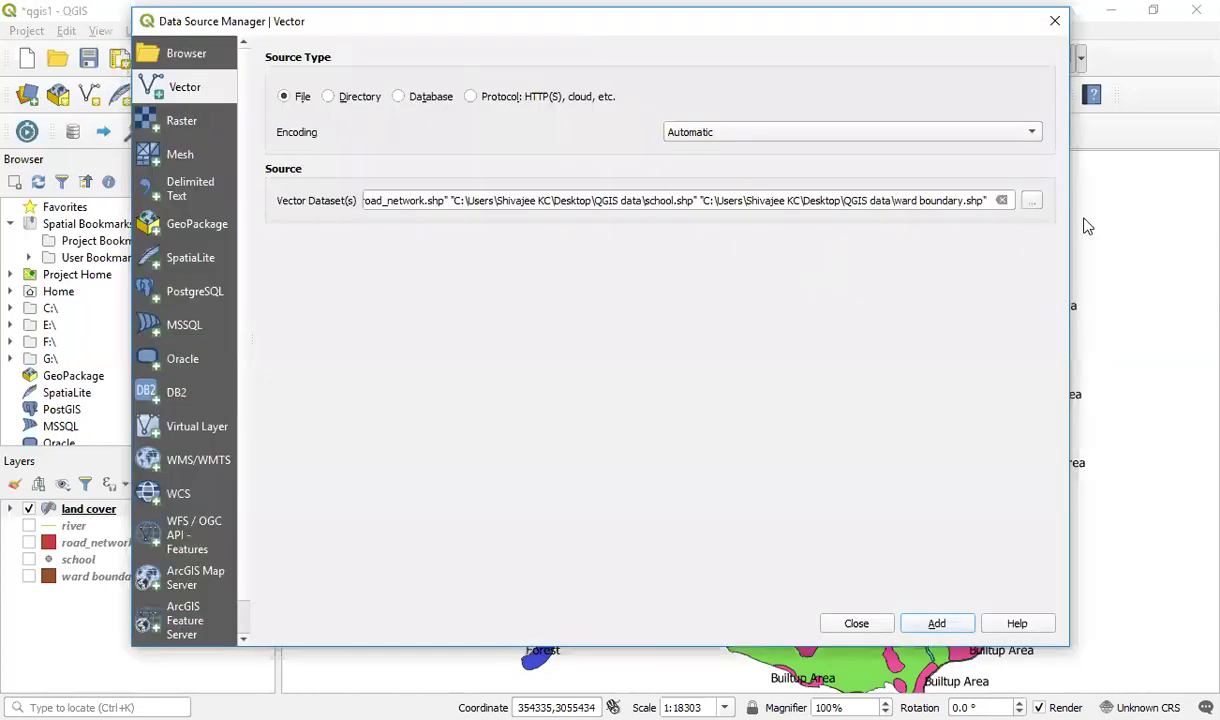
pyautogui.click(1032, 202)
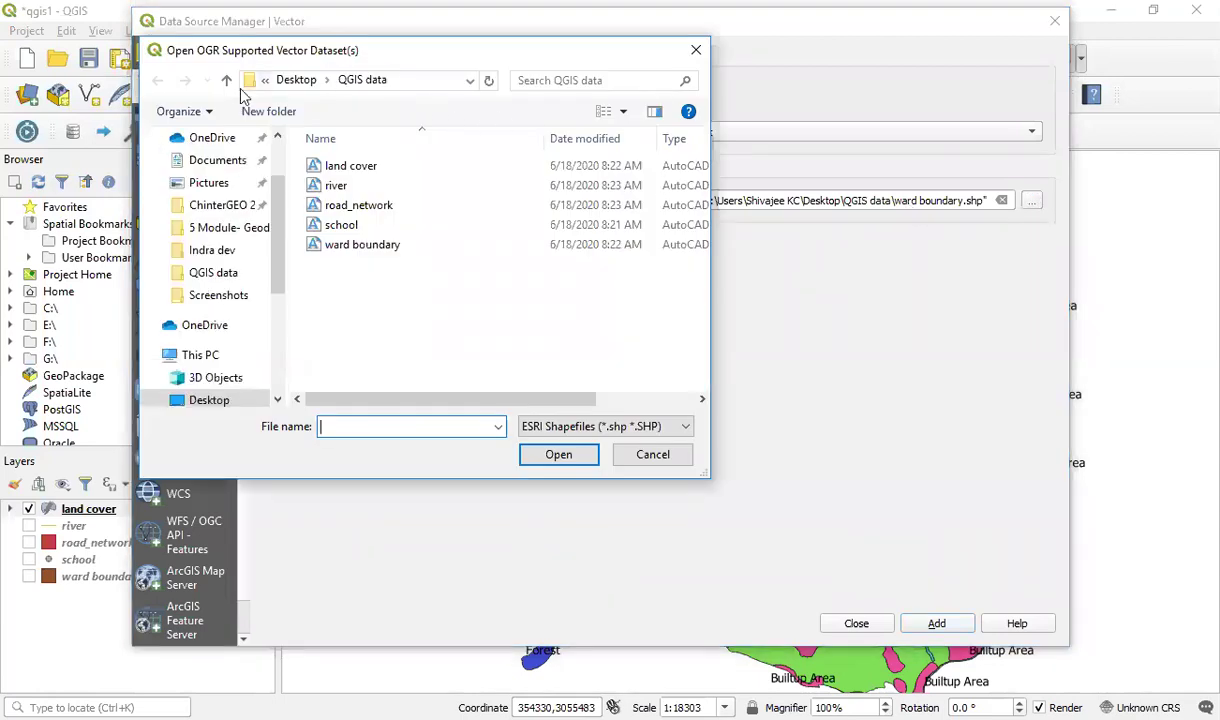
pyautogui.moveTo(349, 54); pyautogui.dragTo(383, 211)
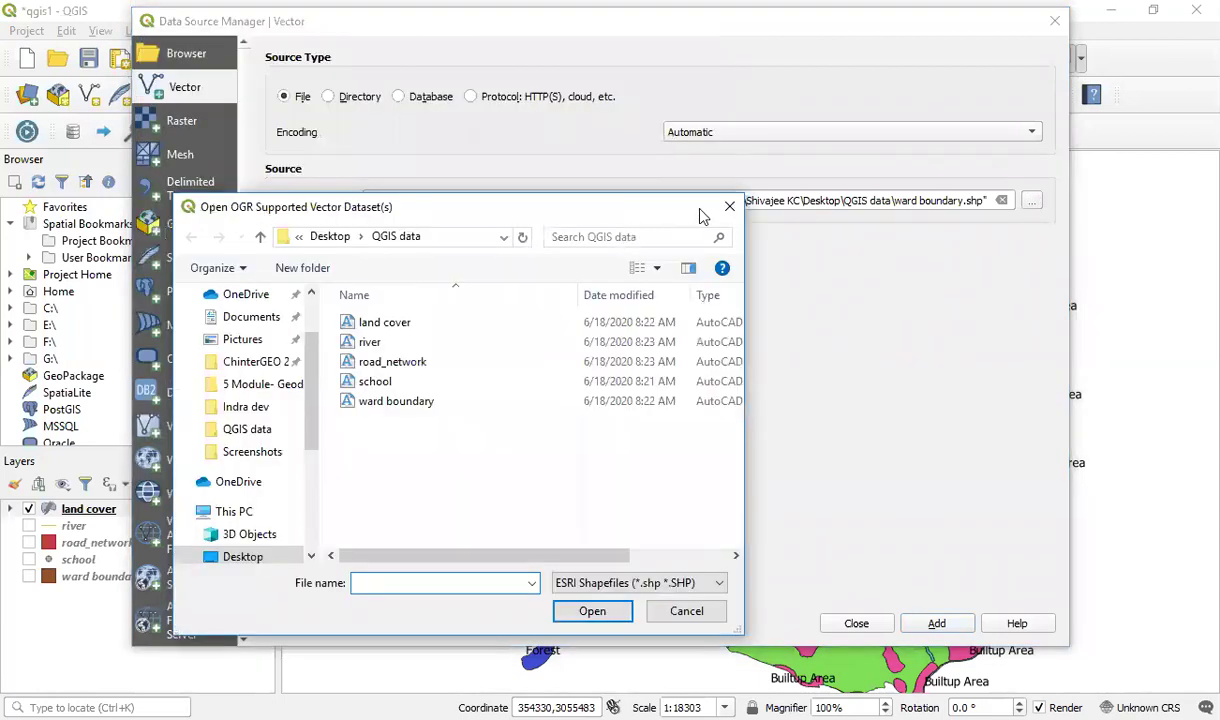
pyautogui.click(731, 211)
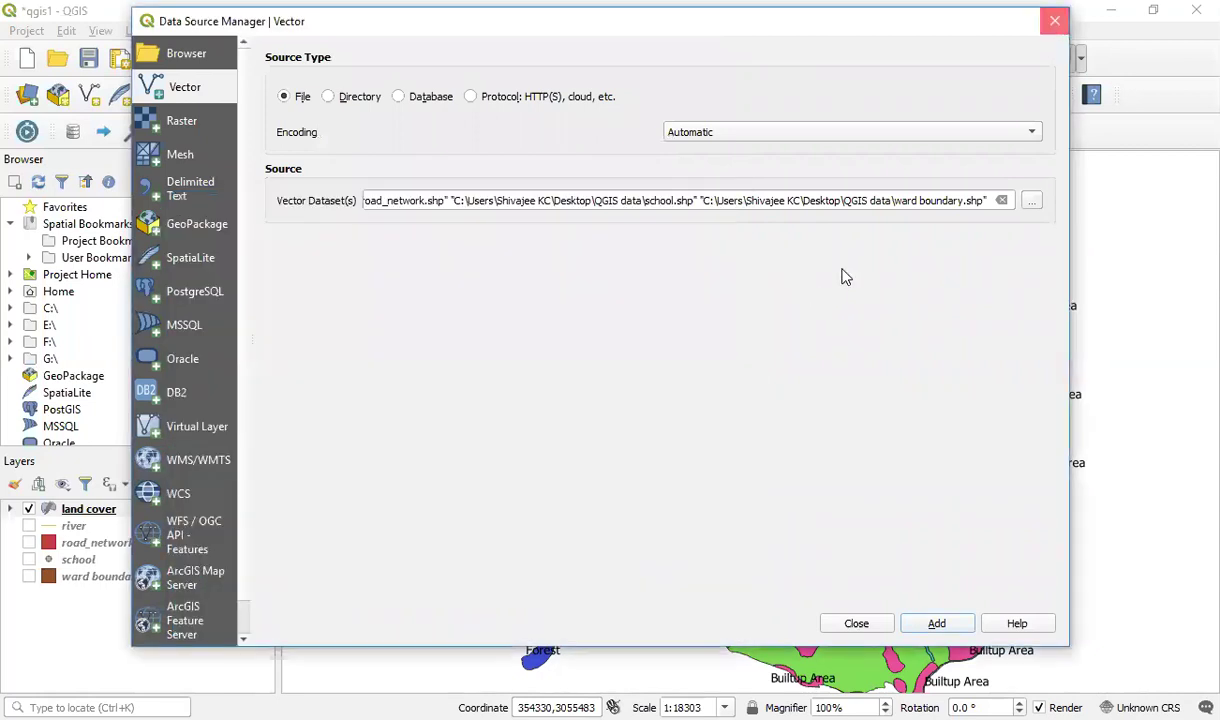
pyautogui.press('Escape')
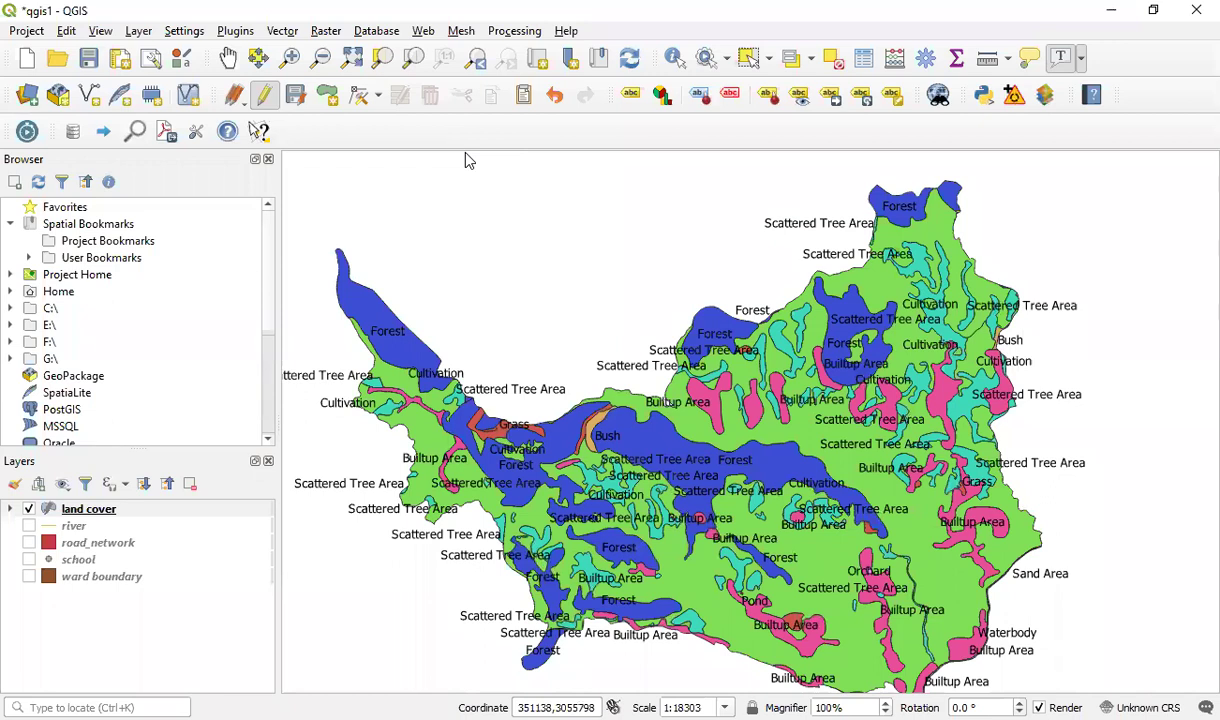
# Start a new shapefile layer saved as building in the QGIS data folder, with Polygon as the geometry type.
pyautogui.click(138, 31)
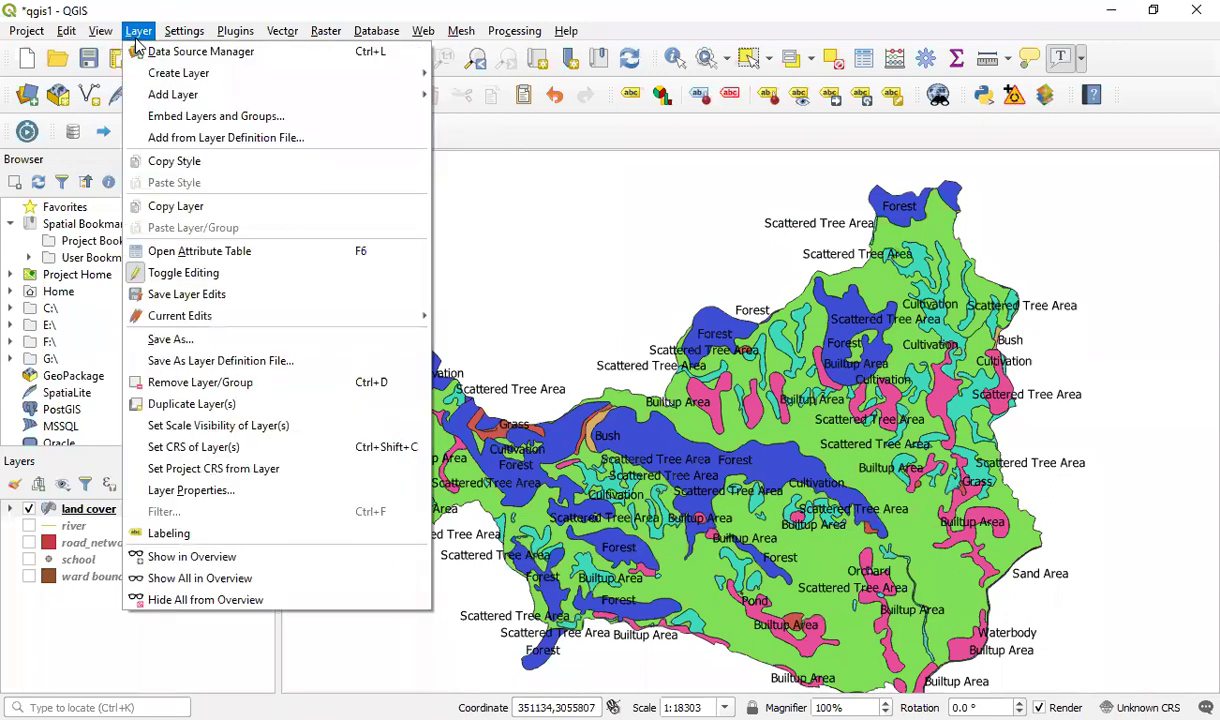
pyautogui.moveTo(319, 82)
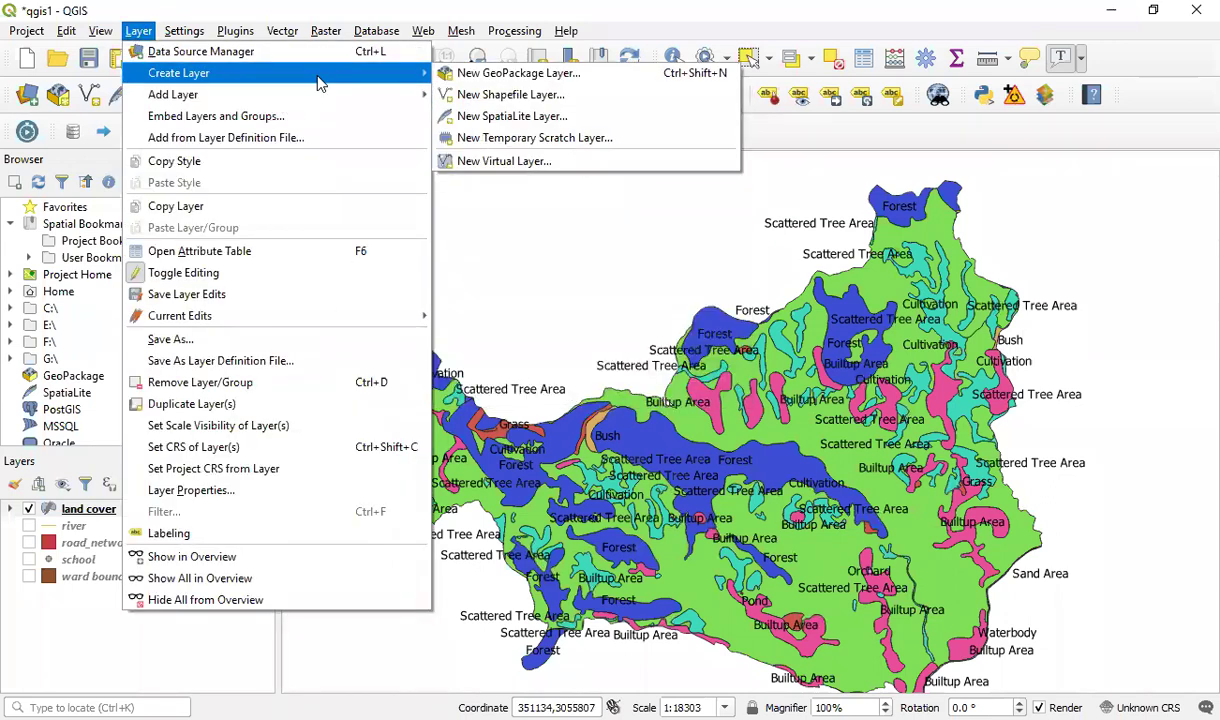
pyautogui.click(489, 102)
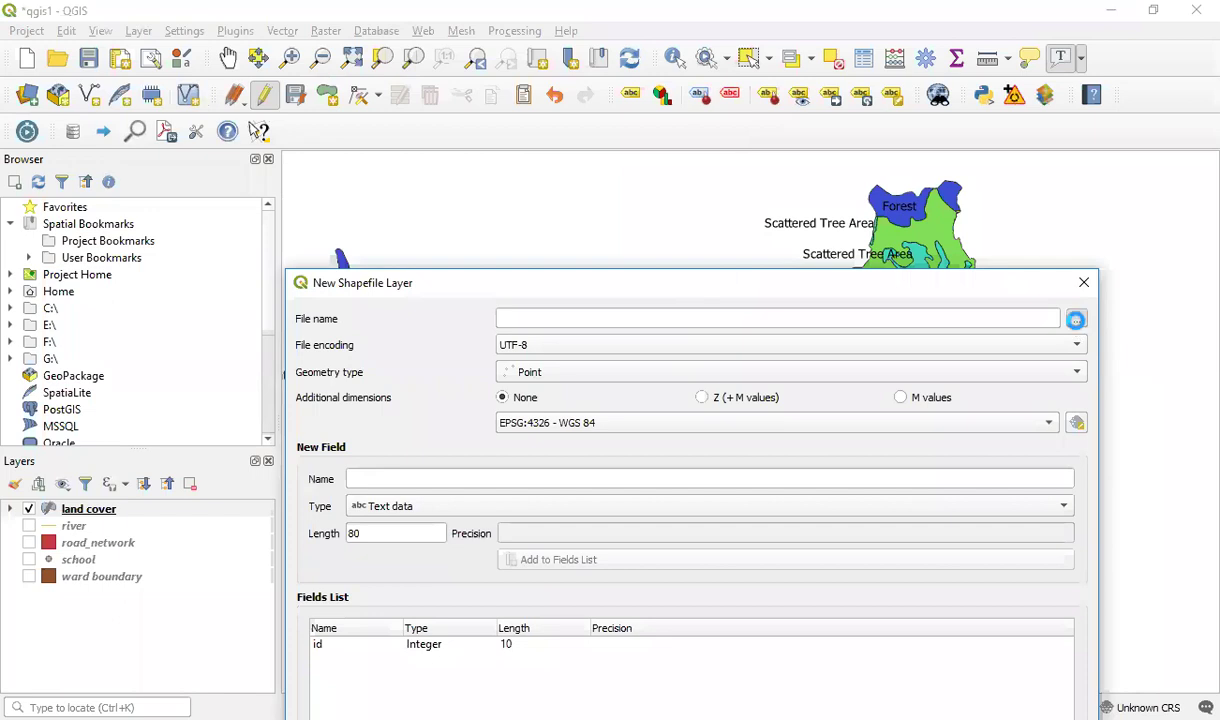
pyautogui.click(1077, 320)
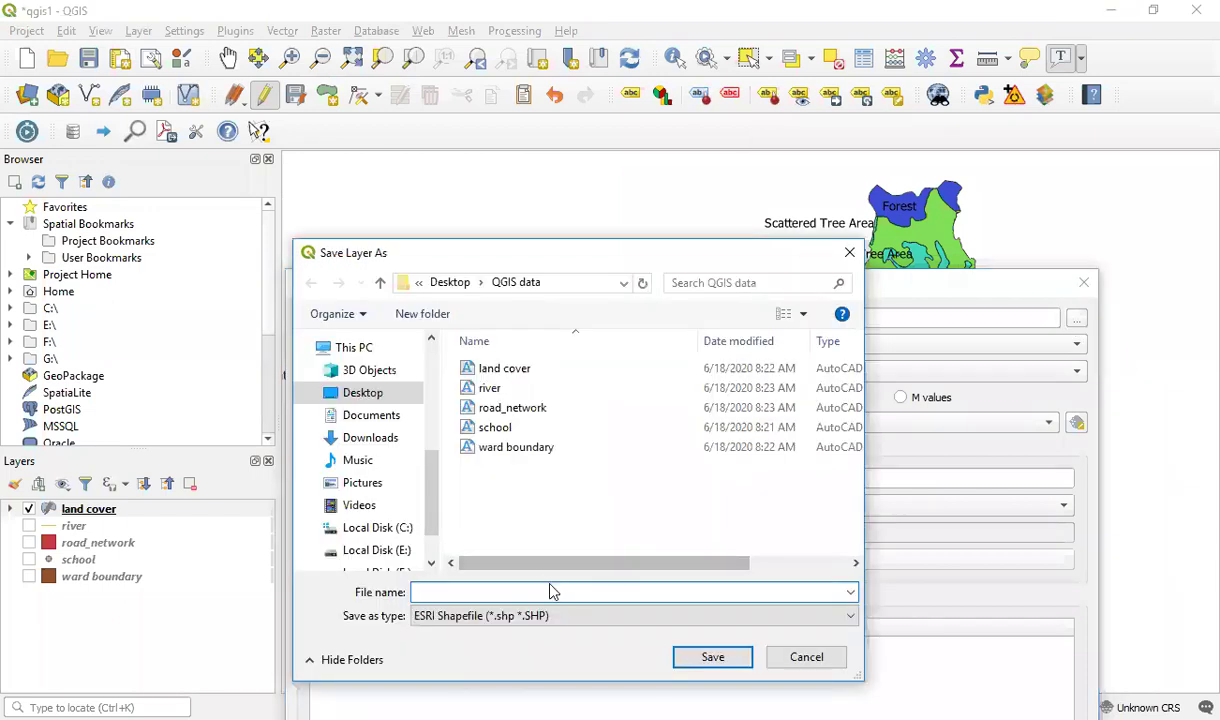
pyautogui.write('building')
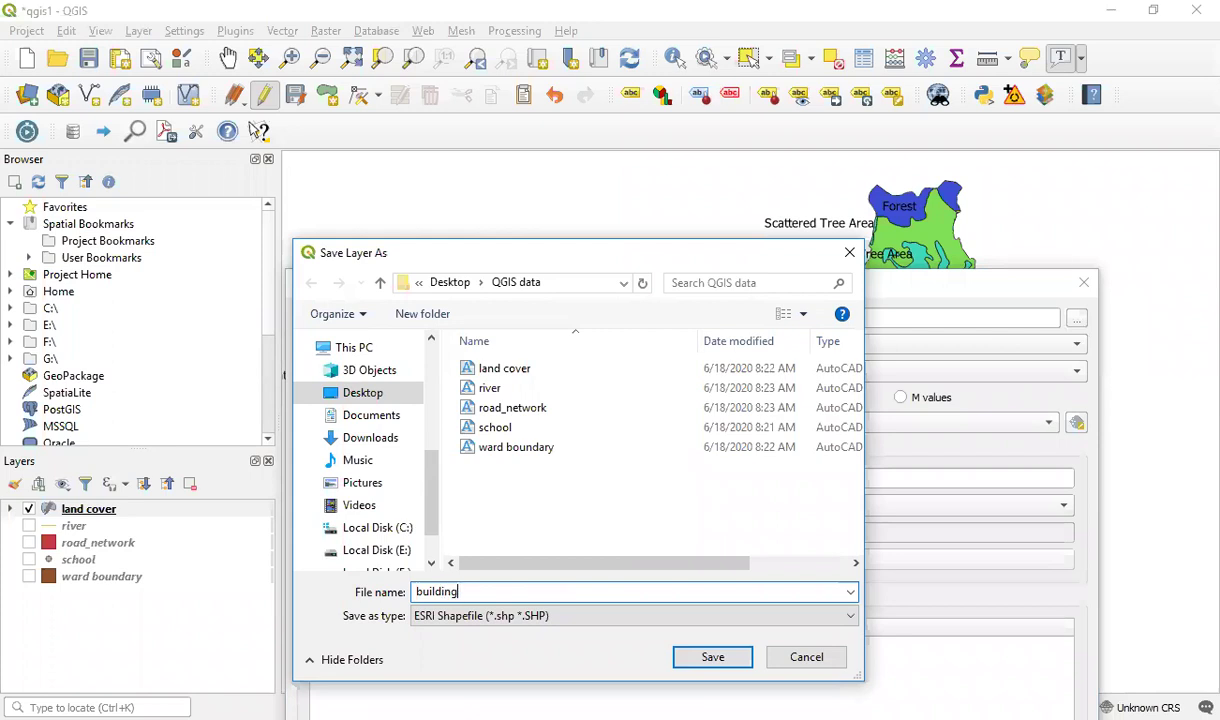
pyautogui.click(713, 657)
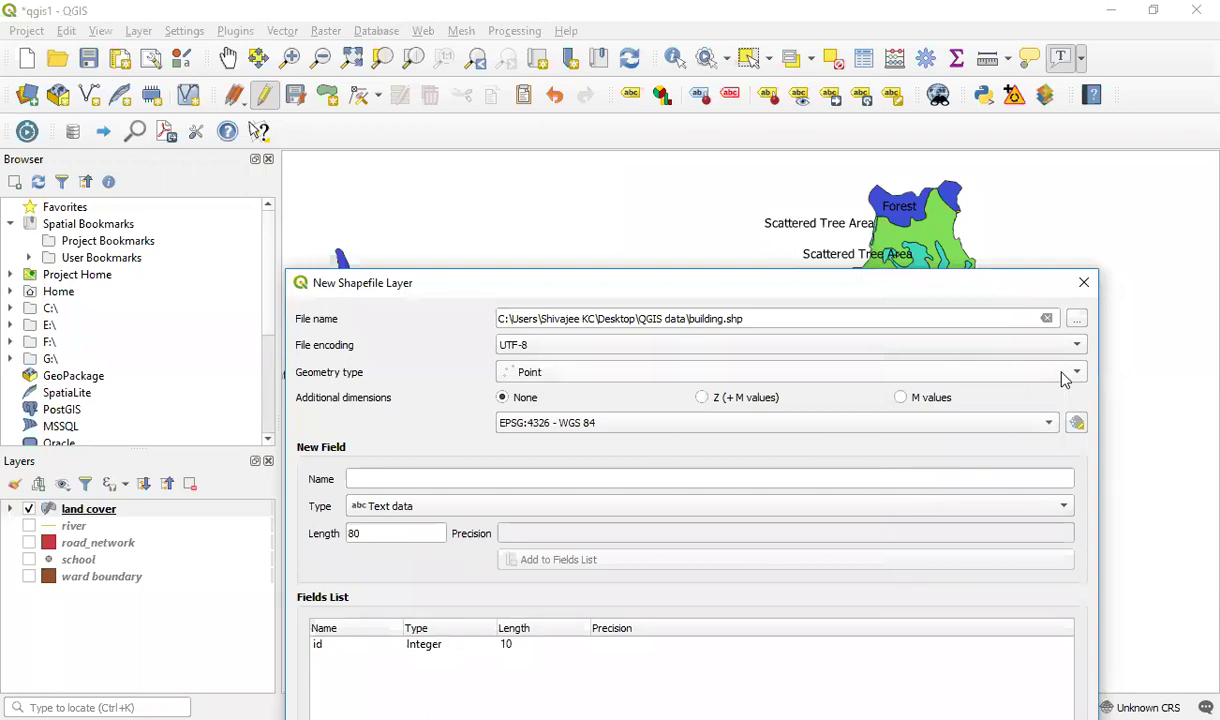
pyautogui.click(1012, 371)
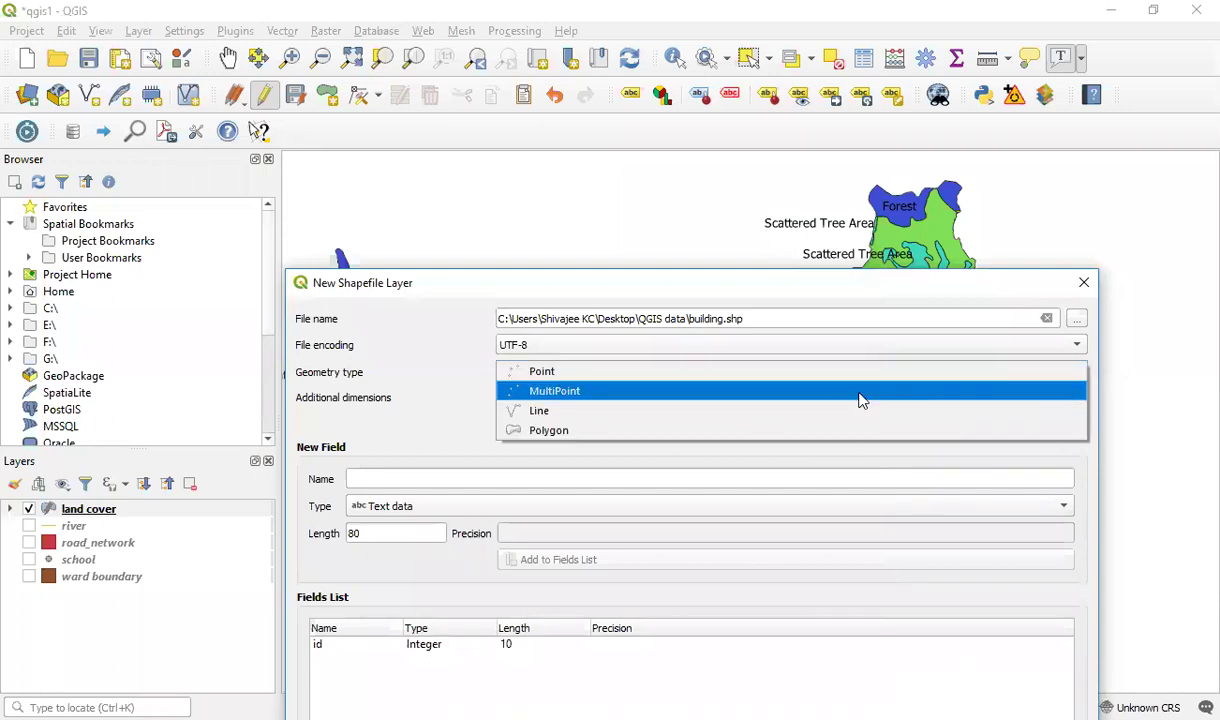
pyautogui.click(806, 430)
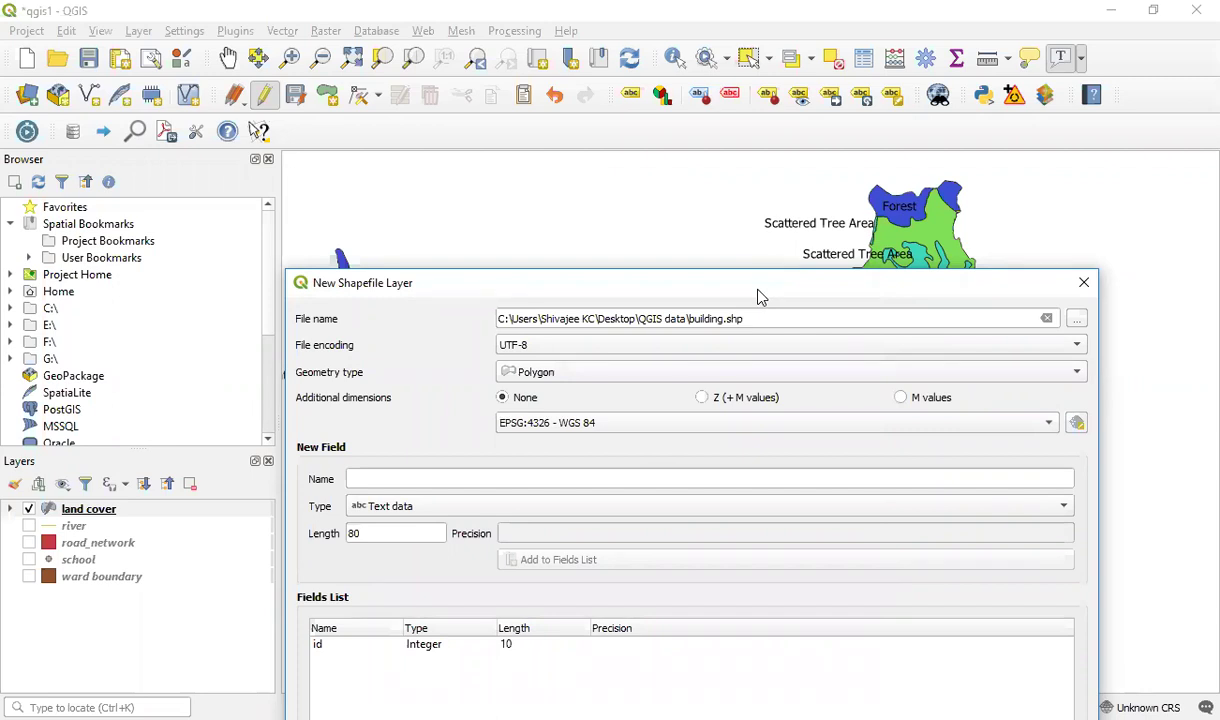
# Set the new shapefile's coordinate reference system to Nepal_Nagarkot_TM (ESRI:102306) and create the layer.
pyautogui.moveTo(758, 296); pyautogui.dragTo(735, 28)
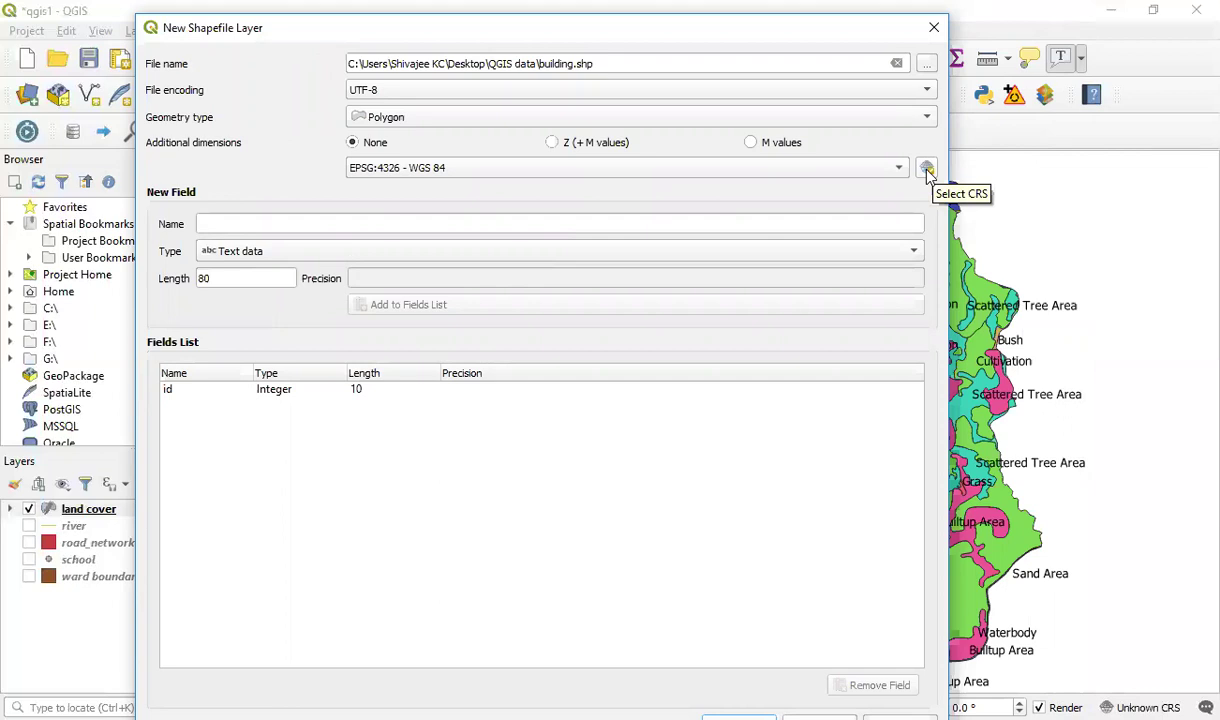
pyautogui.click(926, 169)
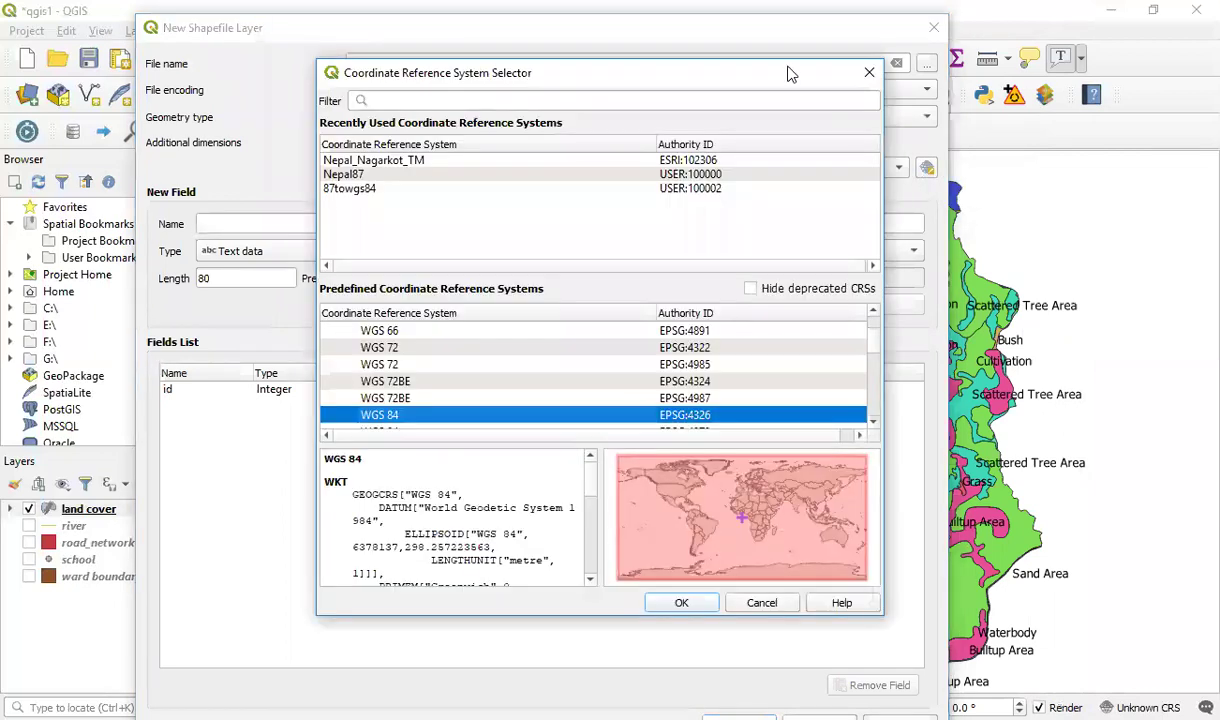
pyautogui.moveTo(795, 72); pyautogui.dragTo(953, 38)
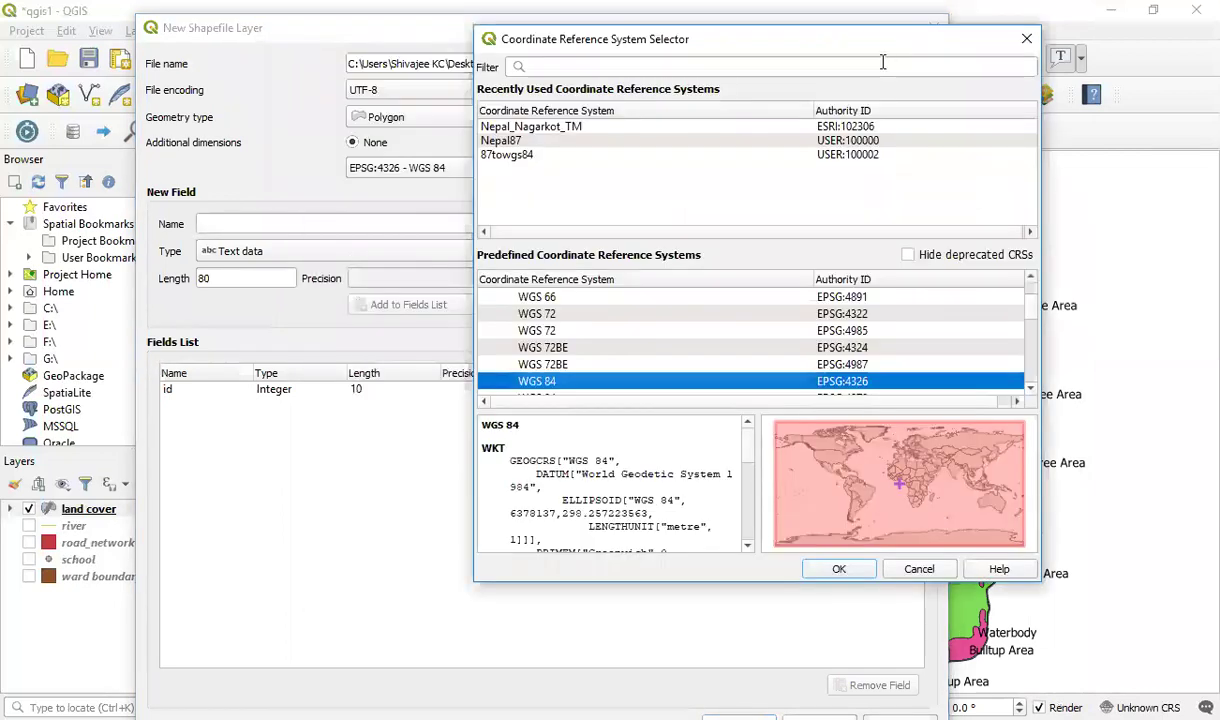
pyautogui.click(533, 141)
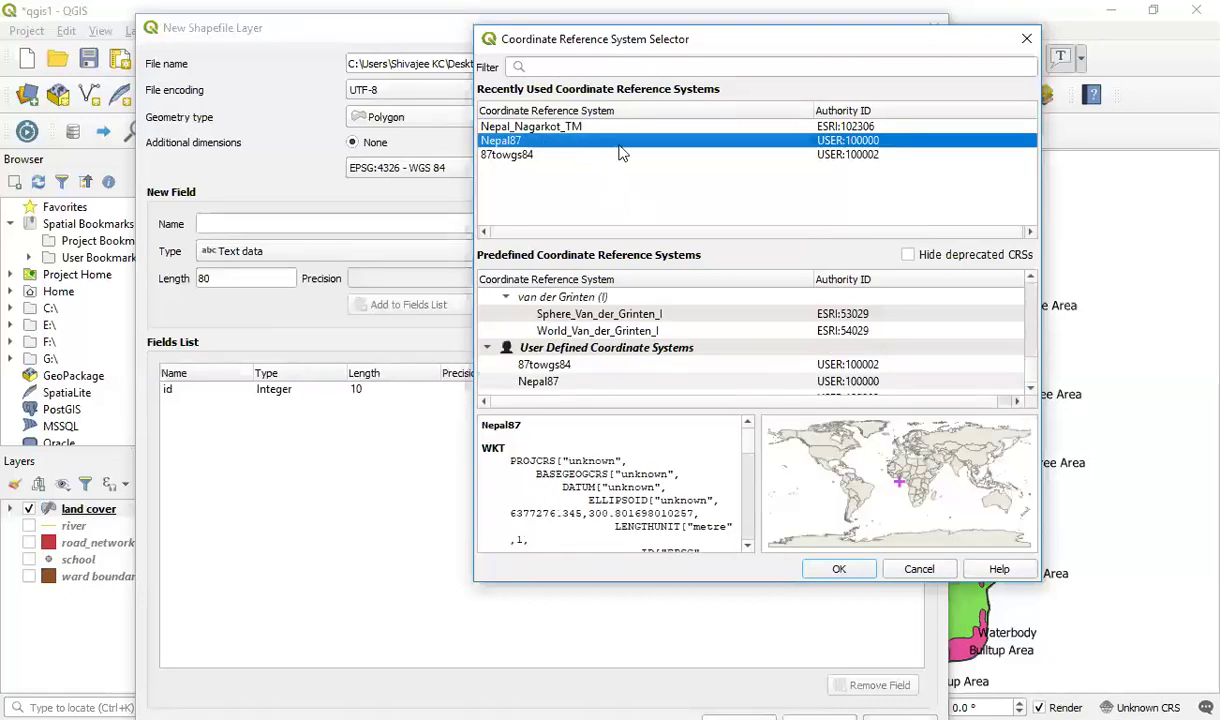
pyautogui.click(585, 128)
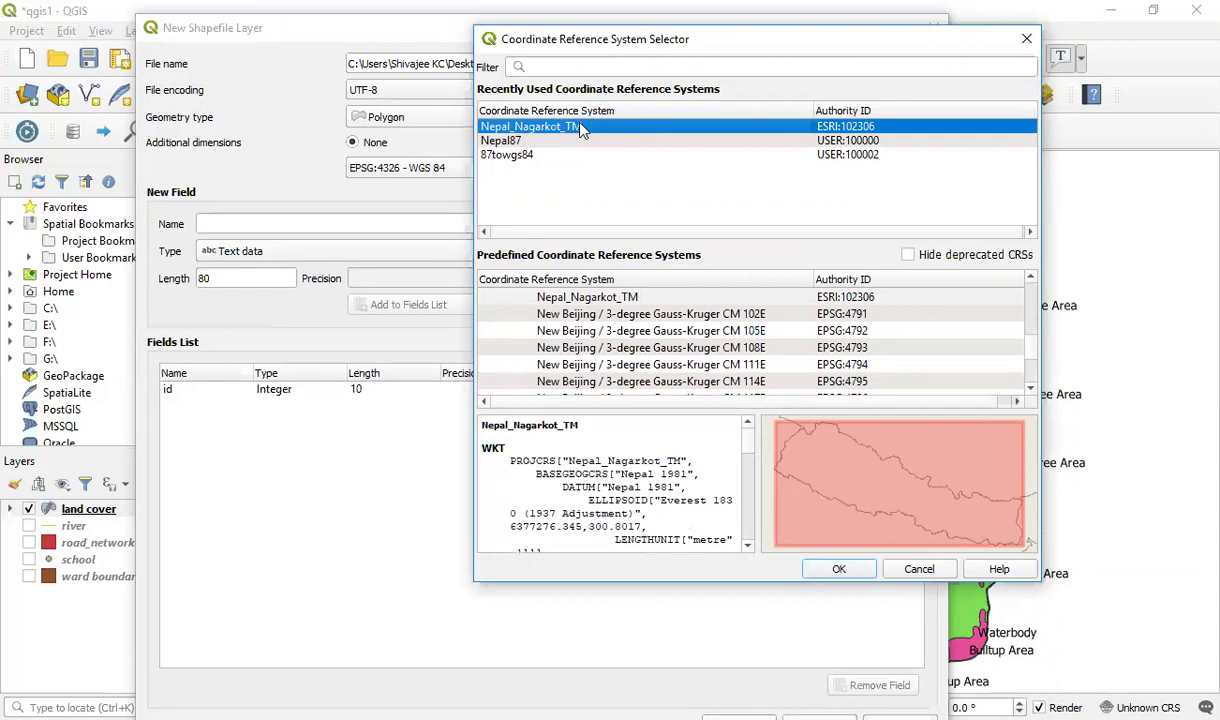
pyautogui.click(840, 570)
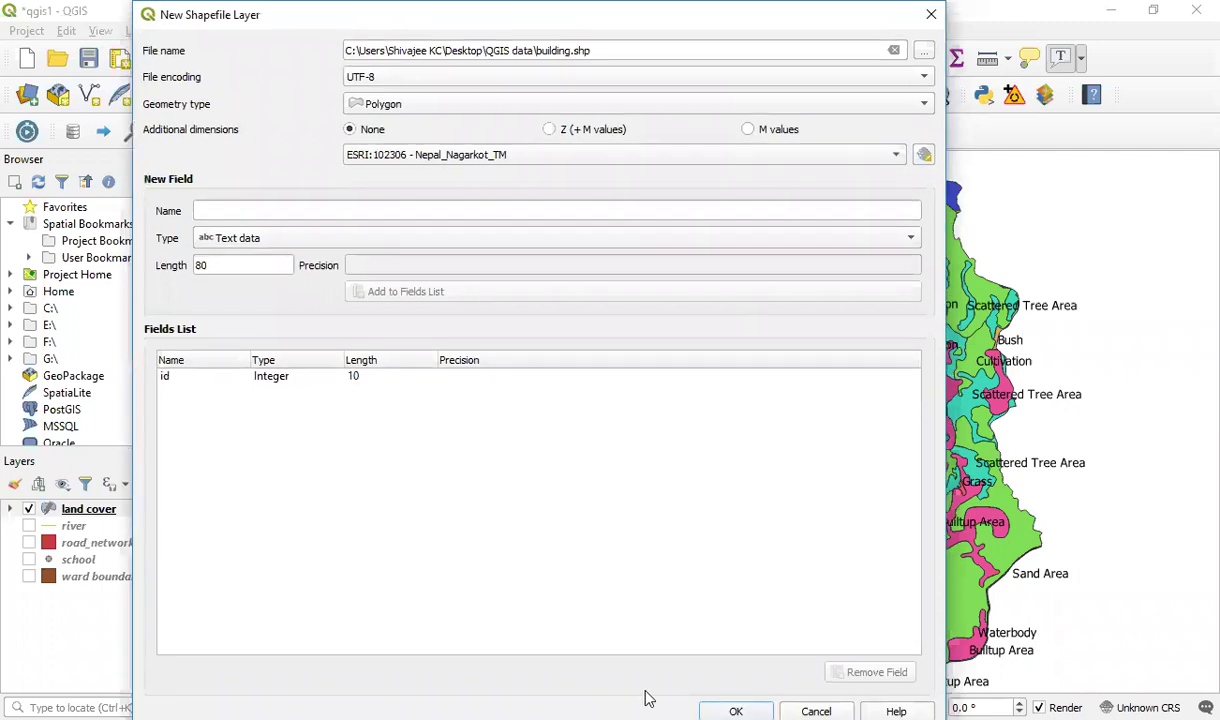
pyautogui.click(724, 704)
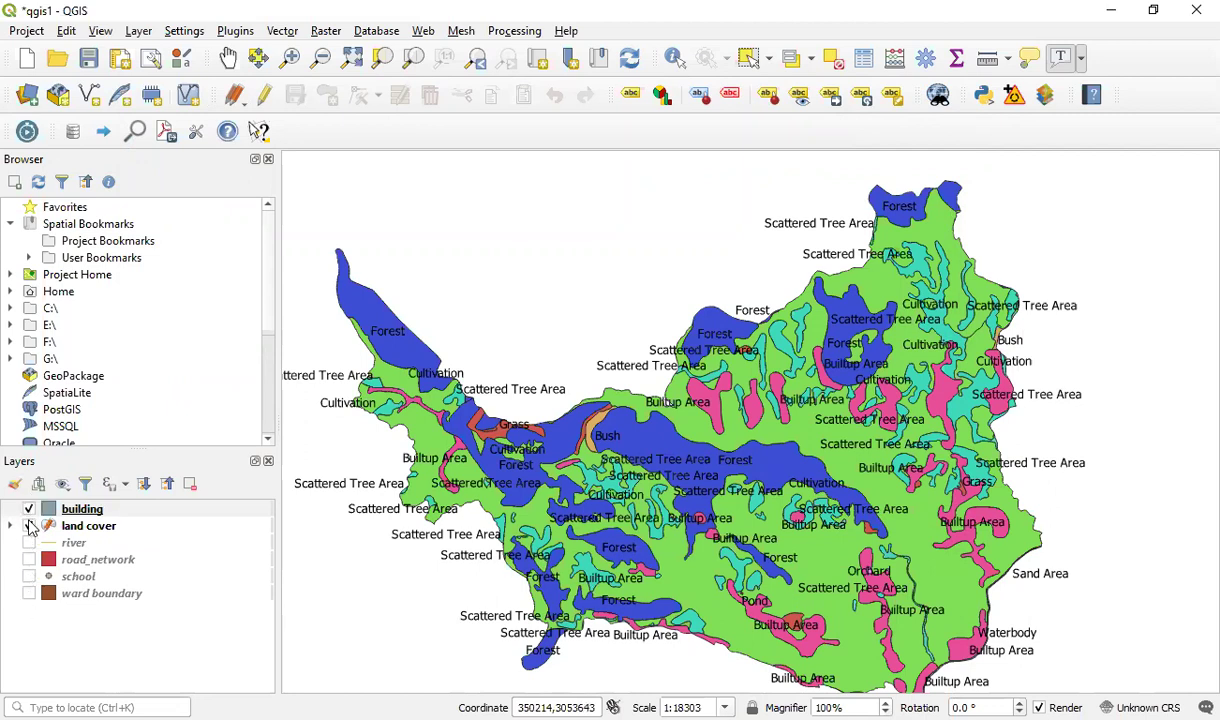
# Open the building layer's attribute table to inspect its fields, and return to the map.
pyautogui.rightClick(84, 508)
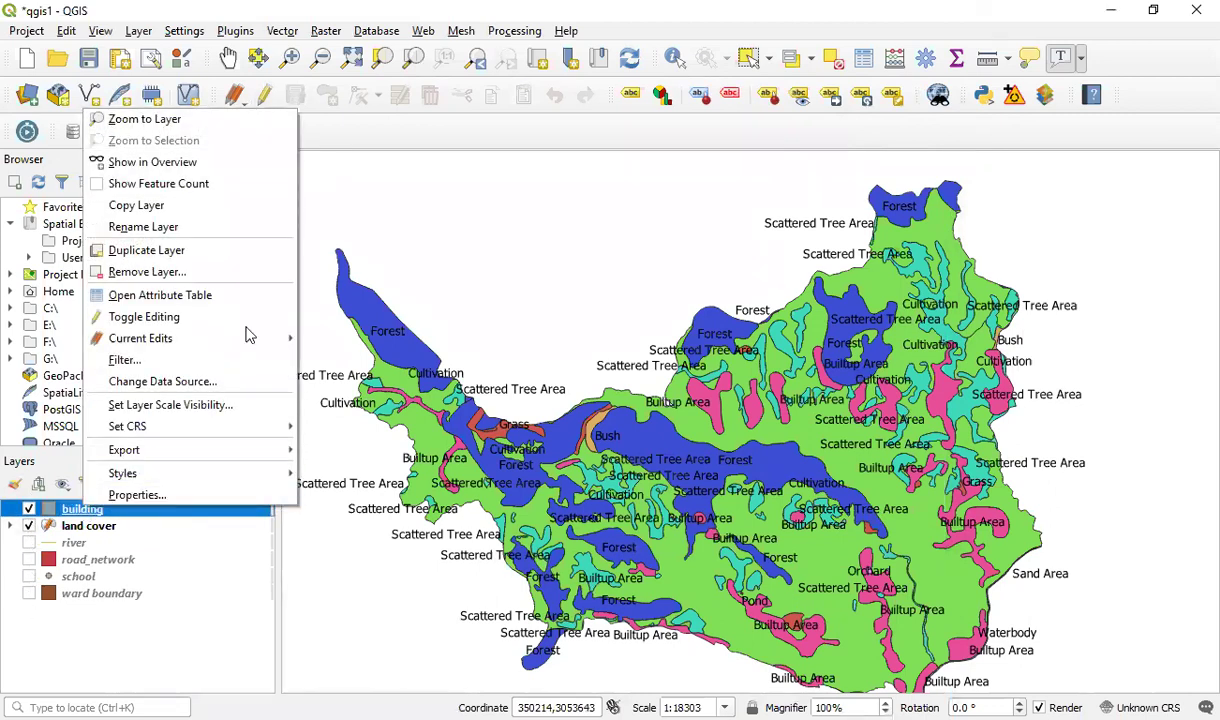
pyautogui.click(216, 297)
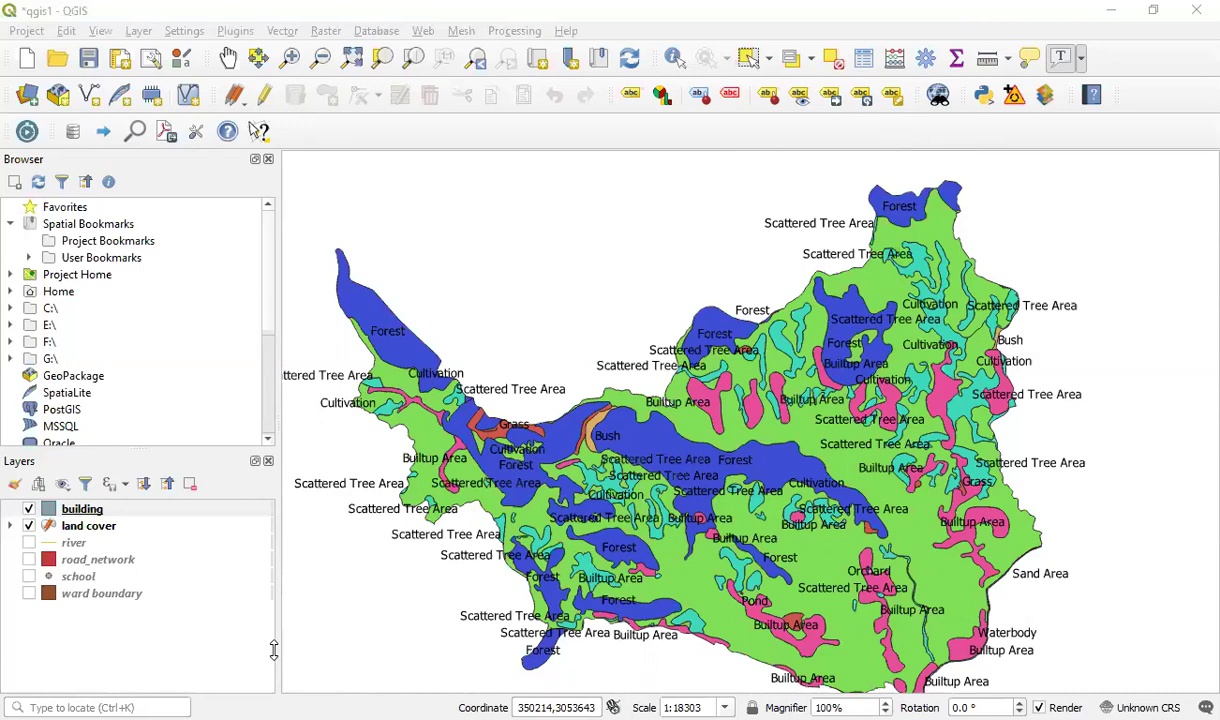
pyautogui.moveTo(769, 438); pyautogui.dragTo(788, 355)
pyautogui.scroll(1, 787, 358)
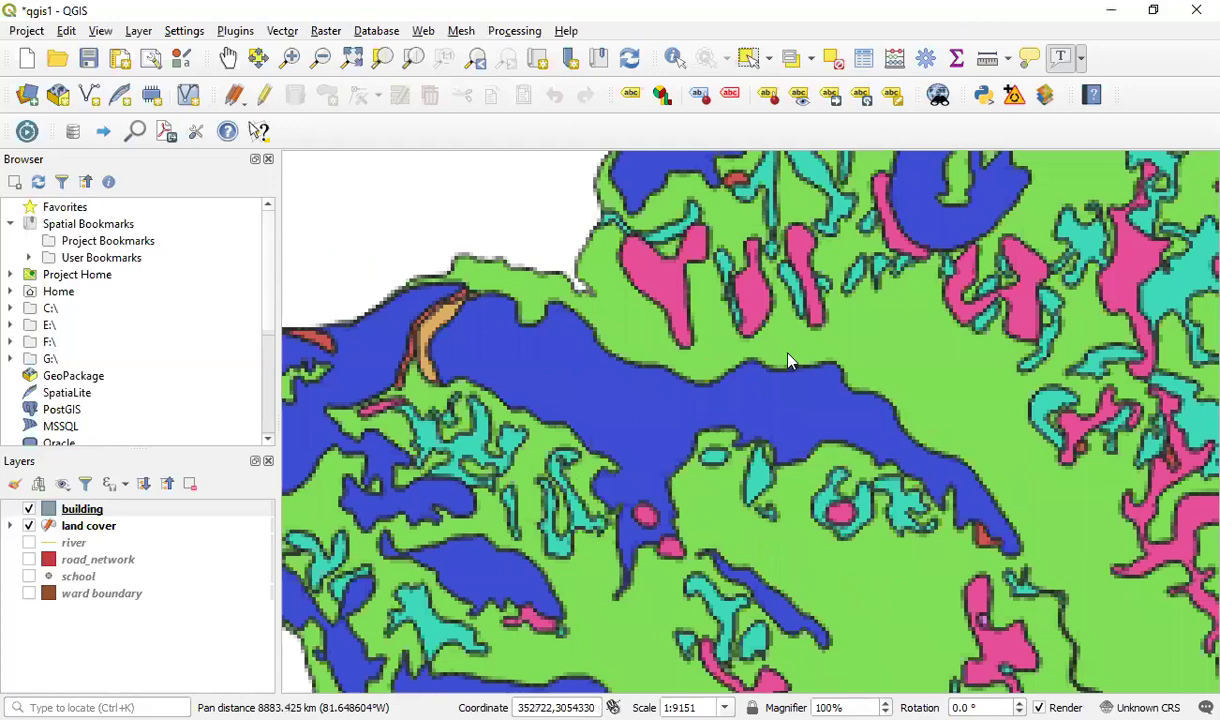
pyautogui.scroll(-1, 788, 361)
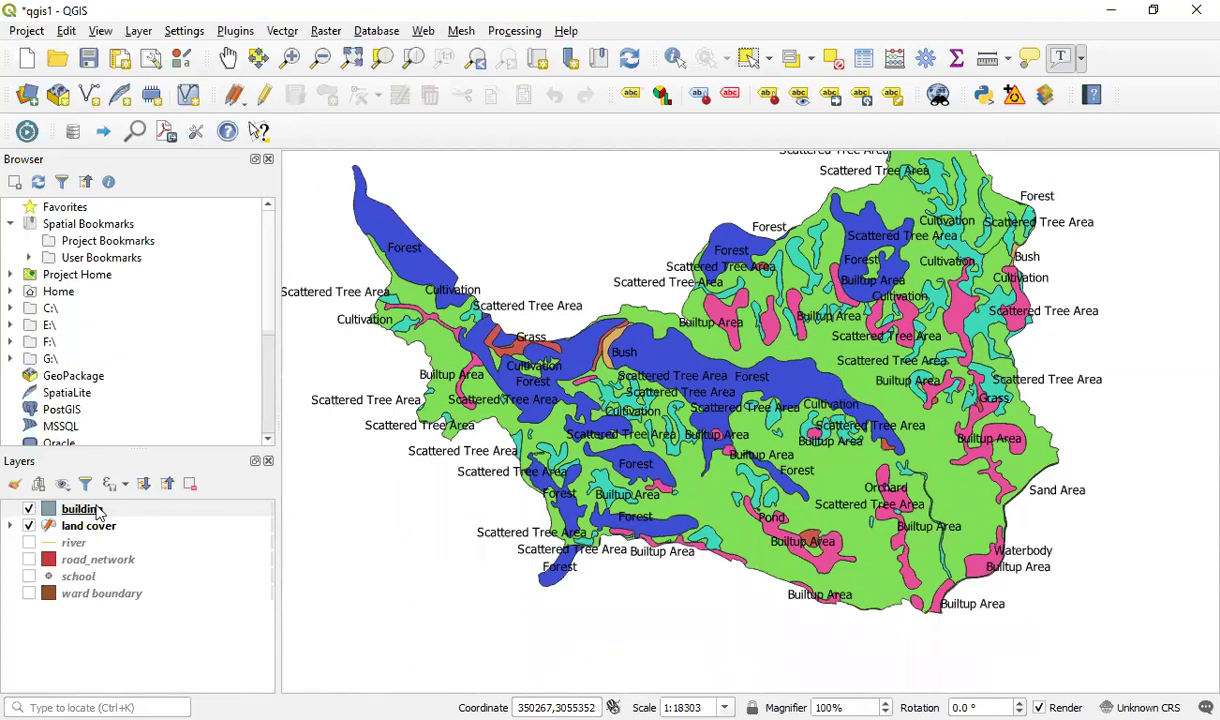
# Enable field editing in the building layer's properties and add a Text (string) field named Type.
pyautogui.rightClick(98, 512)
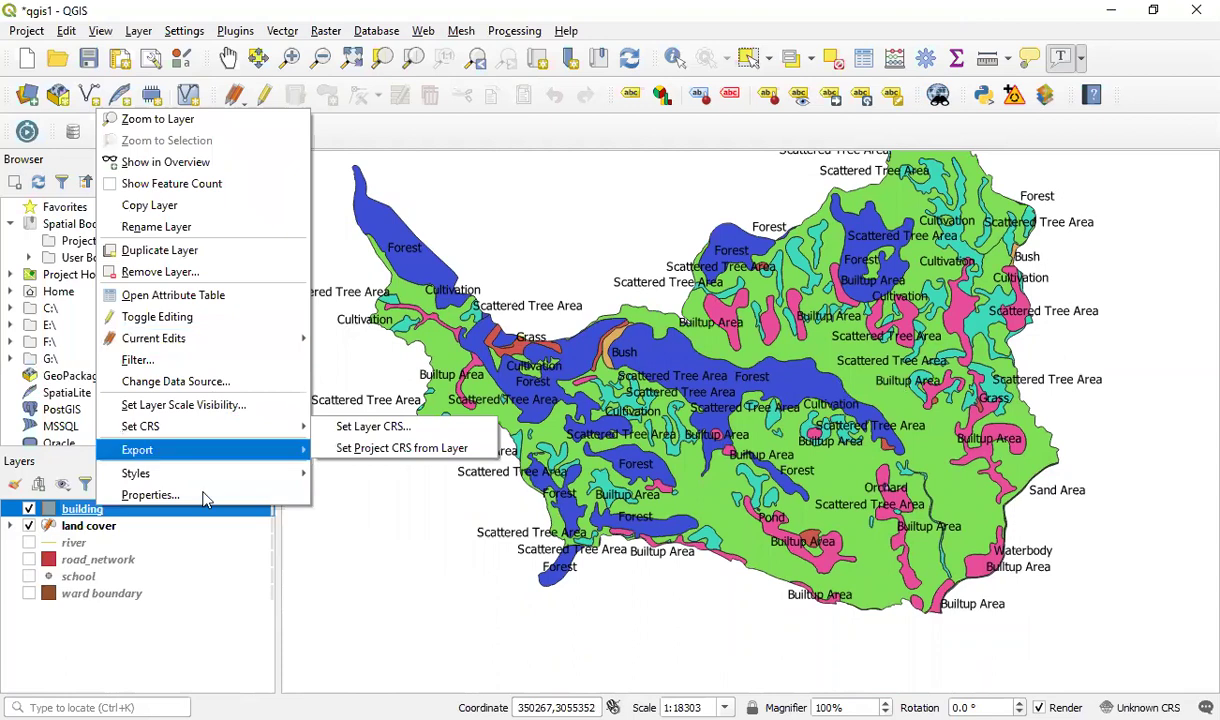
pyautogui.click(205, 496)
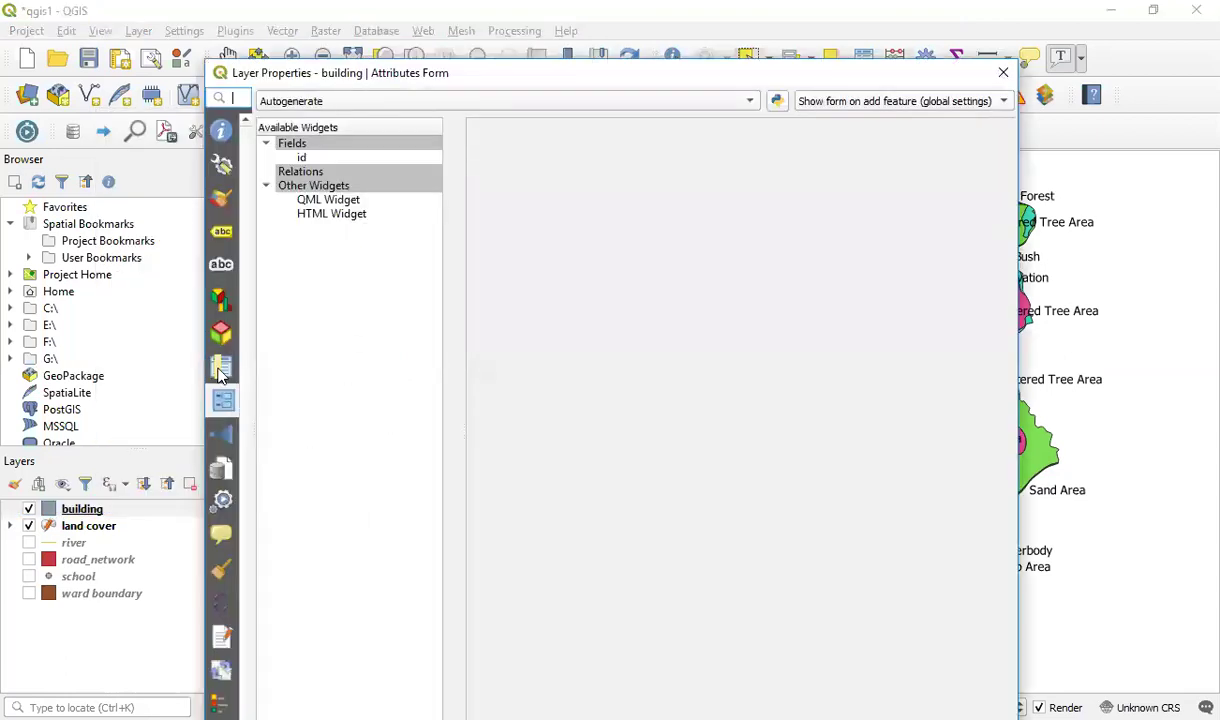
pyautogui.click(222, 369)
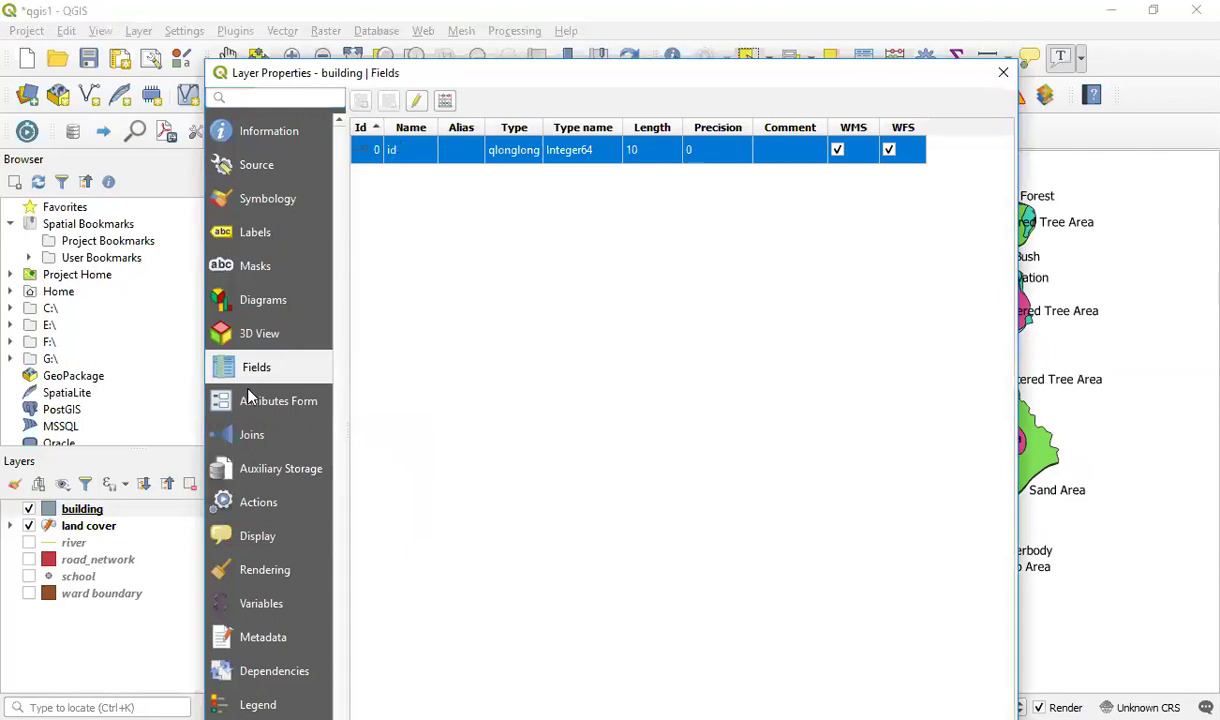
pyautogui.click(417, 102)
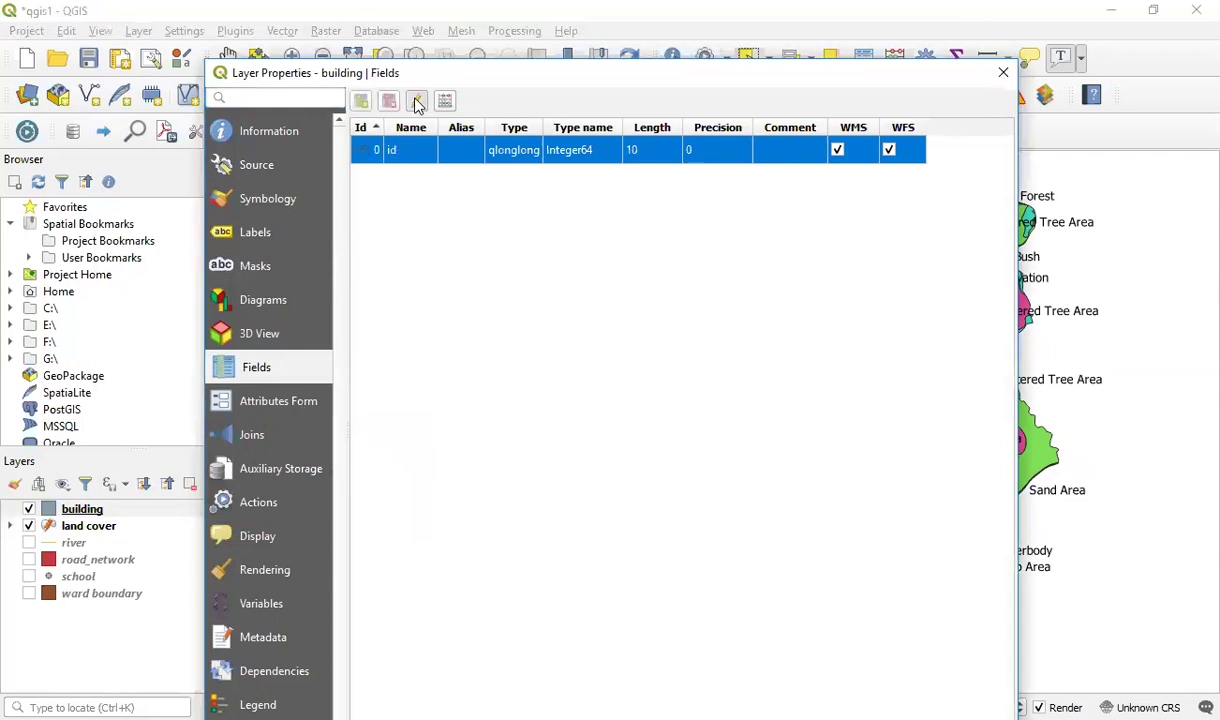
pyautogui.click(362, 103)
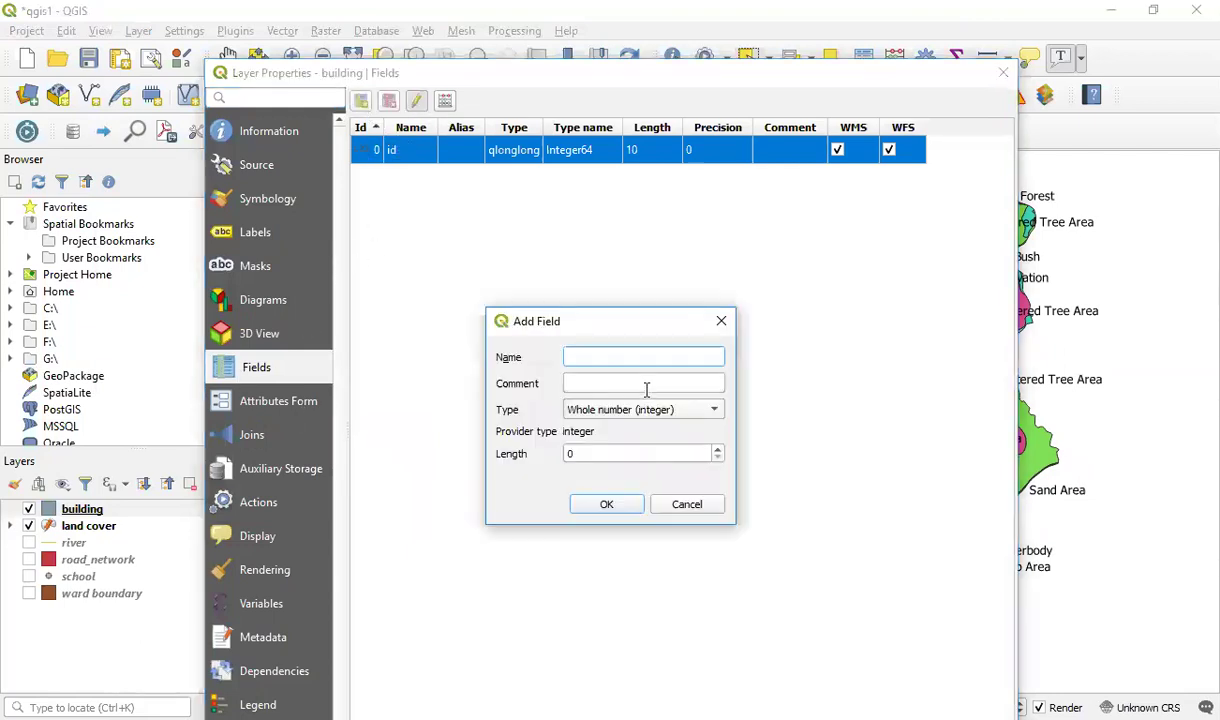
pyautogui.write('Type')
pyautogui.click(684, 410)
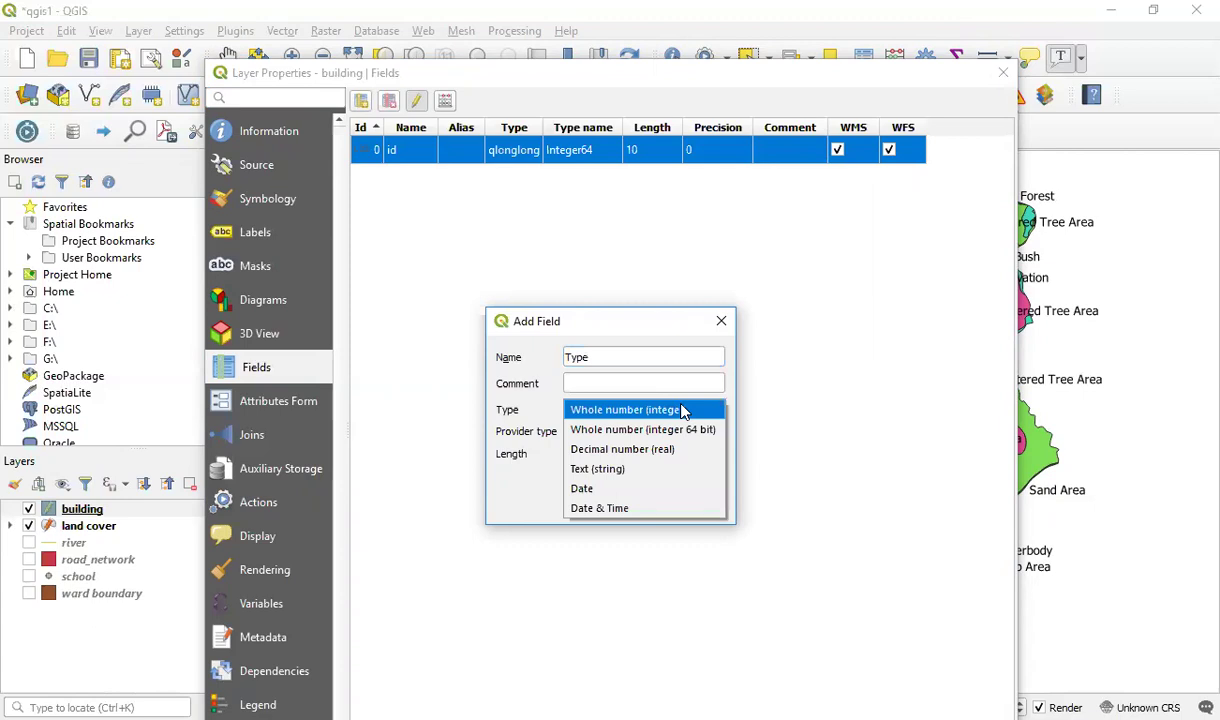
pyautogui.click(622, 468)
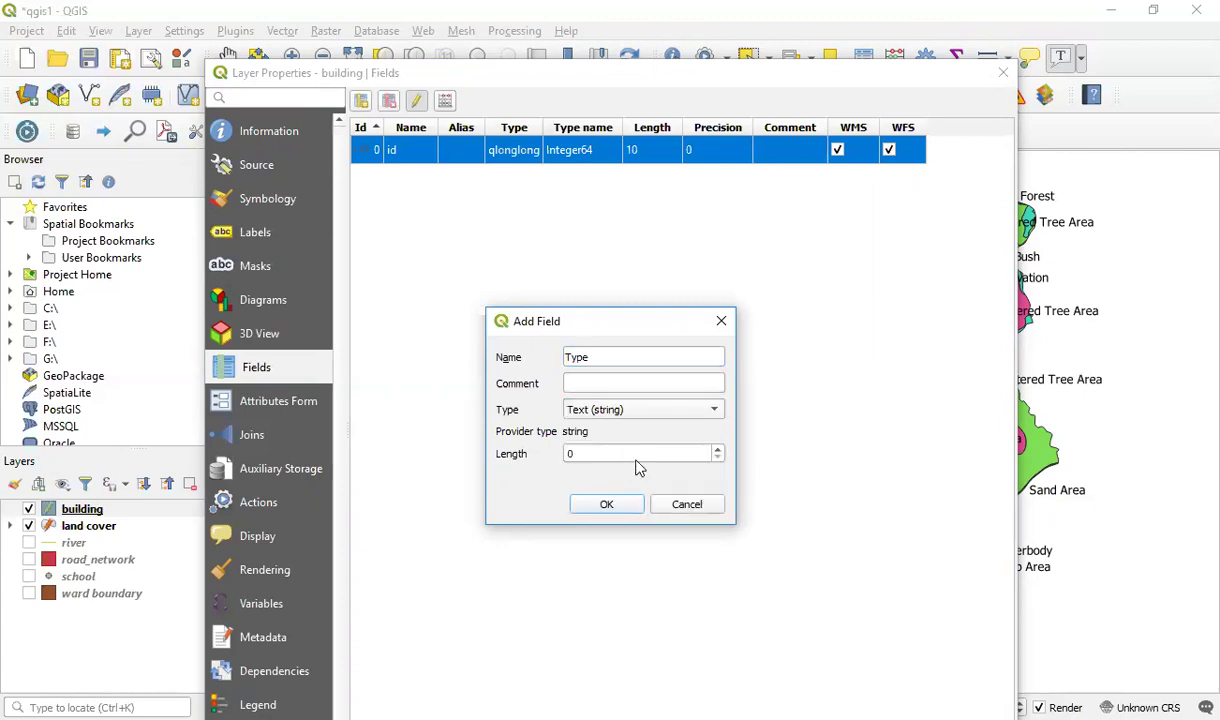
pyautogui.click(607, 506)
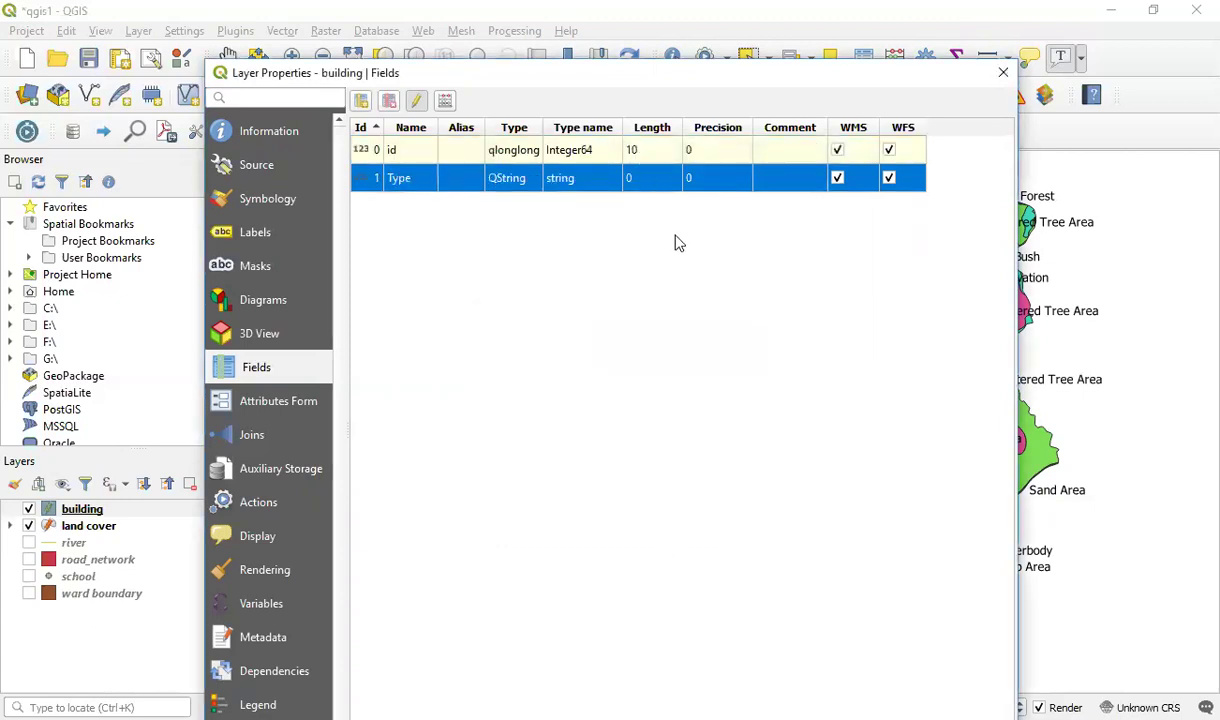
# Add a second Text (string) field named Use to the building layer and close the layer properties.
pyautogui.click(366, 108)
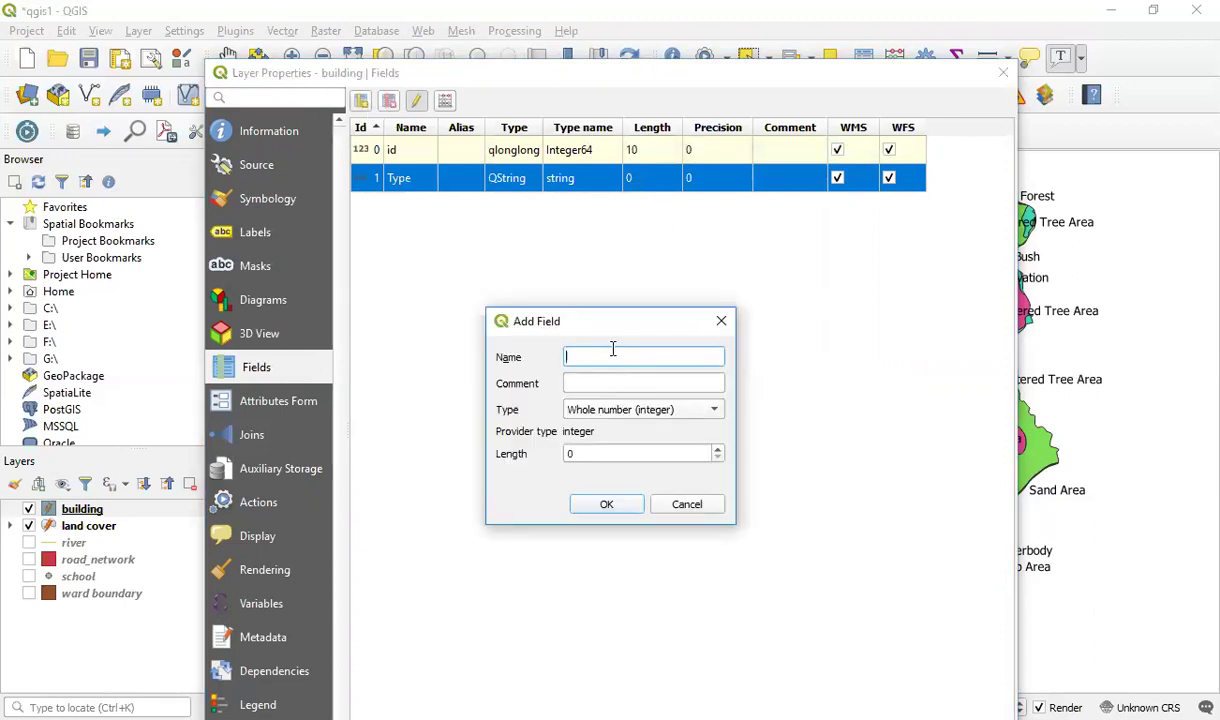
pyautogui.write('Use')
pyautogui.click(673, 412)
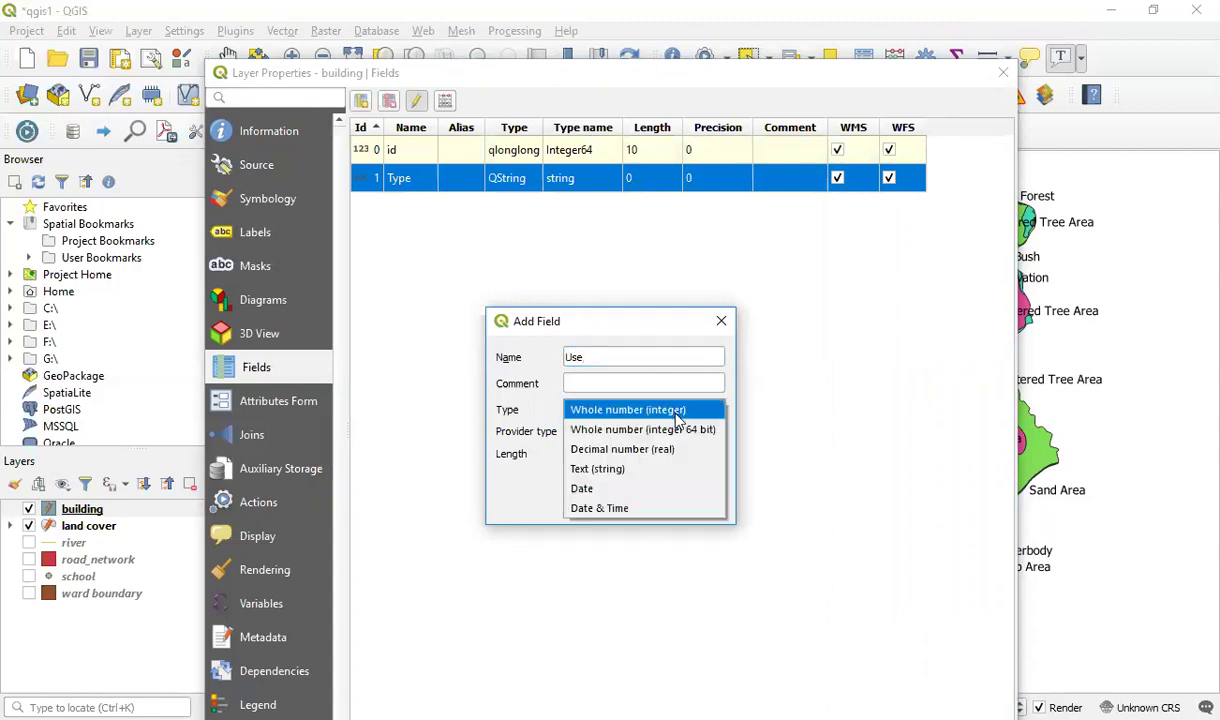
pyautogui.click(628, 474)
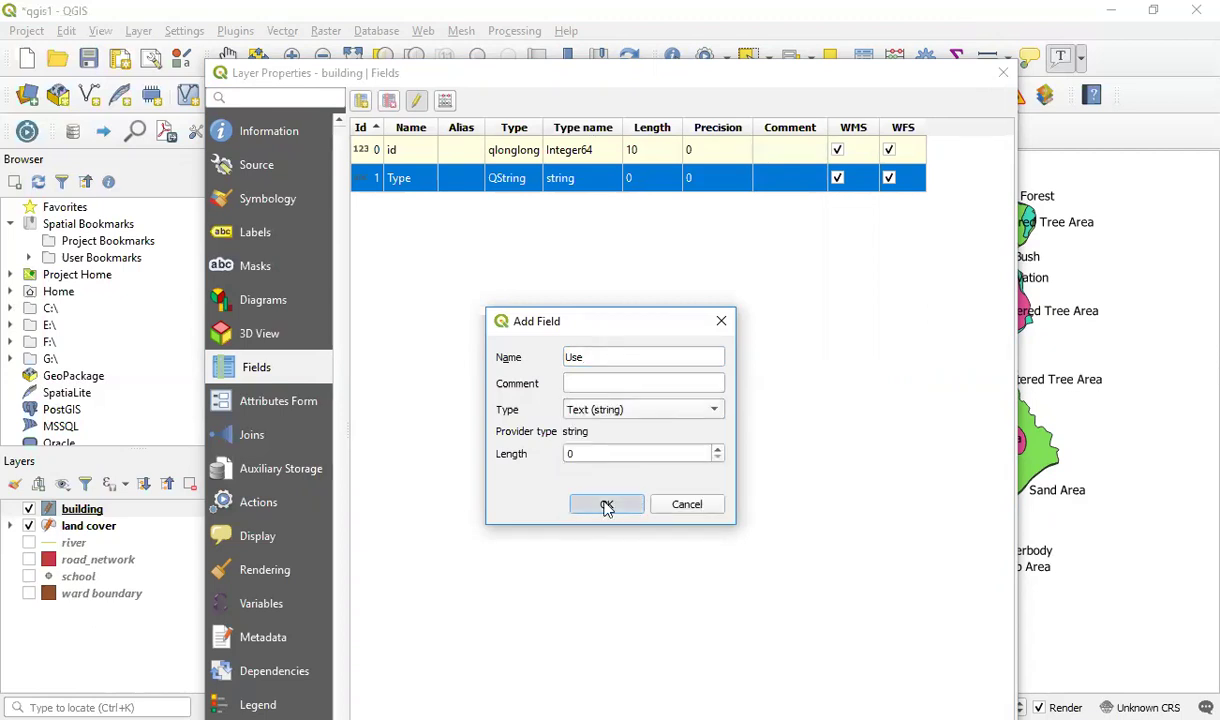
pyautogui.click(606, 505)
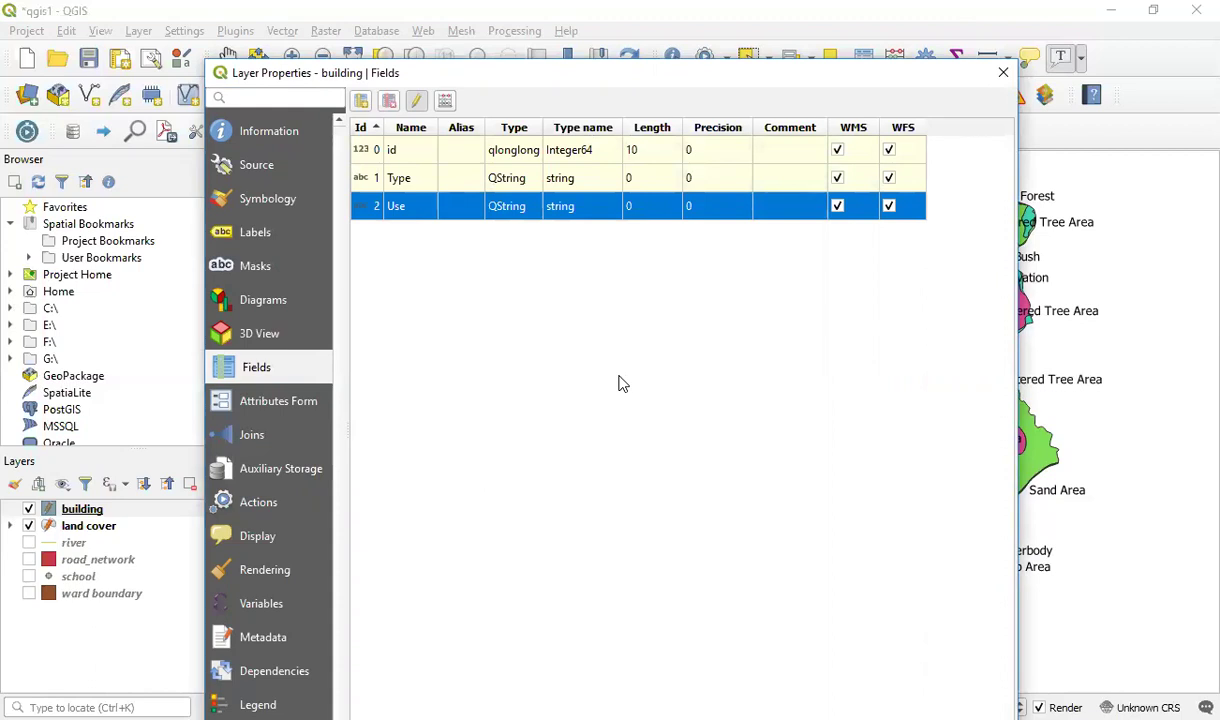
pyautogui.click(1002, 73)
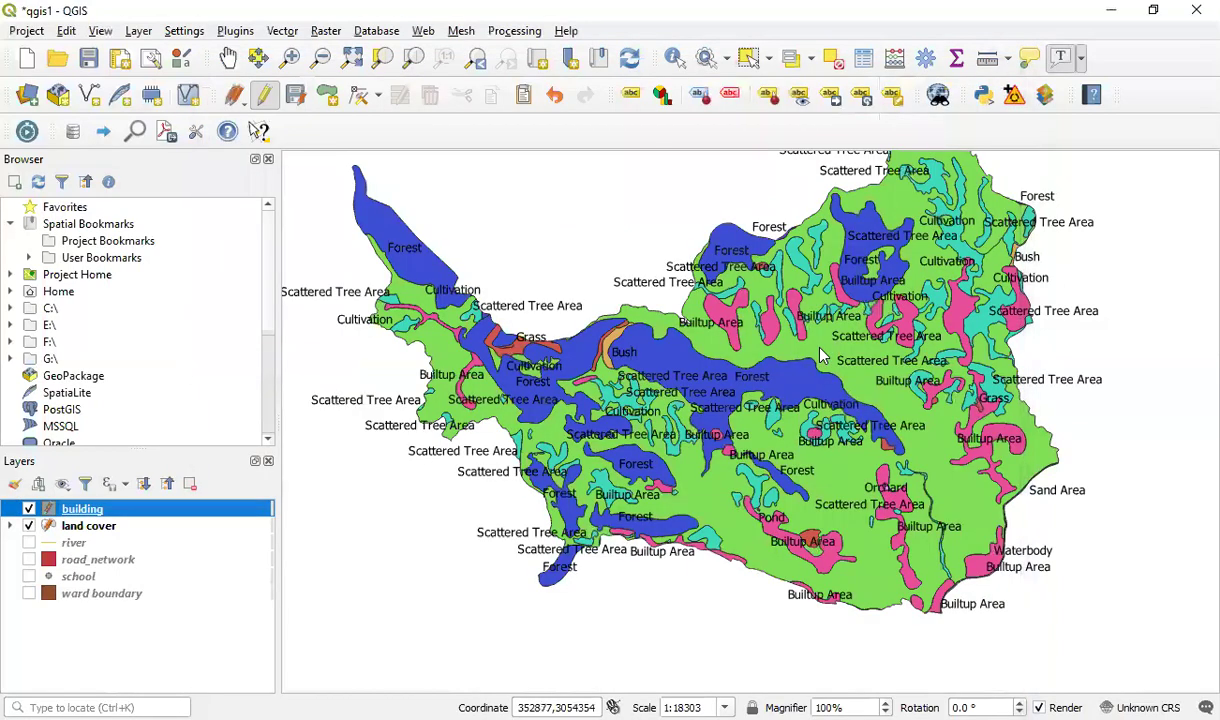
# Turn the land cover layer off and on again, and hide the building layer.
pyautogui.moveTo(903, 335); pyautogui.dragTo(779, 266)
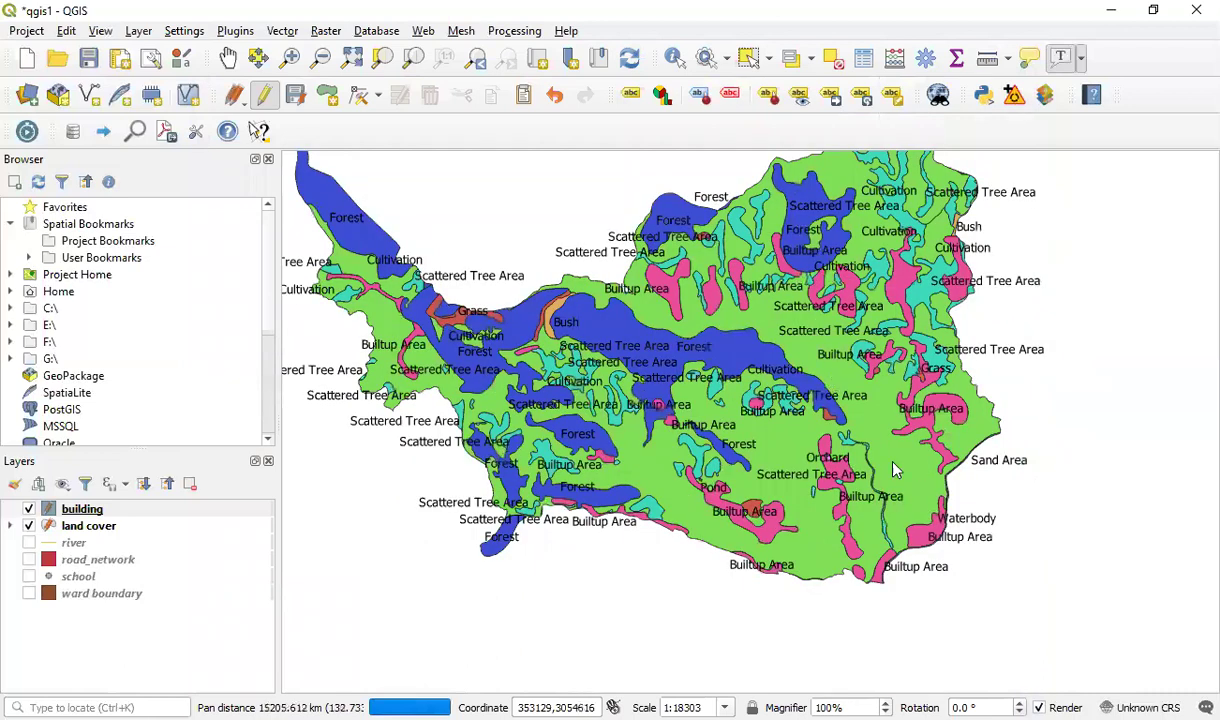
pyautogui.click(214, 560)
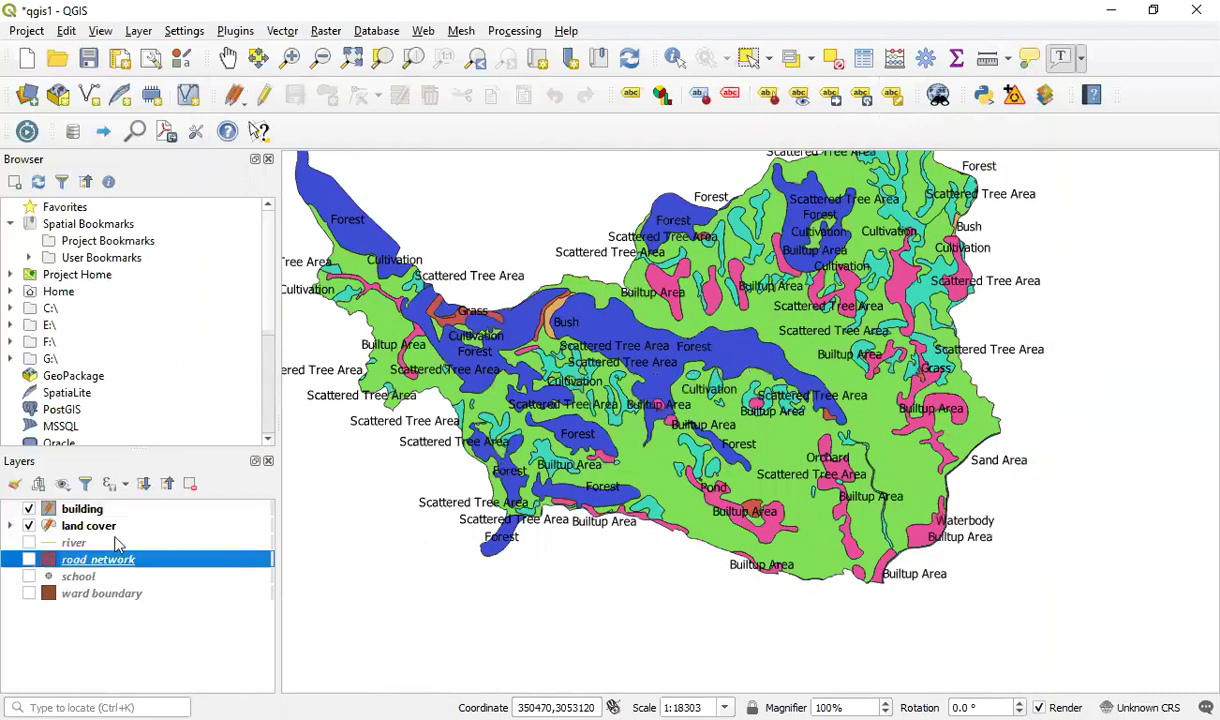
pyautogui.click(167, 678)
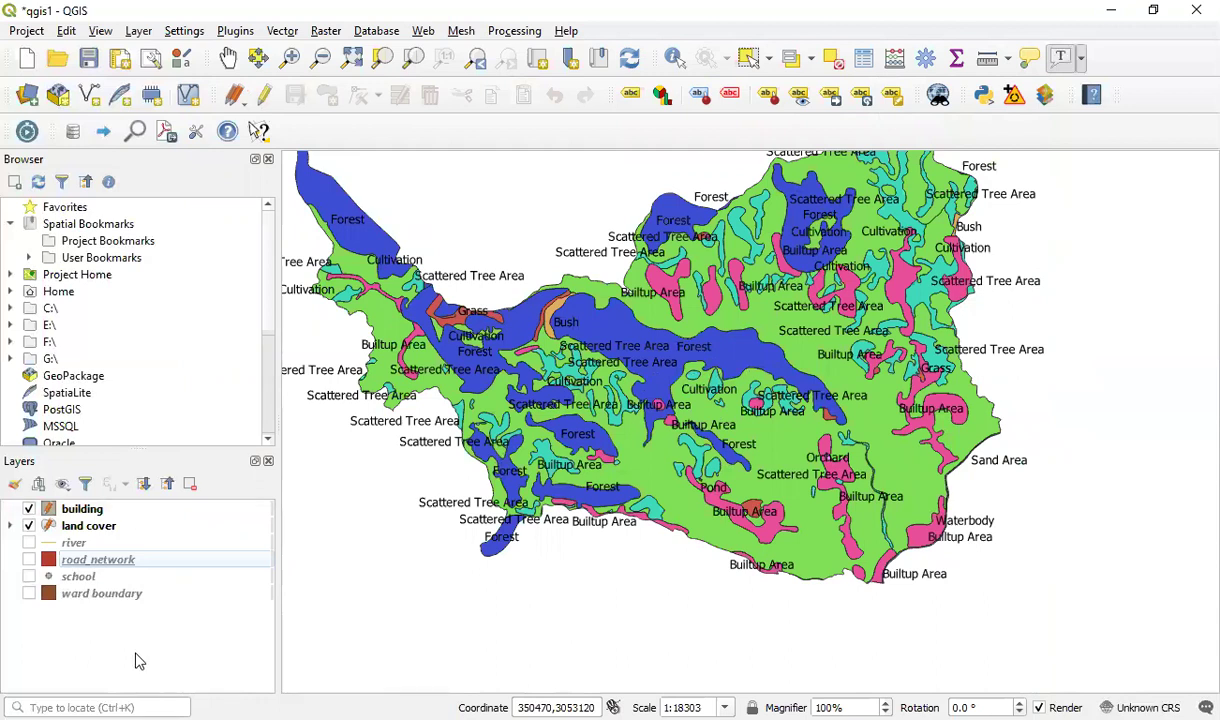
pyautogui.click(29, 526)
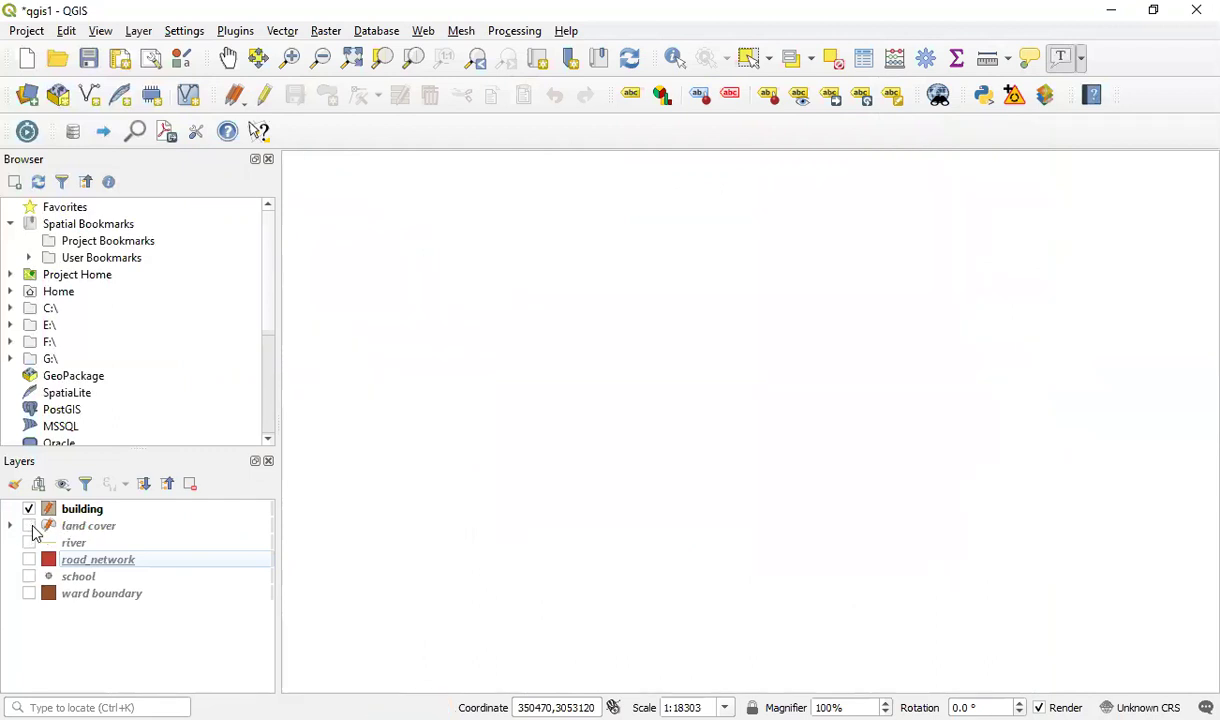
pyautogui.click(29, 526)
pyautogui.click(29, 509)
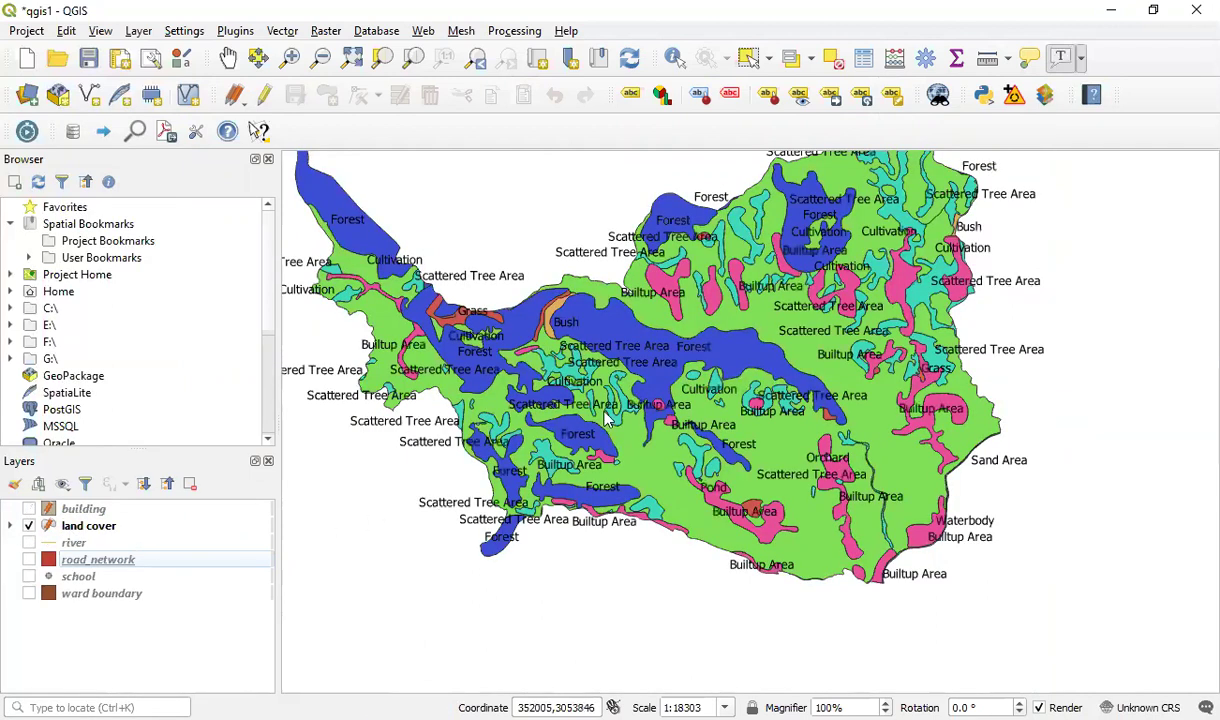
# Select the large central Forest polygon of the land cover layer on the map.
pyautogui.scroll(-2, 580, 400)
pyautogui.scroll(2, 587, 399)
pyautogui.scroll(1, 697, 340)
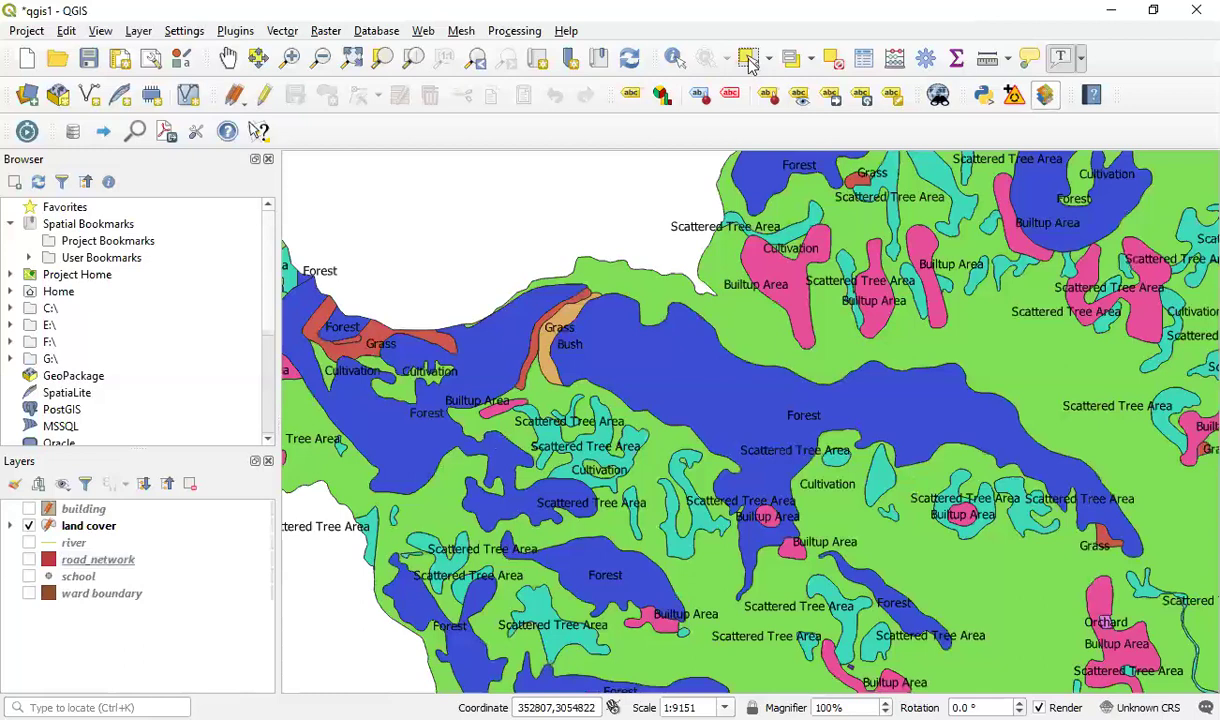
pyautogui.click(748, 57)
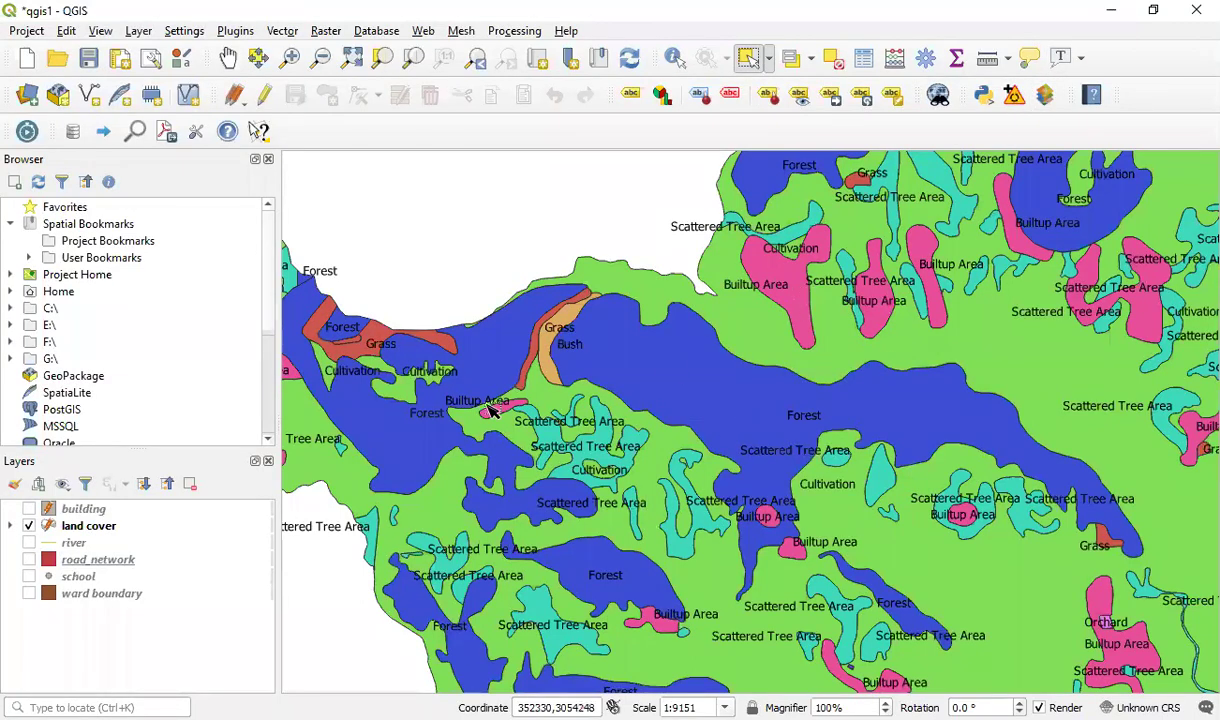
pyautogui.click(75, 526)
pyautogui.click(703, 402)
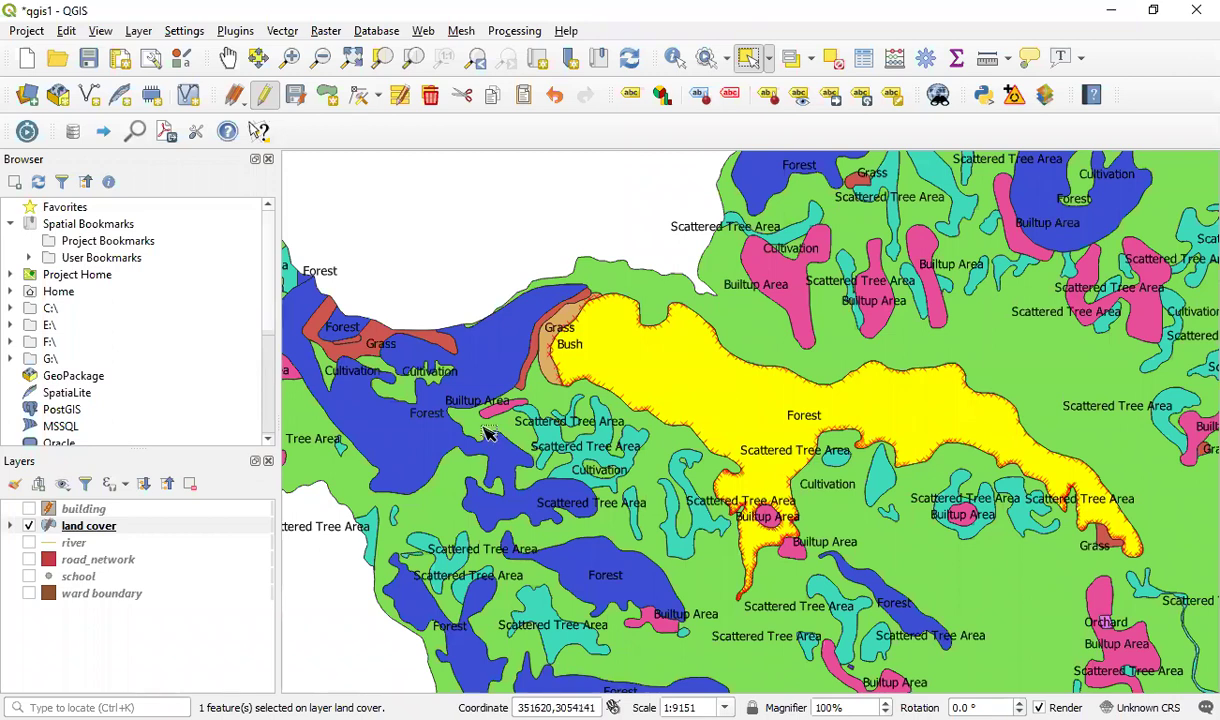
# Start exporting the land cover layer's features and review the available file formats, keeping ESRI Shapefile.
pyautogui.rightClick(112, 529)
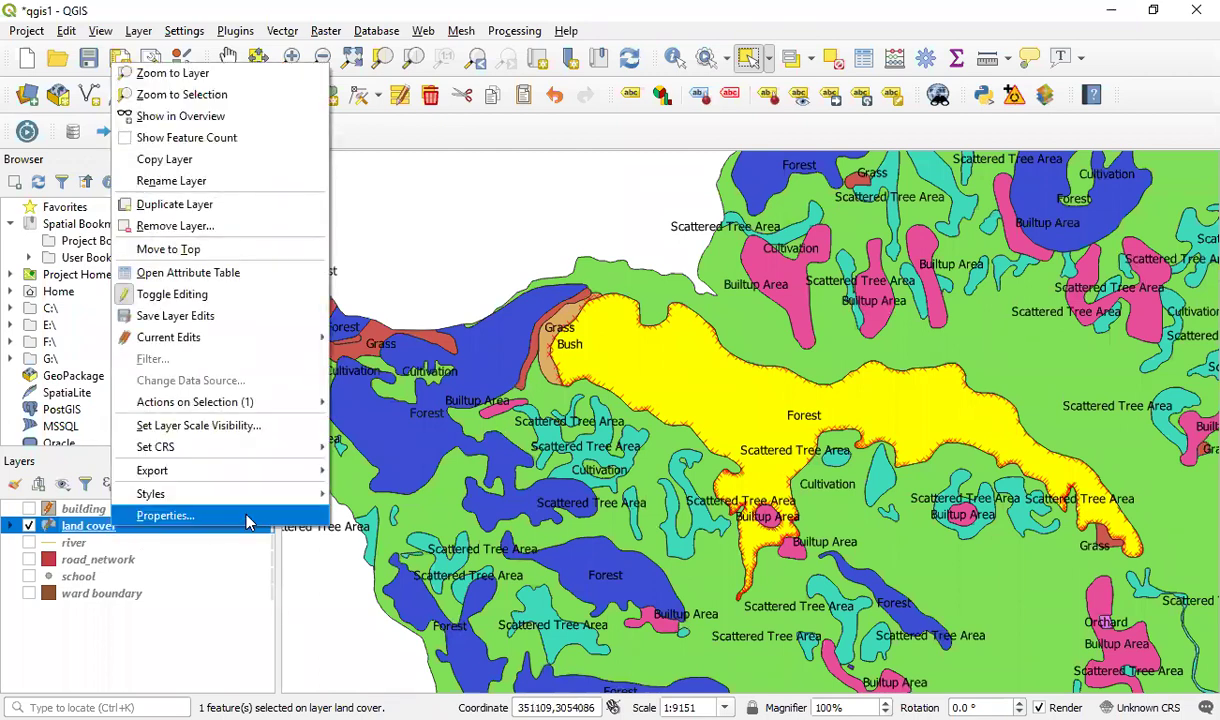
pyautogui.moveTo(294, 477)
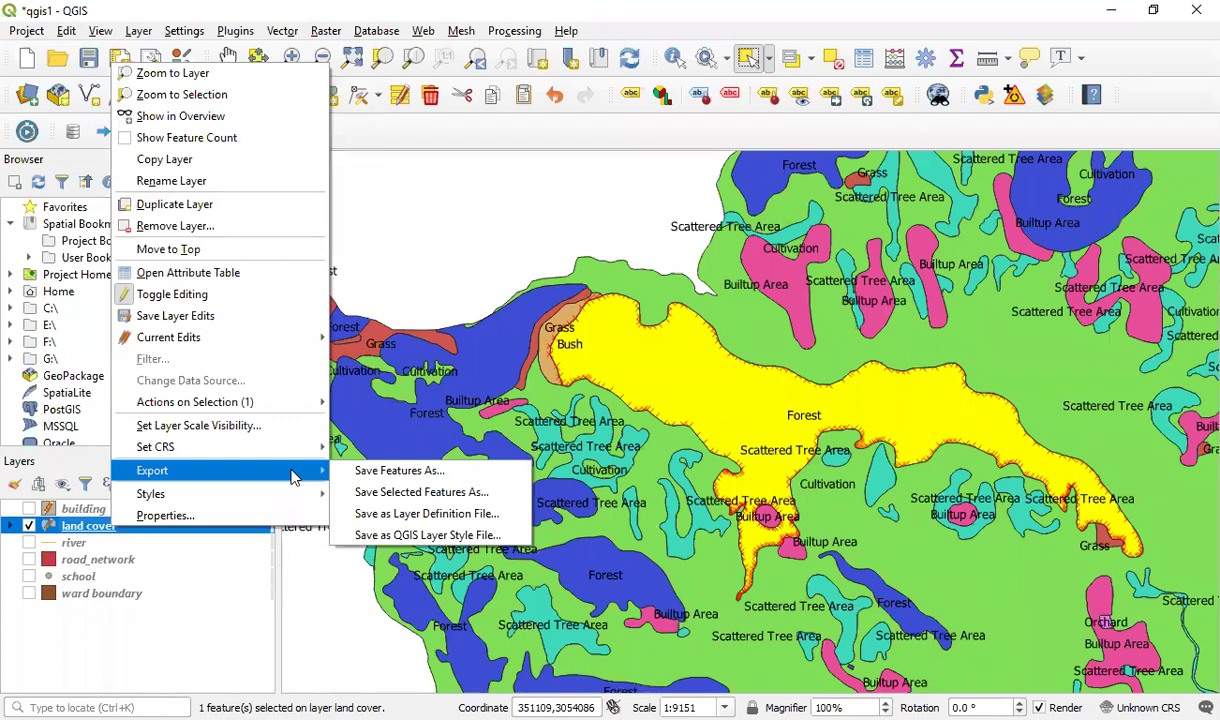
pyautogui.click(436, 472)
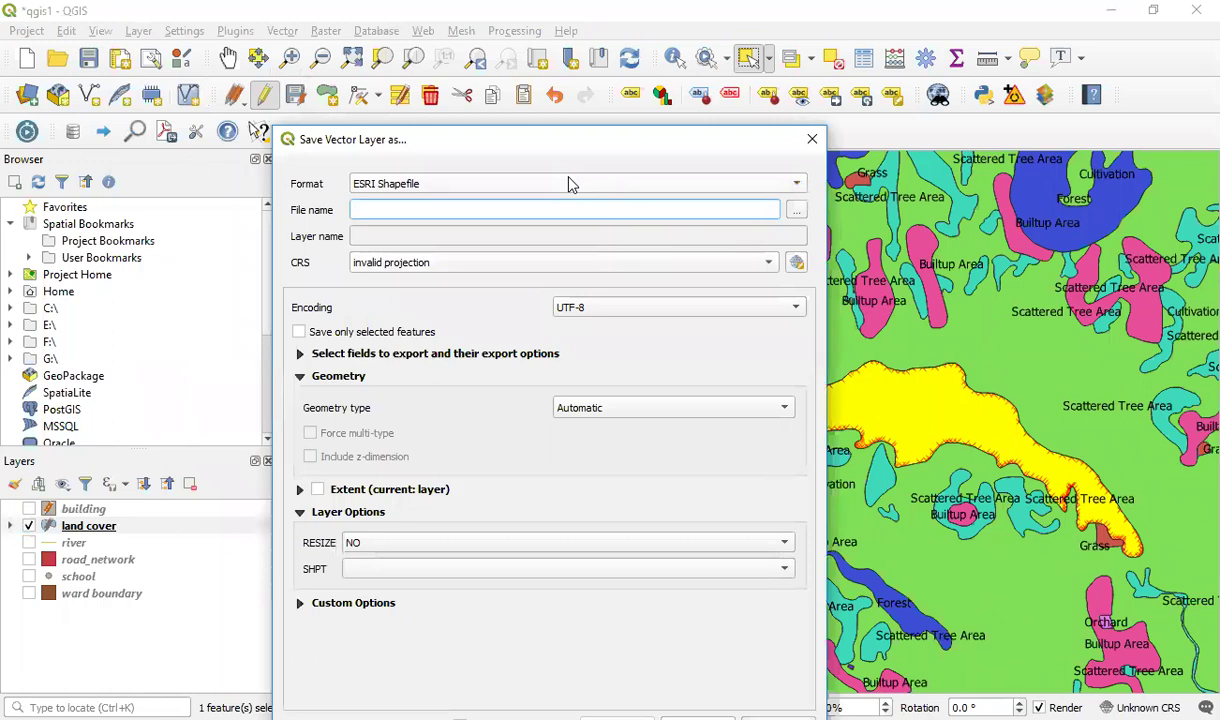
pyautogui.click(570, 184)
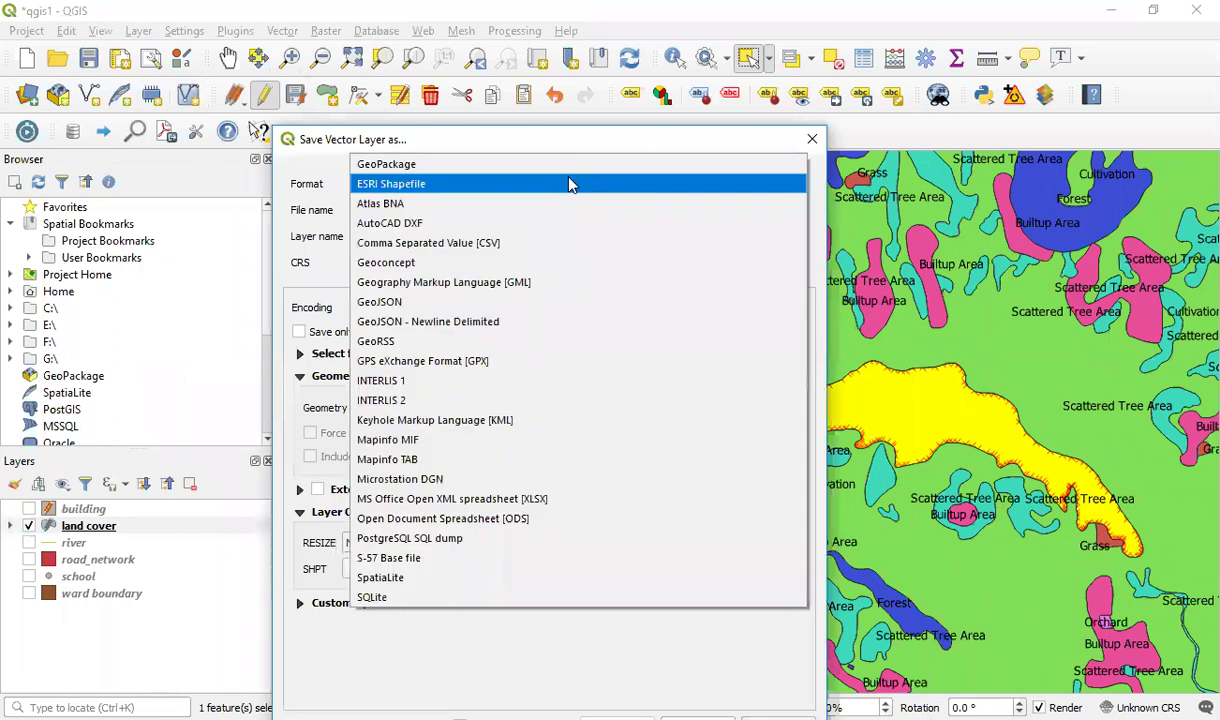
pyautogui.click(557, 642)
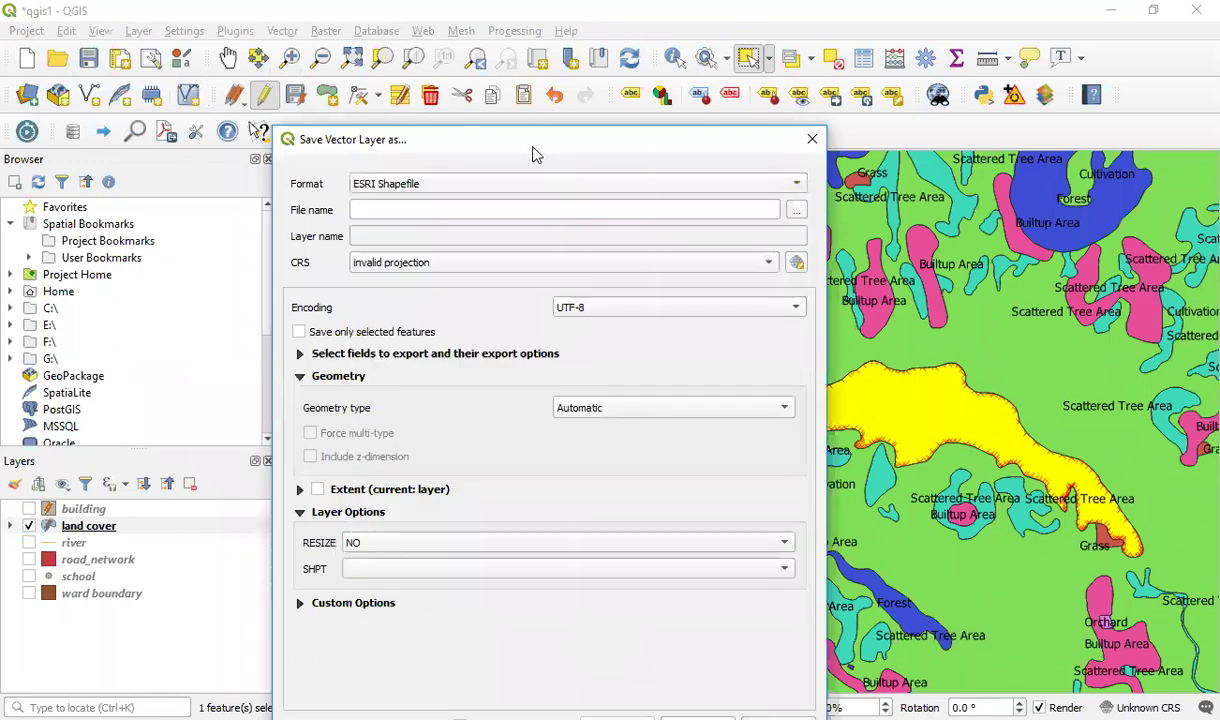
pyautogui.click(510, 185)
pyautogui.click(510, 185)
# Export the land cover features to a shapefile named selected in the QGIS data folder and add it to the map.
pyautogui.click(795, 211)
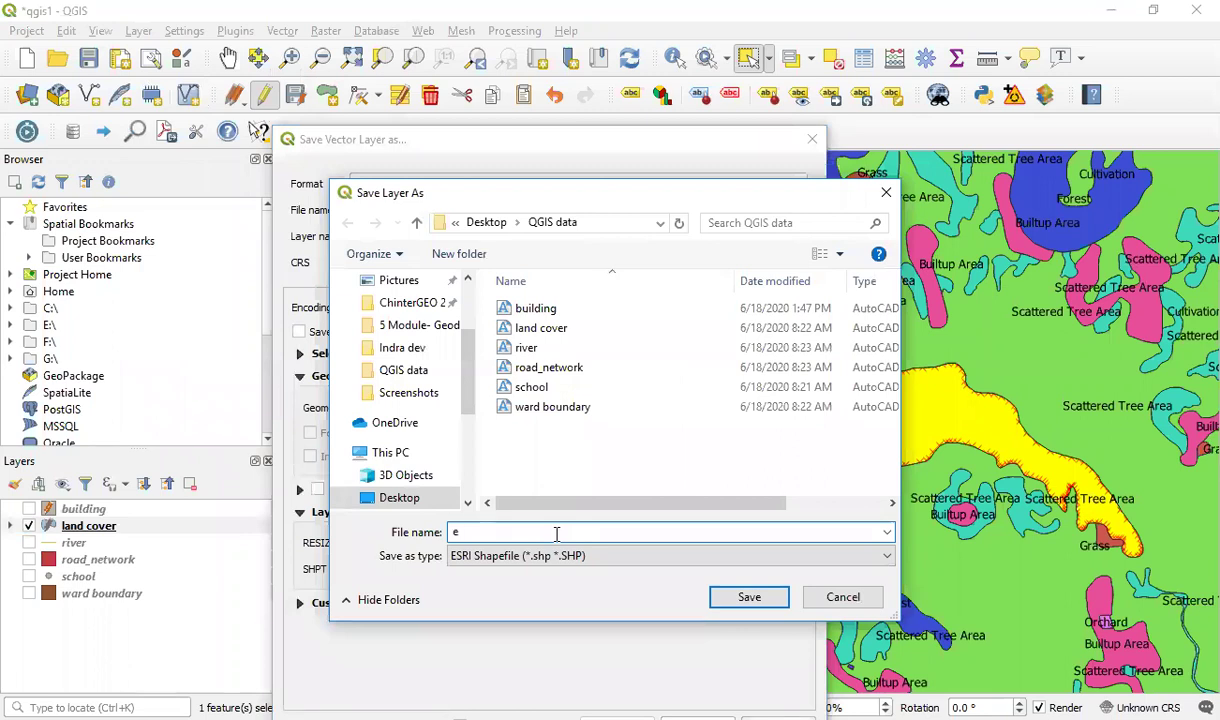
pyautogui.write('selected')
pyautogui.click(748, 597)
pyautogui.moveTo(590, 150); pyautogui.dragTo(568, 55)
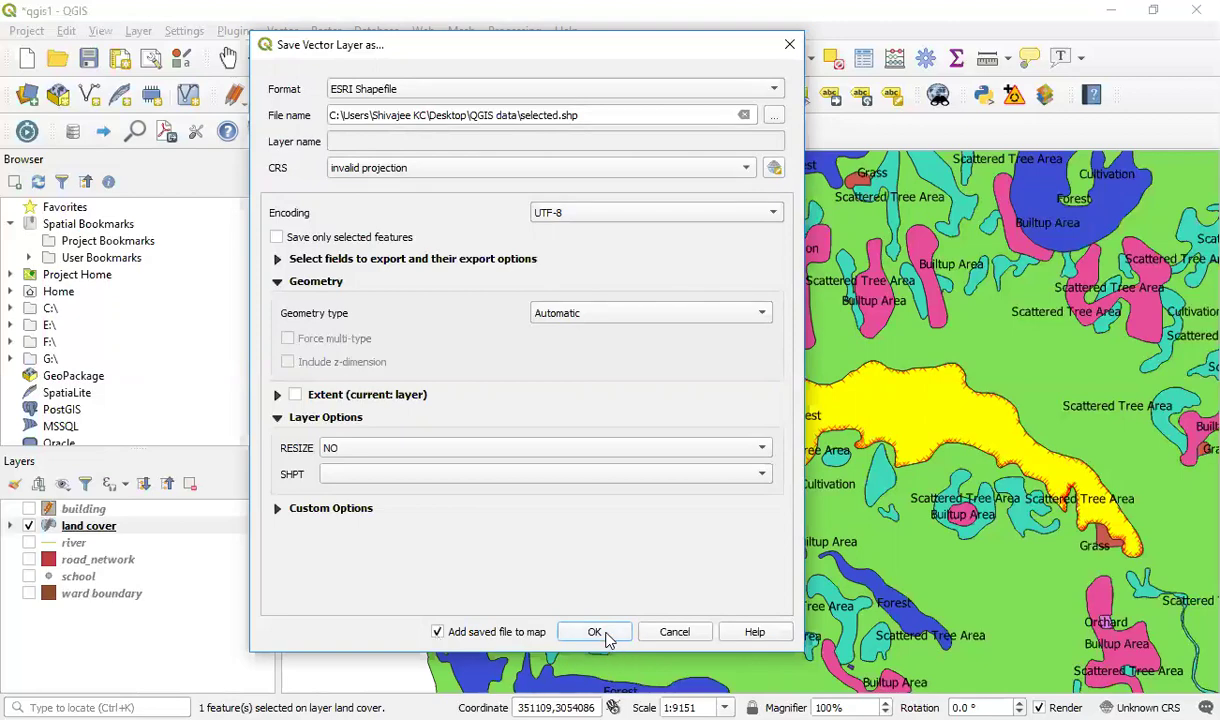
pyautogui.click(595, 632)
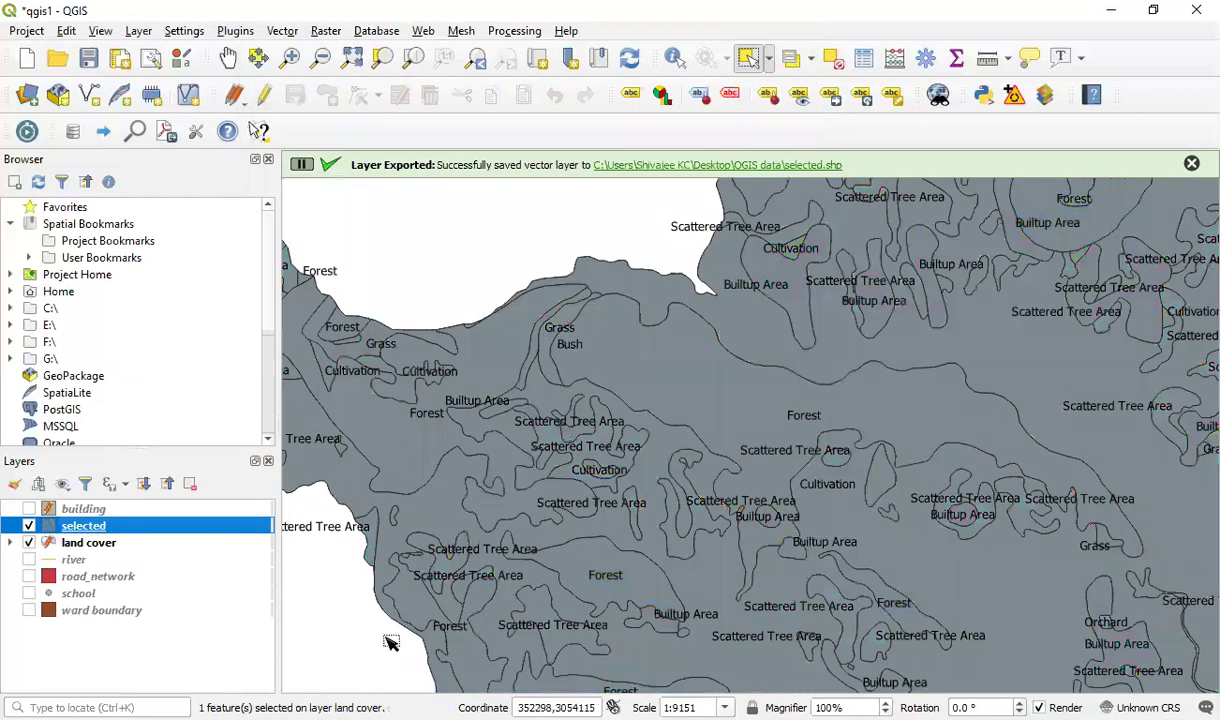
# Hide the land cover layer to view the exported selected layer on its own.
pyautogui.click(29, 543)
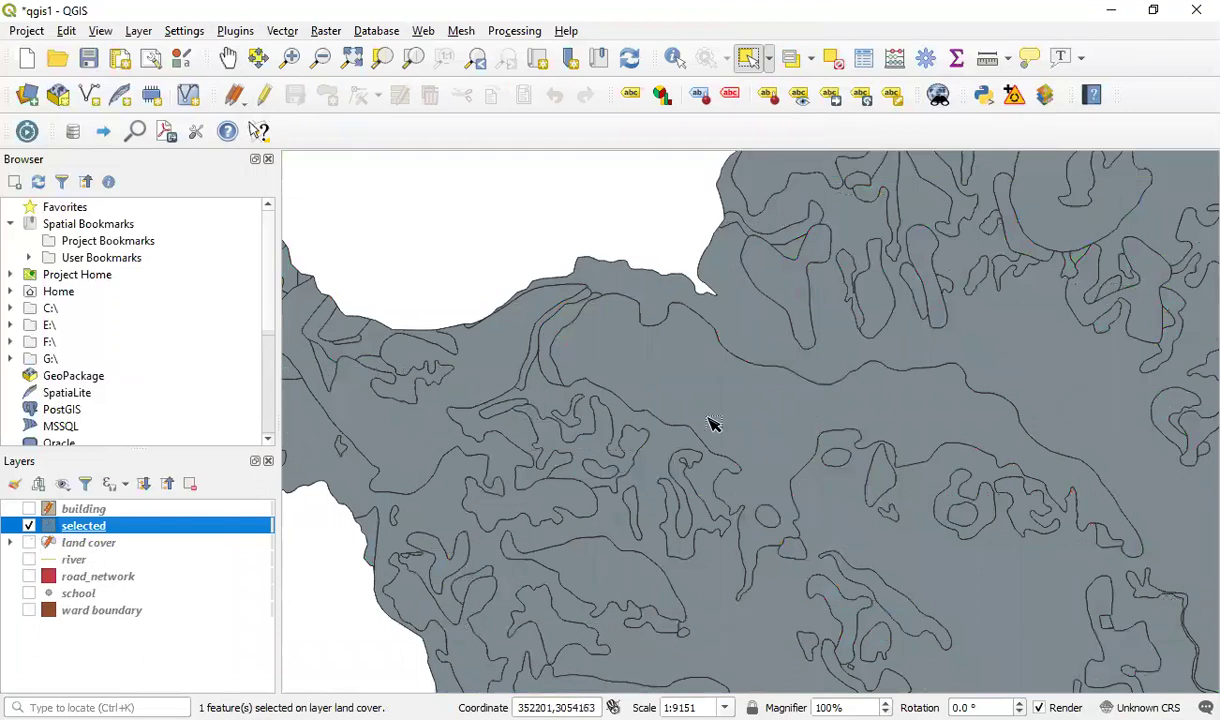
pyautogui.scroll(-1, 712, 424)
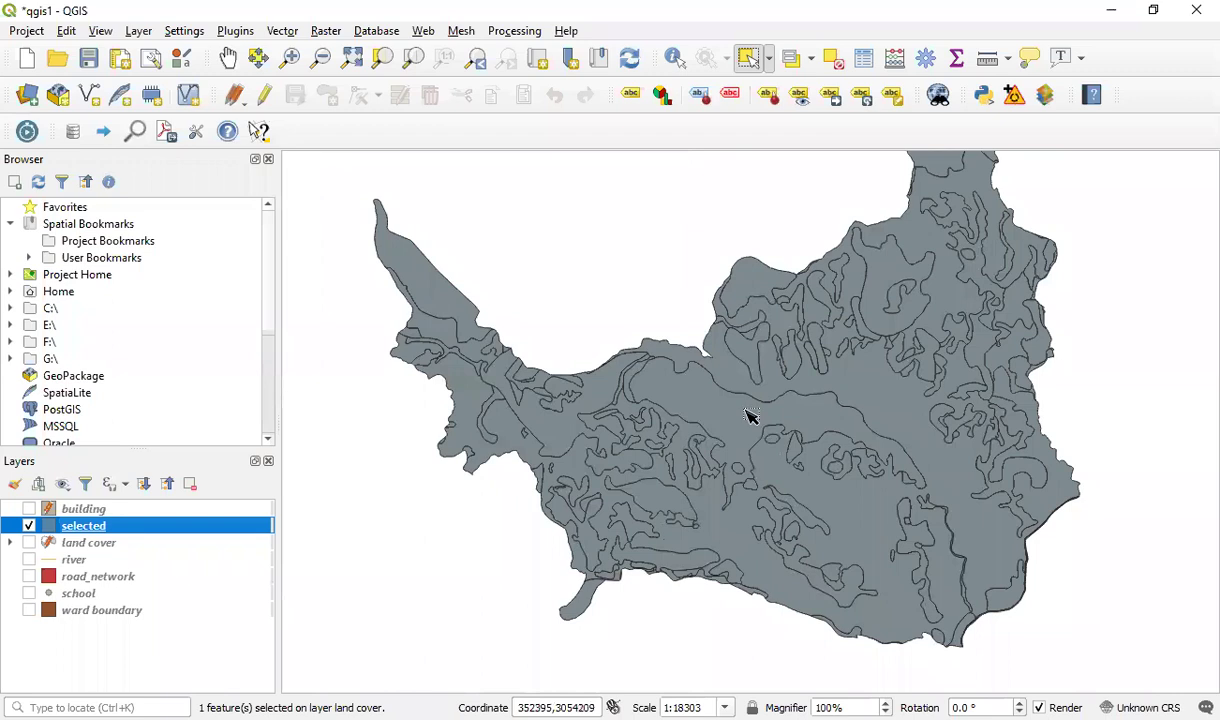
# Select the large central polygon in the exported selected layer and view it against the whole layer.
pyautogui.click(750, 416)
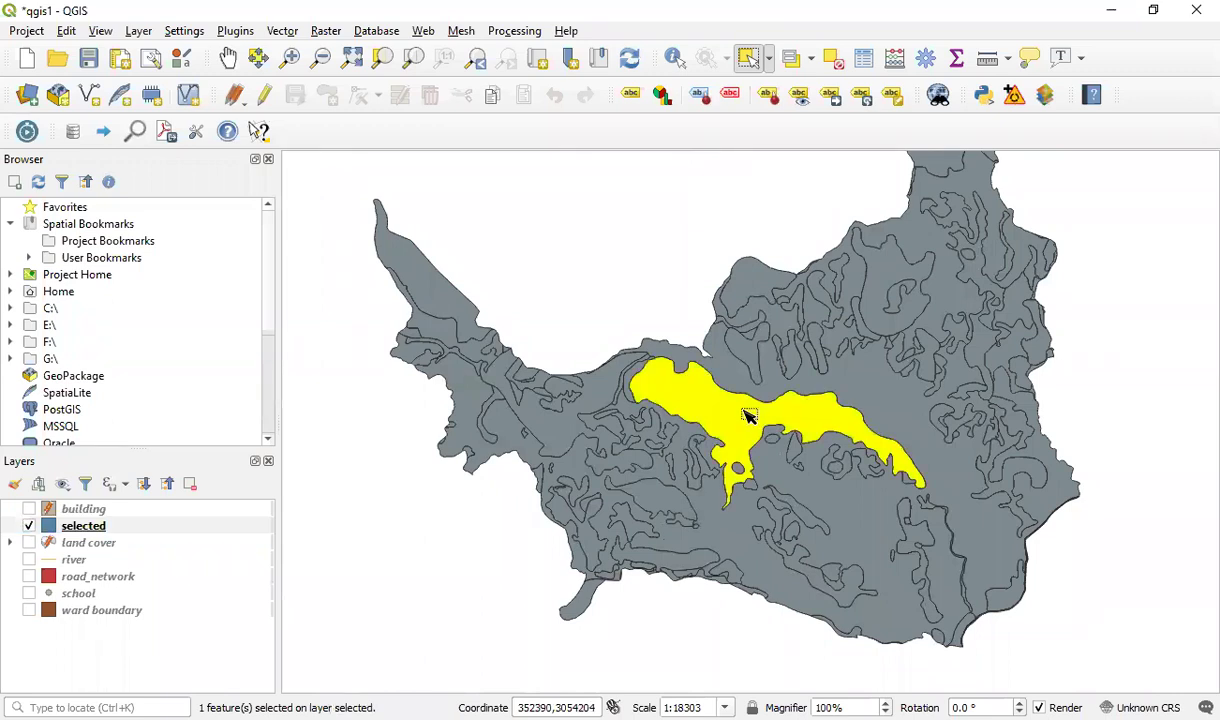
pyautogui.scroll(-2, 750, 416)
pyautogui.scroll(1, 750, 416)
pyautogui.scroll(-1, 750, 416)
pyautogui.scroll(2, 750, 416)
pyautogui.scroll(-1, 778, 400)
pyautogui.scroll(2, 780, 406)
pyautogui.scroll(-2, 770, 408)
pyautogui.scroll(2, 749, 427)
pyautogui.scroll(-3, 749, 427)
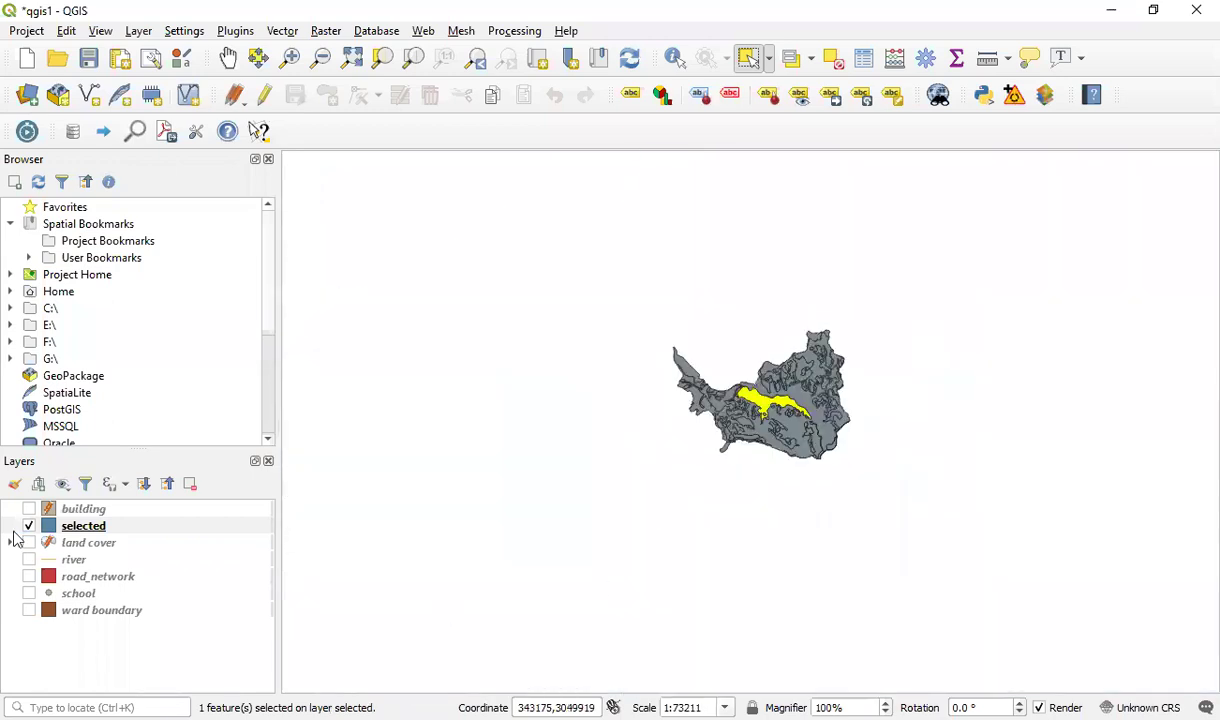
pyautogui.rightClick(100, 525)
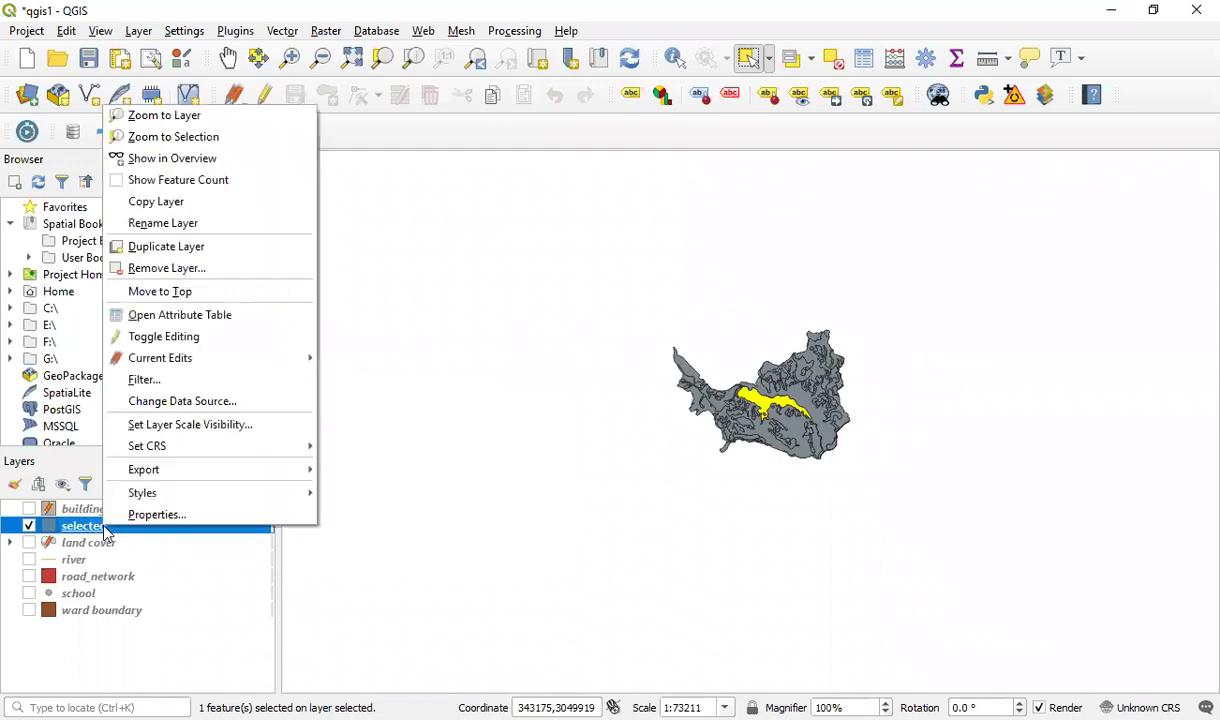
pyautogui.moveTo(265, 470)
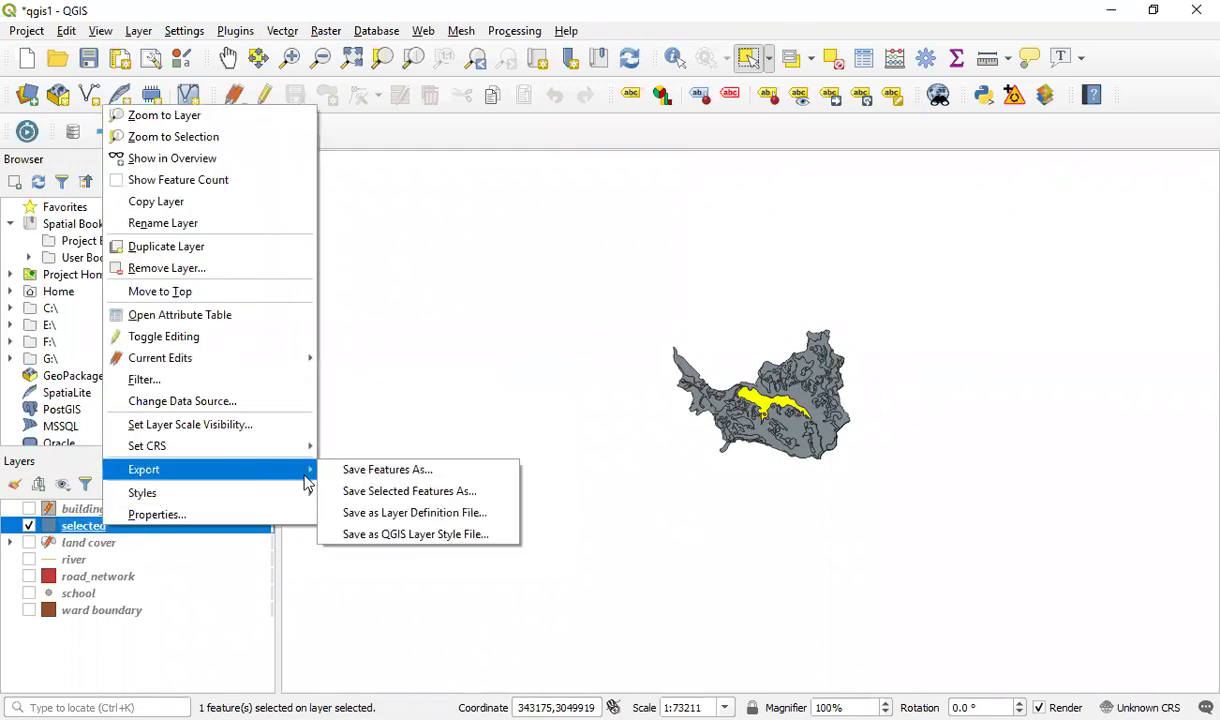
pyautogui.click(494, 489)
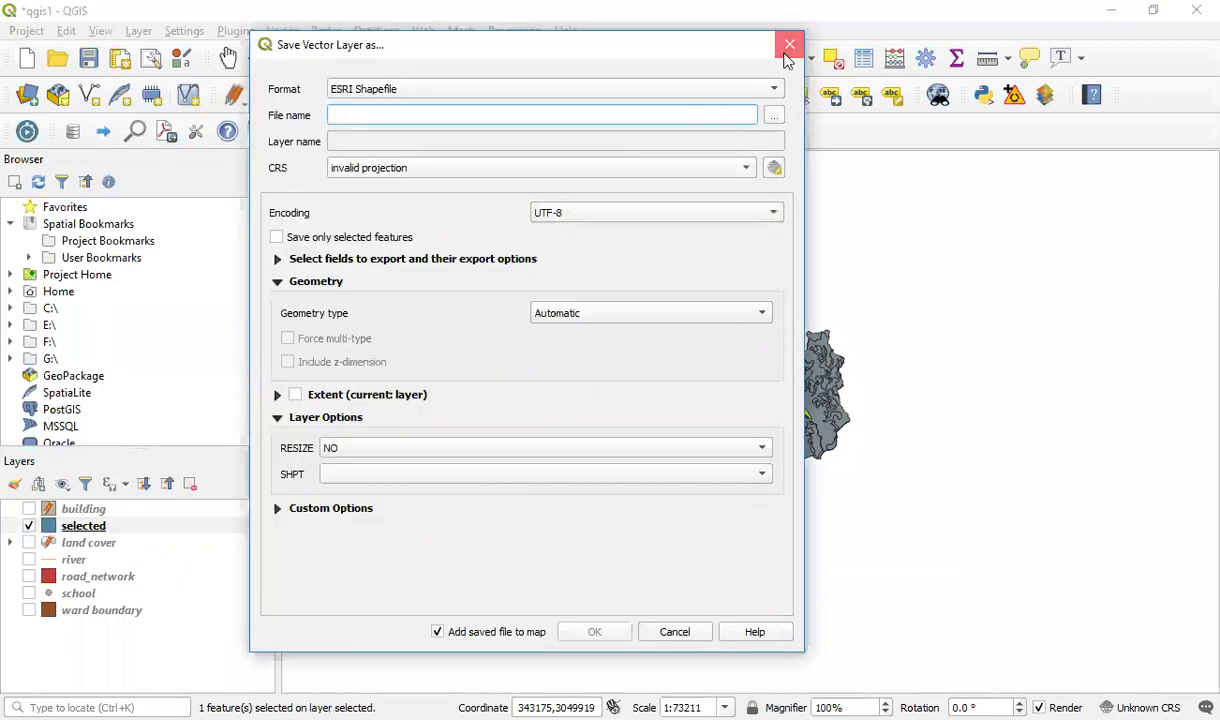
pyautogui.press('Escape')
pyautogui.scroll(-1, 754, 414)
pyautogui.scroll(2, 786, 432)
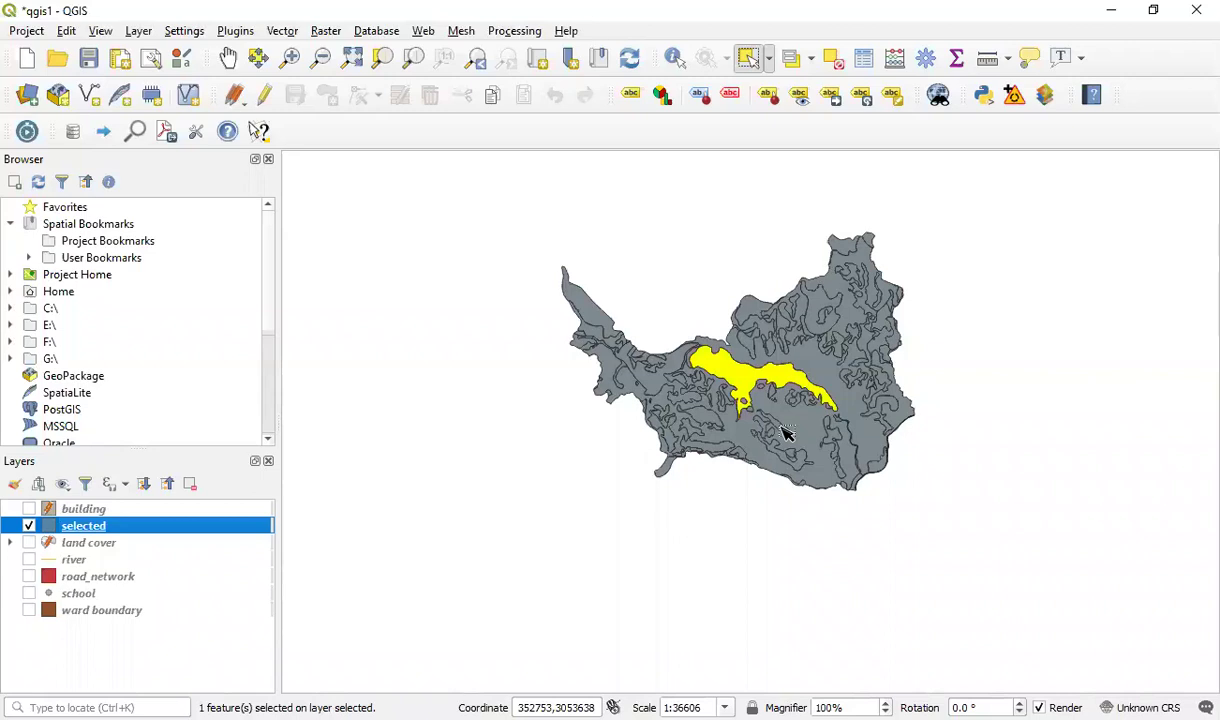
pyautogui.hotkey('alt', 'Tab')
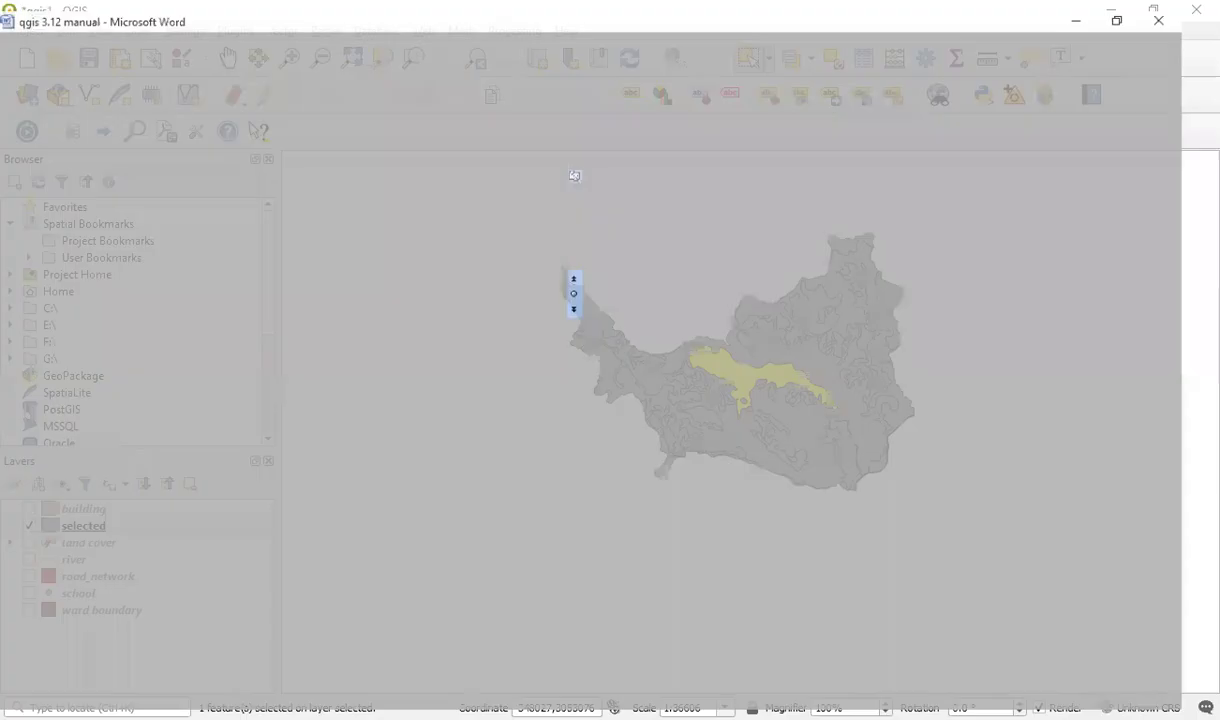
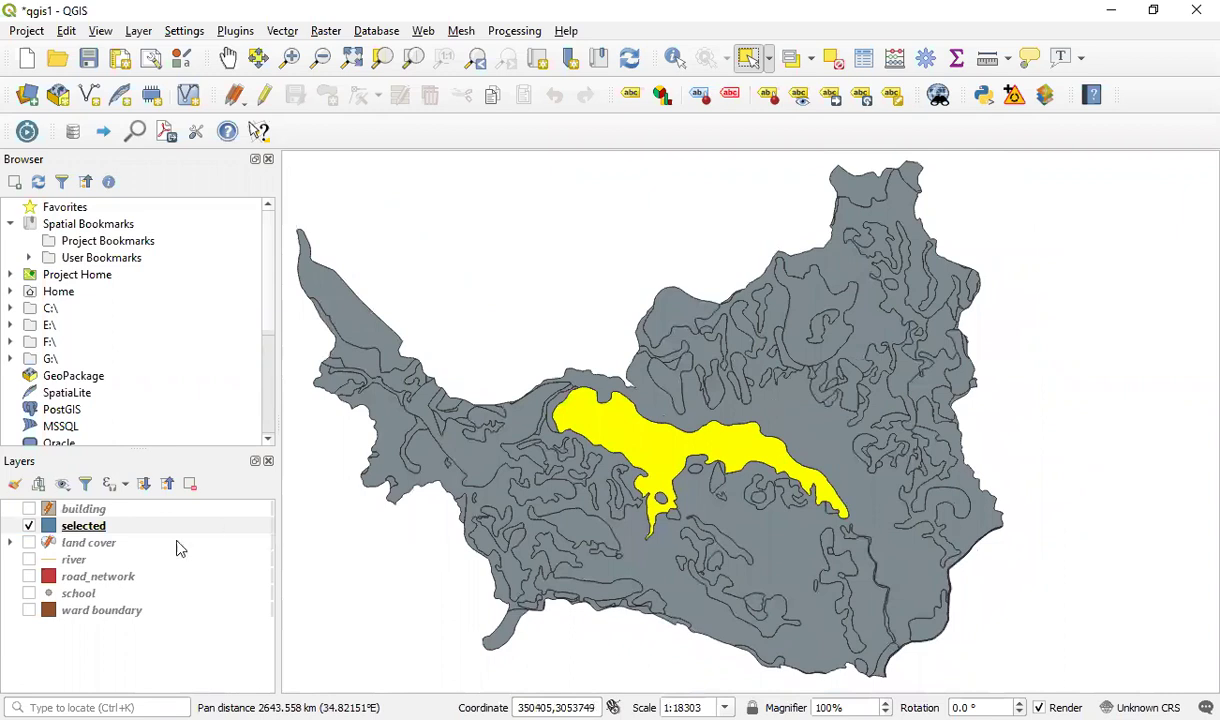
# Check the source coordinate reference system of the selected layer in its properties.
pyautogui.rightClick(88, 528)
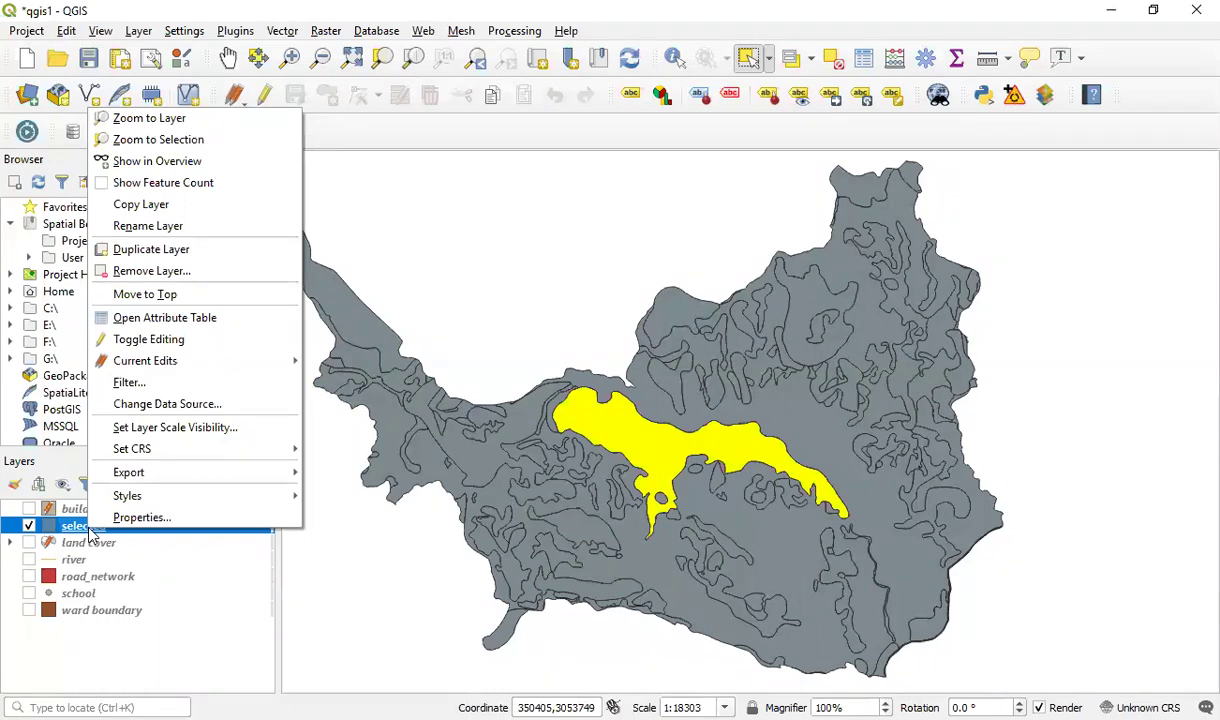
pyautogui.click(170, 517)
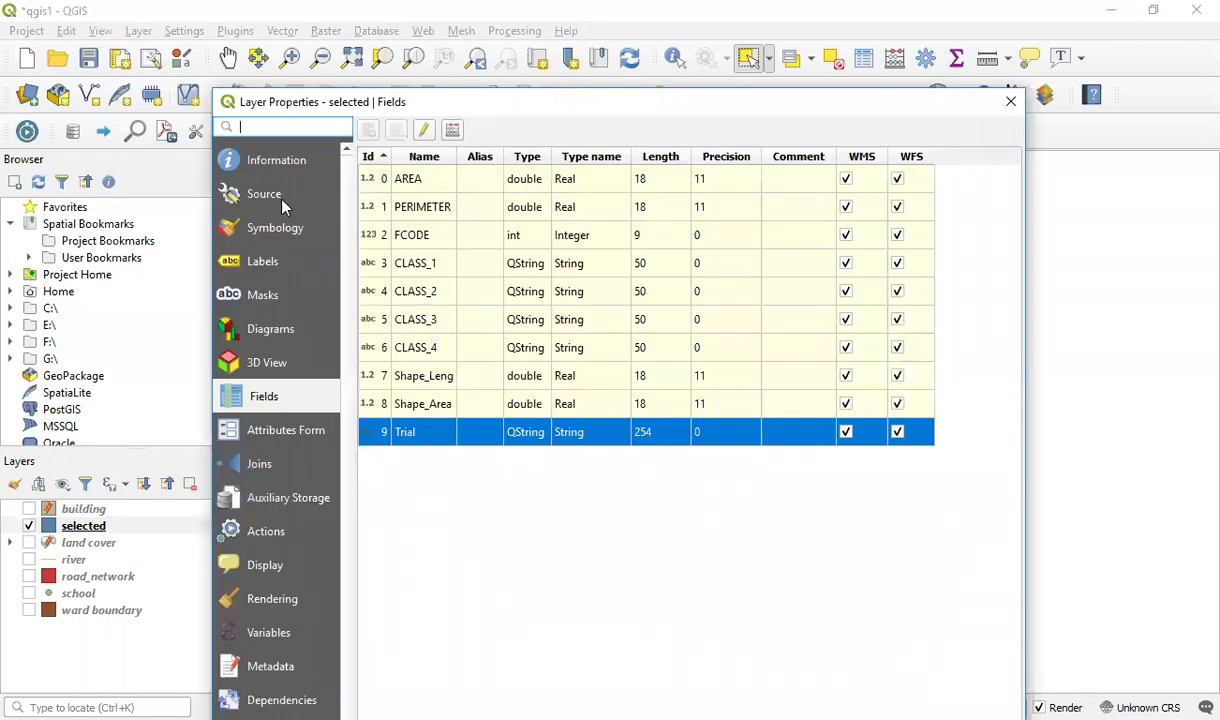
pyautogui.click(260, 195)
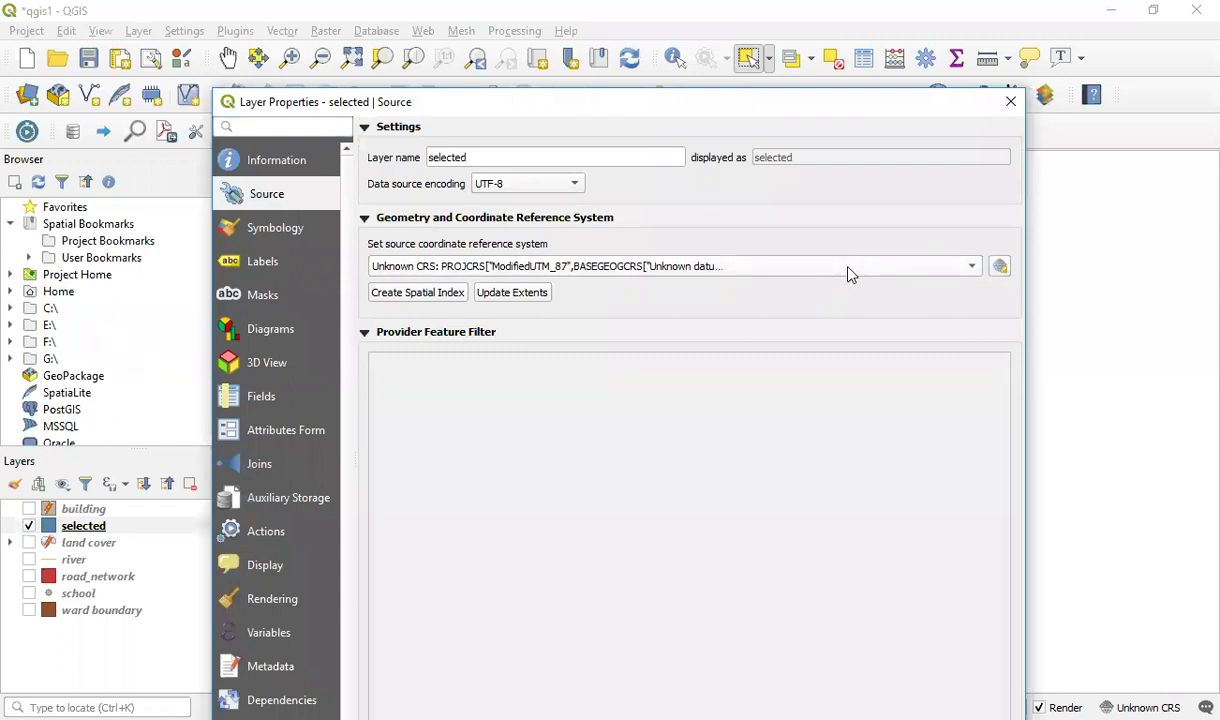
pyautogui.click(1010, 101)
pyautogui.click(92, 520)
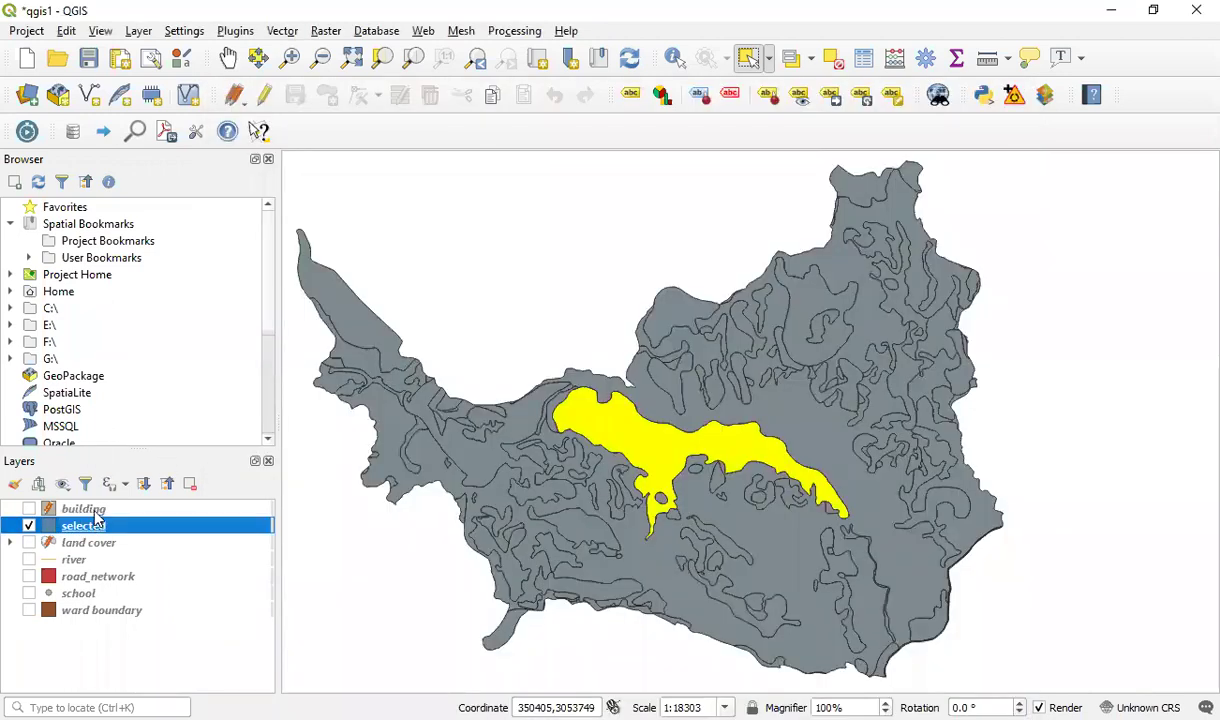
# Show the building layer and open its source coordinate reference system definition for Nepal_Nagarkot_TM.
pyautogui.click(30, 509)
pyautogui.rightClick(106, 509)
pyautogui.click(185, 503)
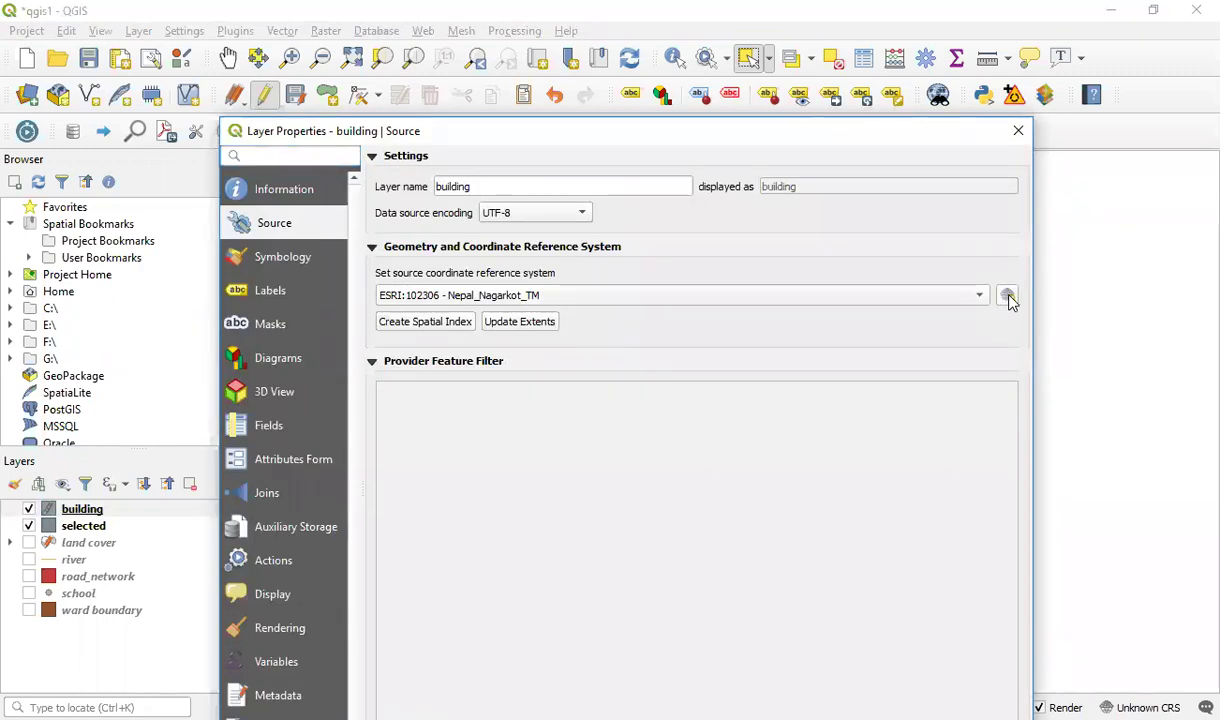
pyautogui.click(1008, 298)
pyautogui.click(561, 129)
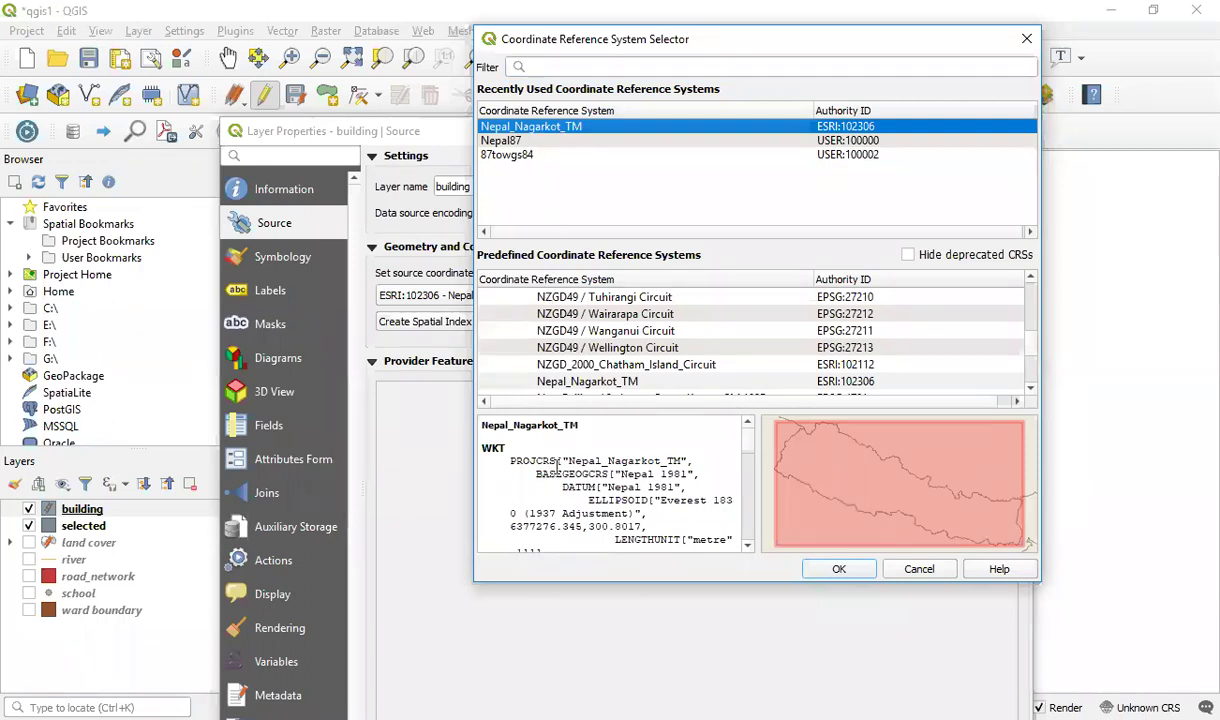
# Copy the Proj4 definition of Nepal_Nagarkot_TM, including its Proj4 heading, and leave the building layer's coordinate system unchanged.
pyautogui.scroll(-3, 553, 470)
pyautogui.scroll(-8, 556, 464)
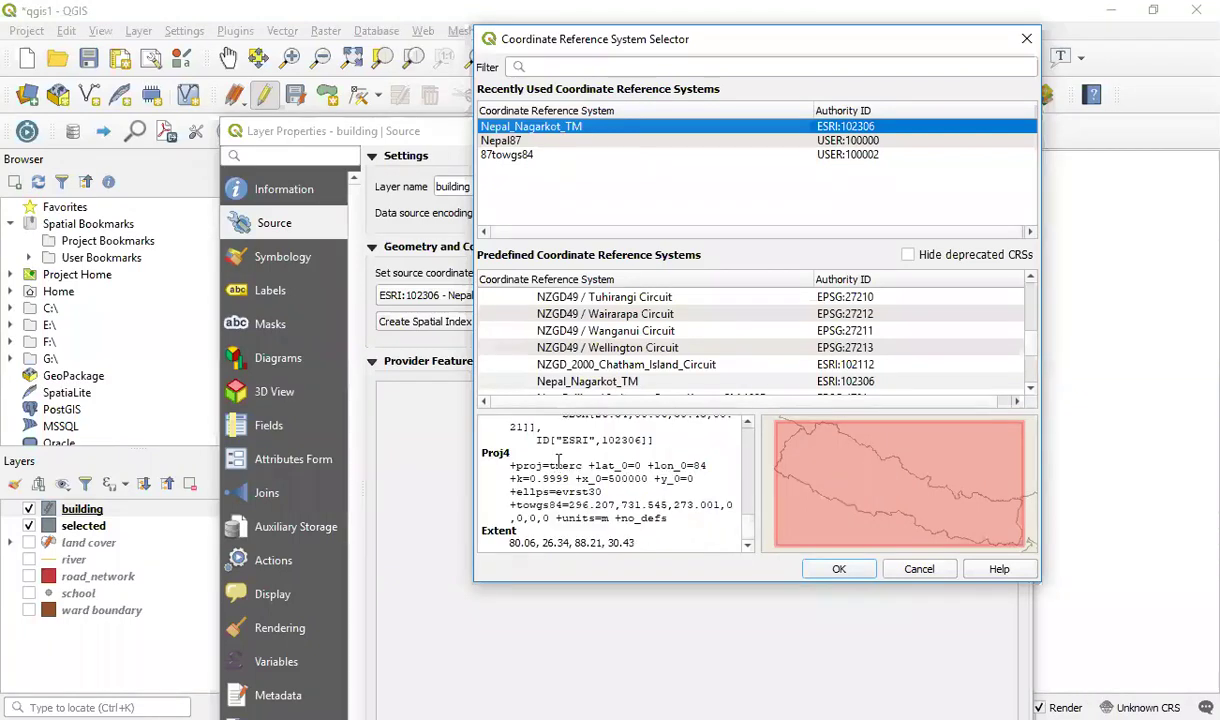
pyautogui.scroll(6, 557, 463)
pyautogui.scroll(2, 559, 460)
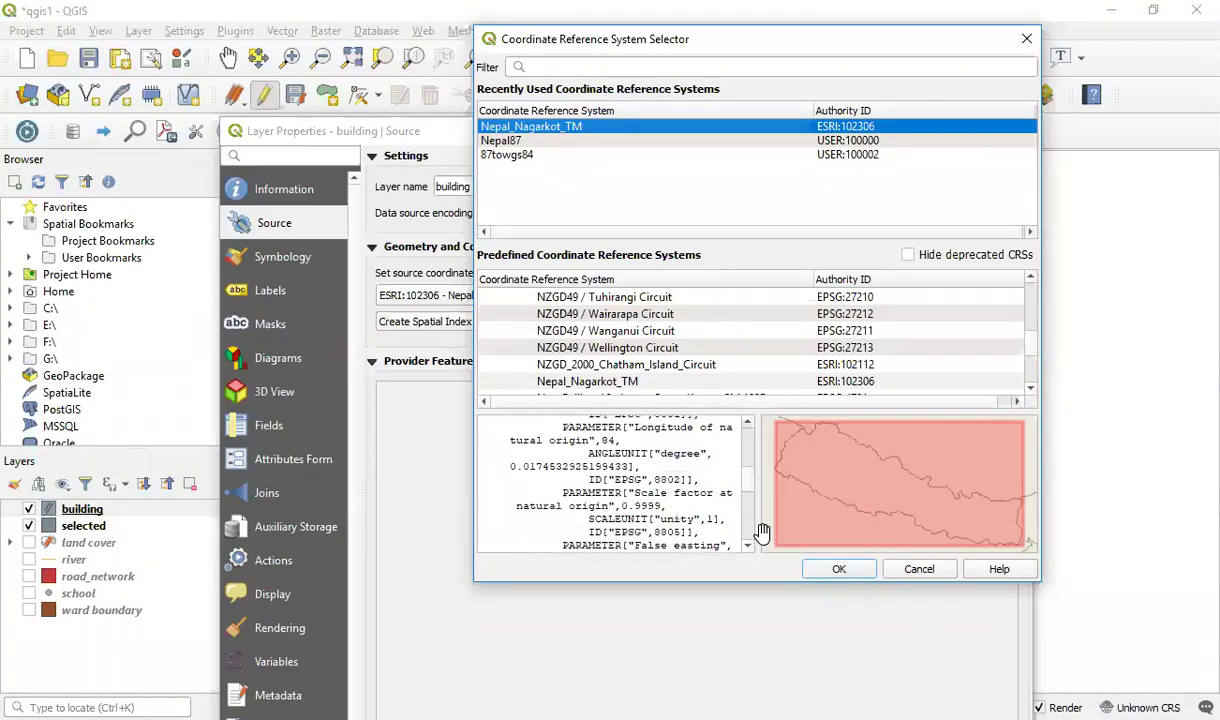
pyautogui.click(748, 515)
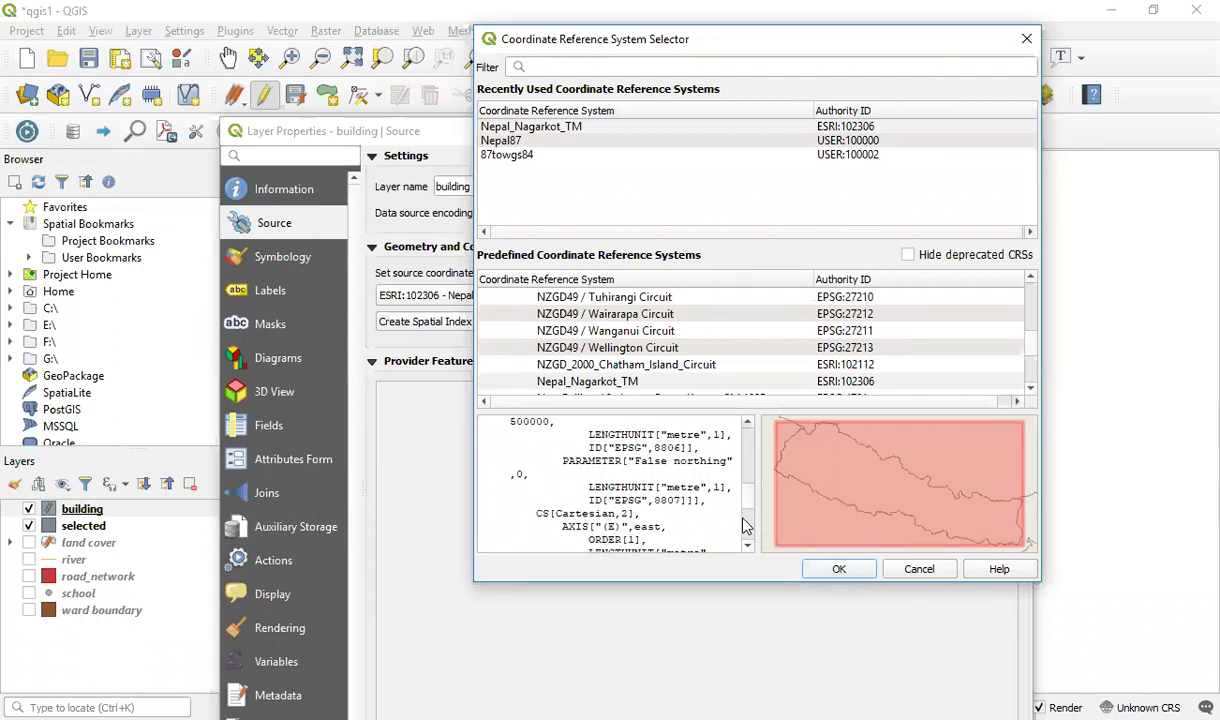
pyautogui.scroll(-3, 754, 518)
pyautogui.scroll(6, 673, 498)
pyautogui.scroll(4, 673, 498)
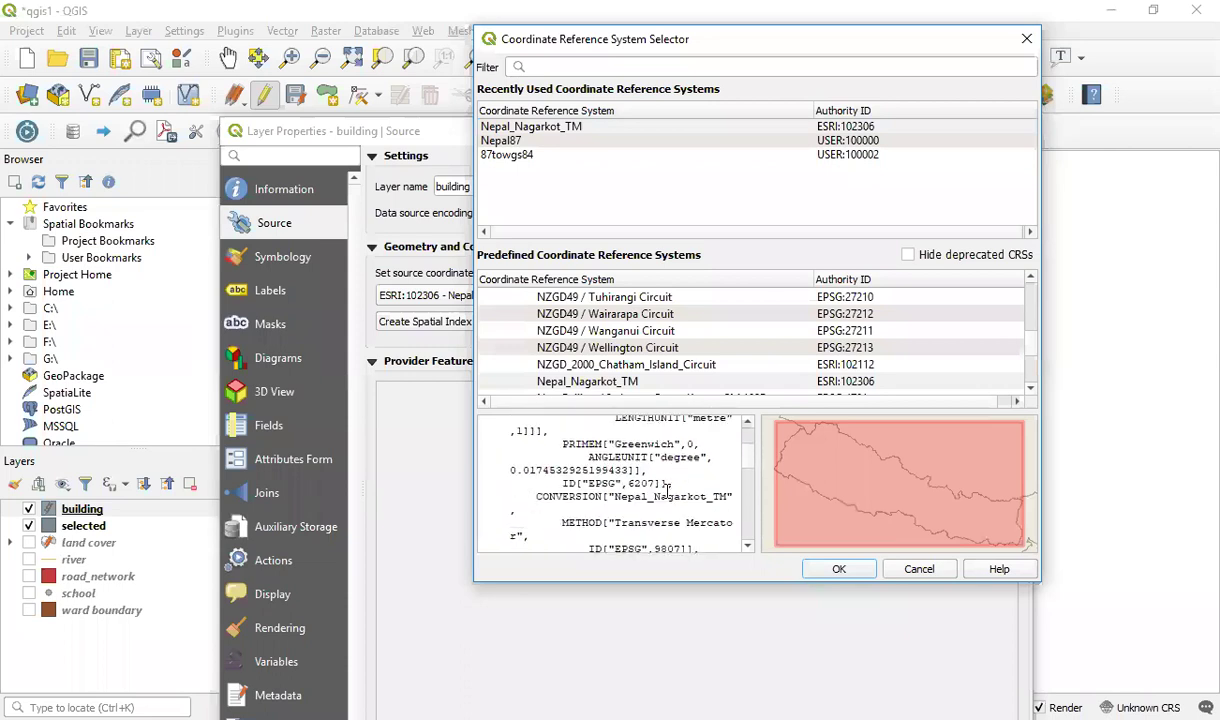
pyautogui.scroll(-5, 666, 490)
pyautogui.scroll(-6, 666, 490)
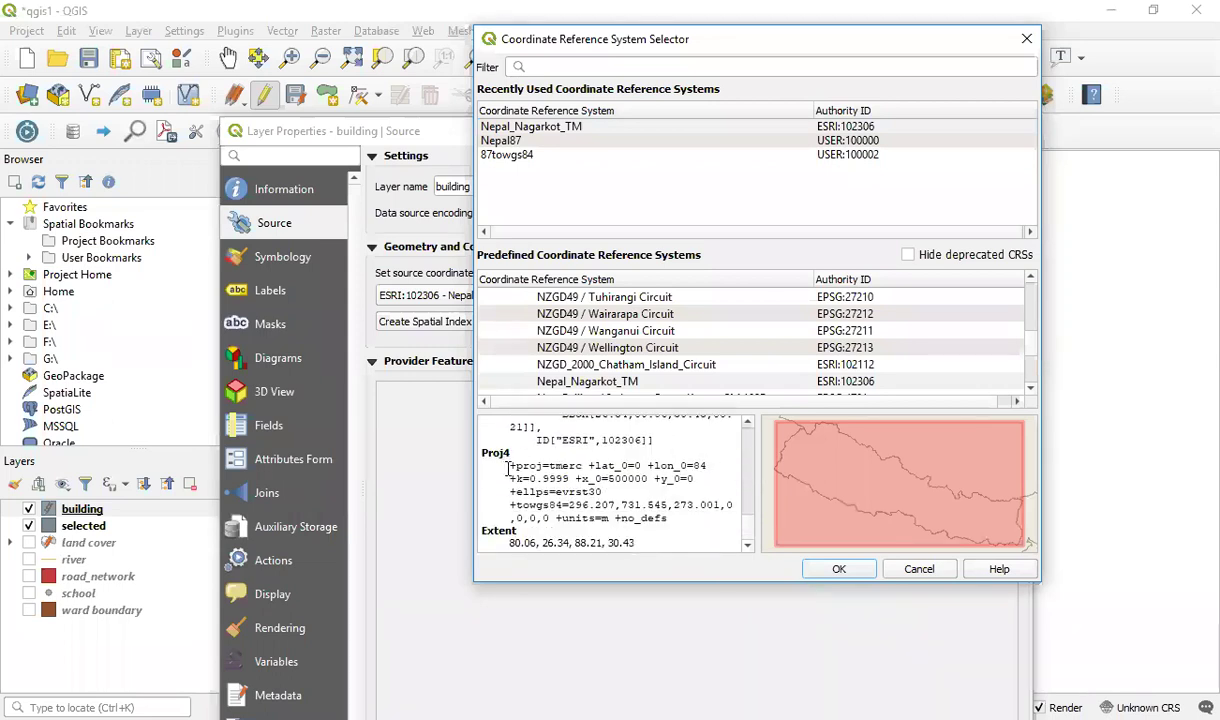
pyautogui.moveTo(480, 453); pyautogui.dragTo(675, 520)
pyautogui.hotkey('ctrl', 'c')
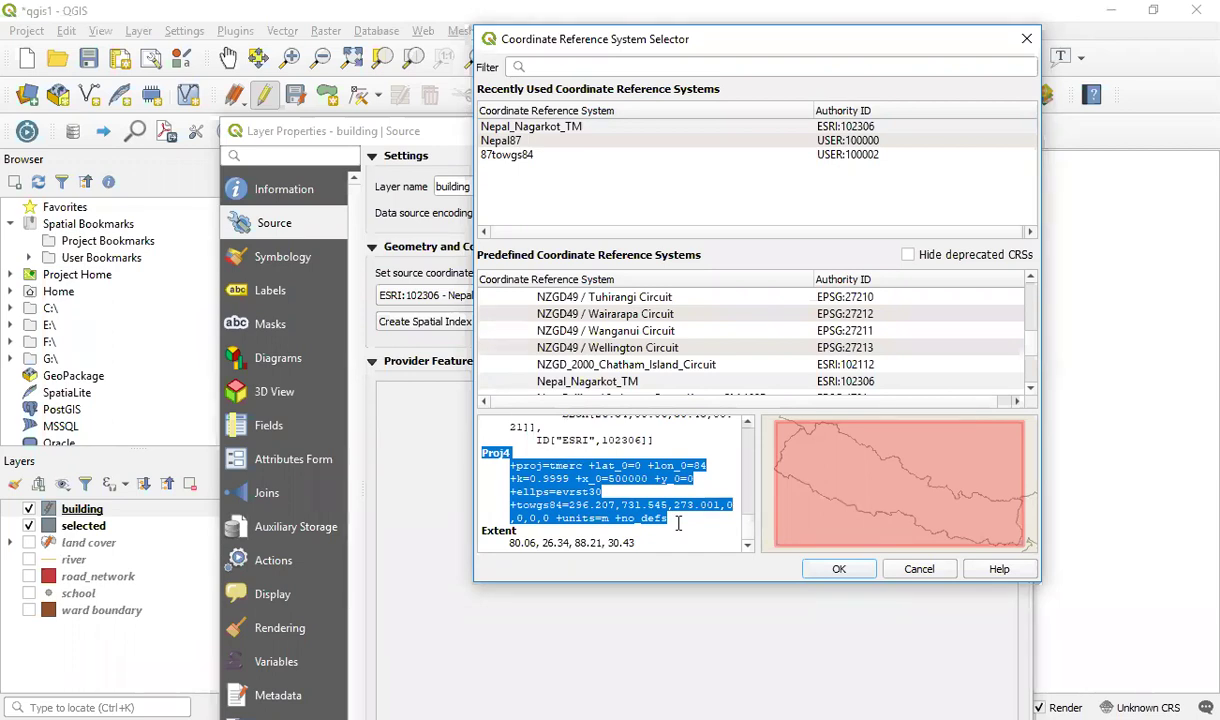
pyautogui.click(1027, 42)
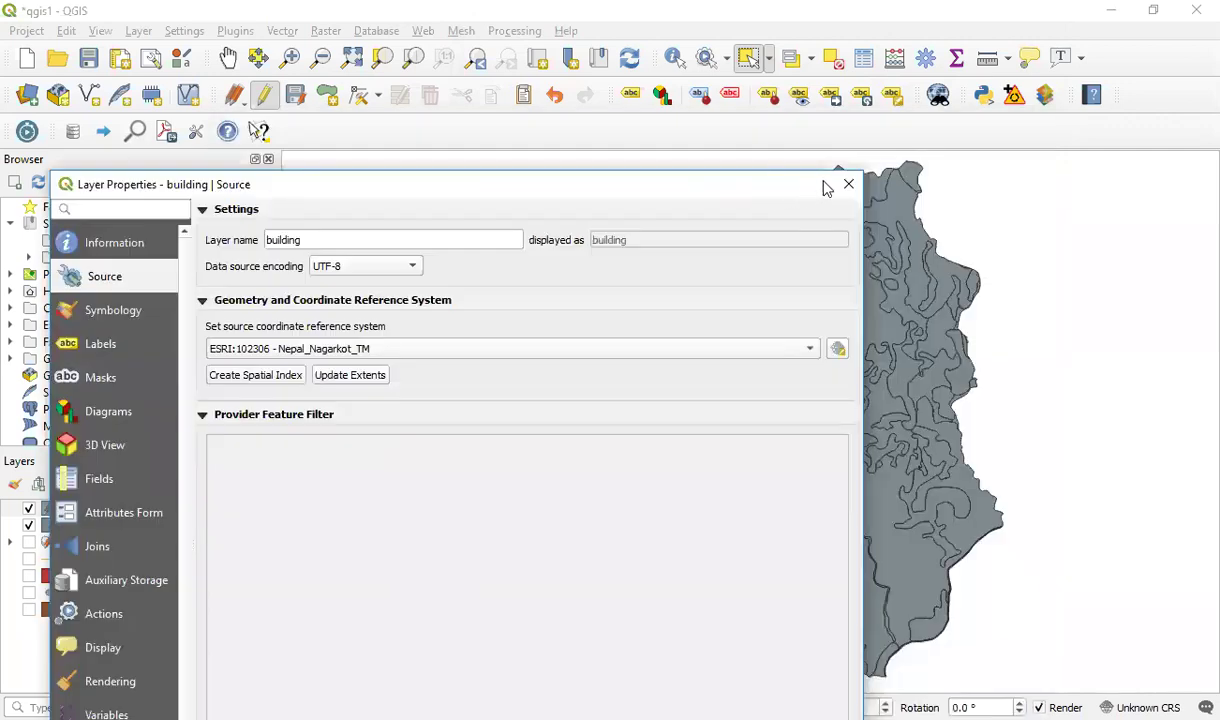
pyautogui.click(846, 182)
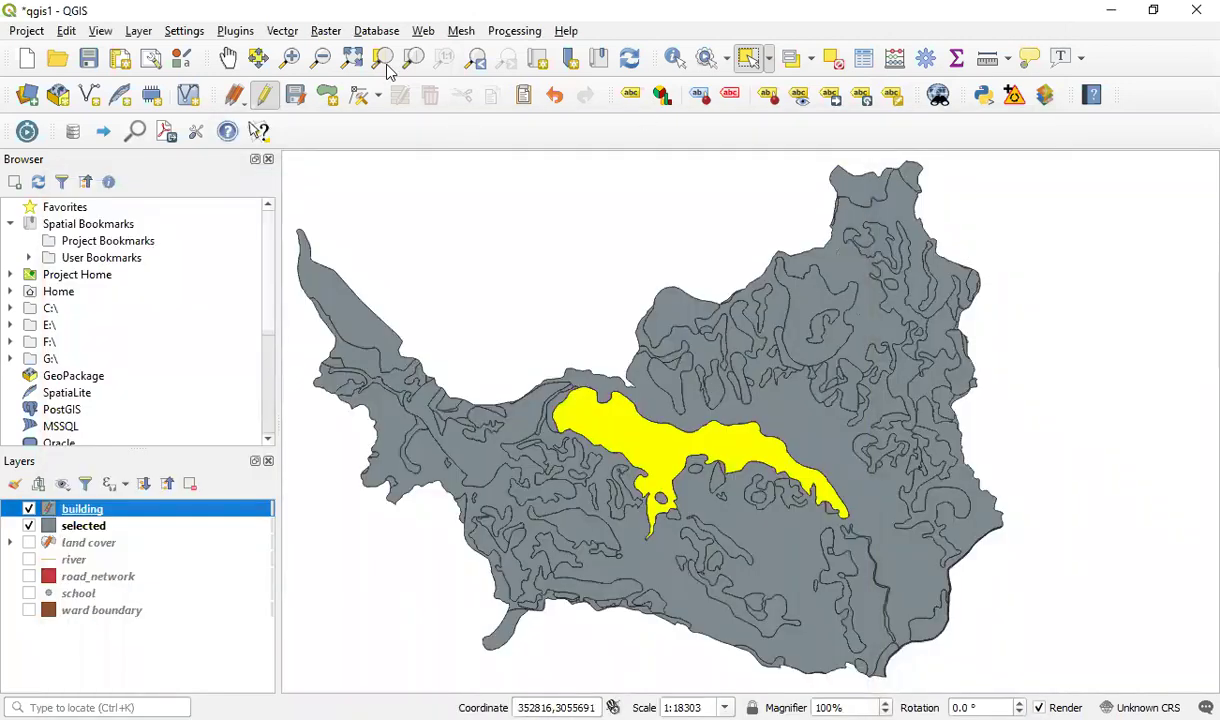
# Add a new custom coordinate reference system definition named Nepal81.
pyautogui.click(190, 38)
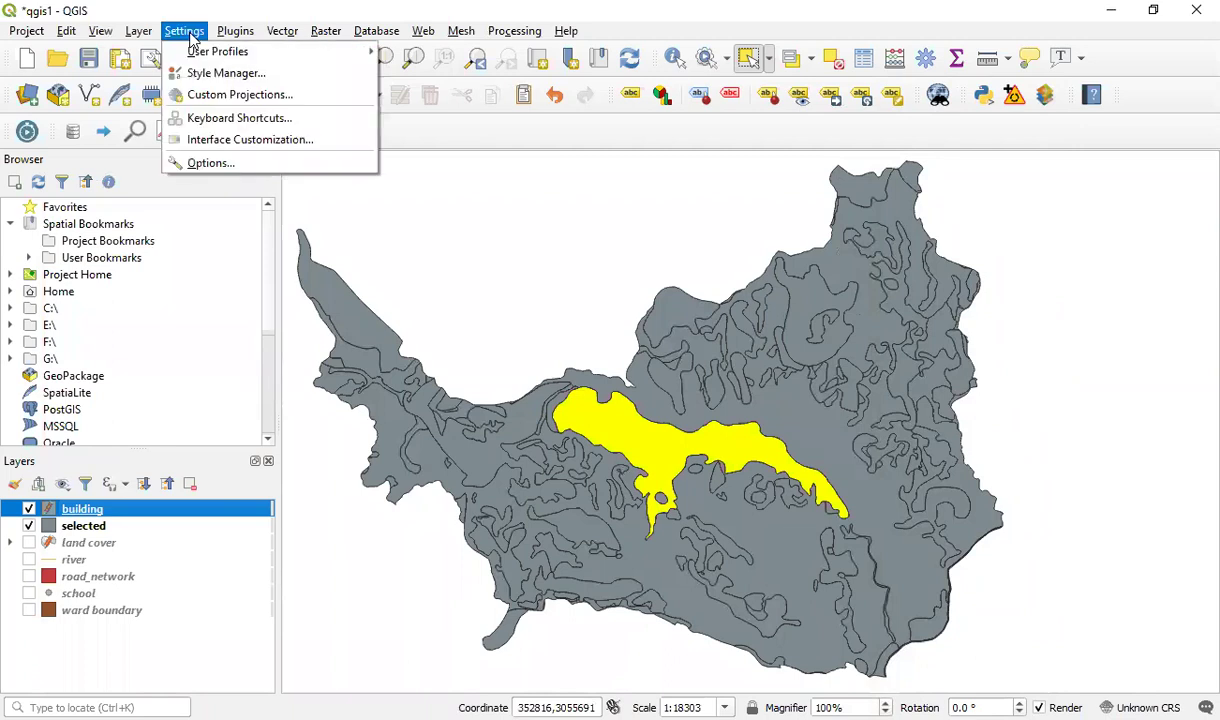
pyautogui.click(237, 96)
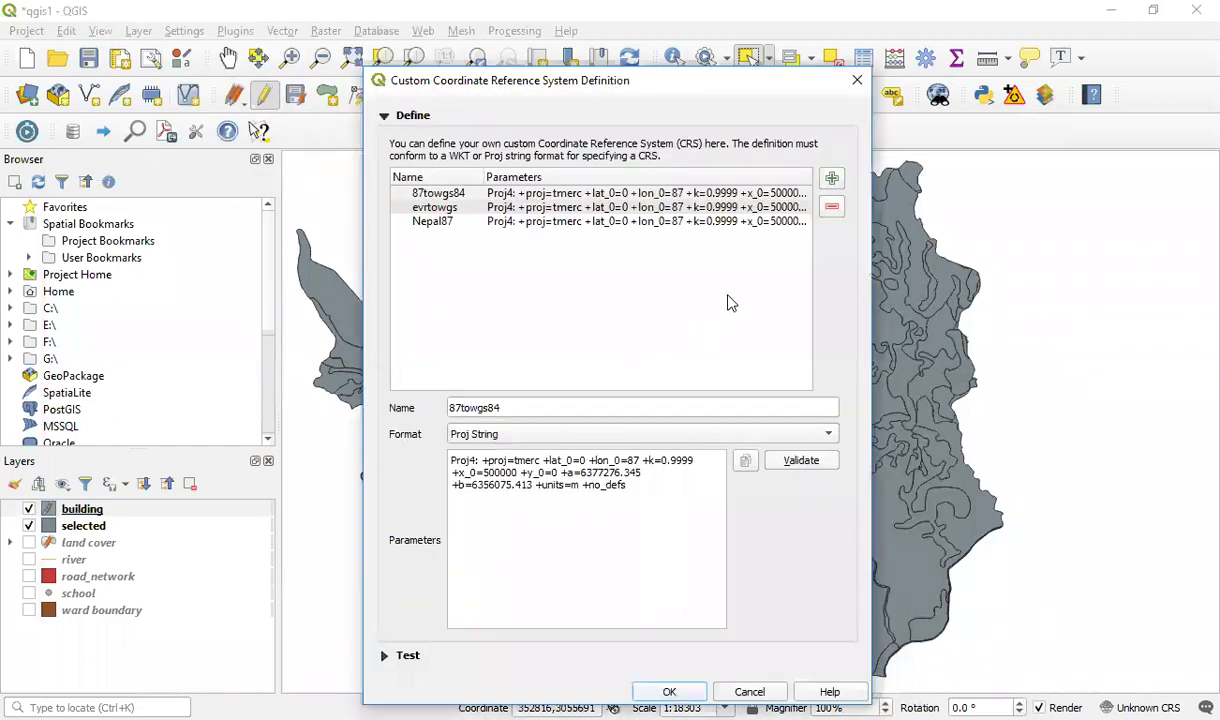
pyautogui.moveTo(640, 98); pyautogui.dragTo(595, 133)
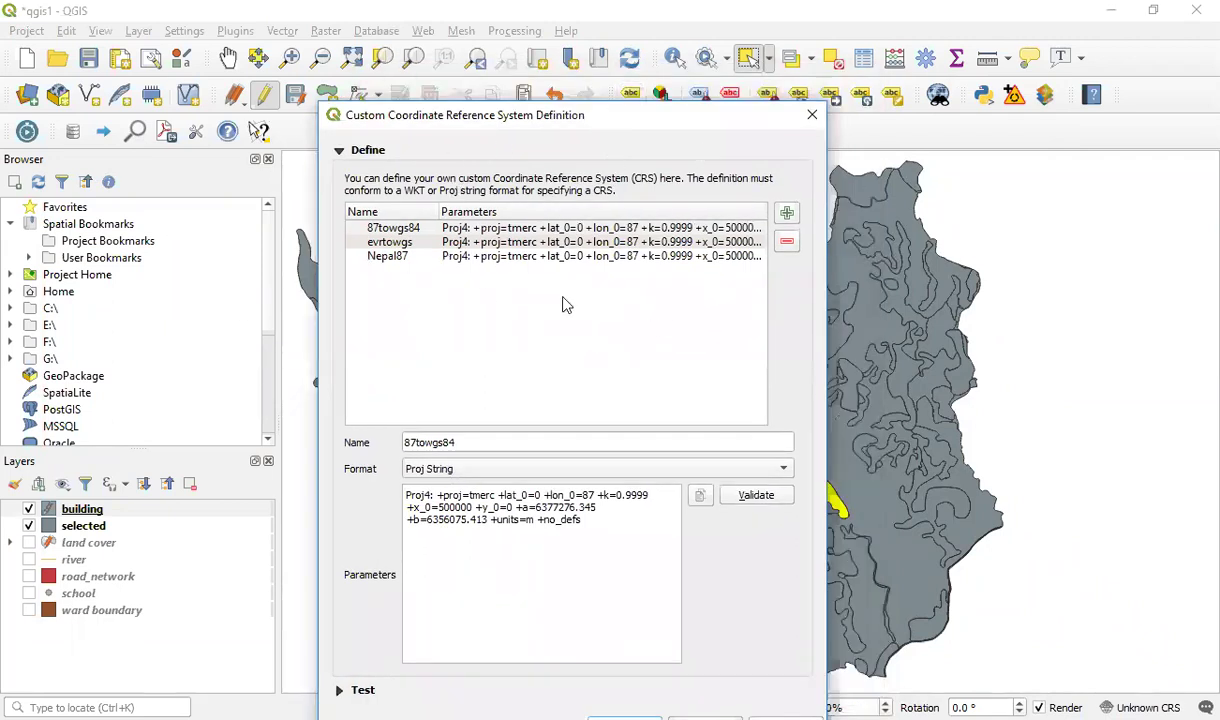
pyautogui.click(786, 215)
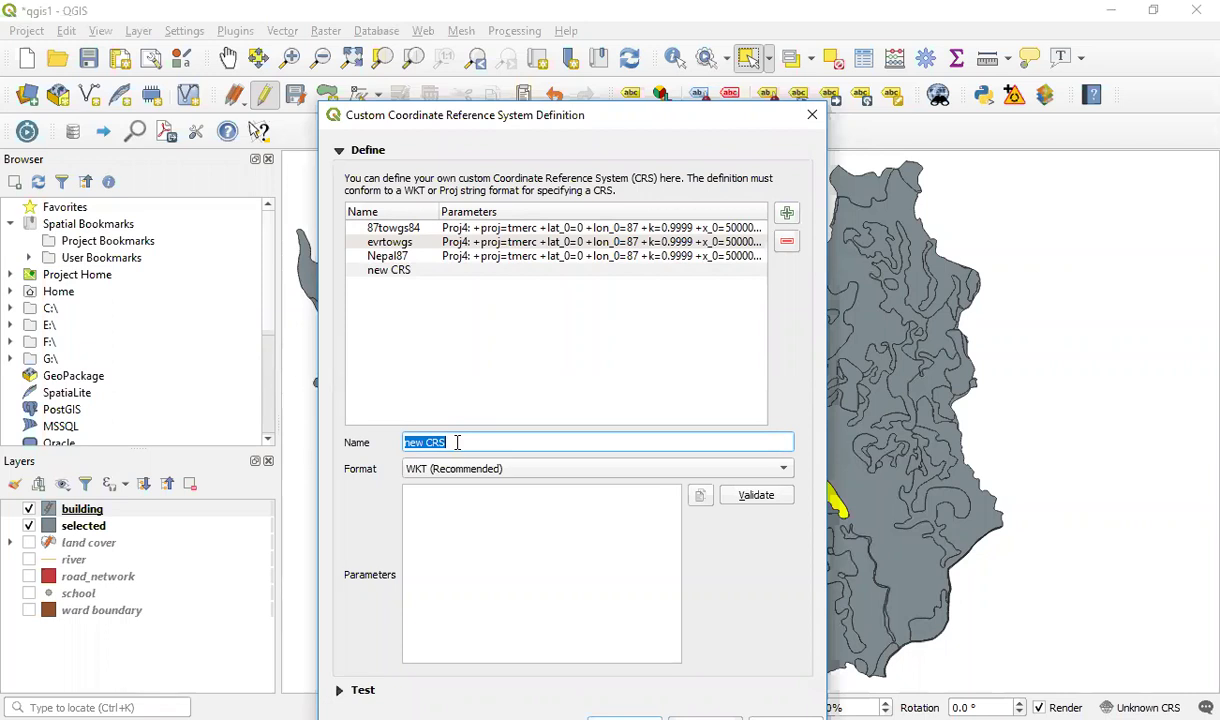
pyautogui.write('NE')
pyautogui.press('BackSpace')
pyautogui.write('epal')
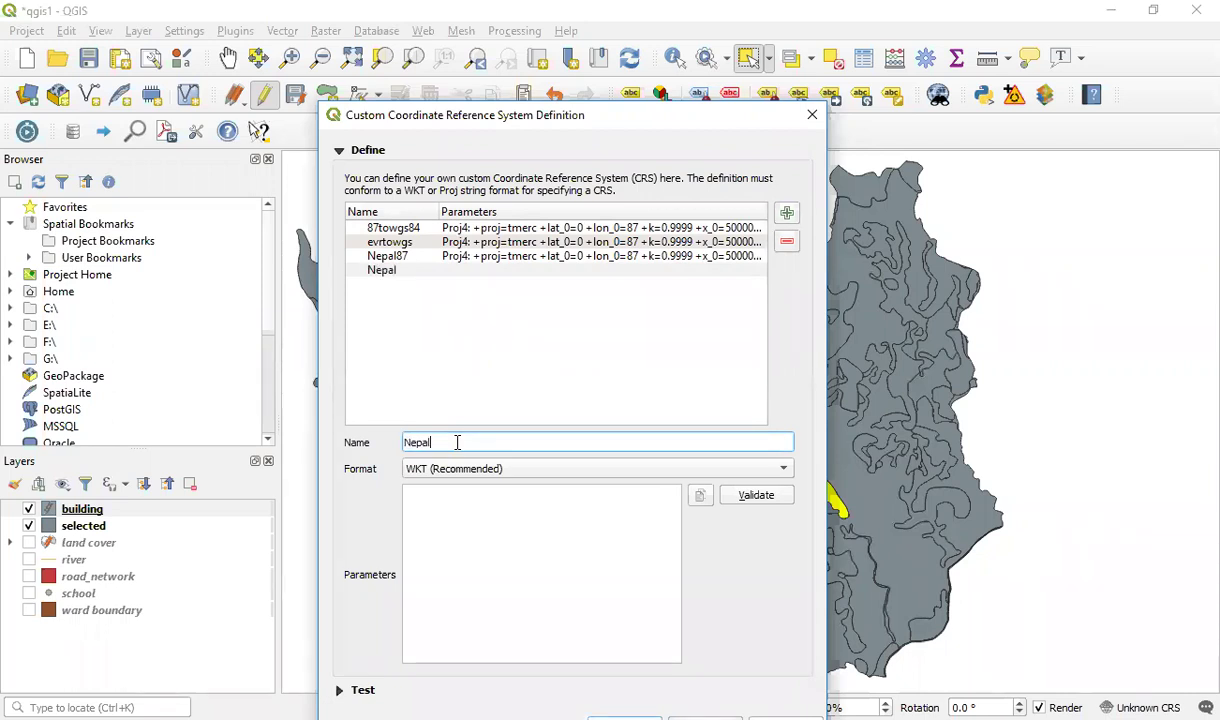
pyautogui.write('81')
# Set the Nepal81 format to Proj String, paste the copied Proj4 definition as parameters and add a colon after Proj4.
pyautogui.click(560, 472)
pyautogui.click(537, 489)
pyautogui.click(615, 470)
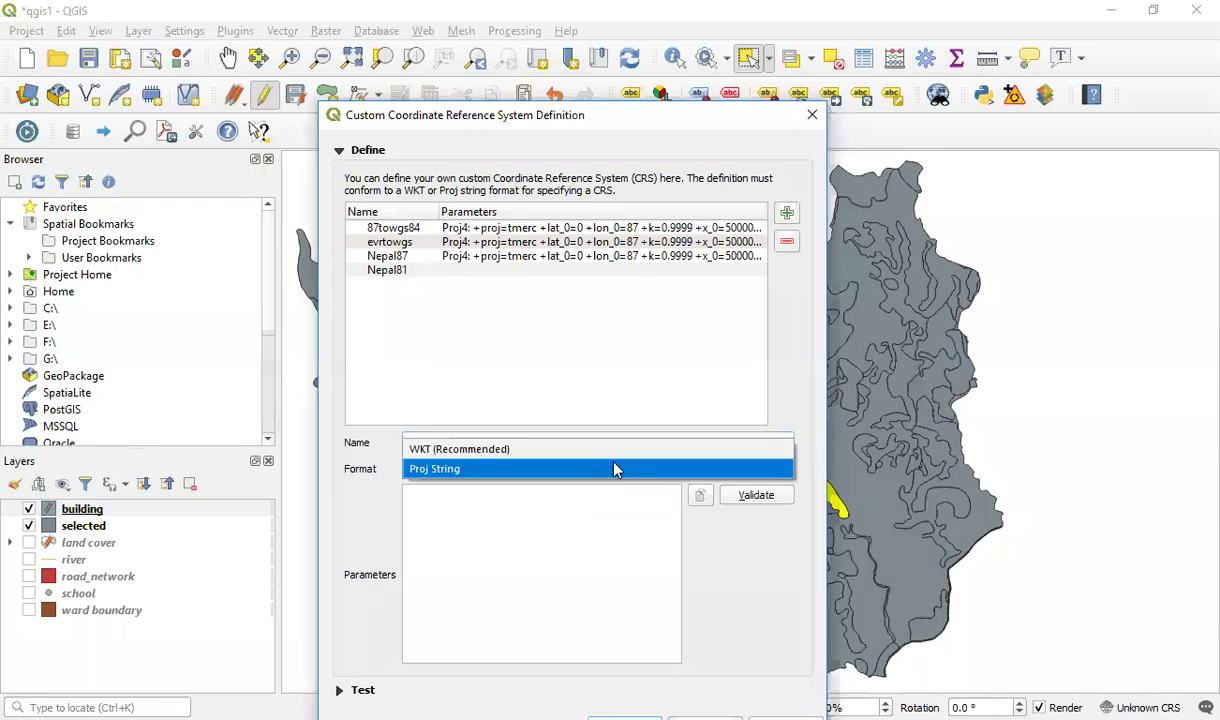
pyautogui.click(530, 472)
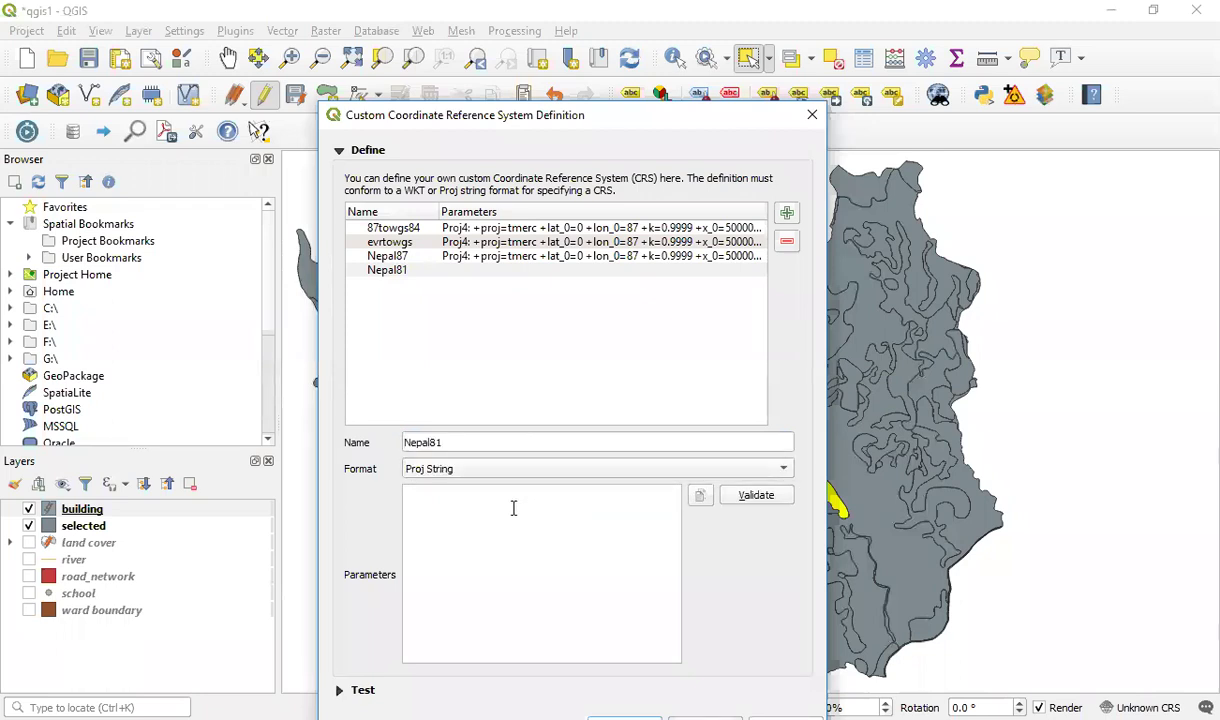
pyautogui.click(513, 508)
pyautogui.hotkey('ctrl', 'v')
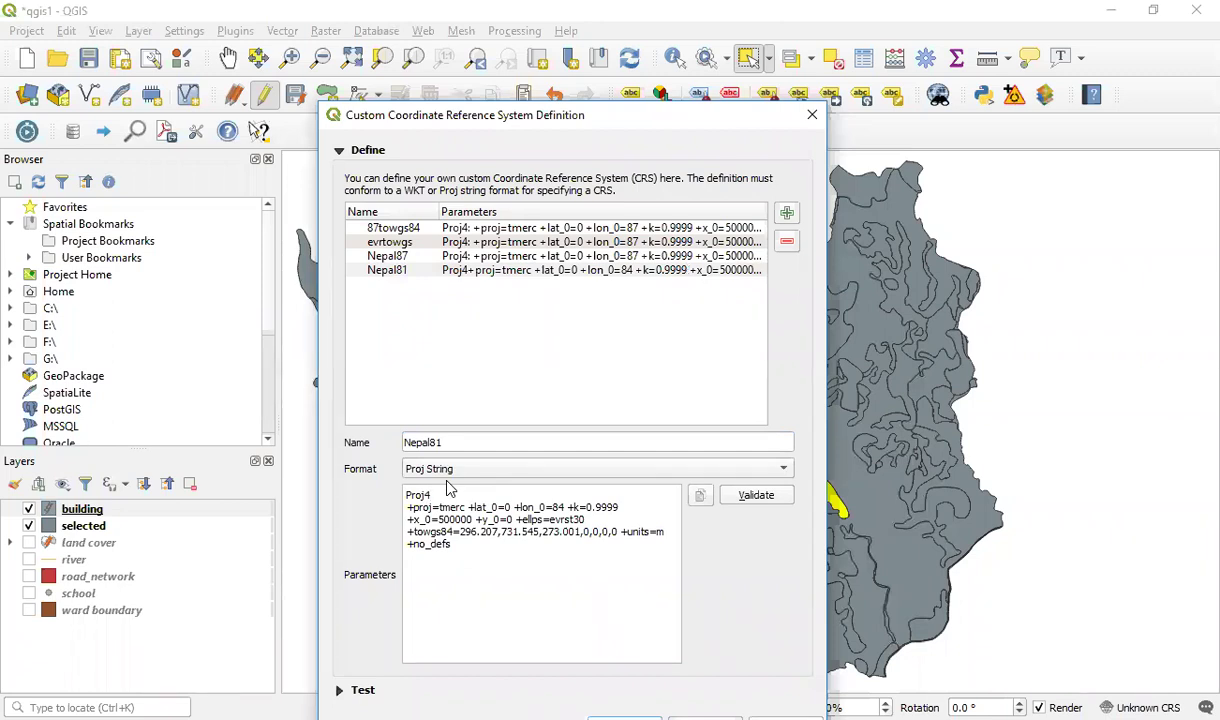
pyautogui.write(':')
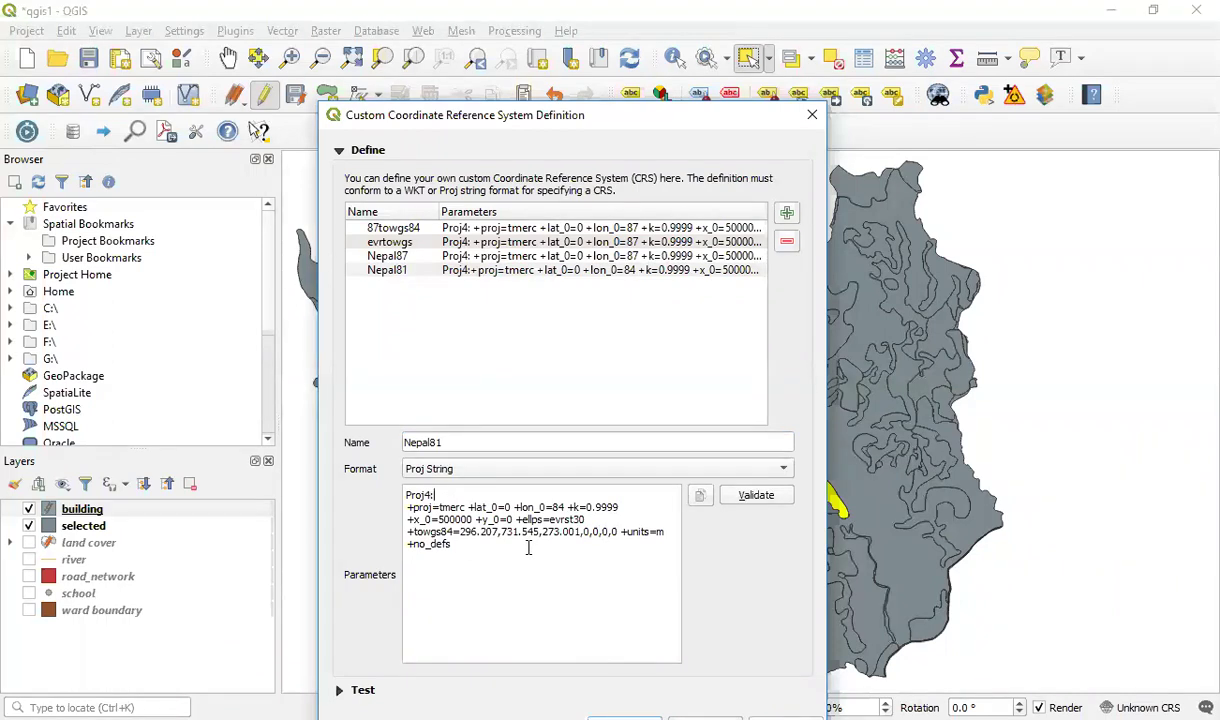
# Set the central meridian lon_0 to 81 in the Nepal81 parameters and validate the definition.
pyautogui.click(566, 508)
pyautogui.press('BackSpace')
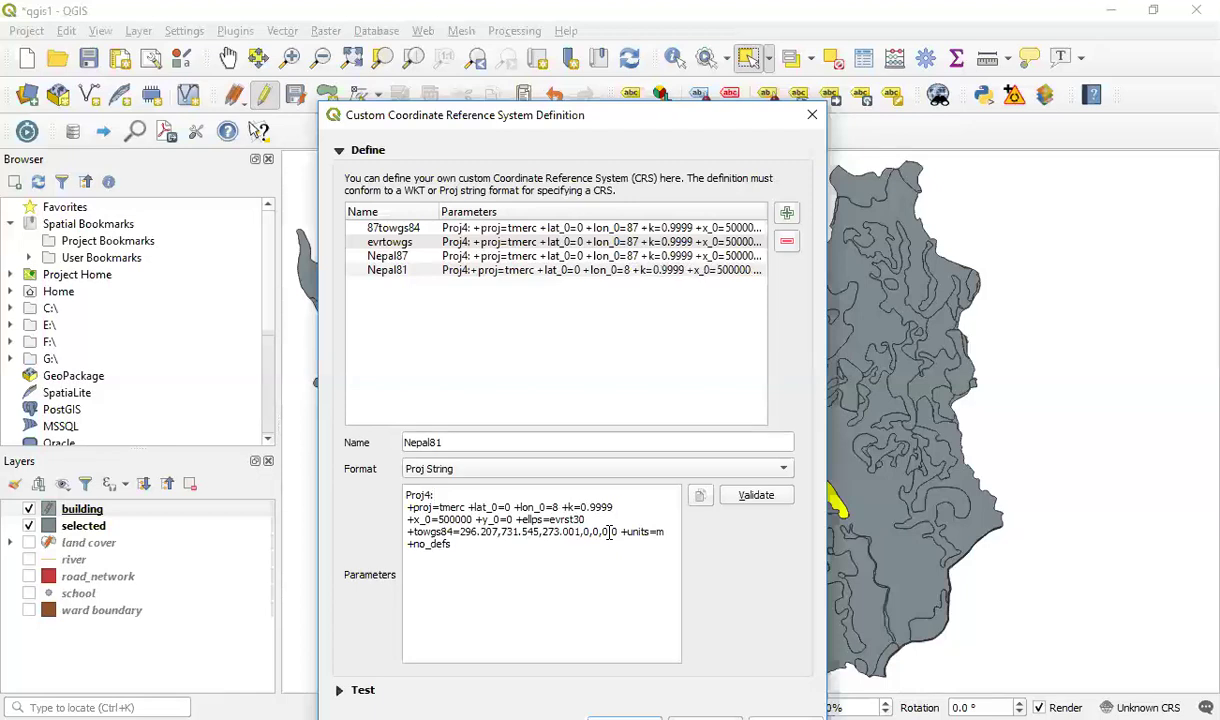
pyautogui.write('1')
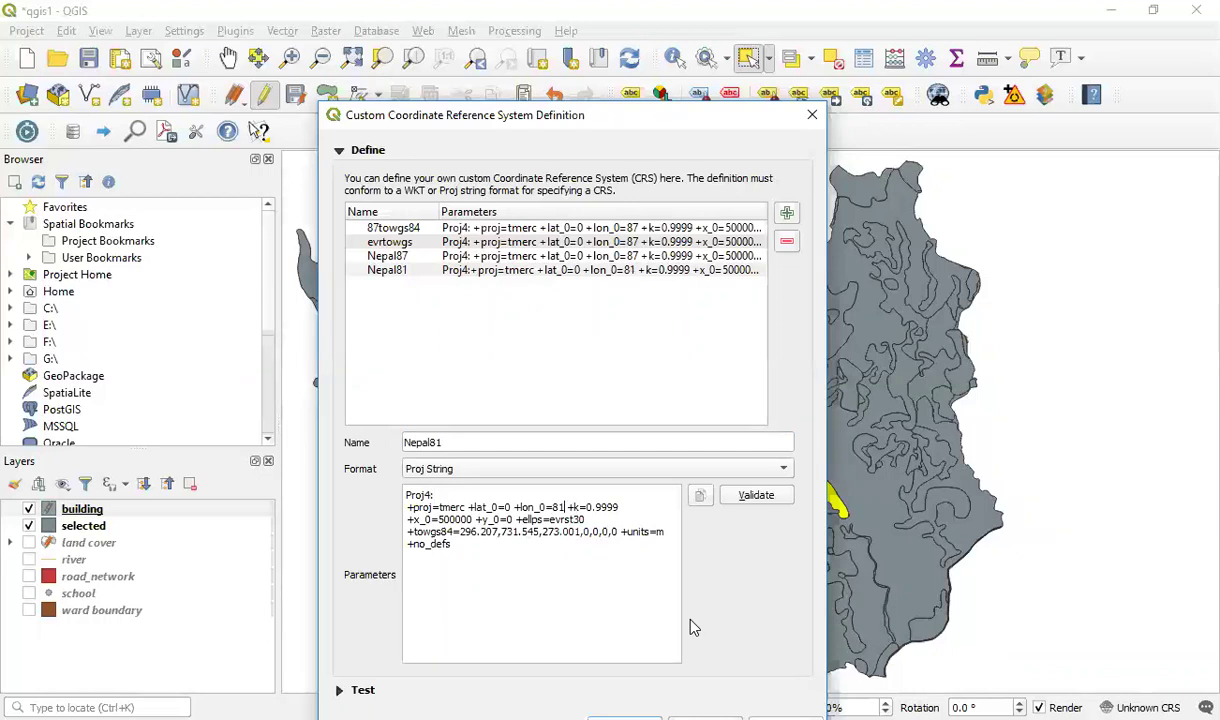
pyautogui.click(757, 497)
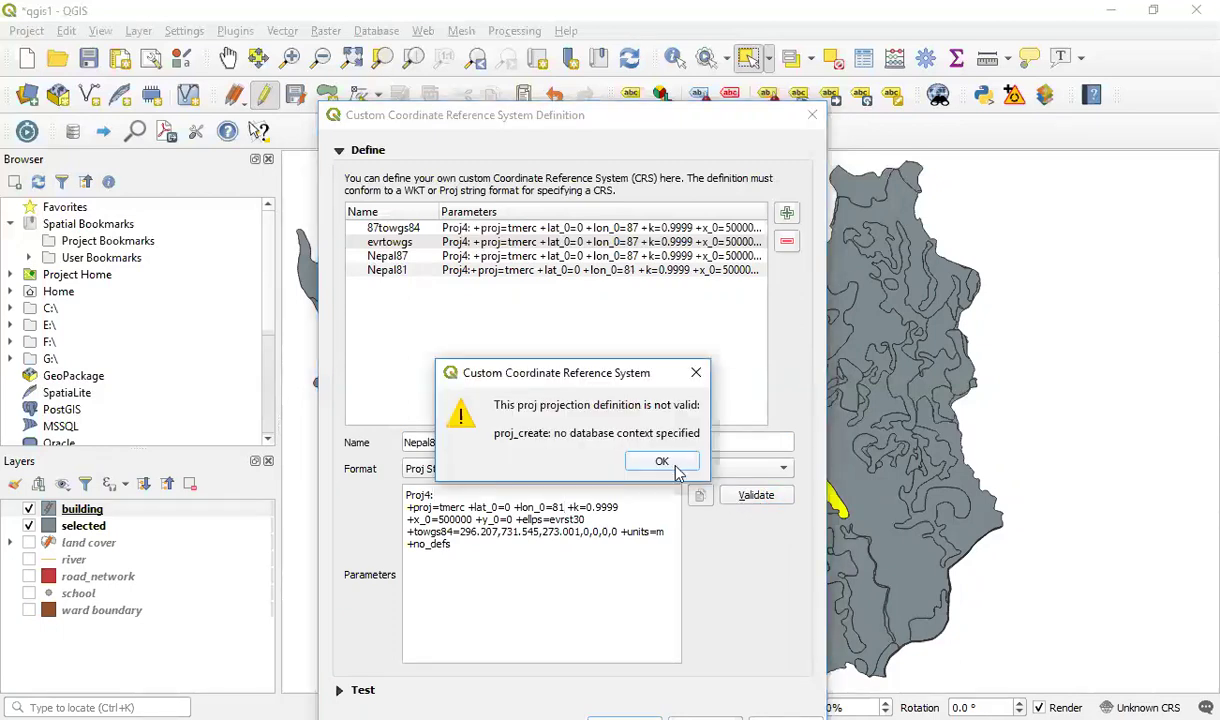
pyautogui.click(668, 465)
# Remove the "Proj4:" heading from the Nepal81 parameters and validate the definition again.
pyautogui.moveTo(434, 495); pyautogui.dragTo(385, 505)
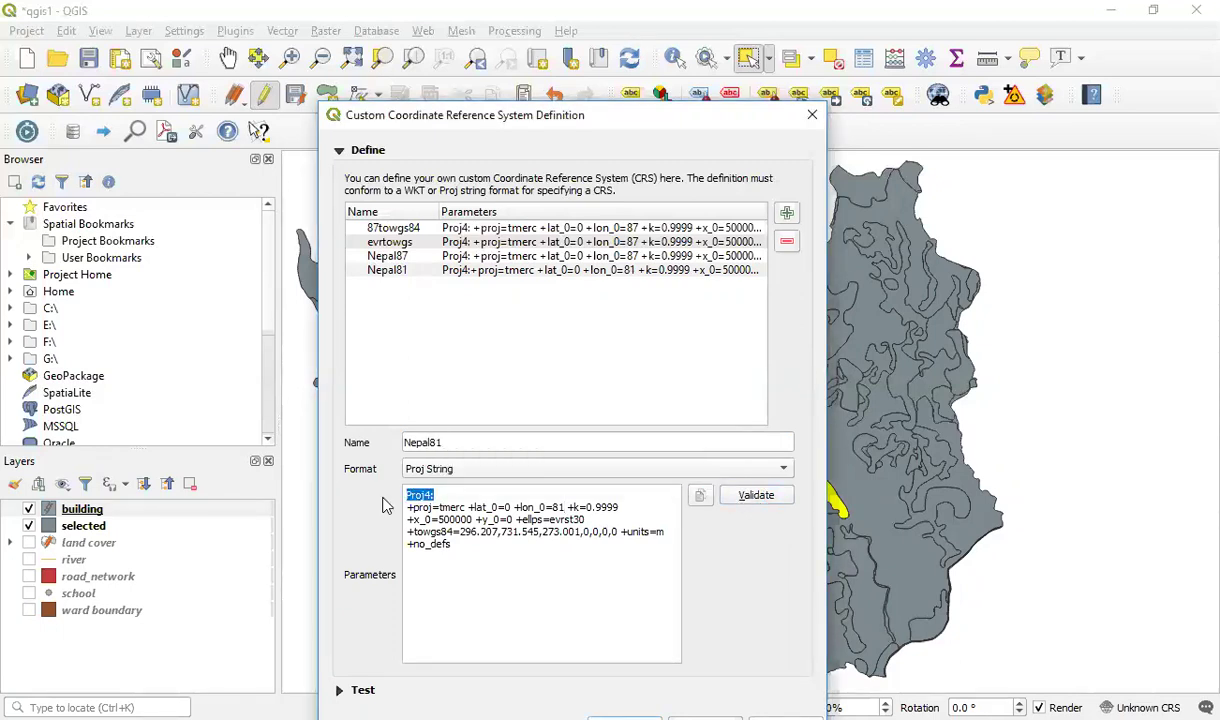
pyautogui.press('BackSpace')
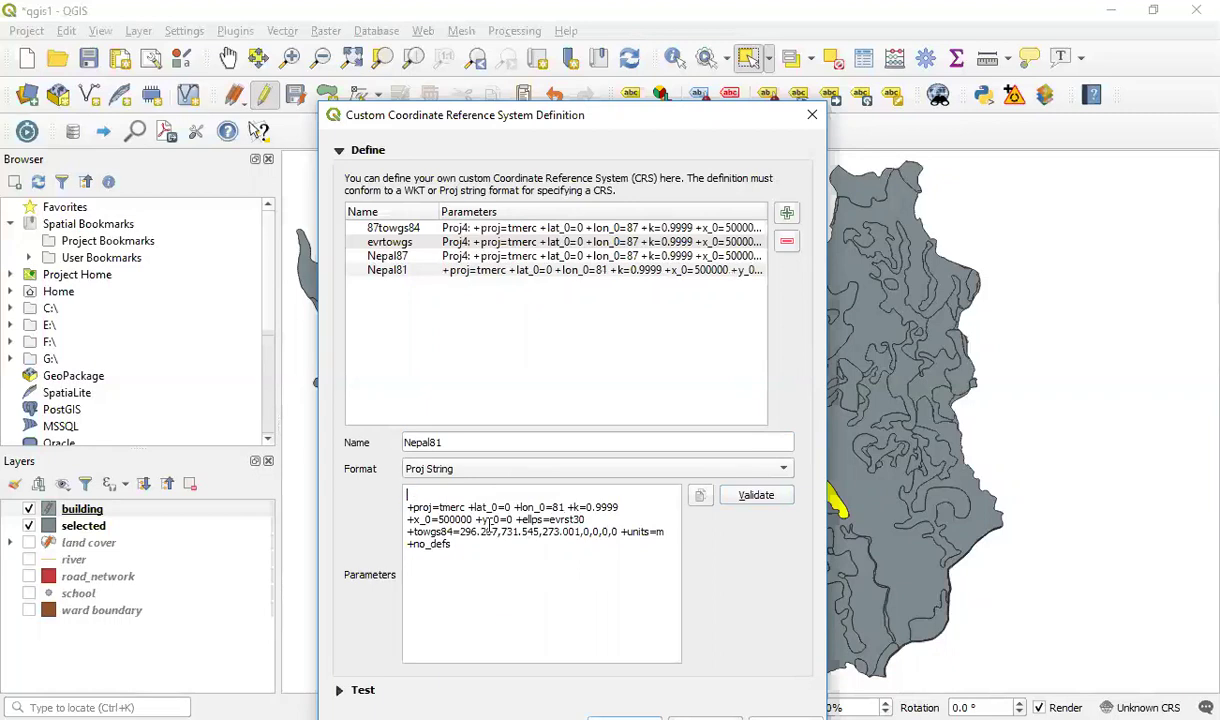
pyautogui.click(756, 495)
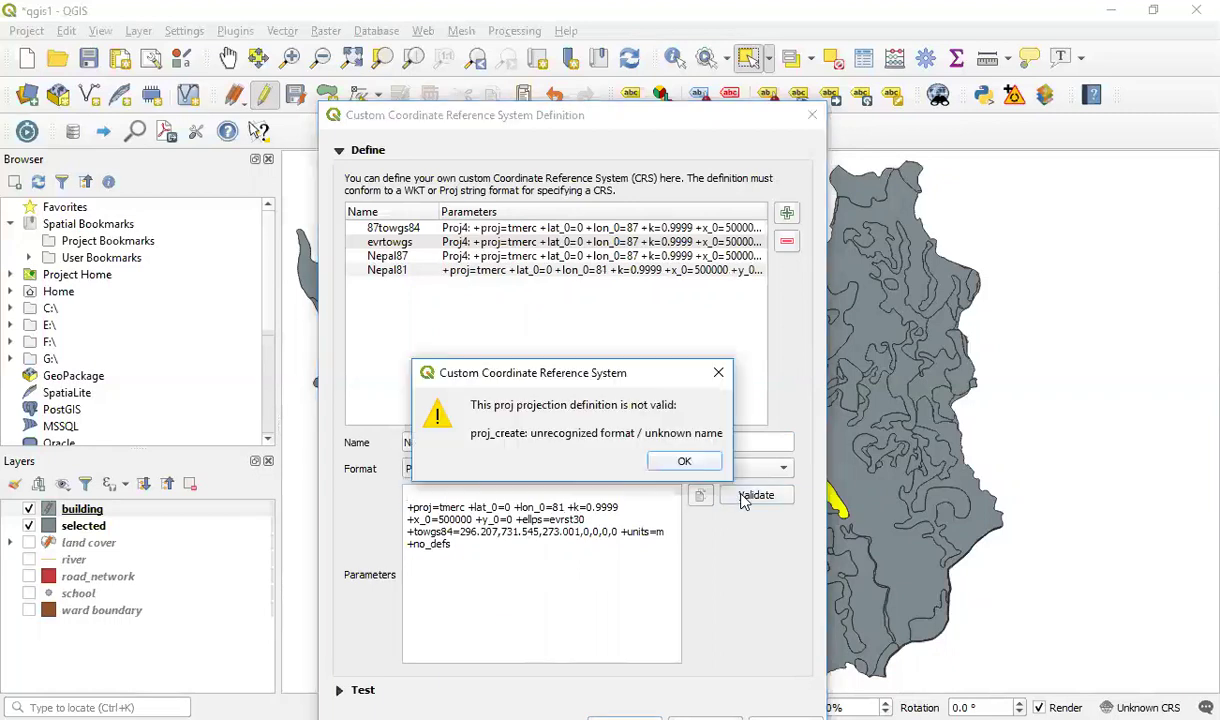
pyautogui.click(683, 463)
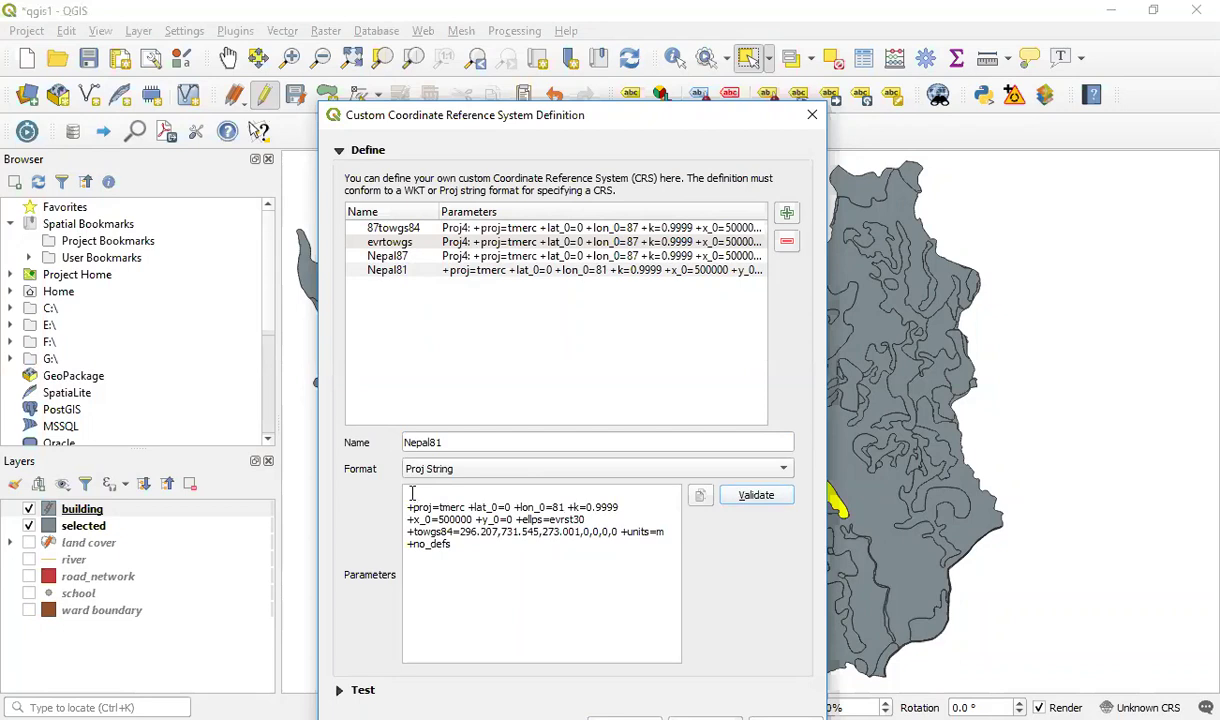
# Put the prefix "Proj4: " directly before +proj=tmerc on the first line of the Nepal81 parameters, then validate and save the definition.
pyautogui.press('Delete')
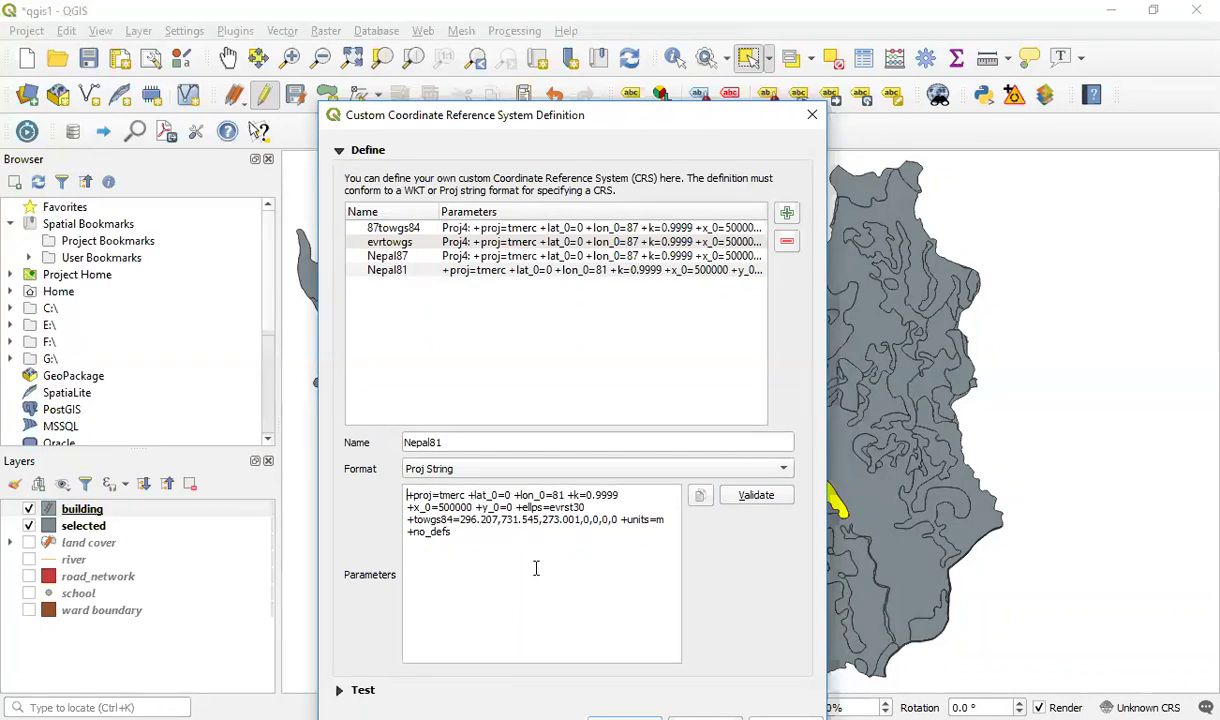
pyautogui.write('Pr')
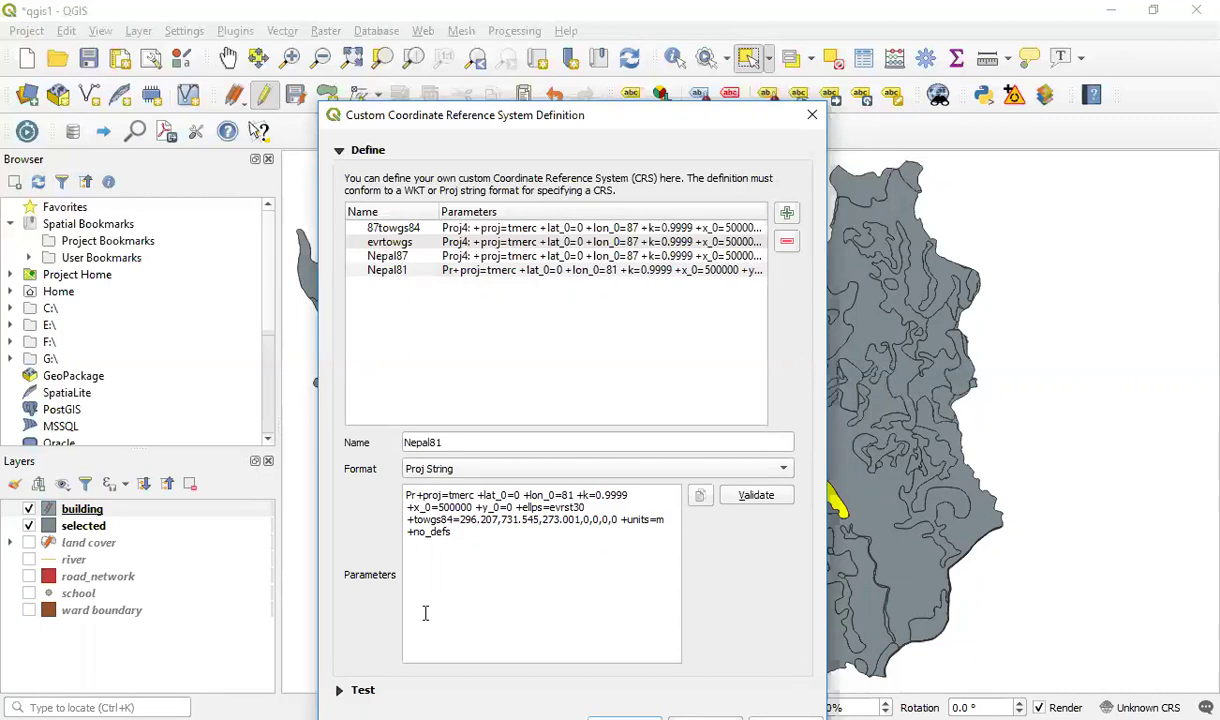
pyautogui.write('oj4')
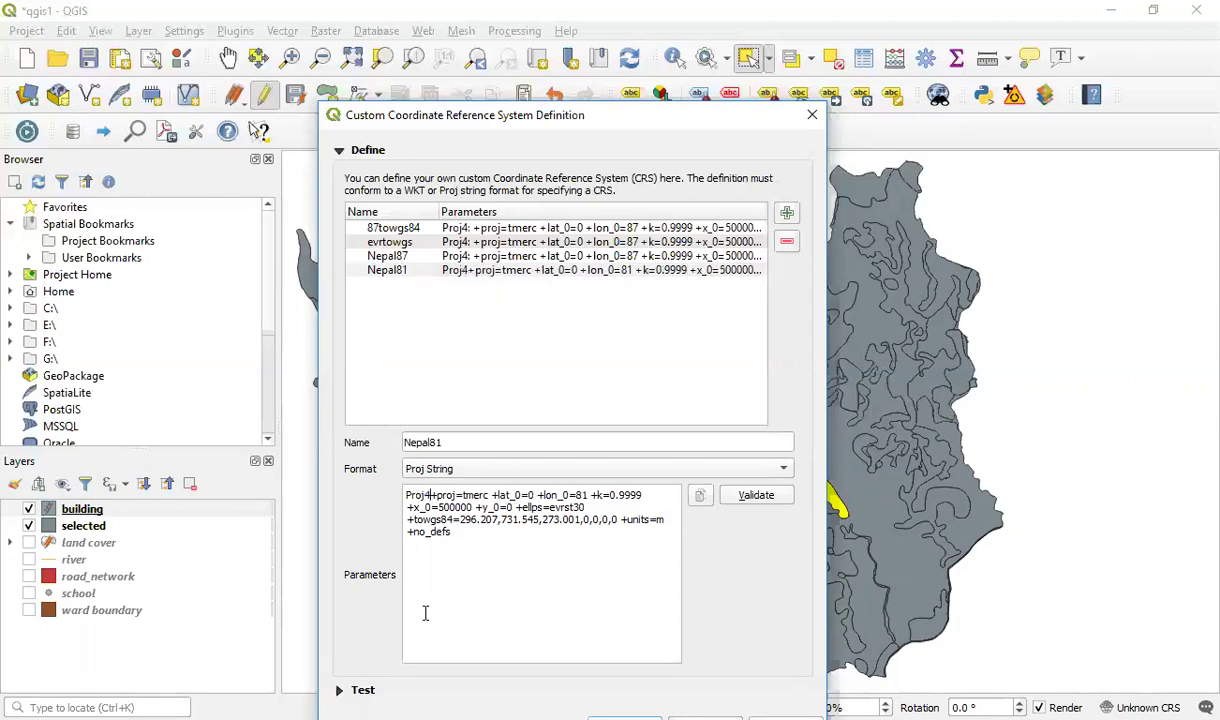
pyautogui.write(':')
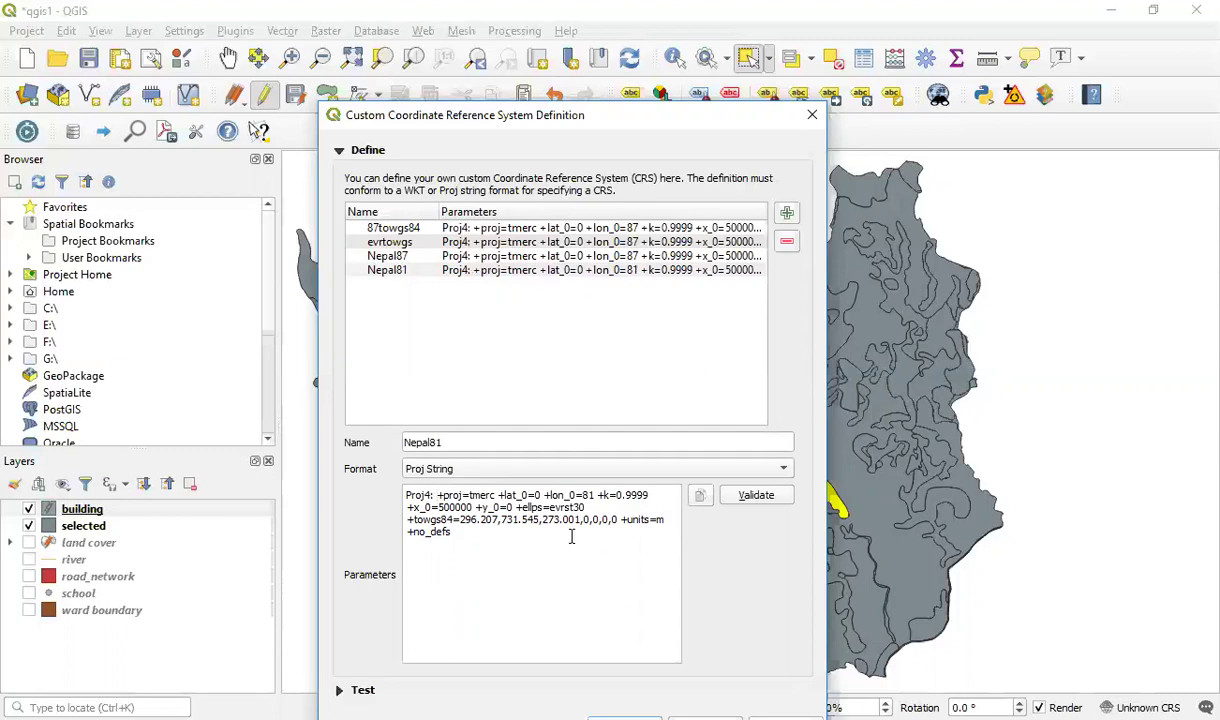
pyautogui.click(757, 496)
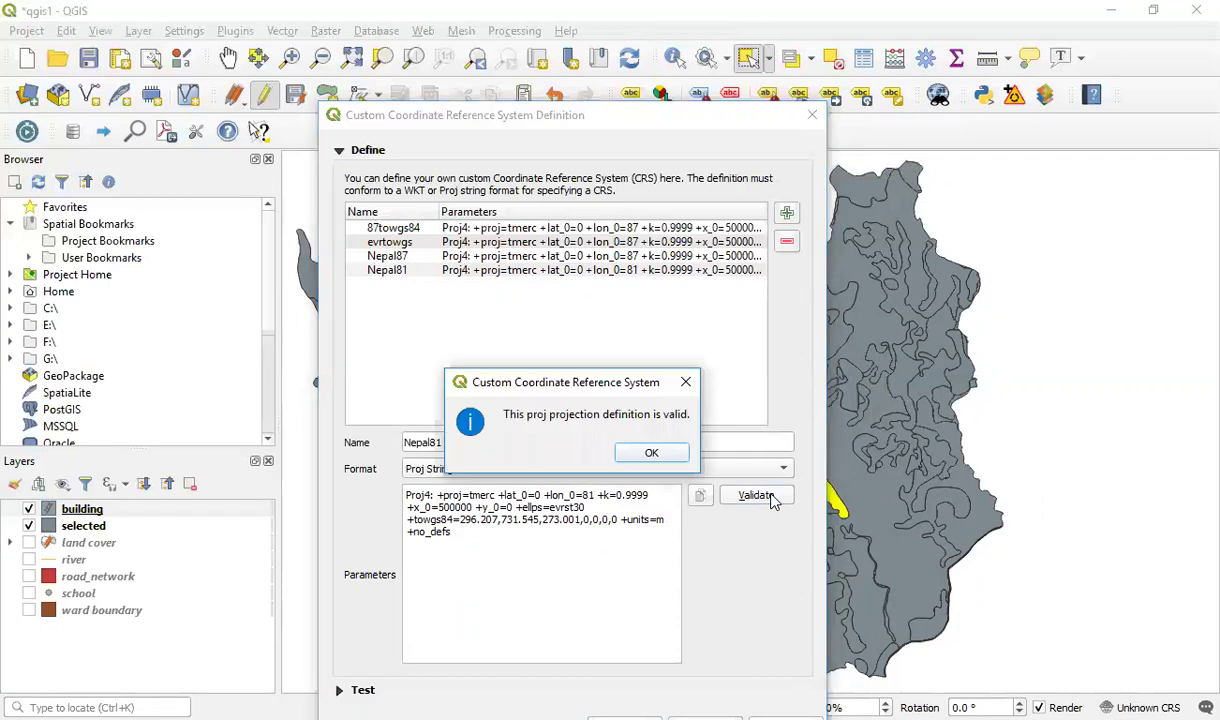
pyautogui.click(674, 455)
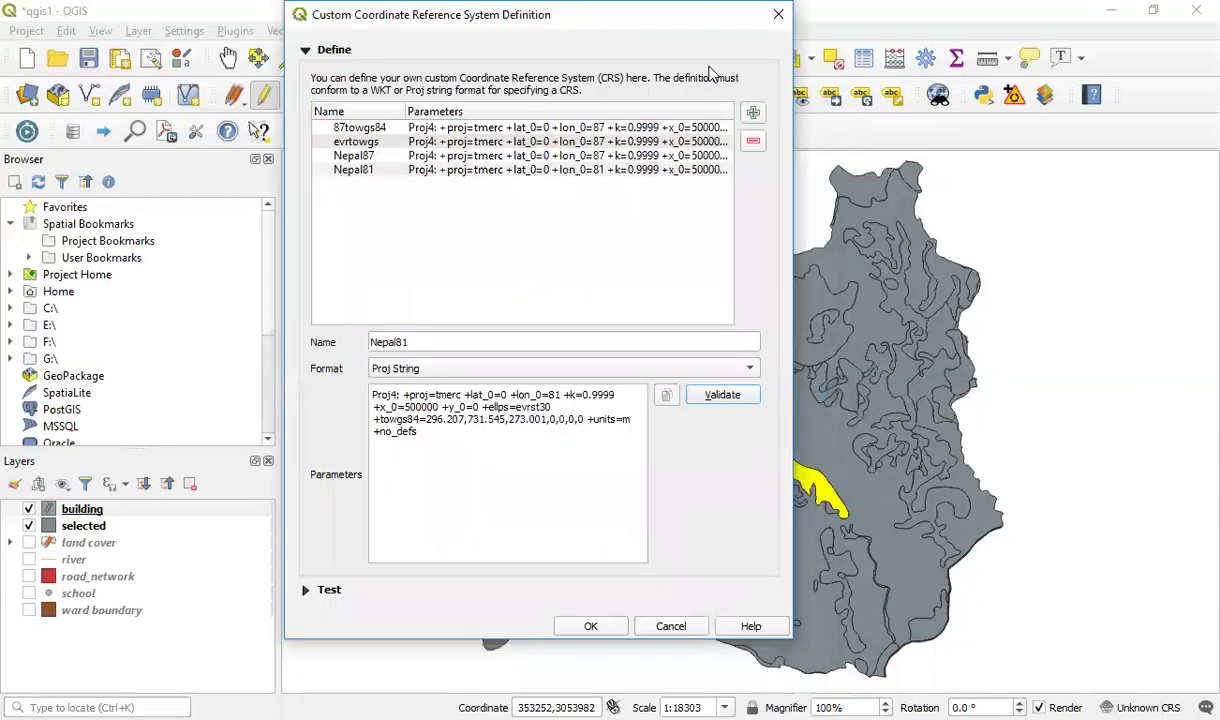
pyautogui.click(590, 626)
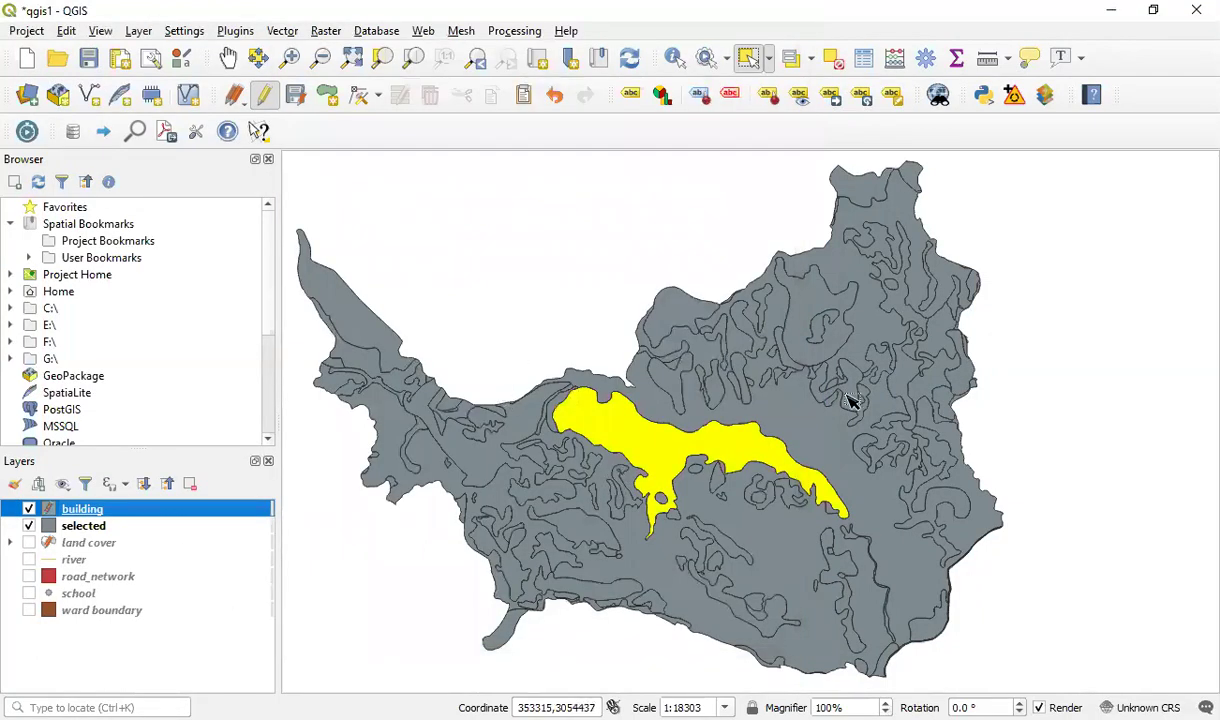
# Reopen the custom projections, review the parameters of the saved Nepal81 definition and close without changes.
pyautogui.click(184, 32)
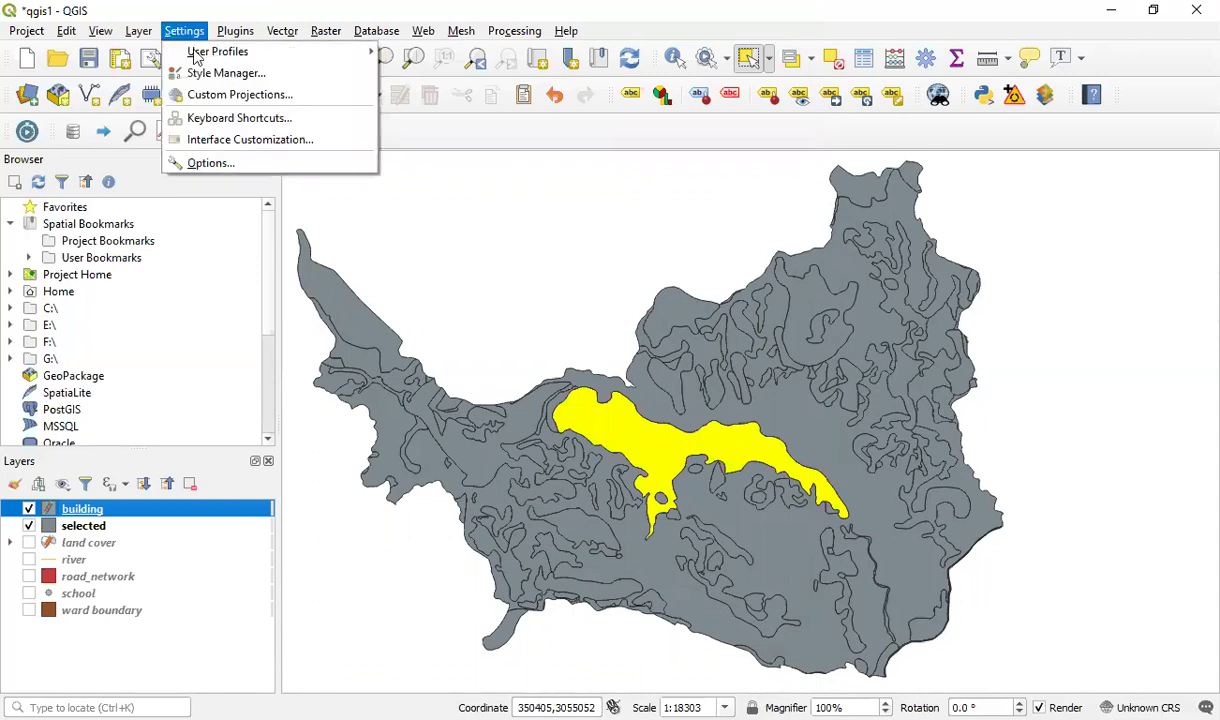
pyautogui.click(197, 100)
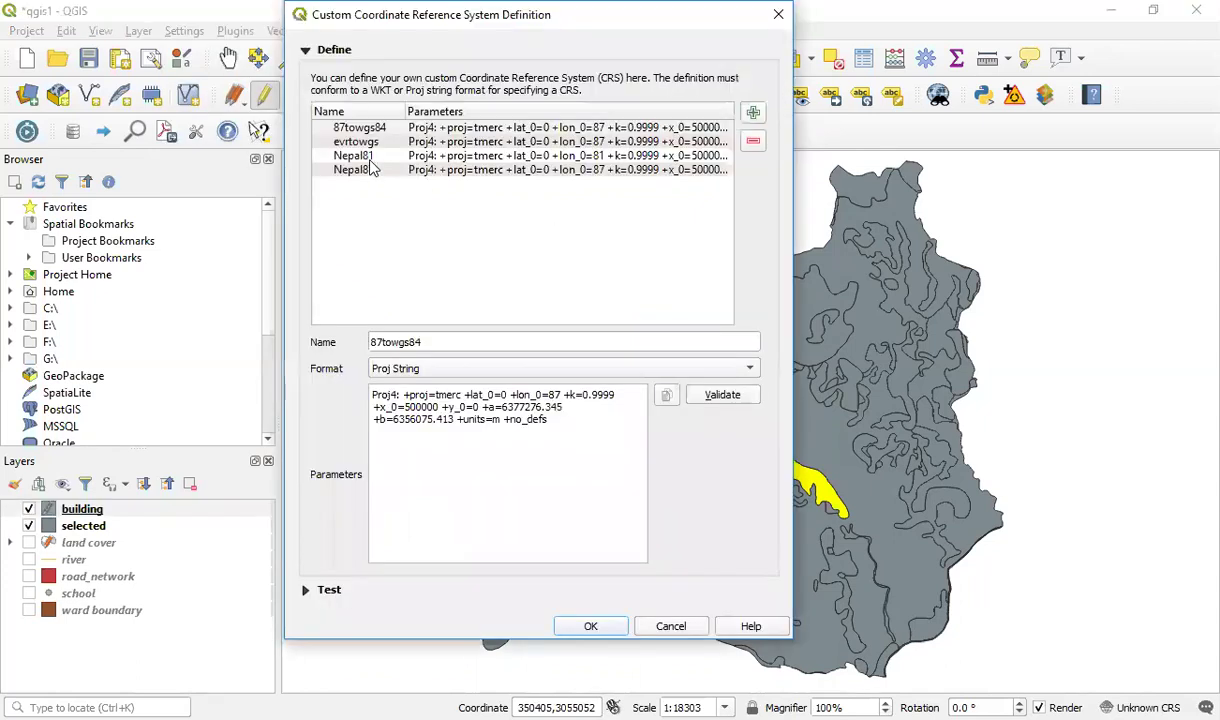
pyautogui.click(370, 158)
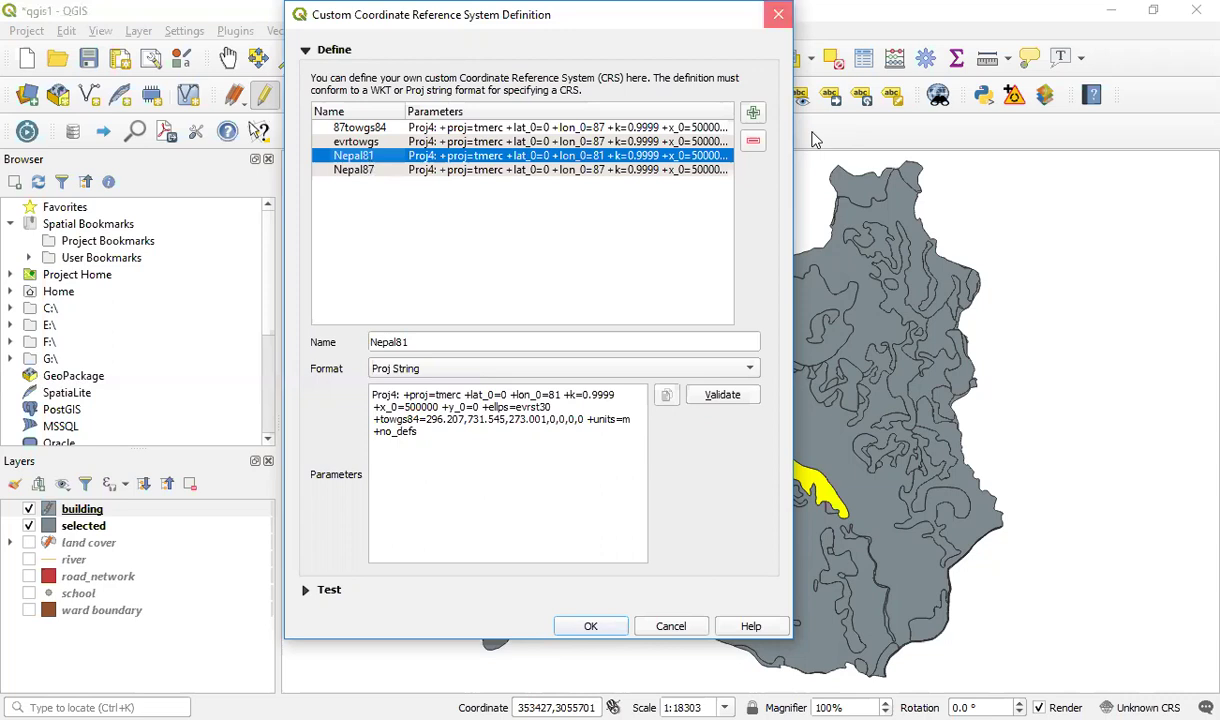
pyautogui.press('Escape')
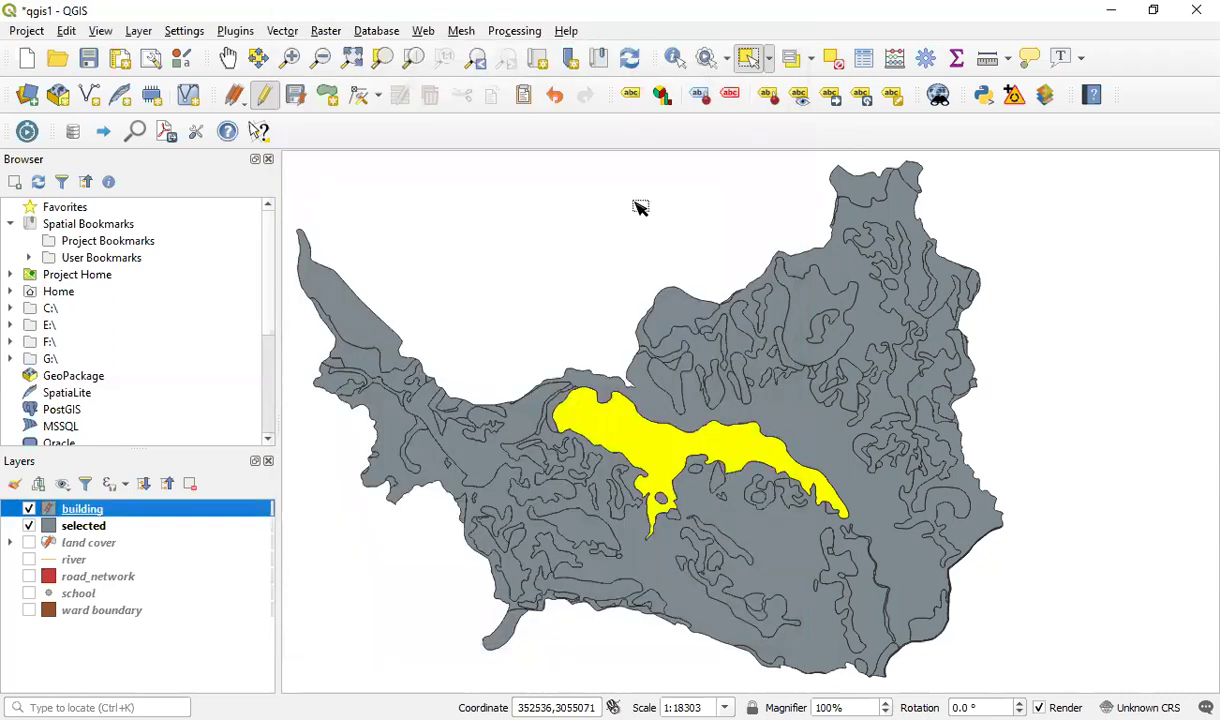